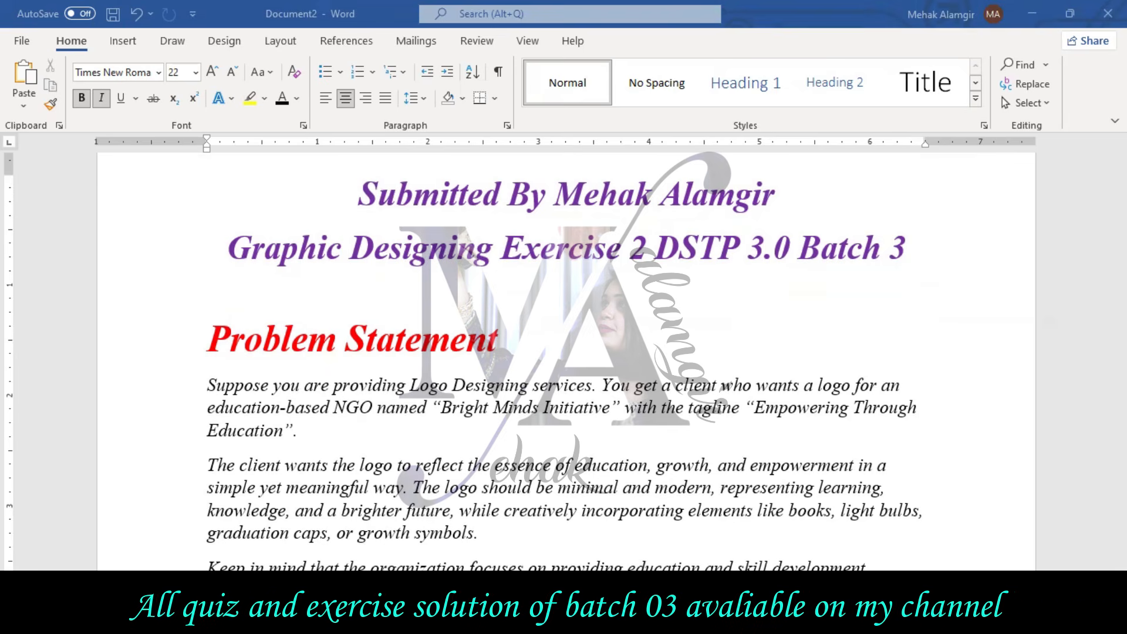
# Read through the logo brief's problem statement, NGO details and task requirements in the Word document.
pyautogui.scroll(-1, 563, 352)
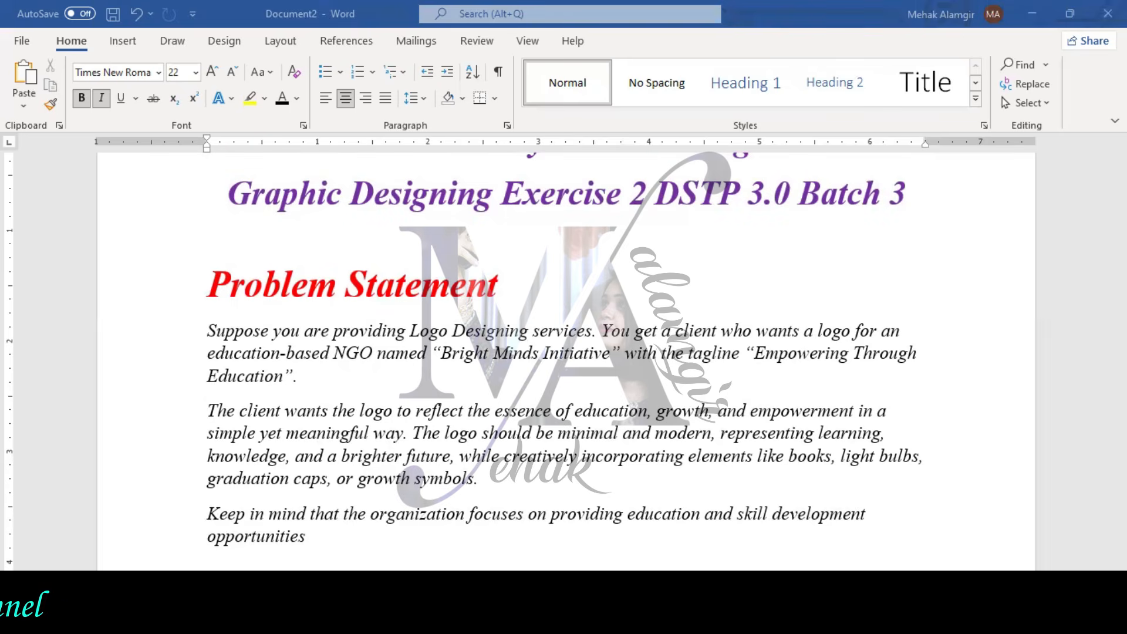
pyautogui.scroll(-1, 564, 352)
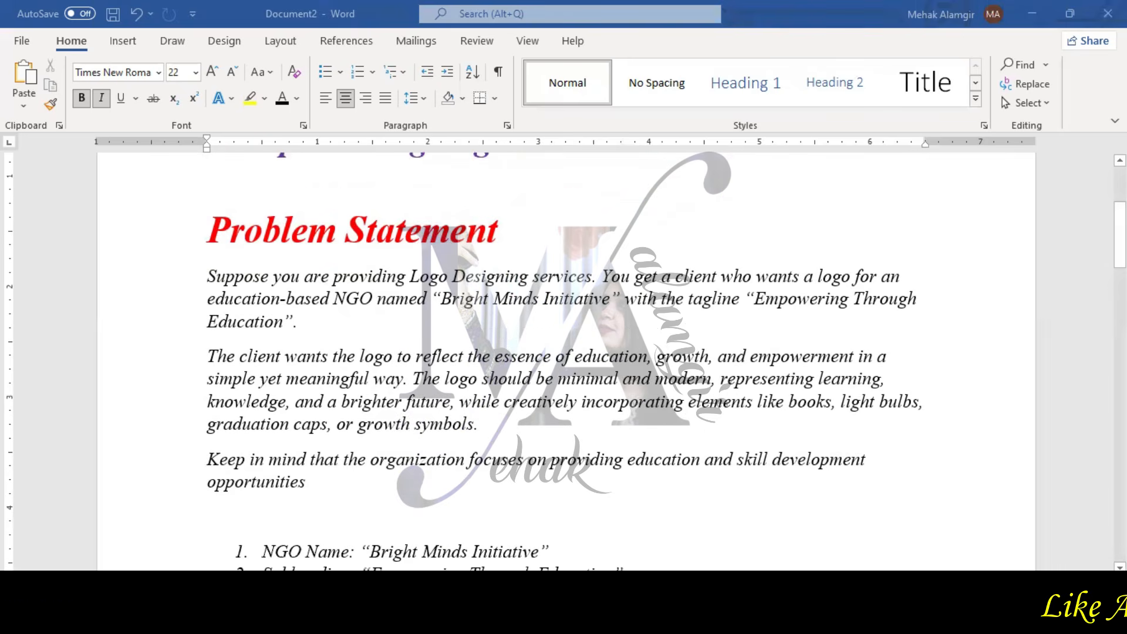
pyautogui.scroll(-1, 564, 352)
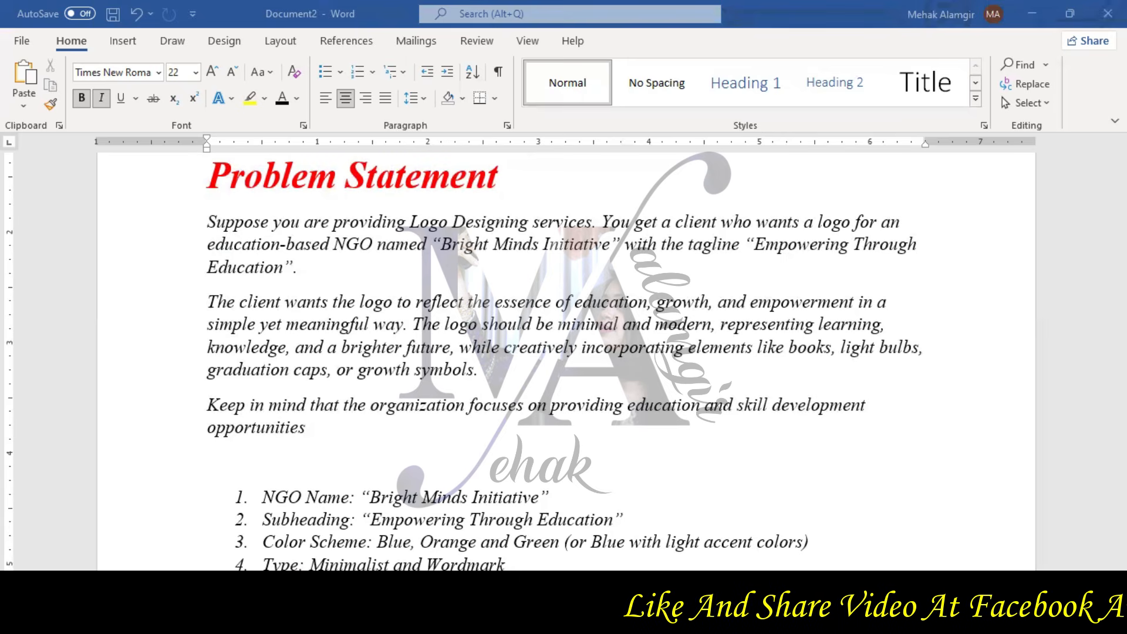
pyautogui.scroll(-2, 564, 352)
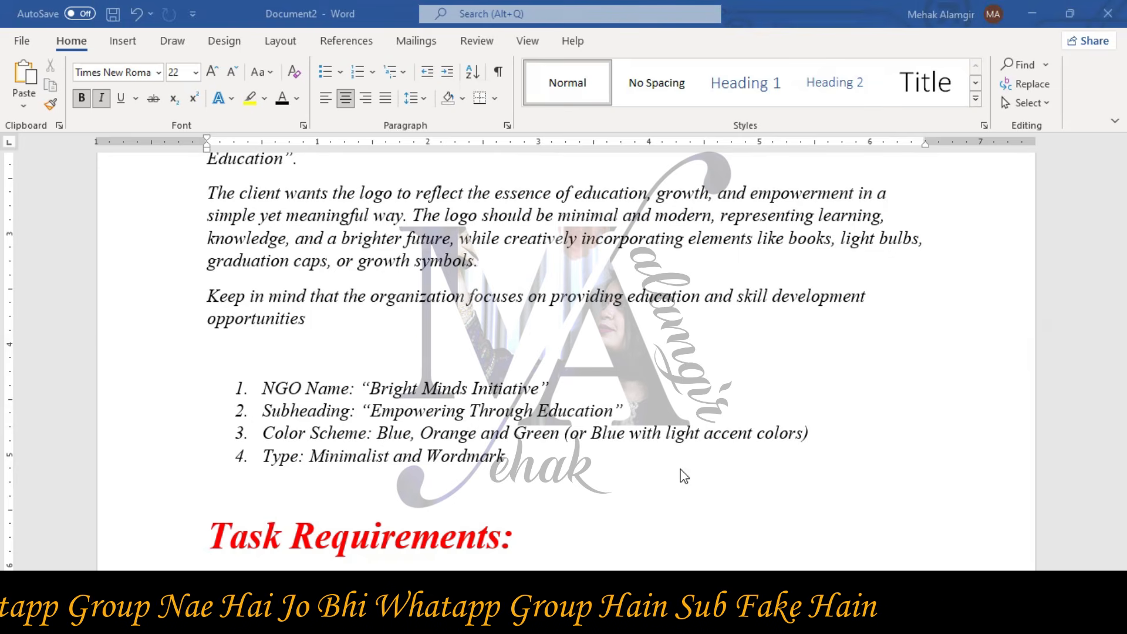
pyautogui.scroll(-5, 682, 475)
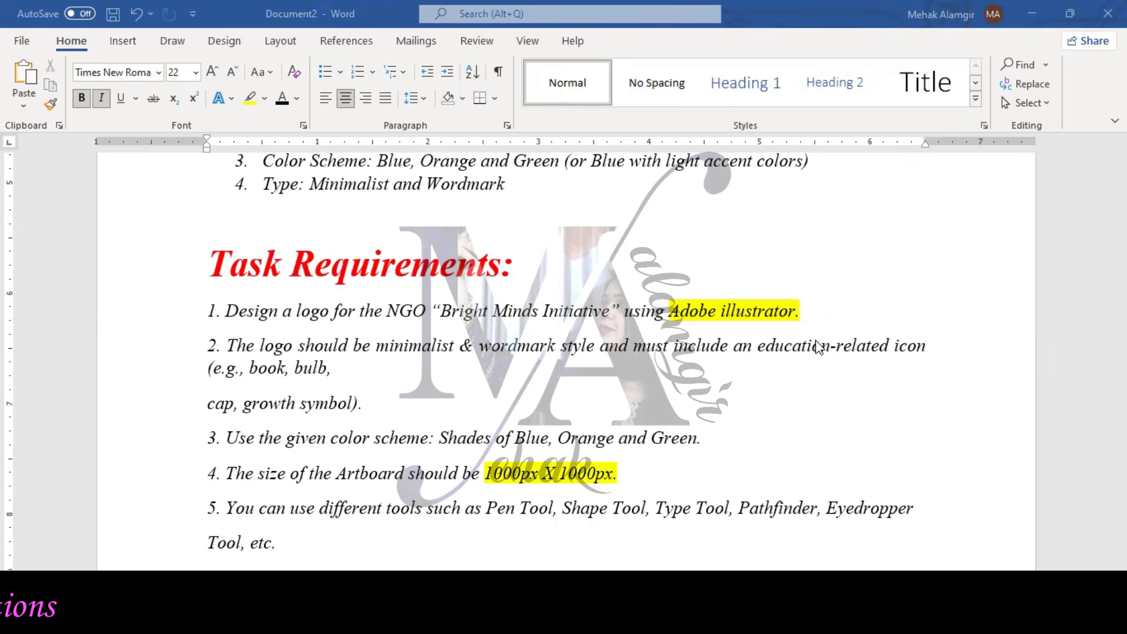
pyautogui.scroll(-1, 818, 346)
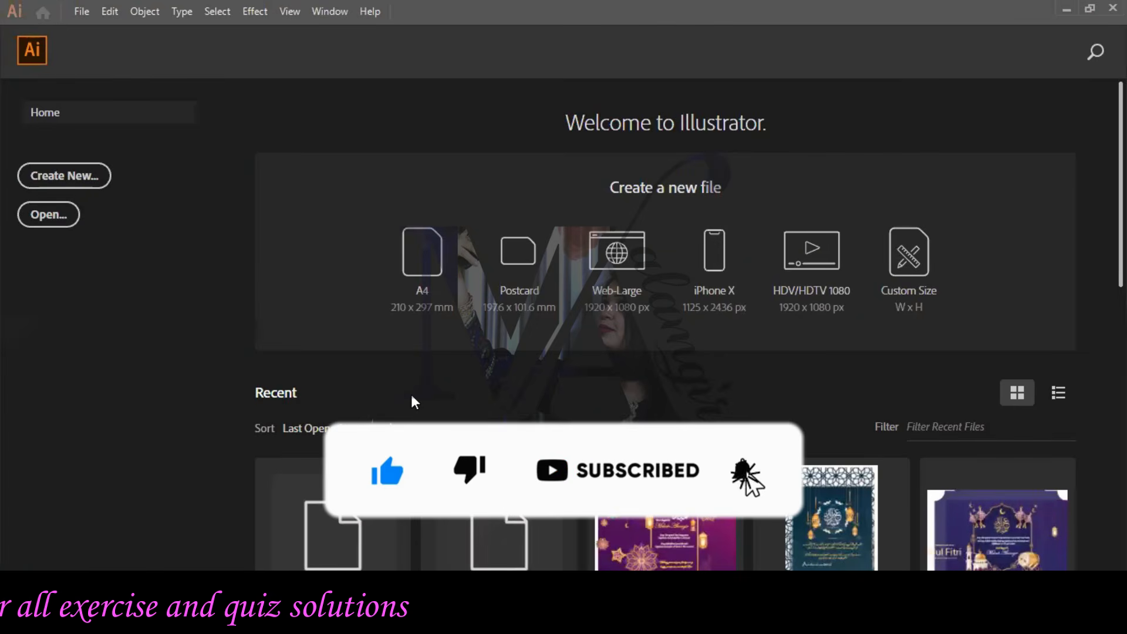
# In Illustrator, create a 1000 x 1000 px document in pixels, named with the designer's first name followed by "exercise 2".
pyautogui.hotkey('ctrl', 'n')
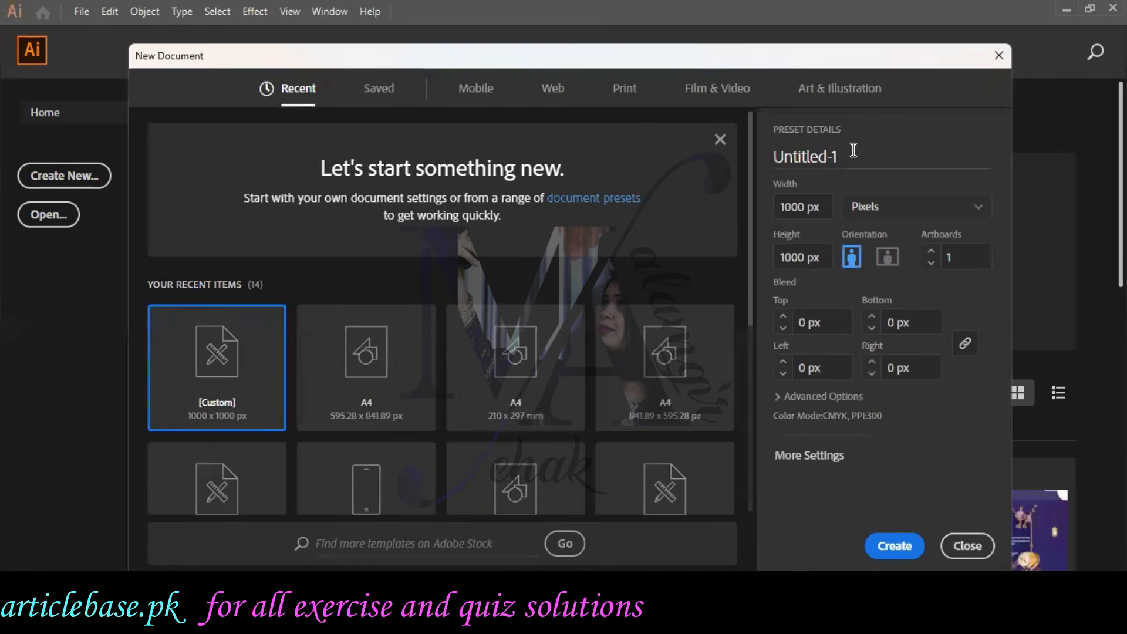
pyautogui.click(853, 150)
pyautogui.write('mehak')
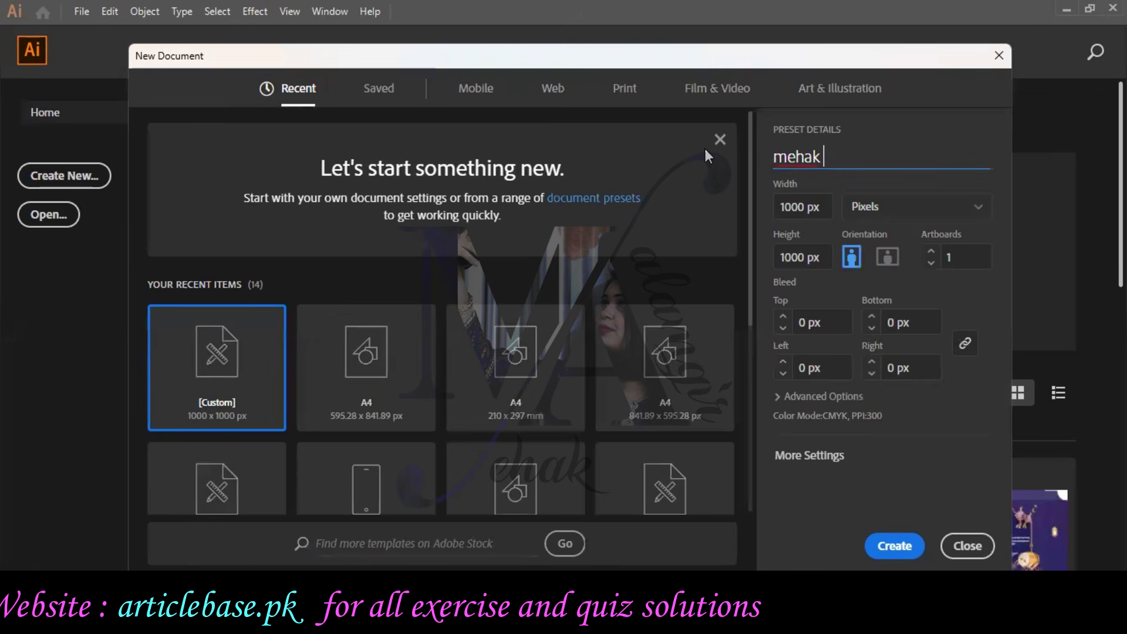
pyautogui.write(' exercise')
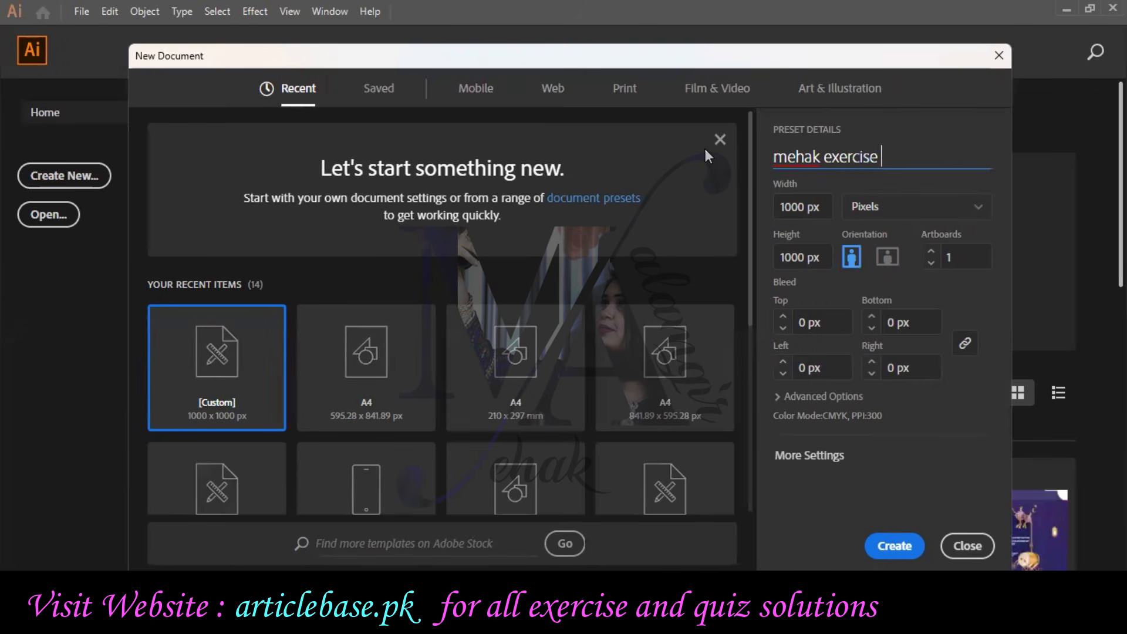
pyautogui.write(' 2')
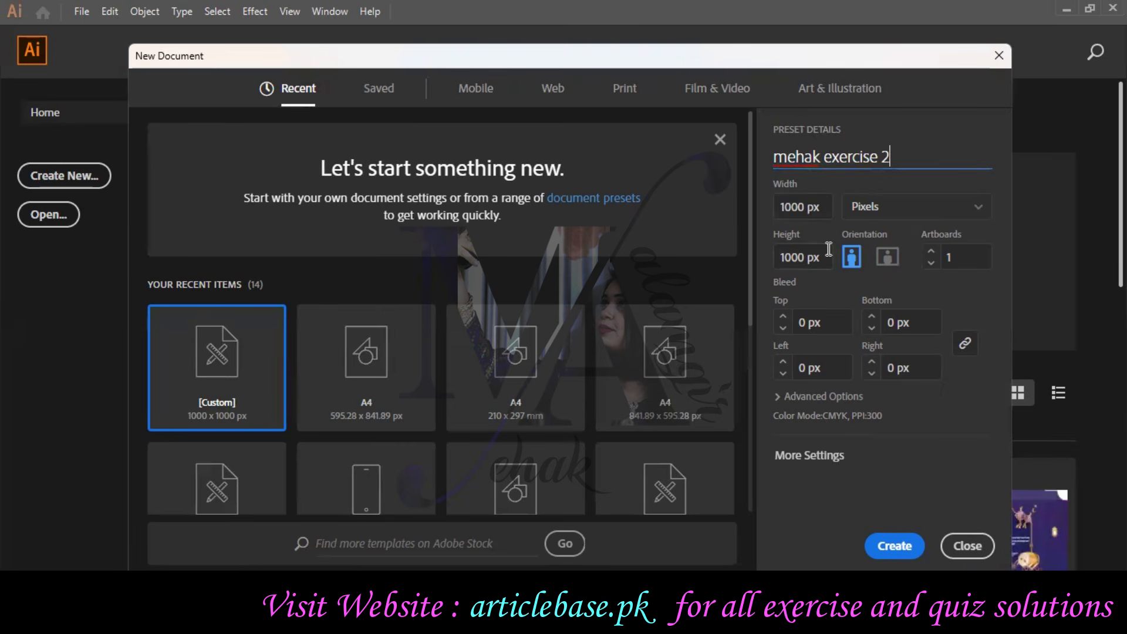
pyautogui.click(889, 216)
pyautogui.click(860, 371)
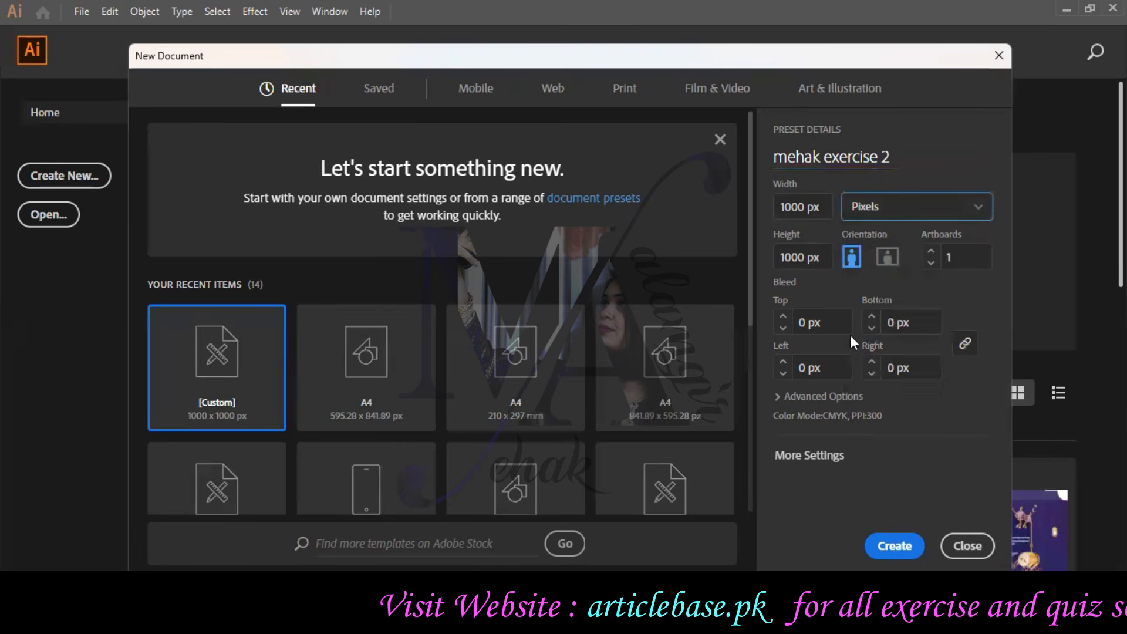
pyautogui.click(899, 546)
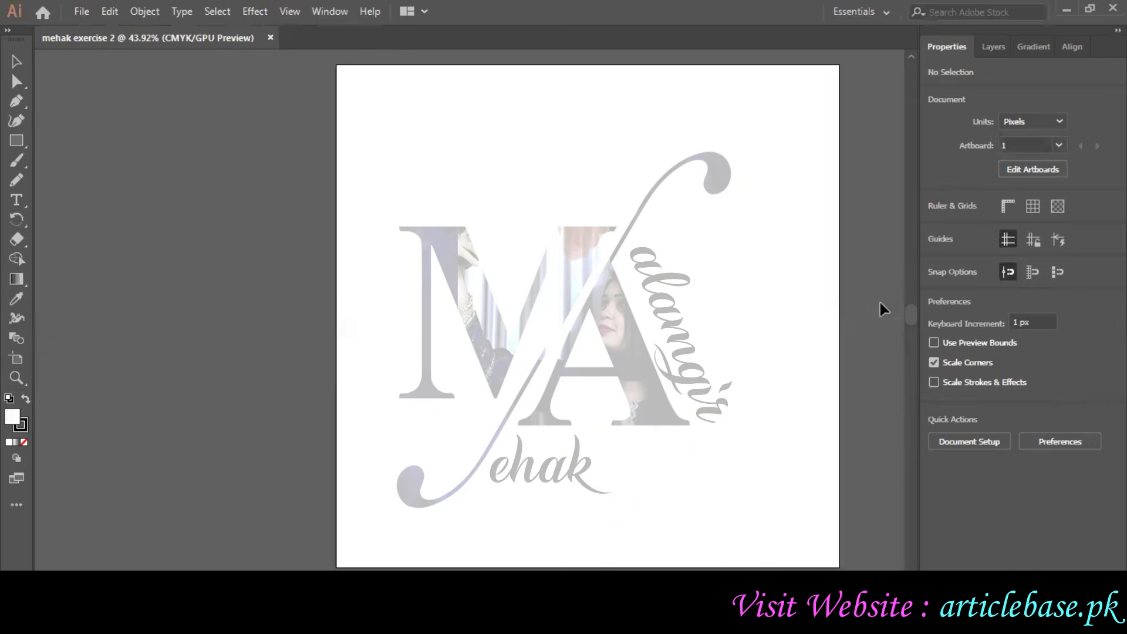
# Show the rulers, place vertical guides near the artboard's left and right edges, and lock the guides.
pyautogui.hotkey('ctrl', 'r')
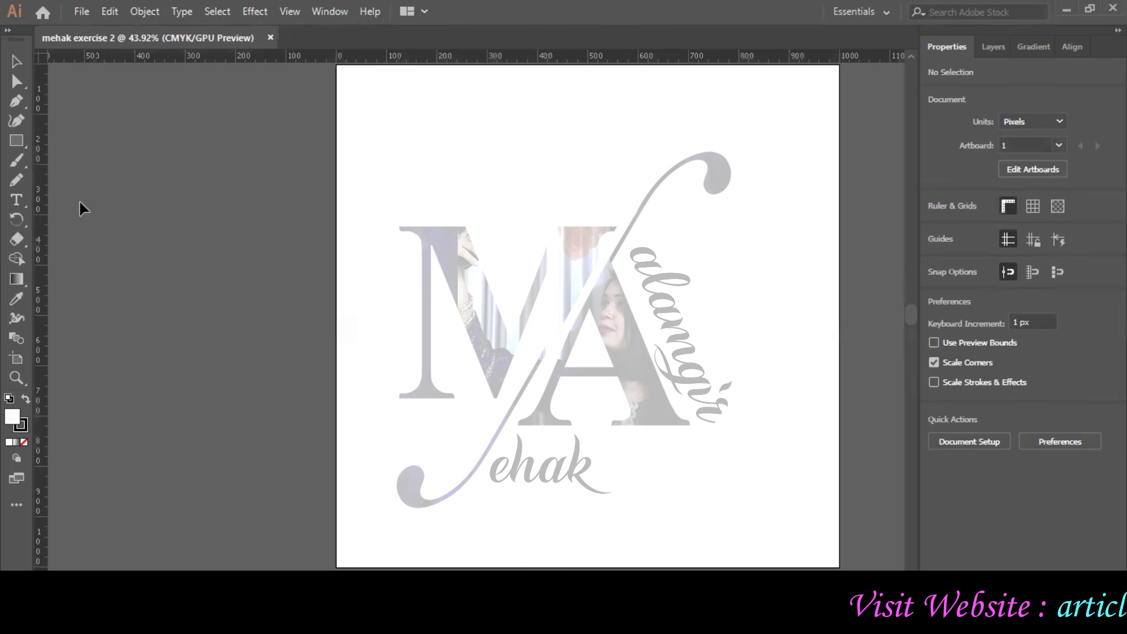
pyautogui.moveTo(44, 215); pyautogui.dragTo(360, 211)
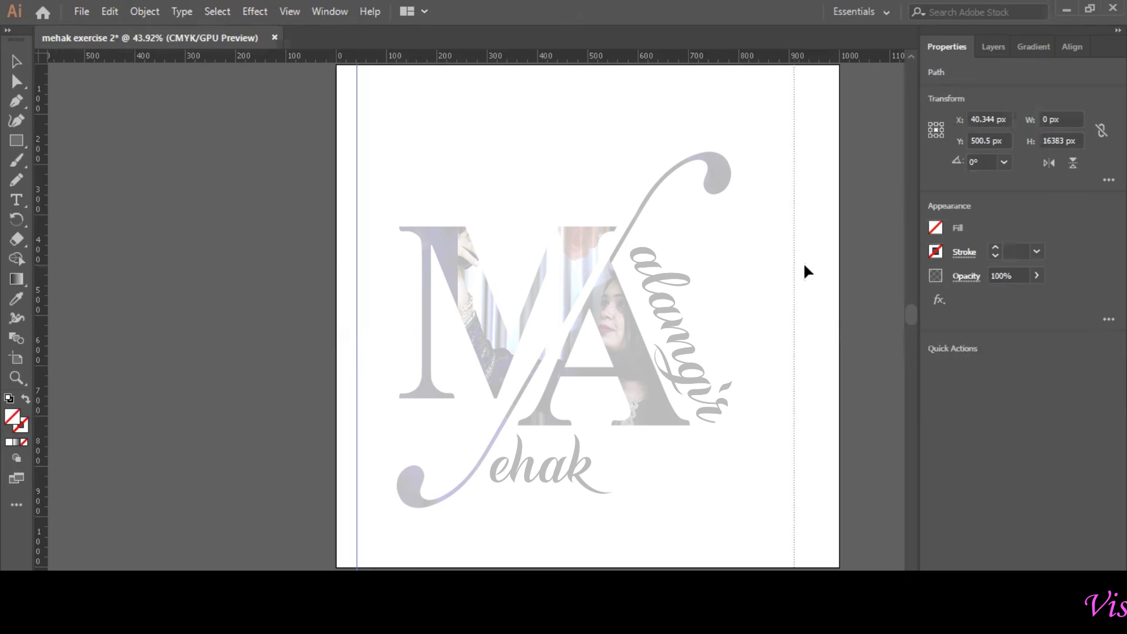
pyautogui.click(992, 47)
pyautogui.click(875, 110)
# Add a text line in the artboard's upper part reading "Submitted by :" followed by the designer's full name.
pyautogui.press('t')
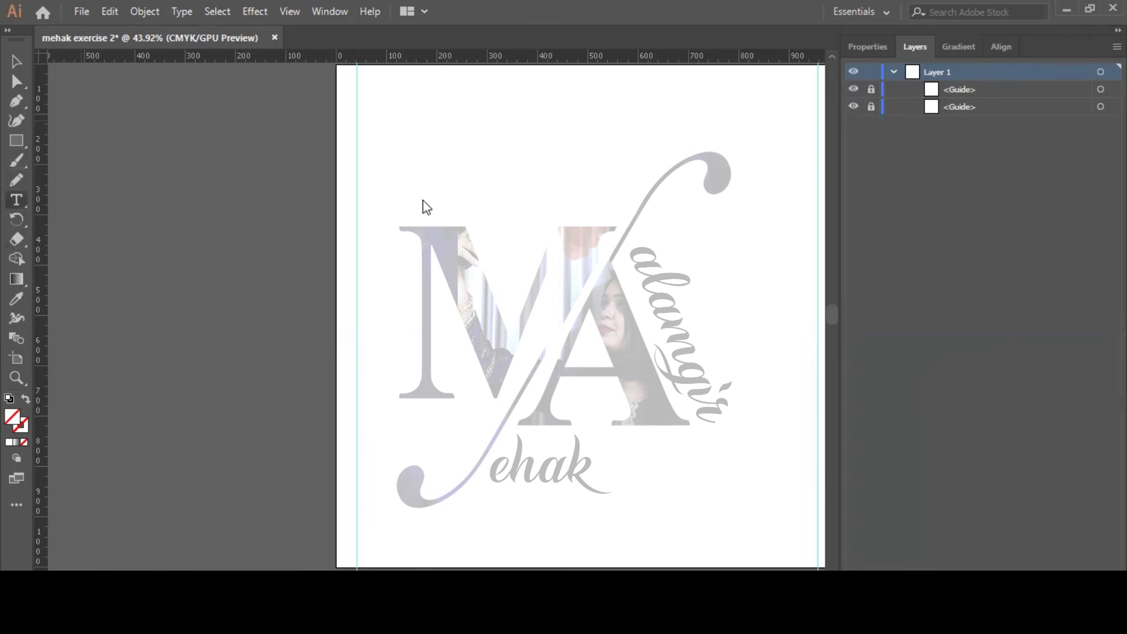
pyautogui.click(441, 209)
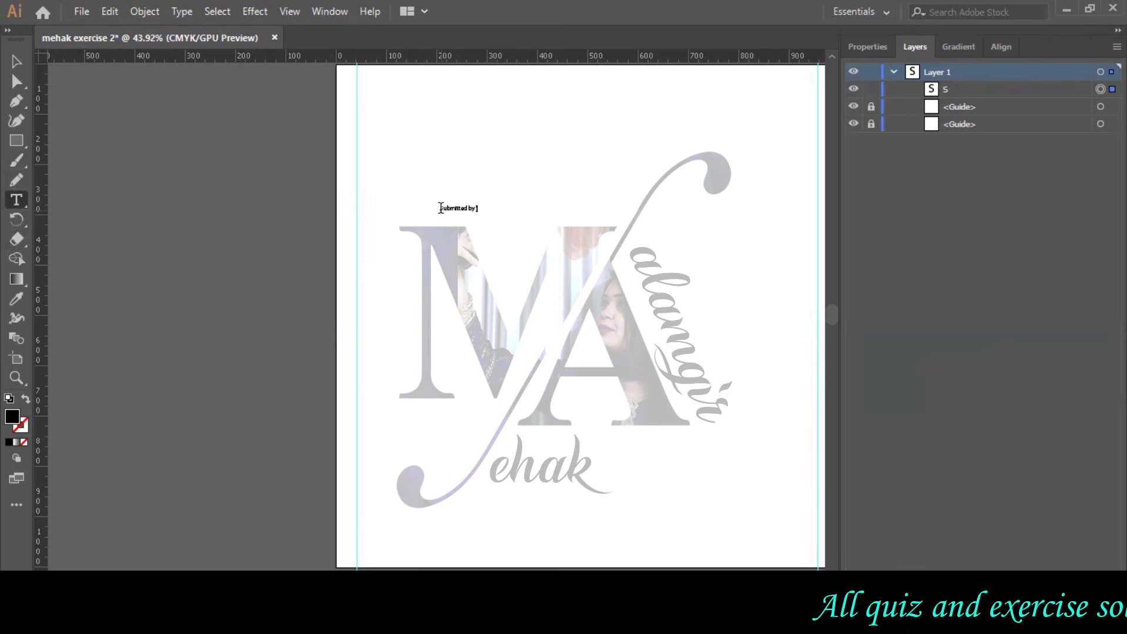
pyautogui.write('alamgir')
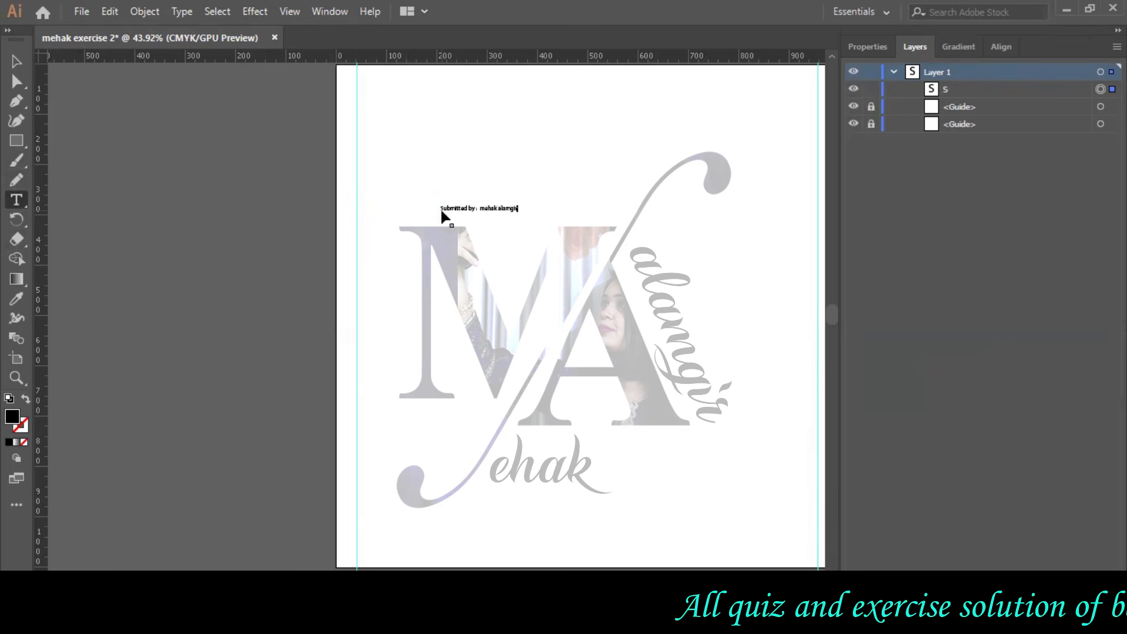
# Format the whole "Submitted by" line at 72 pt in the Monotype Corsiva font.
pyautogui.hotkey('ctrl', 'a')
pyautogui.click(867, 46)
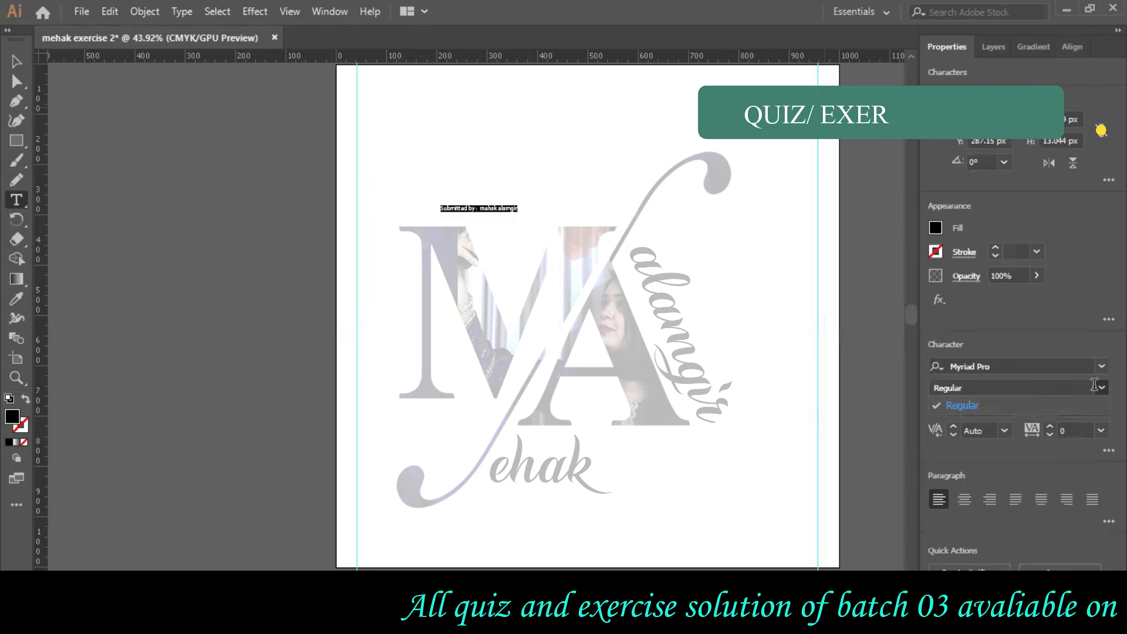
pyautogui.click(1042, 405)
pyautogui.click(1101, 366)
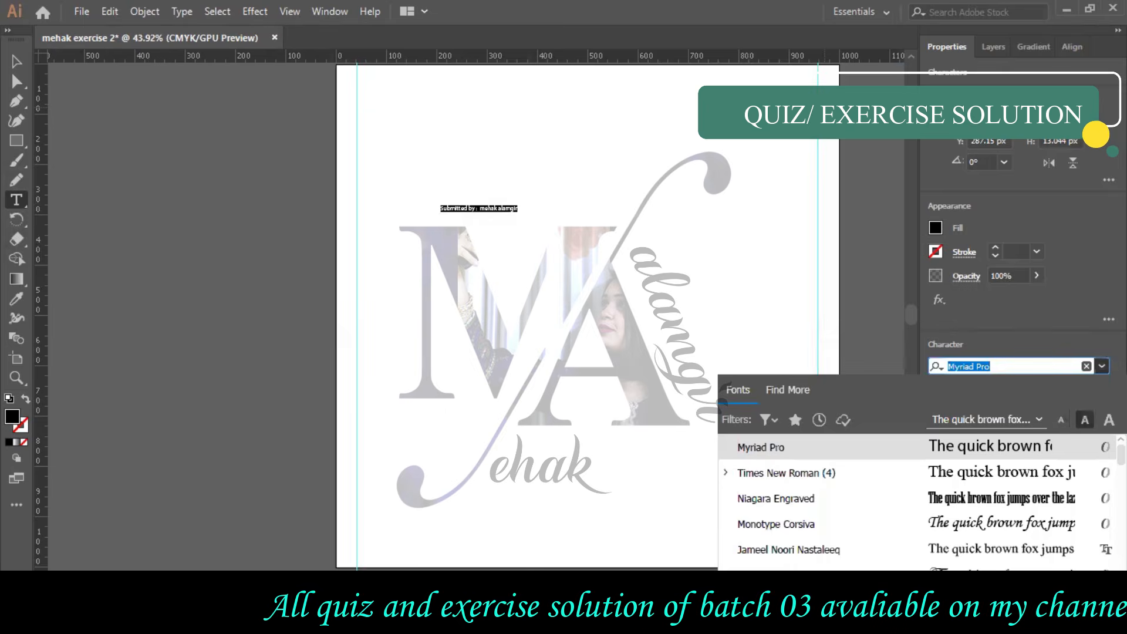
pyautogui.click(1101, 365)
pyautogui.click(1004, 409)
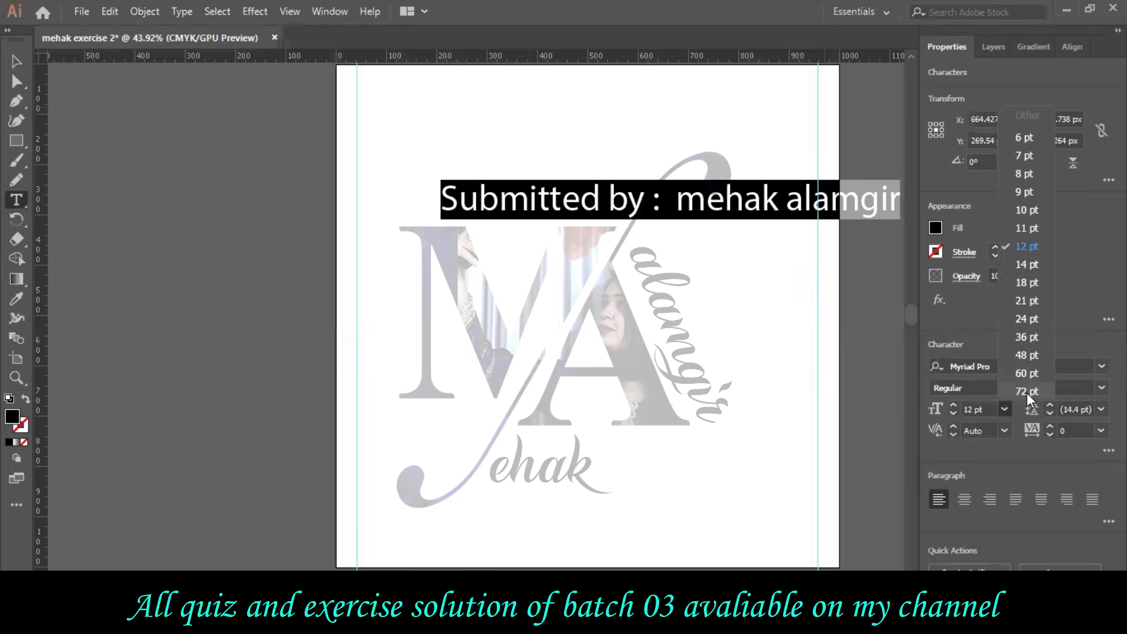
pyautogui.click(1010, 390)
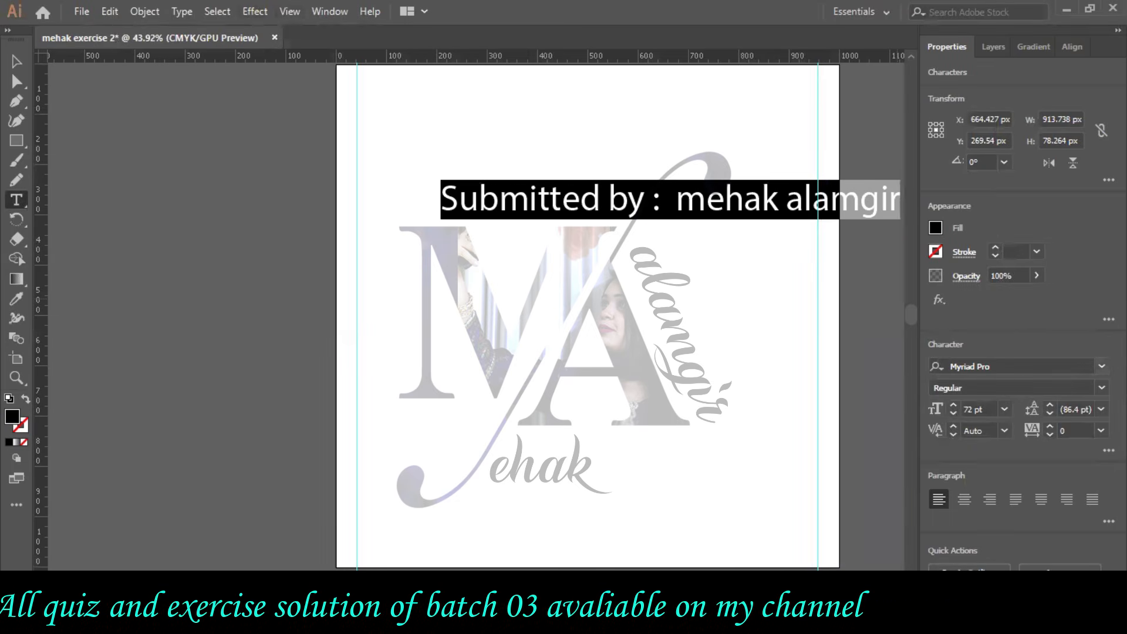
pyautogui.click(997, 366)
pyautogui.click(967, 521)
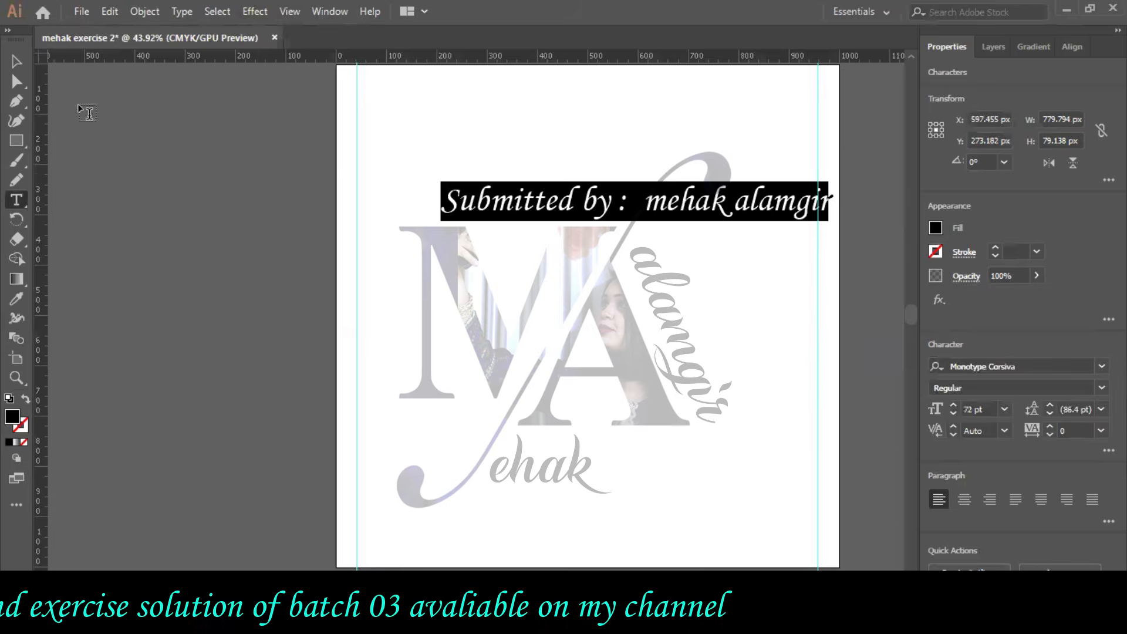
# Move the "Submitted by" line to the top of the artboard and capitalize both initials of the designer's name.
pyautogui.press('Escape')
pyautogui.moveTo(593, 194); pyautogui.dragTo(546, 105)
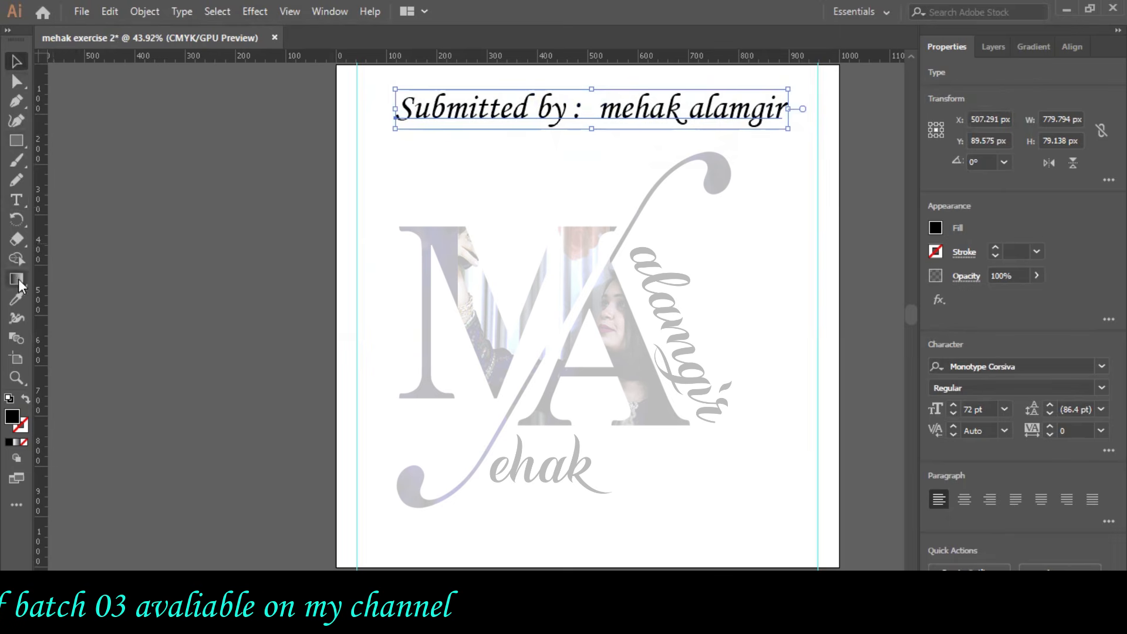
pyautogui.press('t')
pyautogui.moveTo(620, 101); pyautogui.dragTo(598, 101)
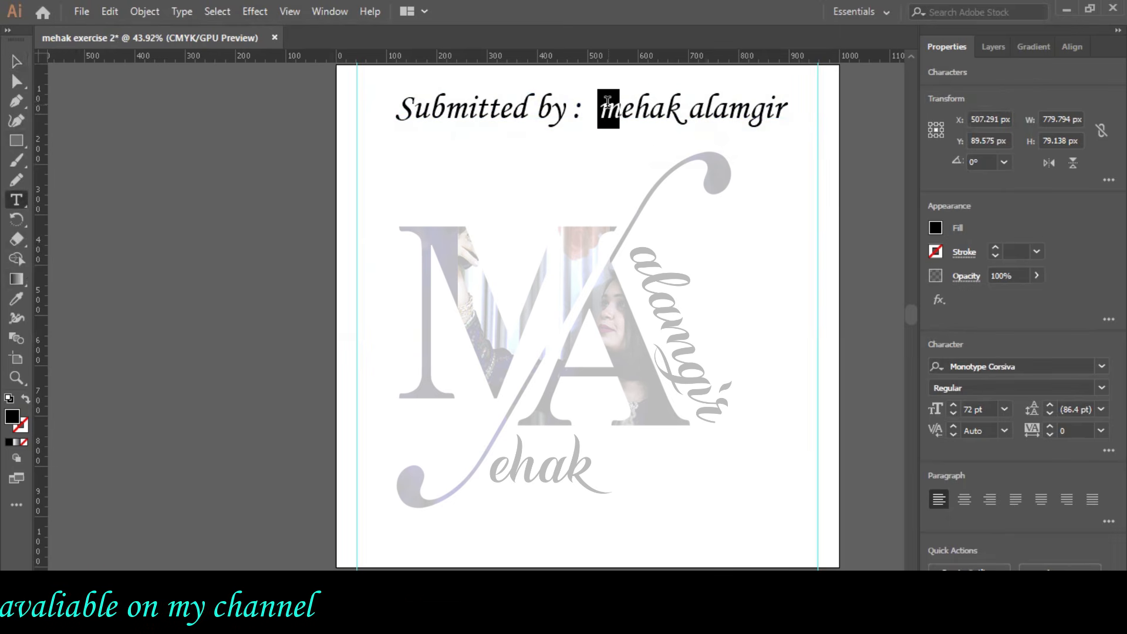
pyautogui.write('M')
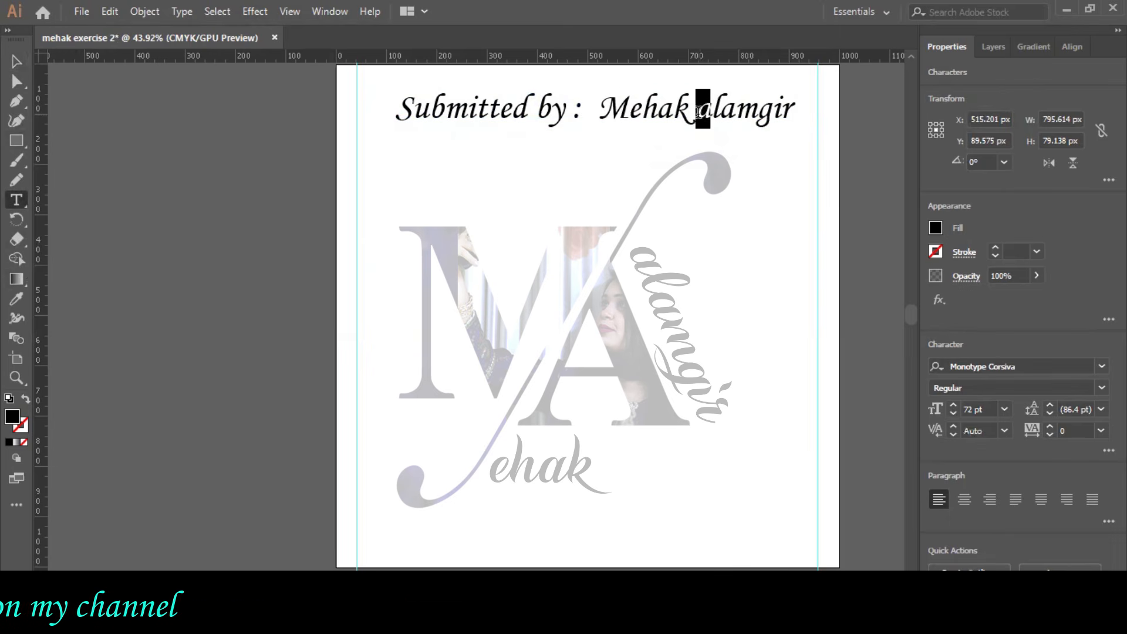
pyautogui.press('Escape')
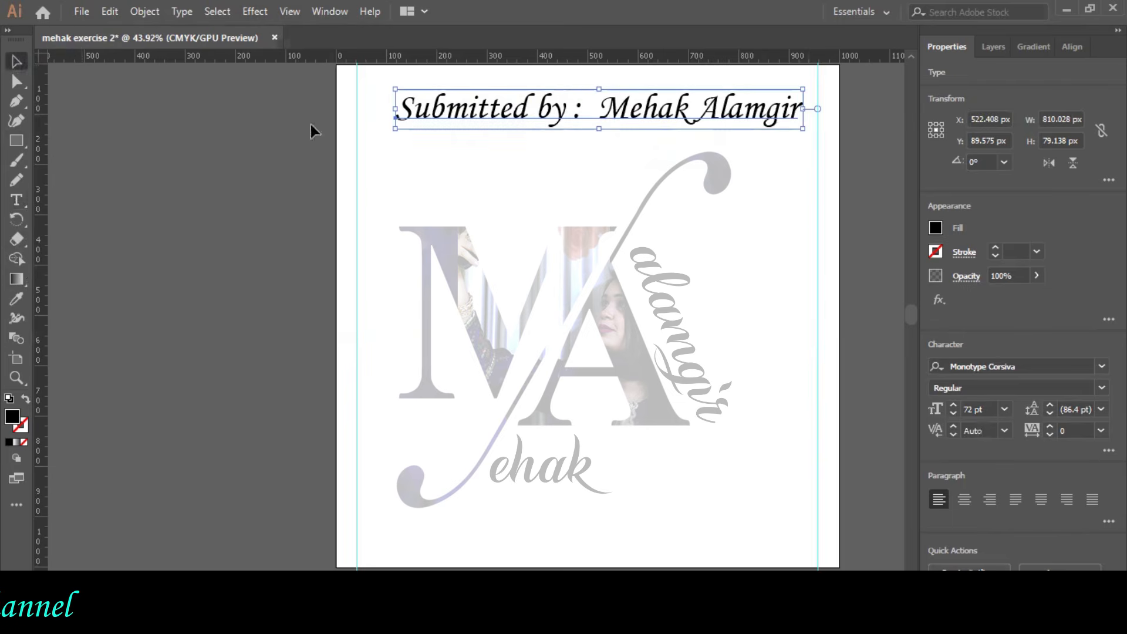
# Fill the "Submitted by" line with the magenta swatch.
pyautogui.click(935, 228)
pyautogui.click(859, 287)
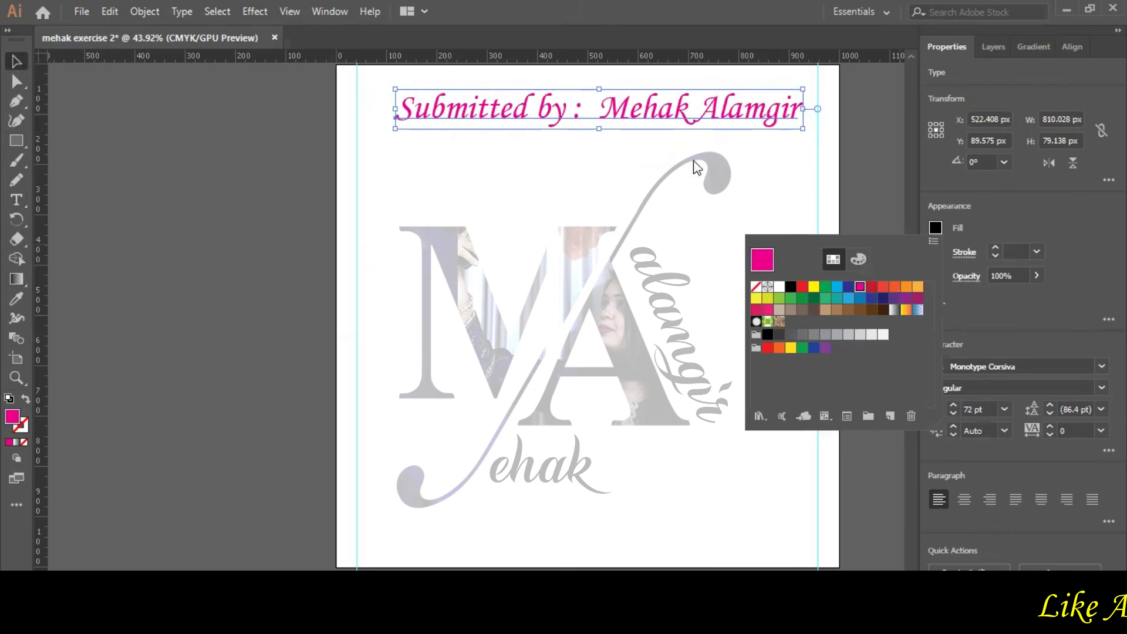
pyautogui.press('Escape')
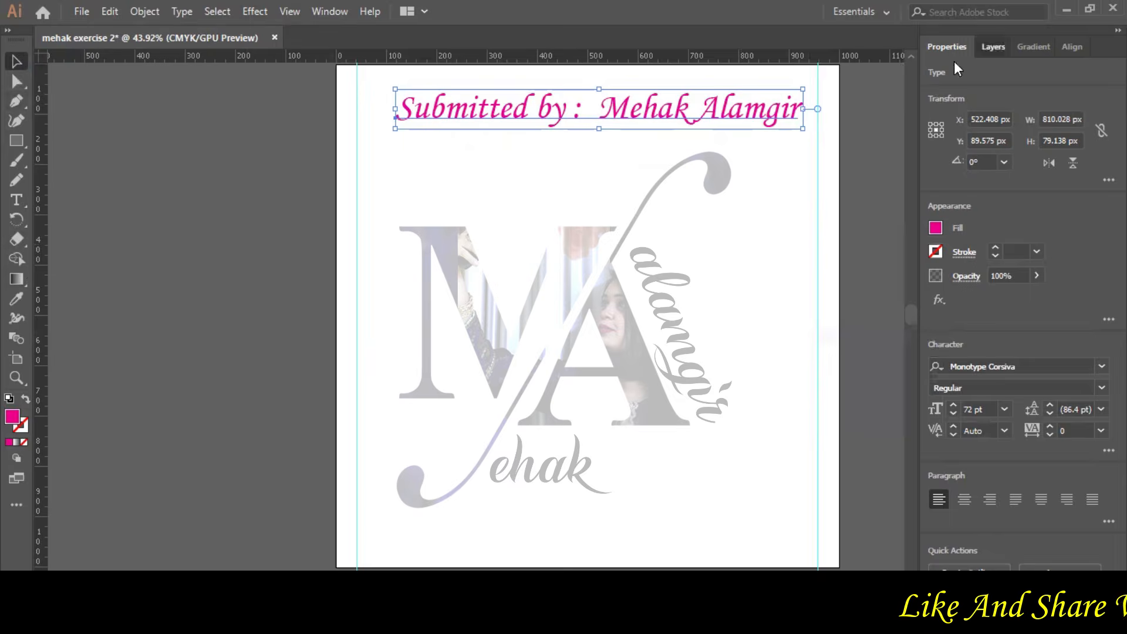
# Shift the "Submitted by" line slightly left between the guides and lock it in the layer list.
pyautogui.click(993, 47)
pyautogui.moveTo(587, 101); pyautogui.dragTo(576, 104)
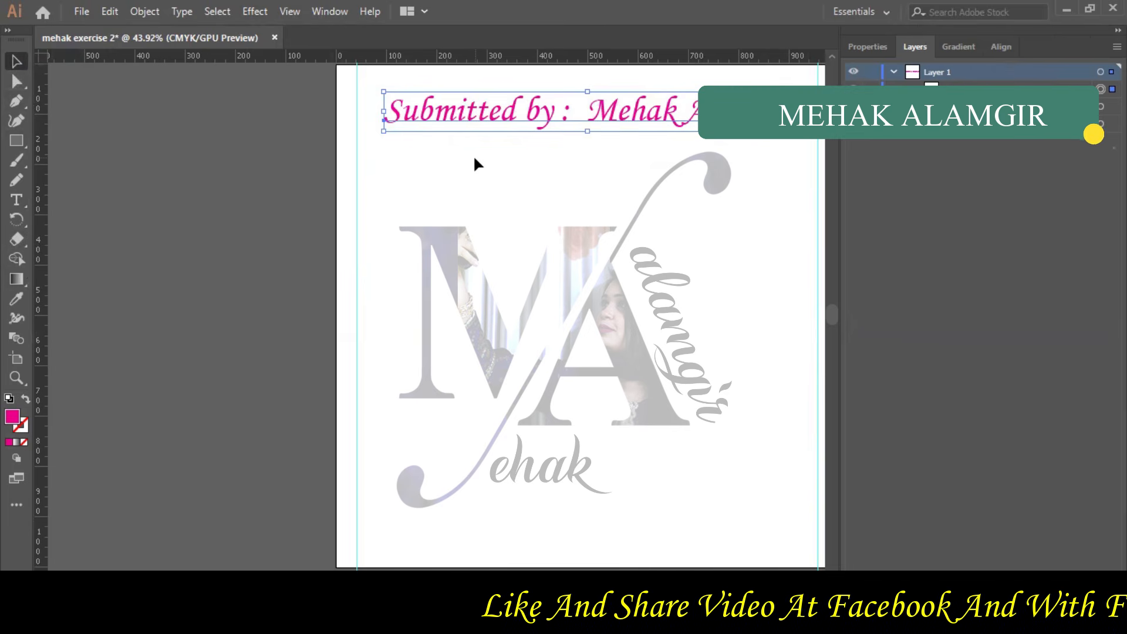
pyautogui.click(871, 89)
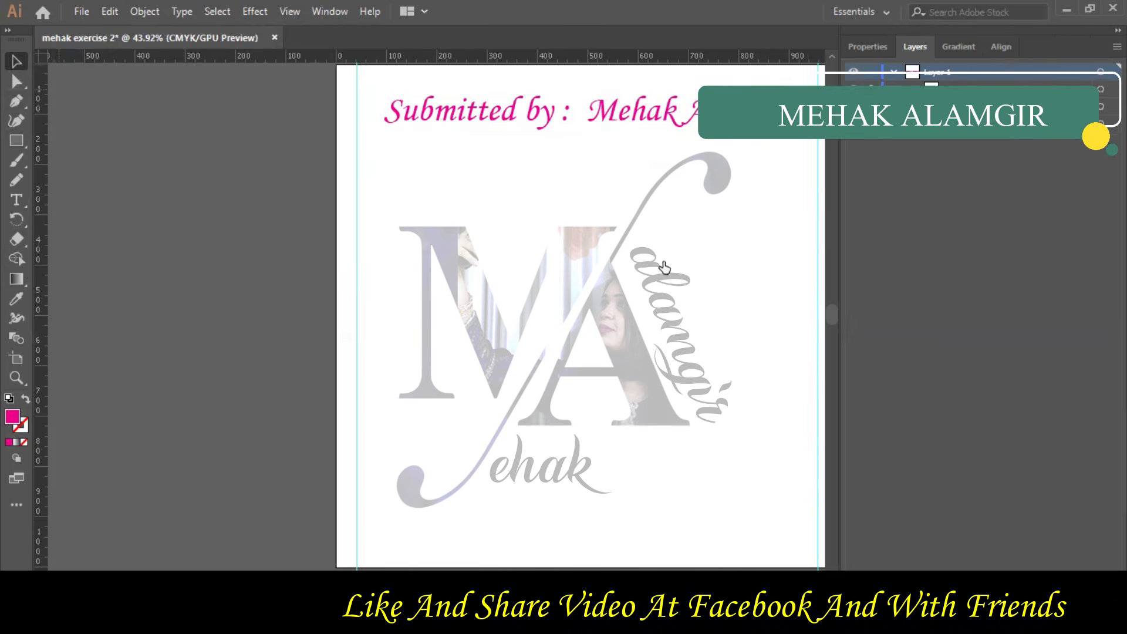
# Capture the Illustrator window with Snipping Tool and insert the screenshot into the Word document.
pyautogui.click(240, 619)
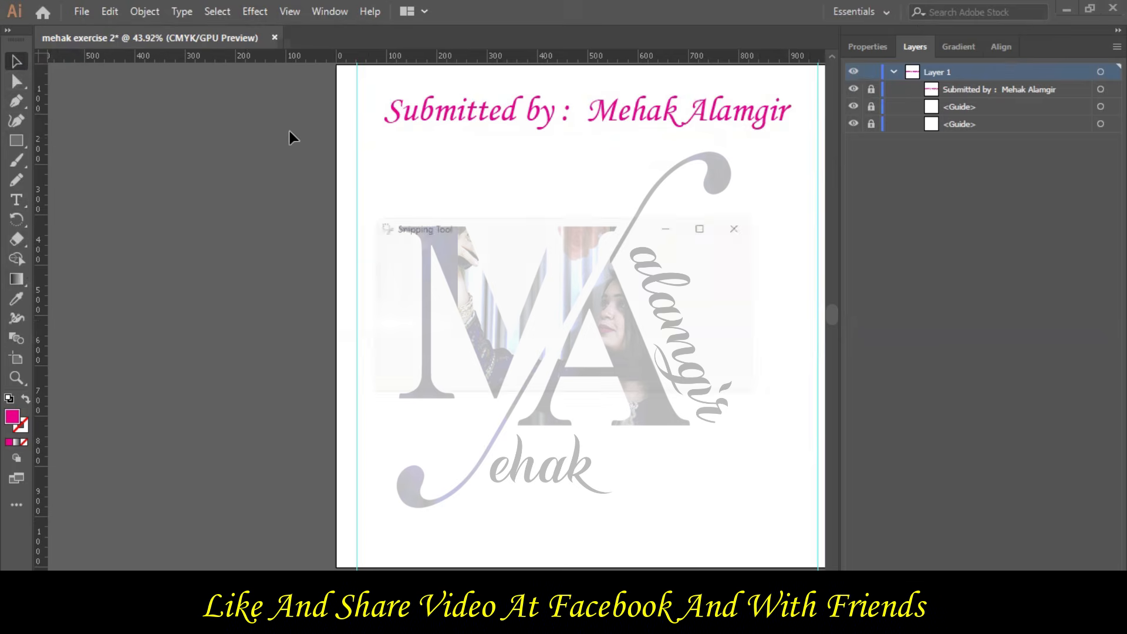
pyautogui.click(403, 255)
pyautogui.moveTo(2, 2); pyautogui.dragTo(1125, 552)
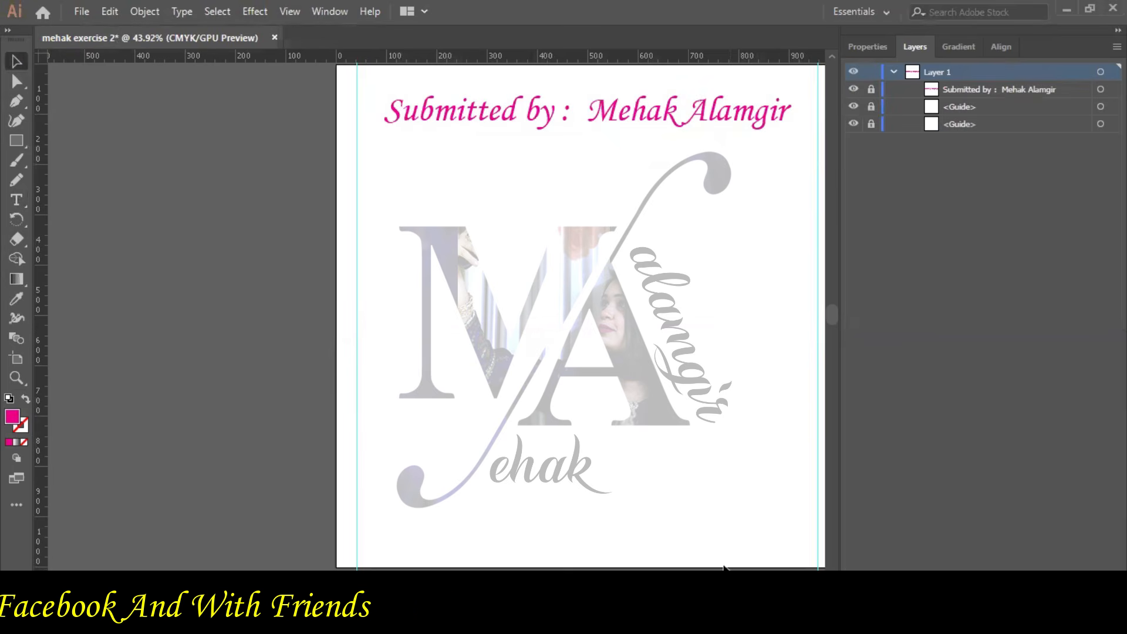
pyautogui.hscroll(3, 724, 566)
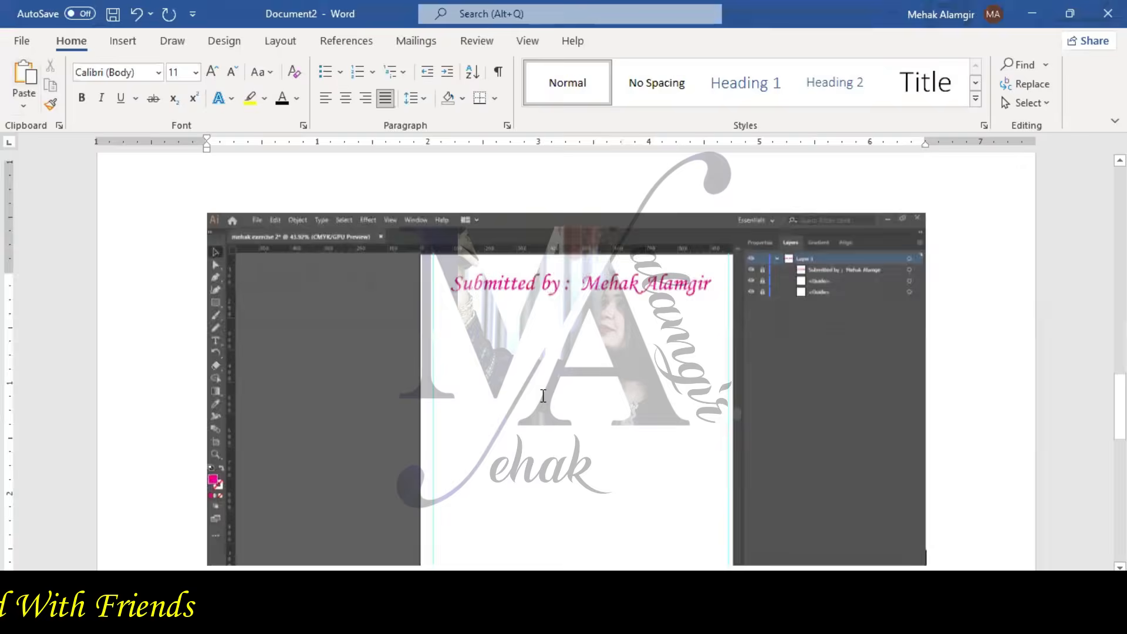
# Copy the NGO name from the Word brief and add it in Illustrator as area text "Bright Minds Initiative" below the "Submitted by" line.
pyautogui.scroll(10, 542, 397)
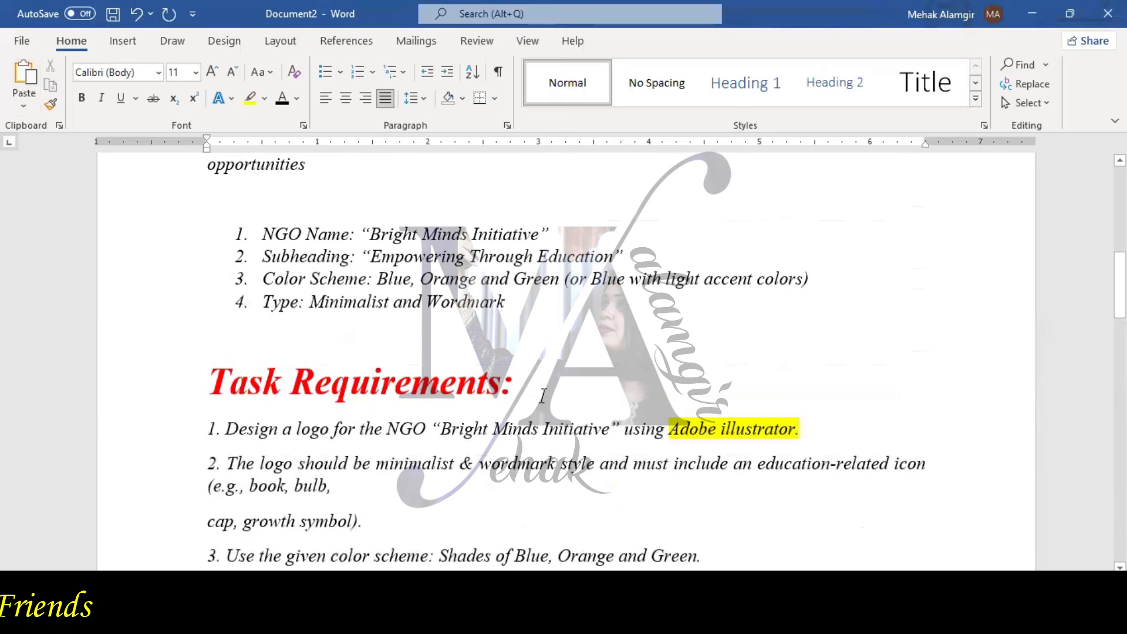
pyautogui.scroll(2, 543, 396)
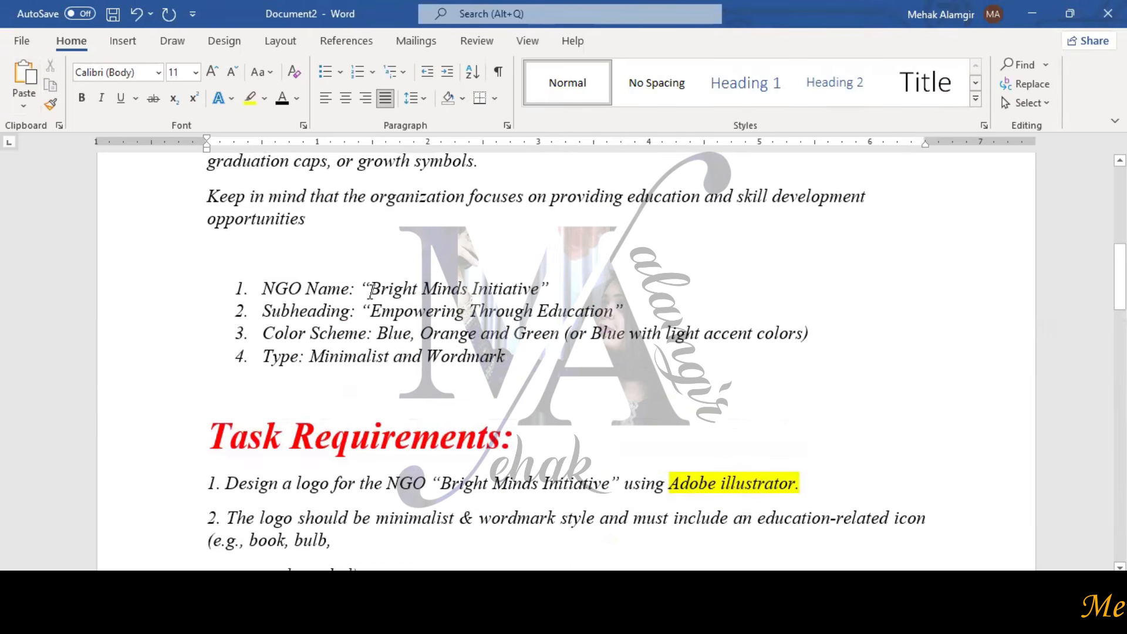
pyautogui.click(540, 286)
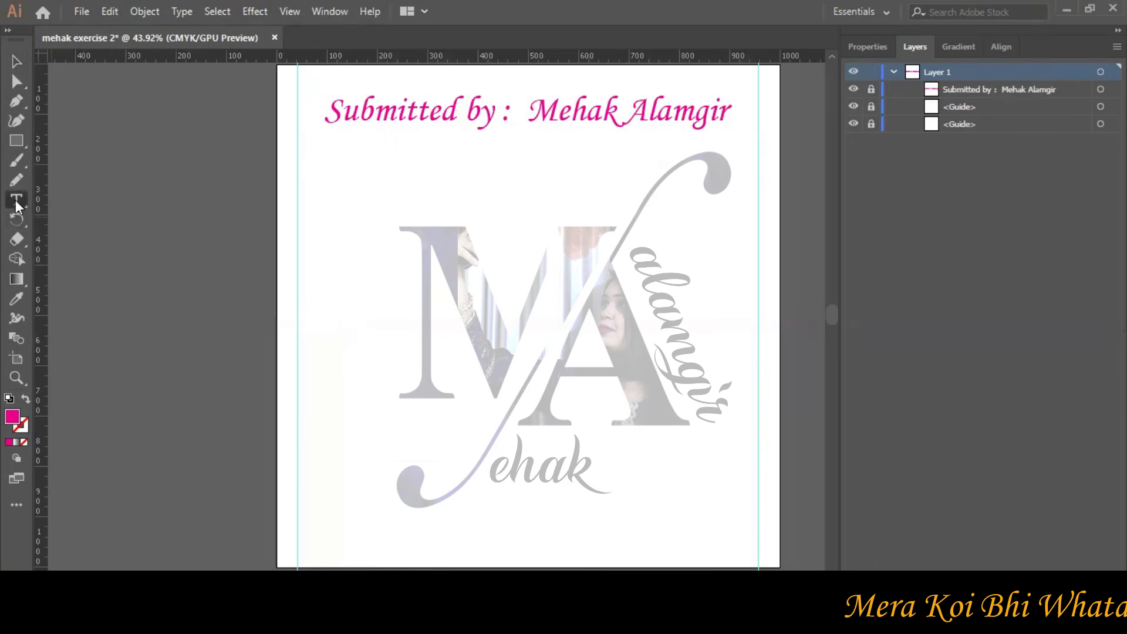
pyautogui.click(17, 200)
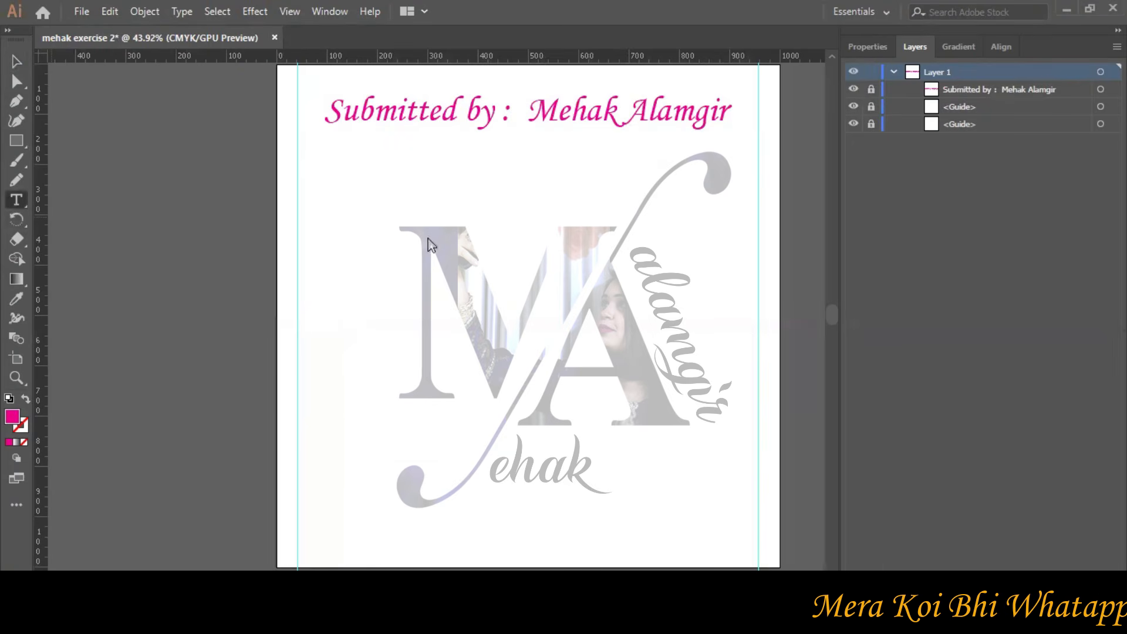
pyautogui.moveTo(395, 198); pyautogui.dragTo(433, 249)
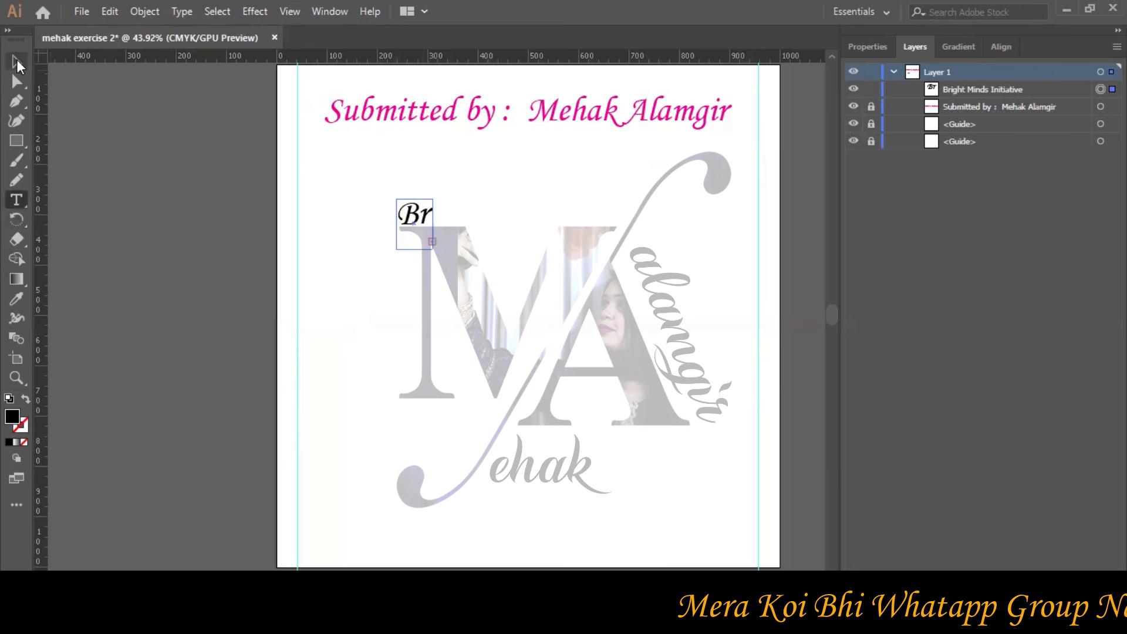
# Widen the "Bright Minds Initiative" text frame to fit the name on one line and move it up beneath the "Submitted by" line.
pyautogui.press('Escape')
pyautogui.moveTo(432, 227); pyautogui.dragTo(706, 223)
pyautogui.moveTo(525, 216); pyautogui.dragTo(455, 176)
# Copy the subheading "Empowering Through Education" from the Word brief into Illustrator as a separate text line directly below the NGO name.
pyautogui.press('t')
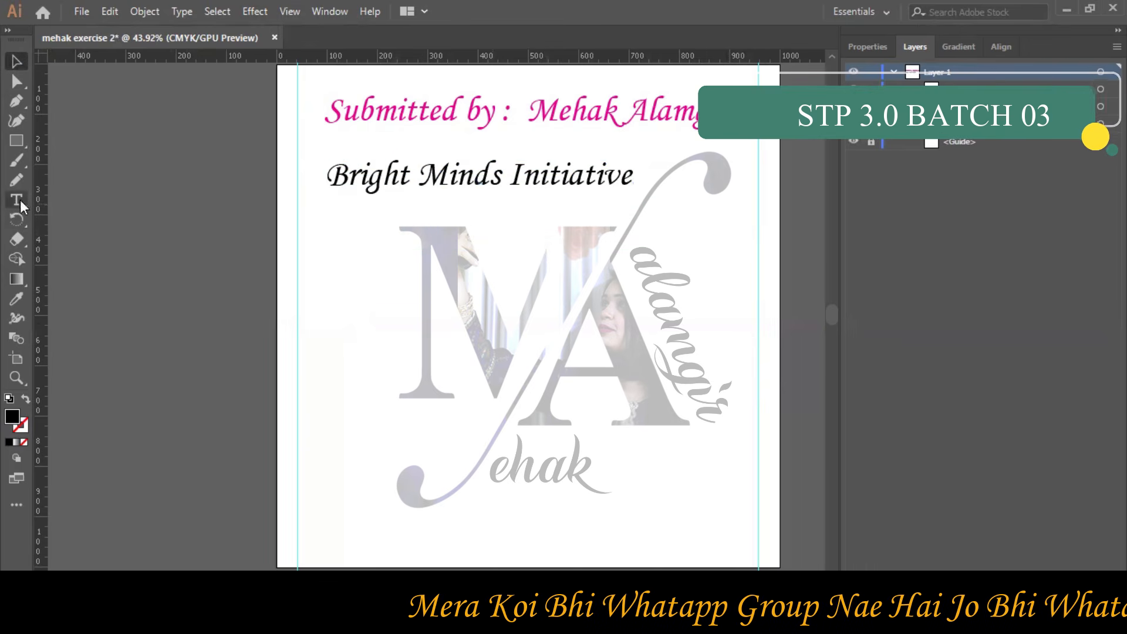
pyautogui.click(365, 259)
pyautogui.hotkey('alt', 'Tab')
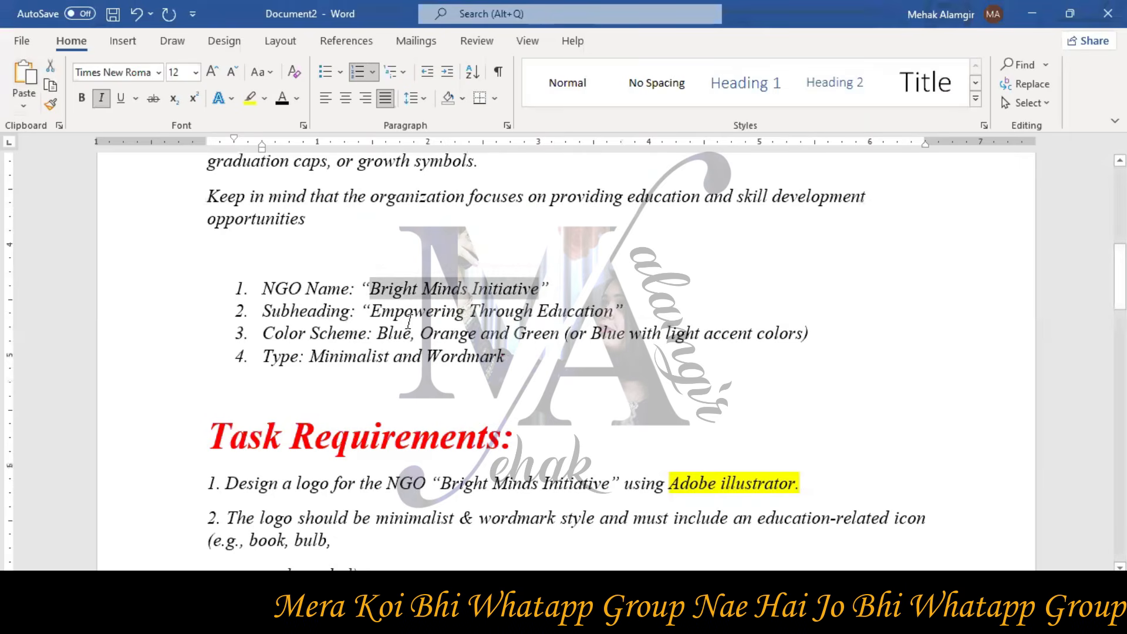
pyautogui.moveTo(371, 311); pyautogui.dragTo(613, 311)
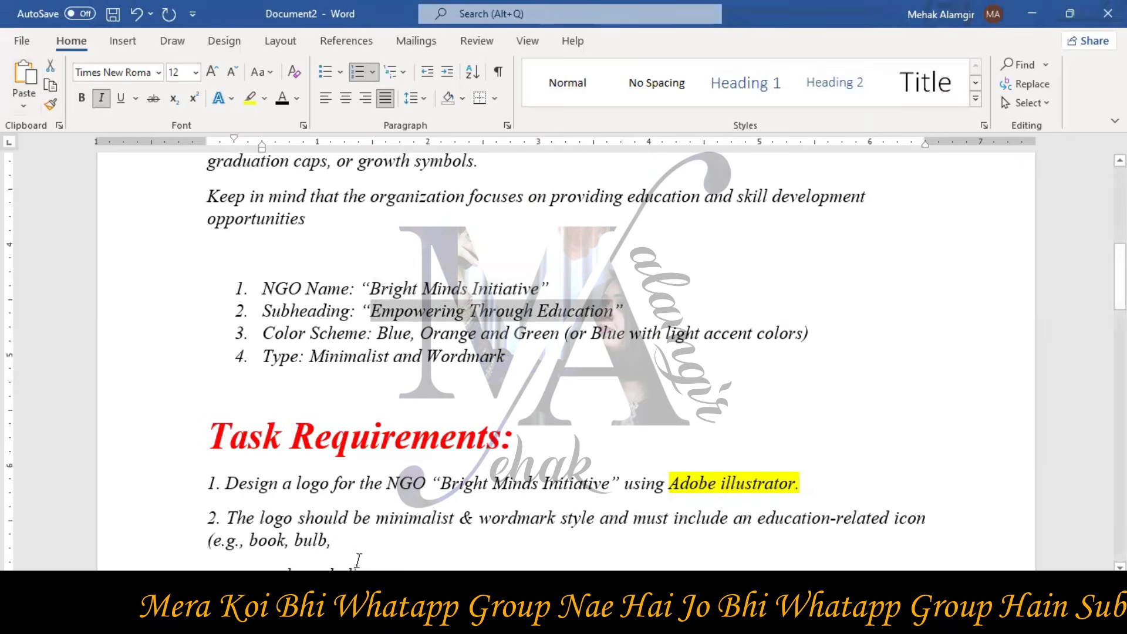
pyautogui.hotkey('alt', 'Tab')
pyautogui.click(16, 61)
pyautogui.moveTo(565, 246); pyautogui.dragTo(507, 213)
# Set the font size of the "Empowering Through Education" and "Bright Minds Initiative" lines to 21 pt each.
pyautogui.click(868, 47)
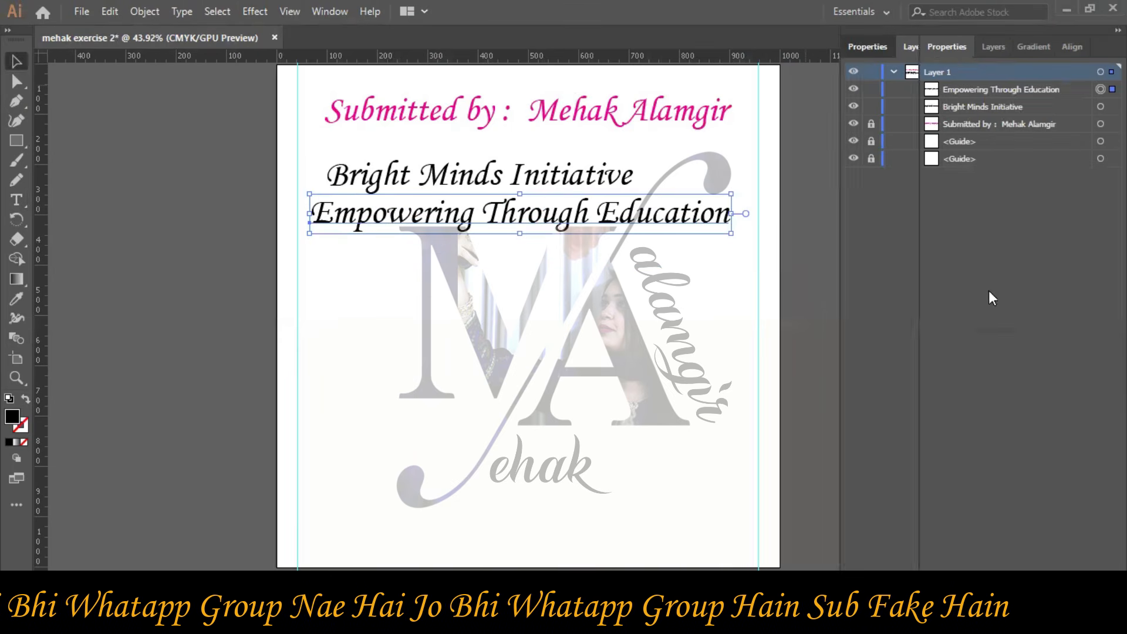
pyautogui.click(1006, 406)
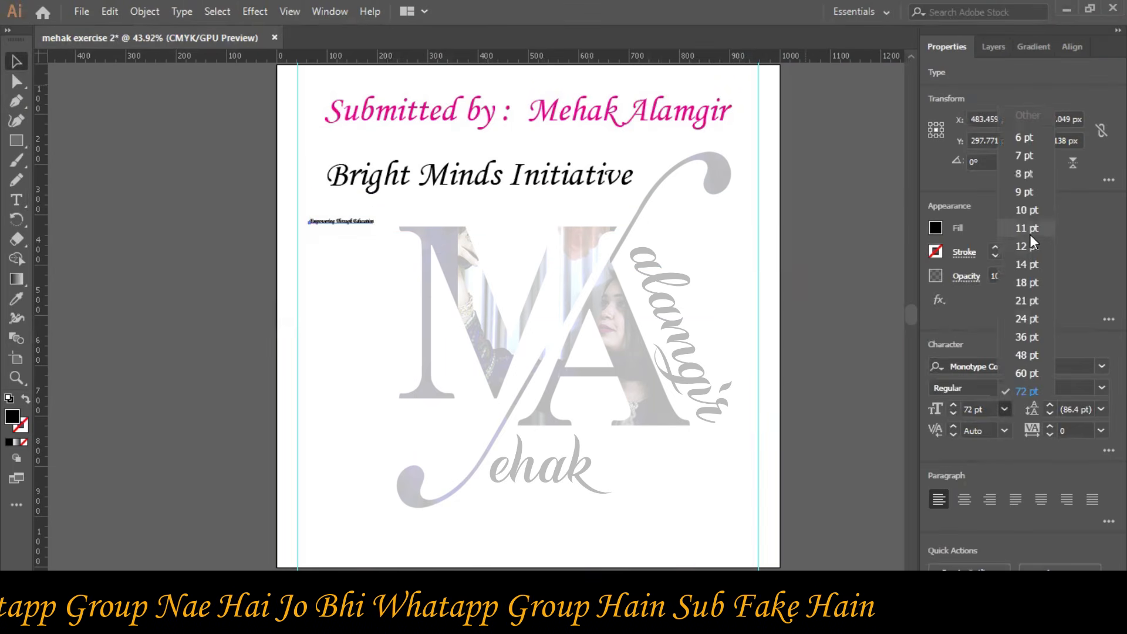
pyautogui.click(1036, 296)
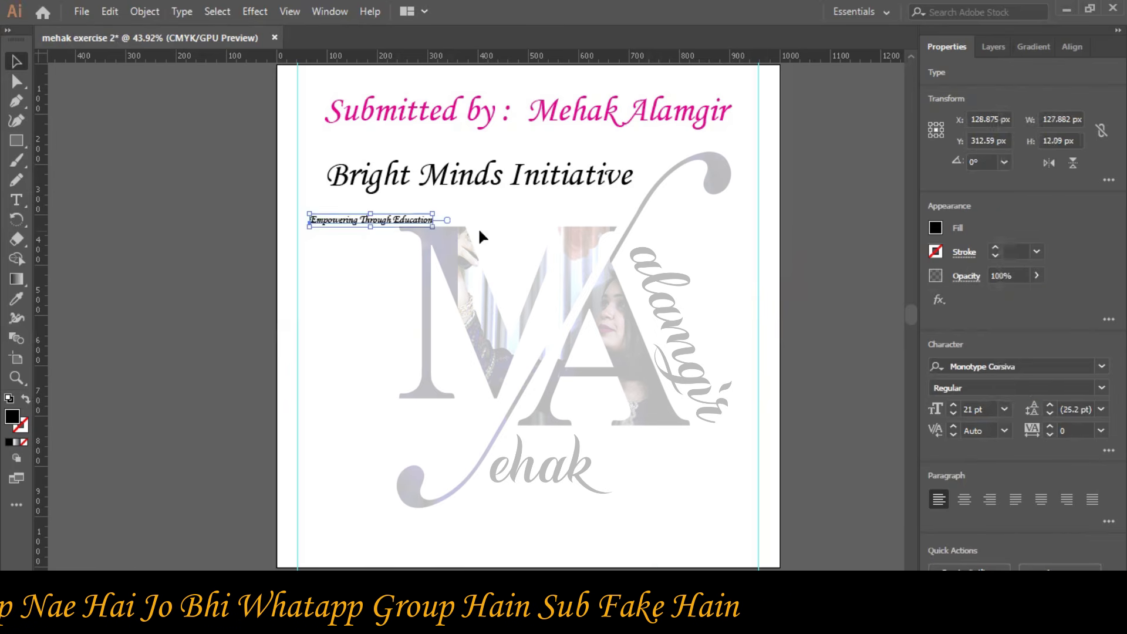
pyautogui.click(480, 182)
pyautogui.click(1004, 409)
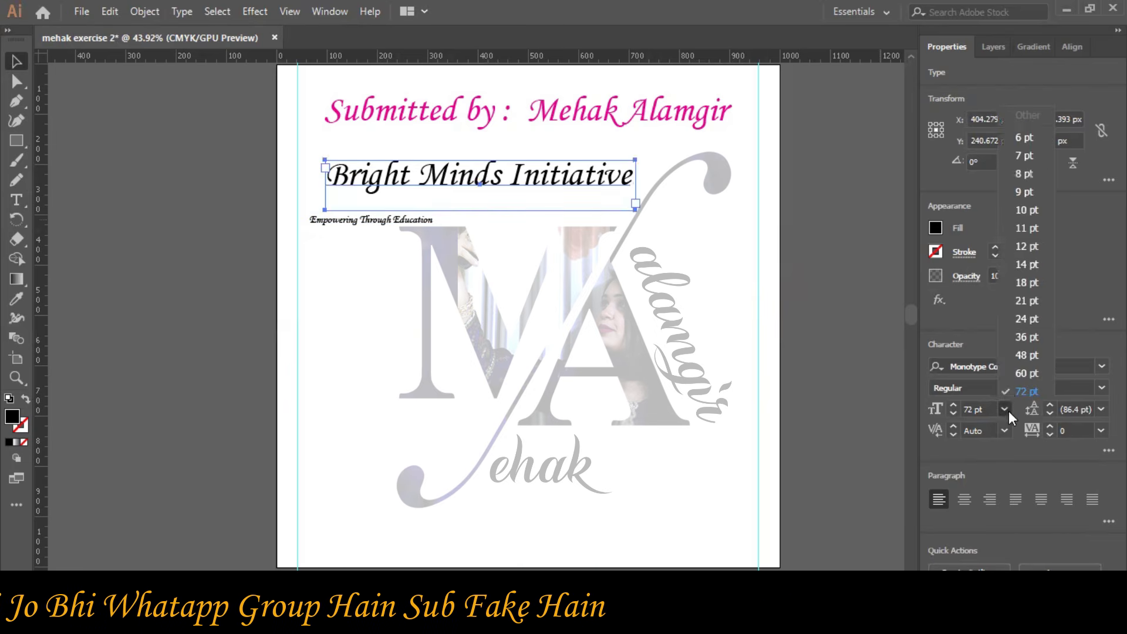
pyautogui.click(1034, 291)
# Stack the NGO name and the subheading left-aligned directly below the "Submitted by" line.
pyautogui.click(432, 225)
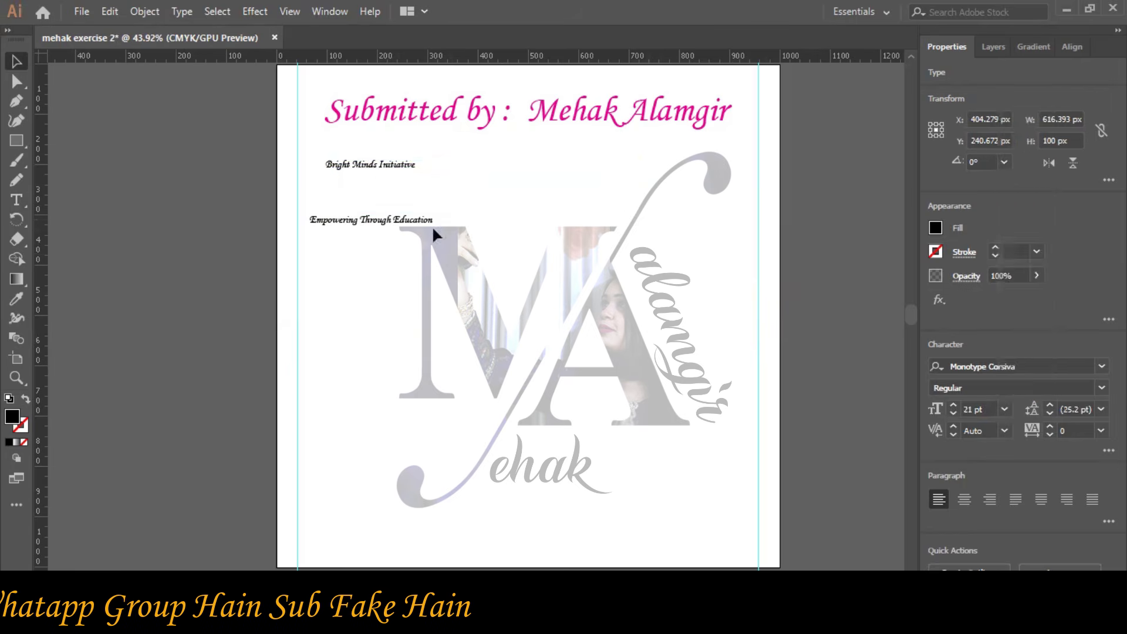
pyautogui.click(379, 173)
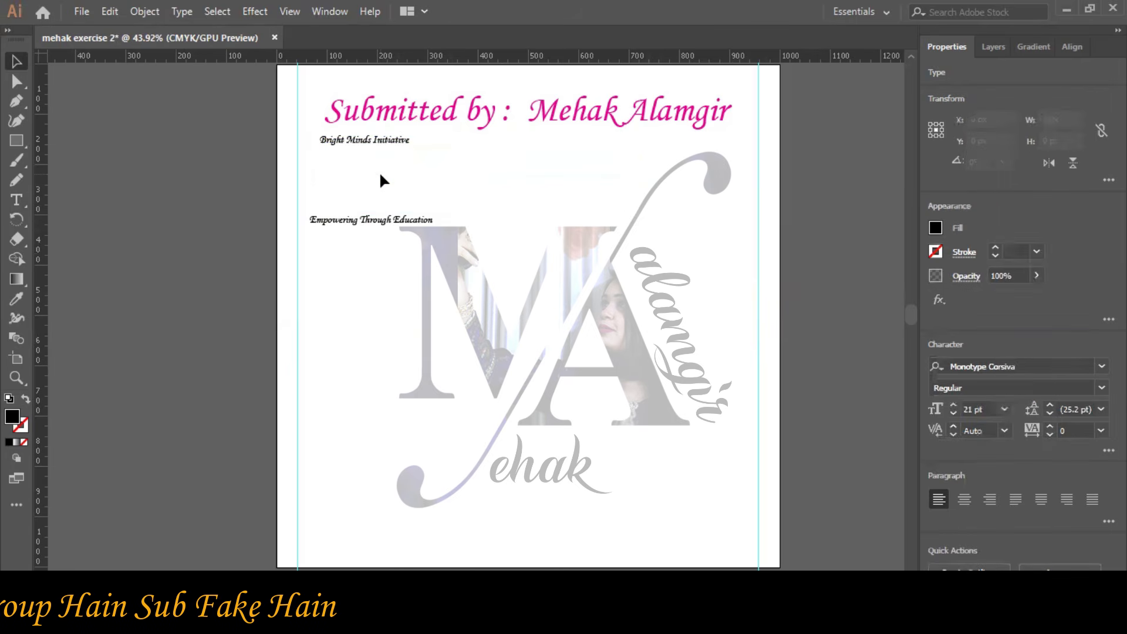
pyautogui.moveTo(388, 224); pyautogui.dragTo(382, 174)
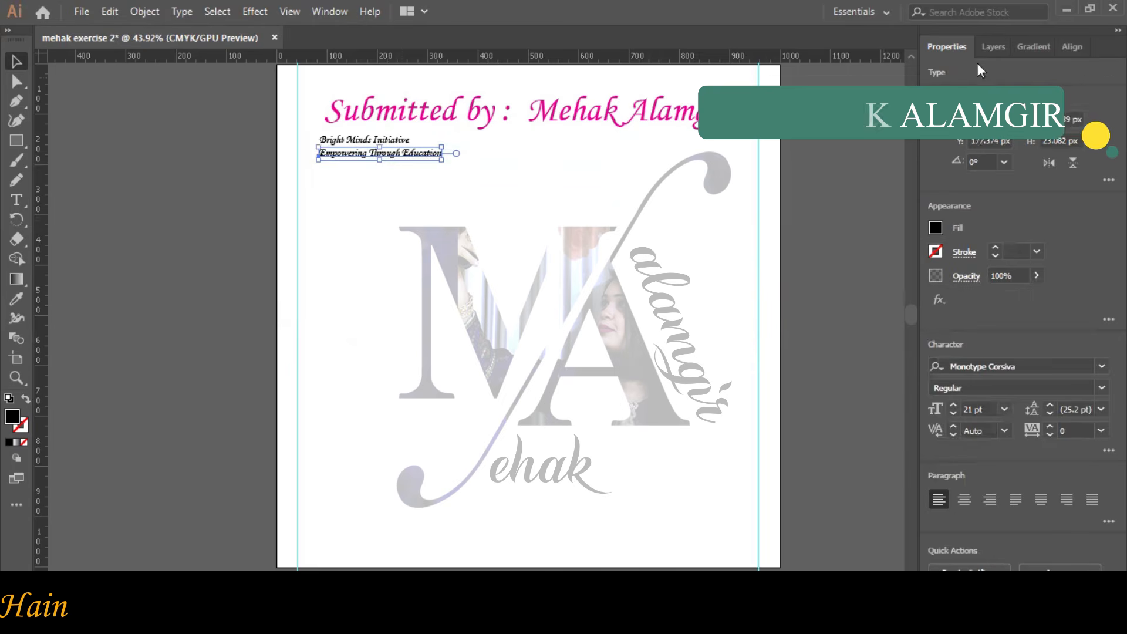
# Lock both new text lines in the layer list and insert a screenshot of the Illustrator window below the previous one in Word.
pyautogui.click(990, 48)
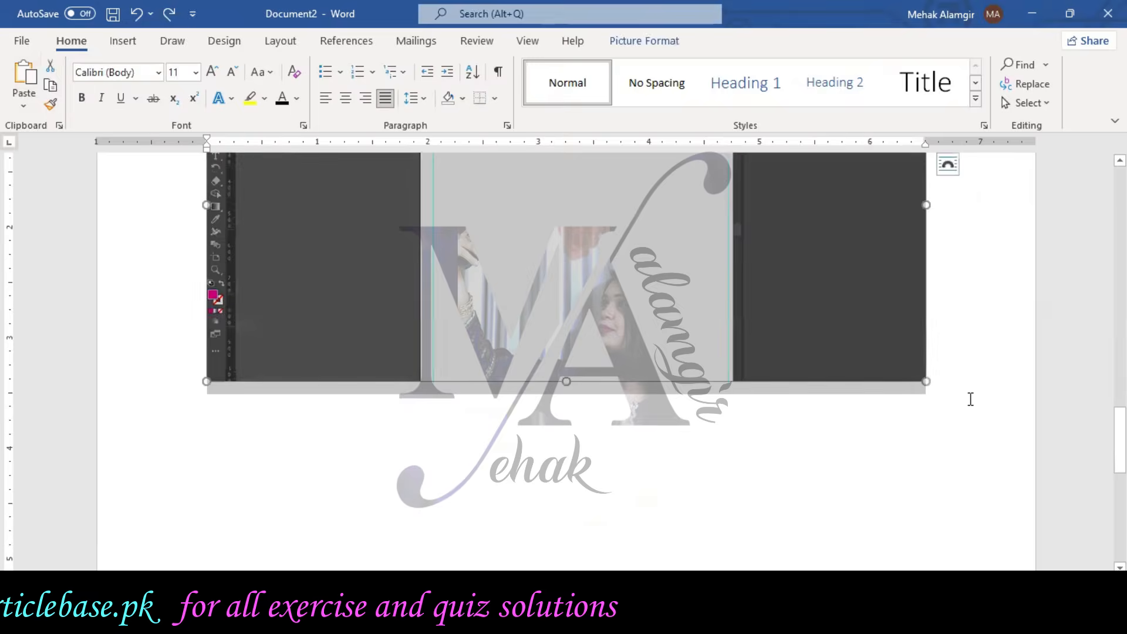
pyautogui.click(969, 396)
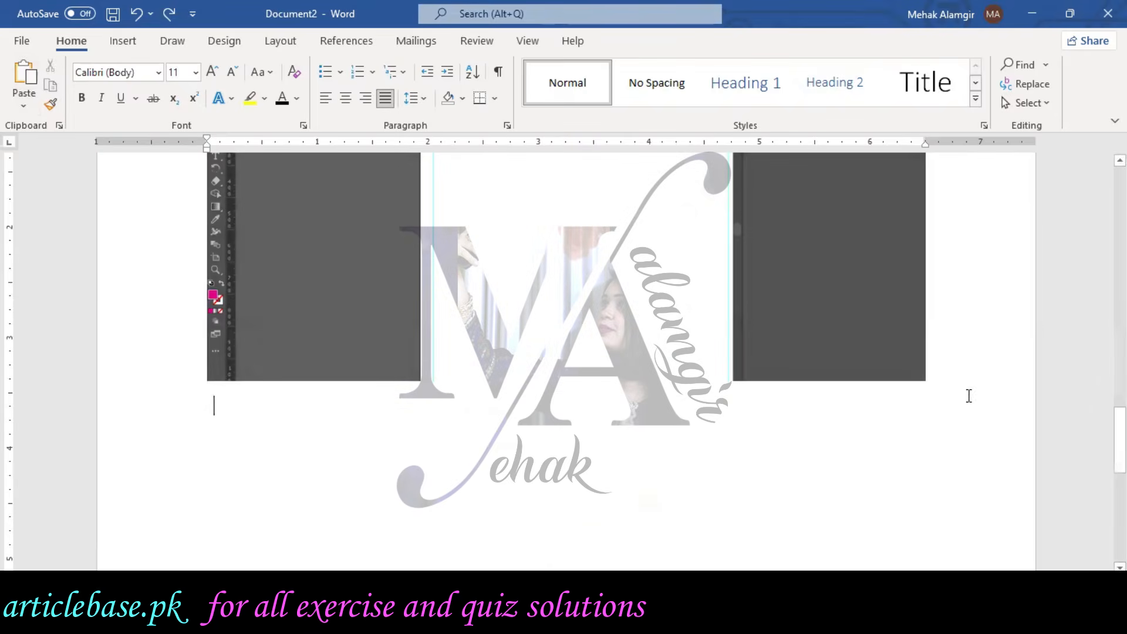
pyautogui.hotkey('ctrl', 'v')
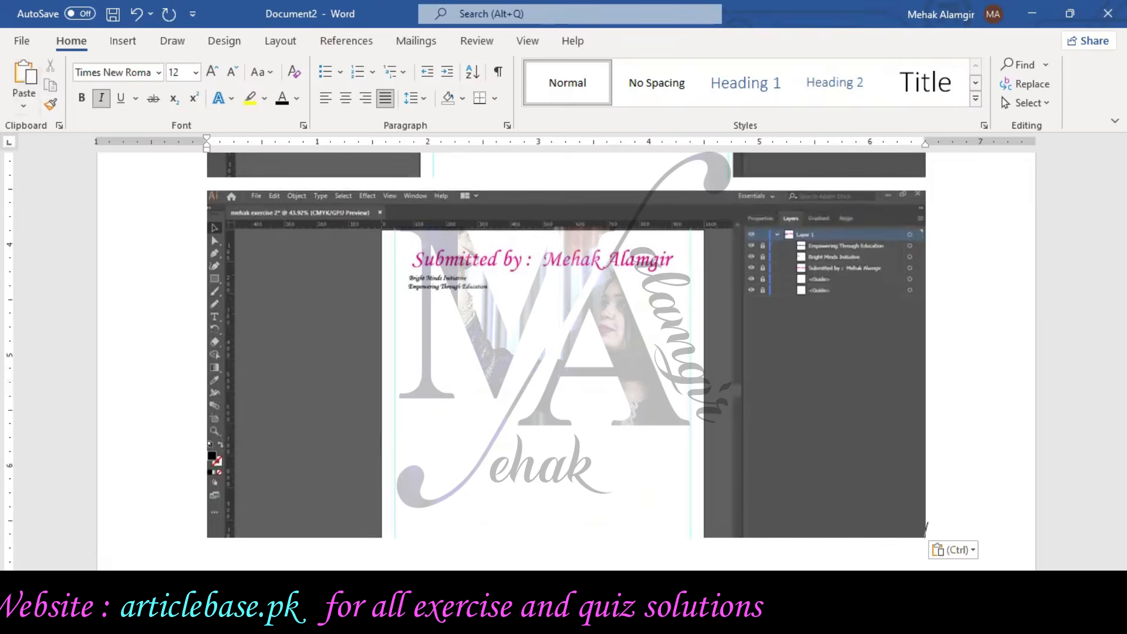
# Switch to Chrome and search Google Images for "books bulb cap logo" in a new tab.
pyautogui.click(287, 617)
pyautogui.click(238, 17)
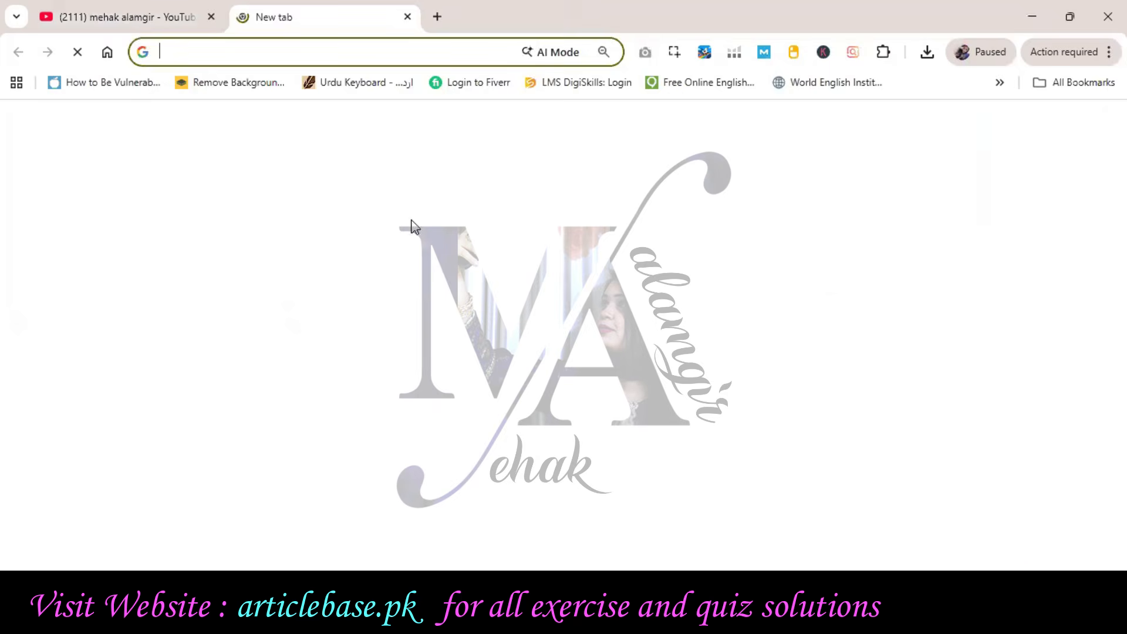
pyautogui.write('books ')
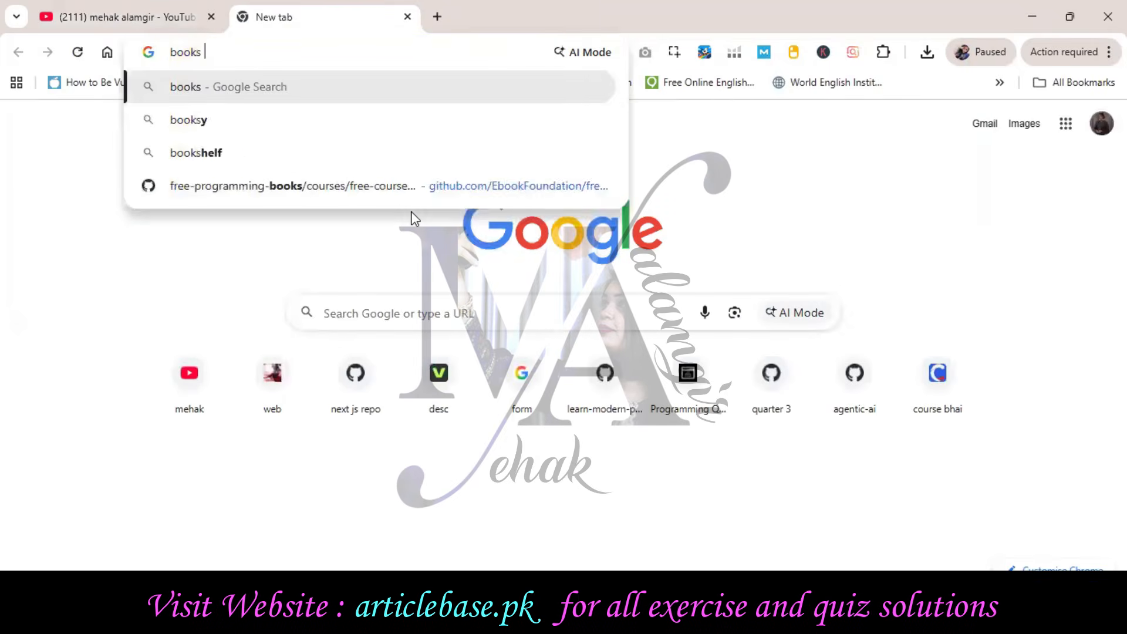
pyautogui.write('bulb cap logo')
pyautogui.press('Return')
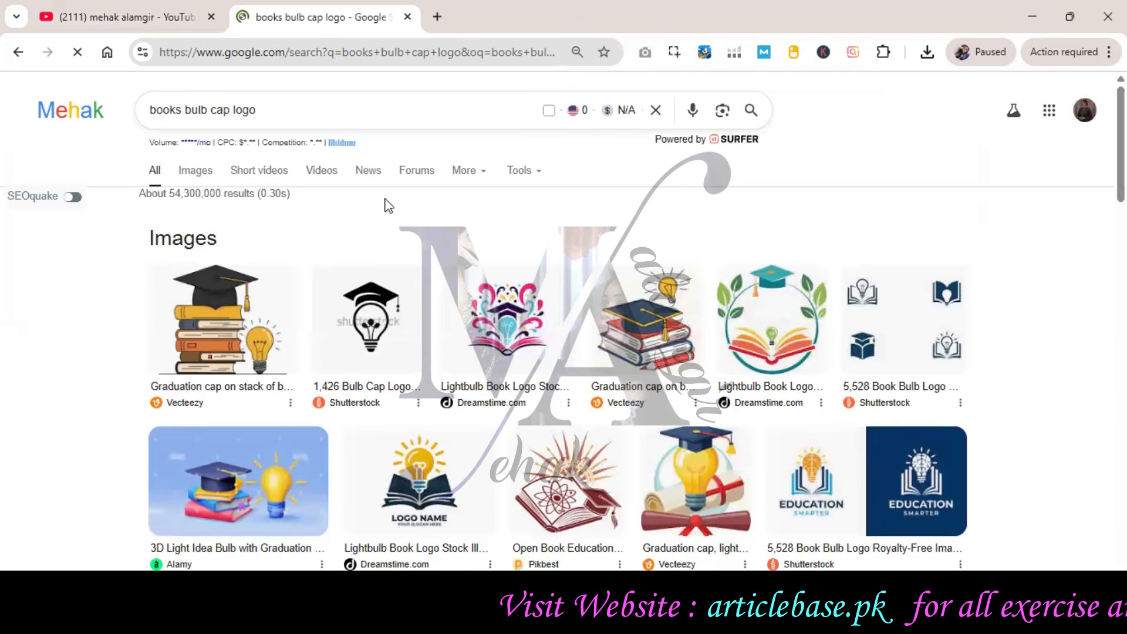
pyautogui.click(202, 173)
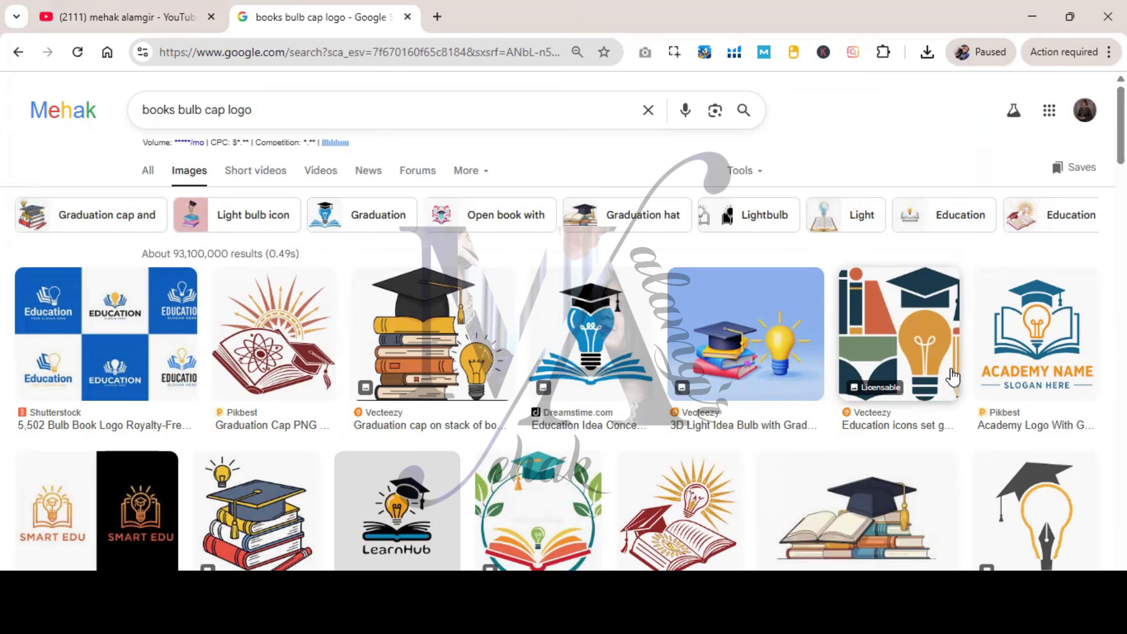
# Open the Vecteezy education icons set image with cap, bulb, book and pencil in a new tab and close its preview.
pyautogui.click(910, 332)
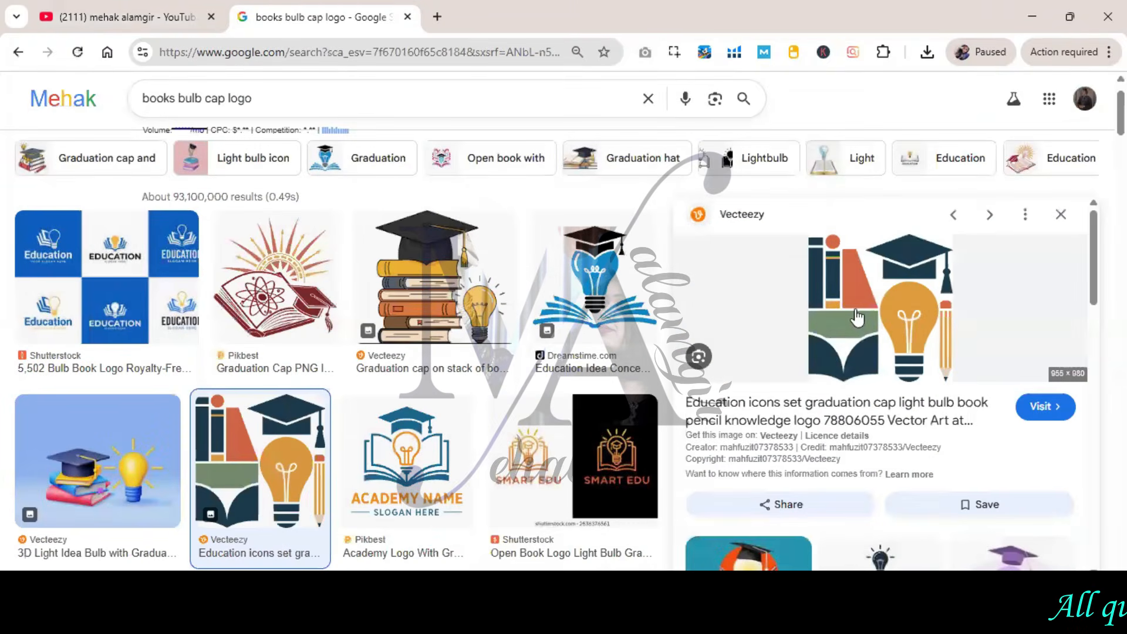
pyautogui.rightClick(856, 318)
pyautogui.click(551, 380)
pyautogui.click(1060, 214)
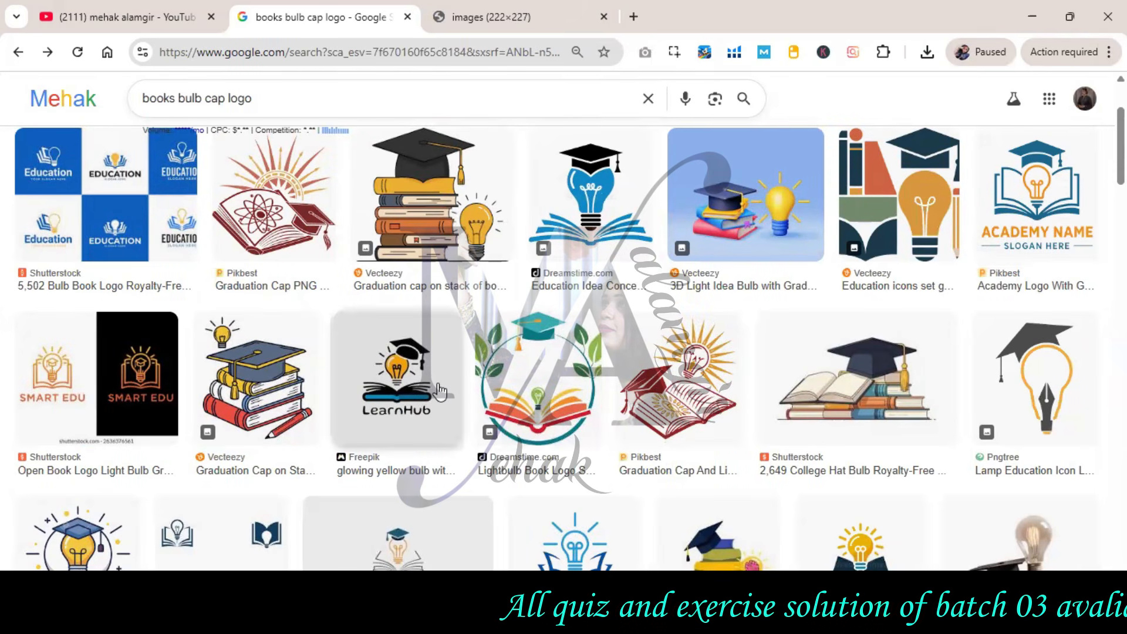
# Browse further image results and preview the Pngtree lamp education icon with graduation cap and pencil.
pyautogui.scroll(-3, 439, 392)
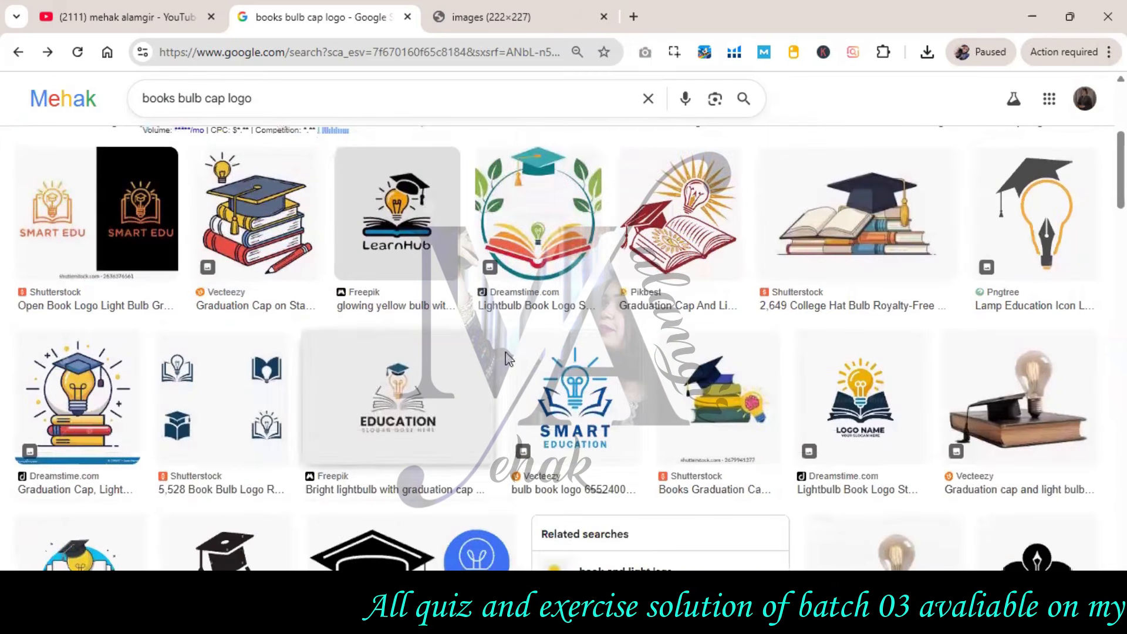
pyautogui.scroll(-1, 530, 351)
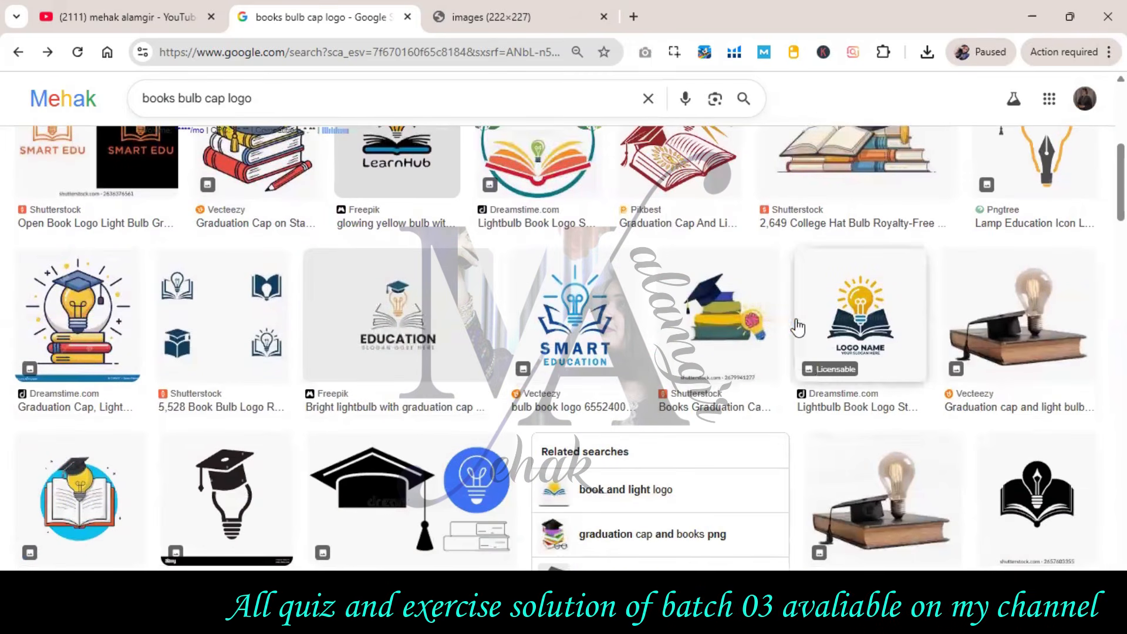
pyautogui.scroll(-4, 757, 336)
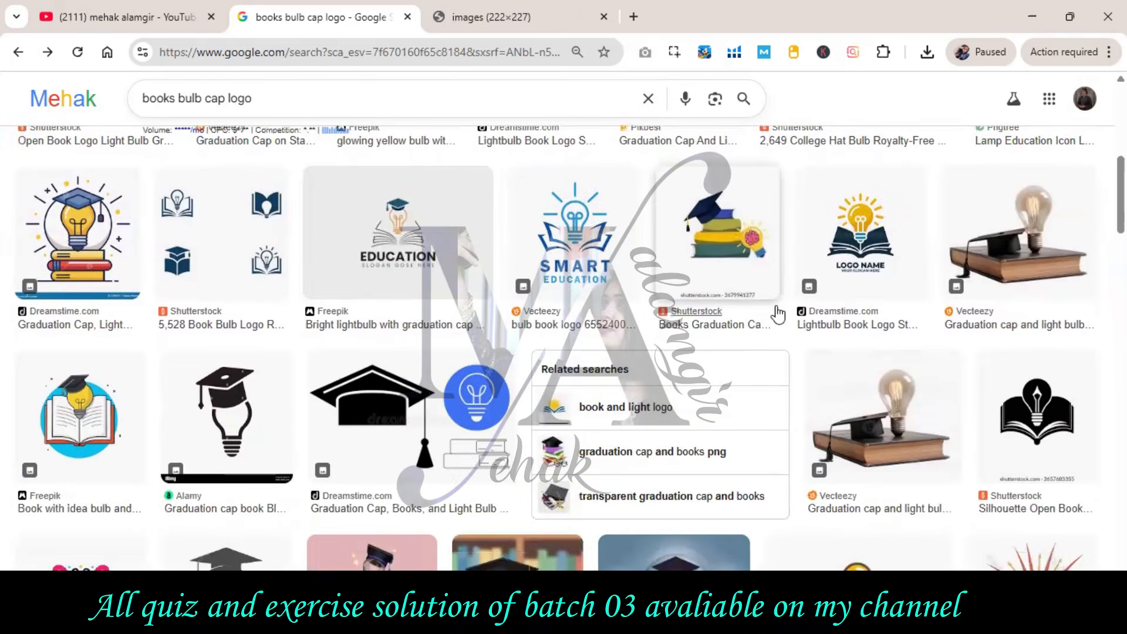
pyautogui.scroll(-2, 790, 294)
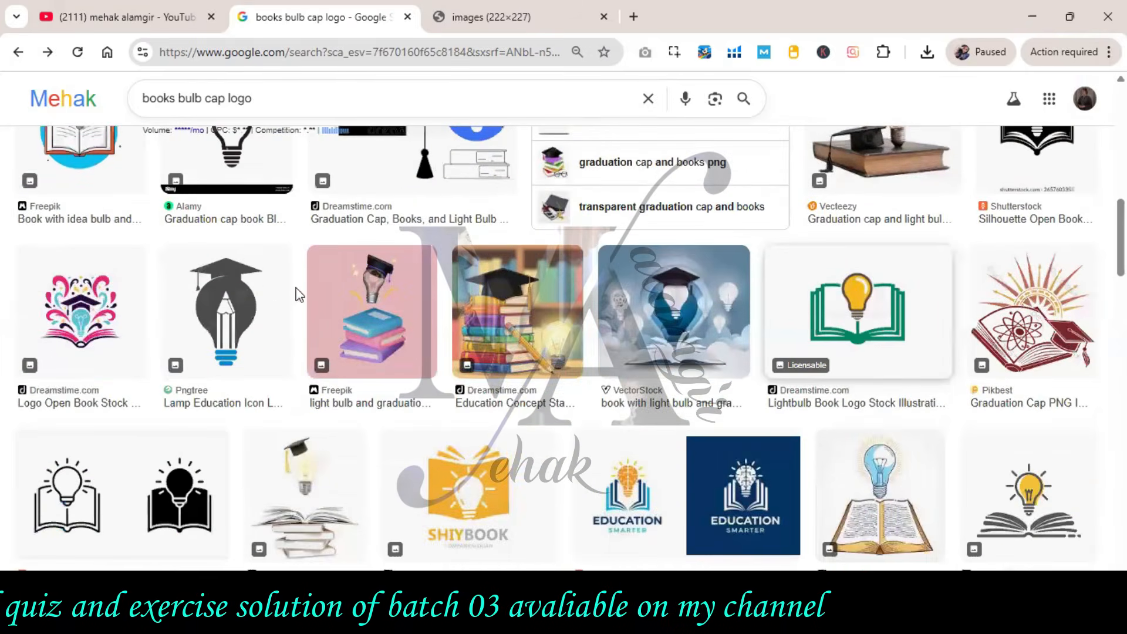
pyautogui.click(253, 283)
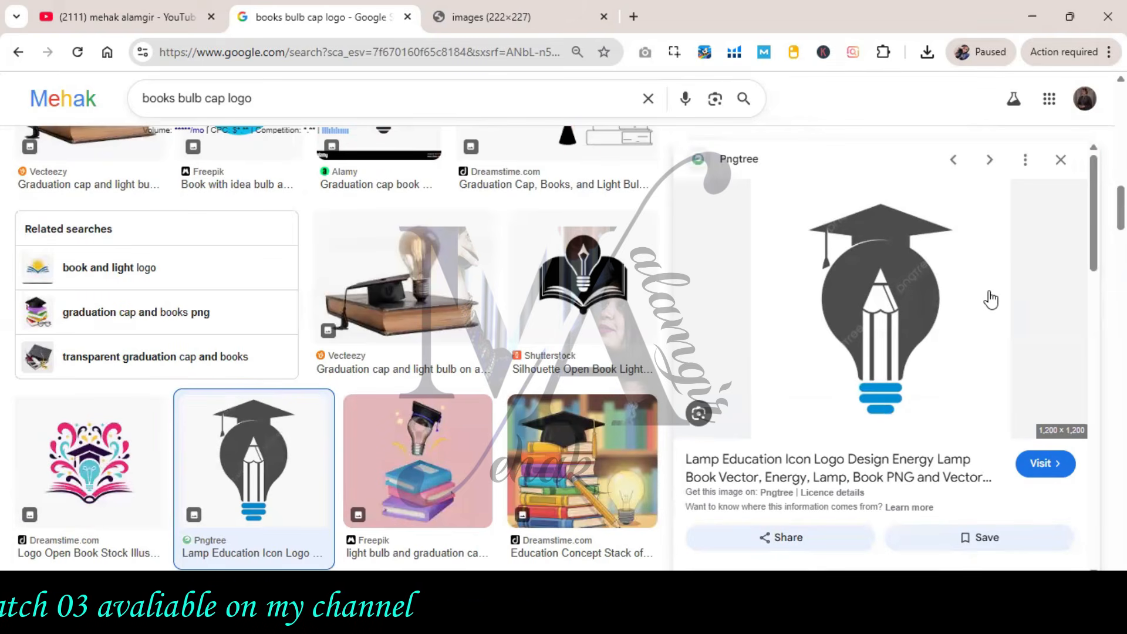
# Find the Vecteezy education logo with a graduation cap inside a light bulb among the related images and open it in a new tab.
pyautogui.scroll(-5, 991, 301)
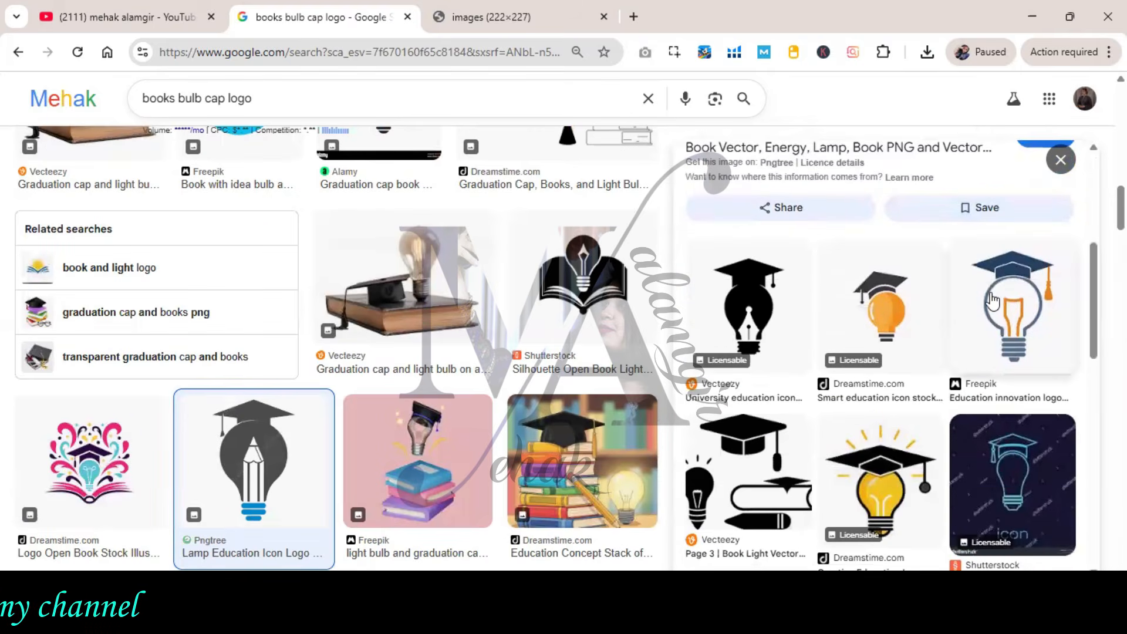
pyautogui.scroll(-1, 990, 301)
pyautogui.scroll(-10, 991, 301)
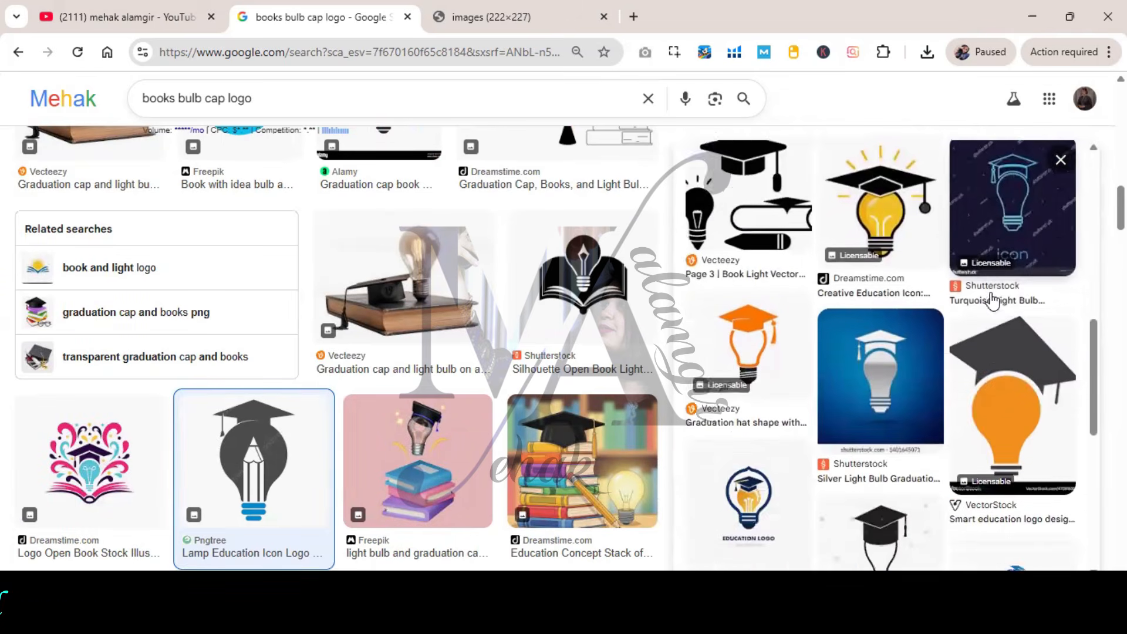
pyautogui.click(781, 330)
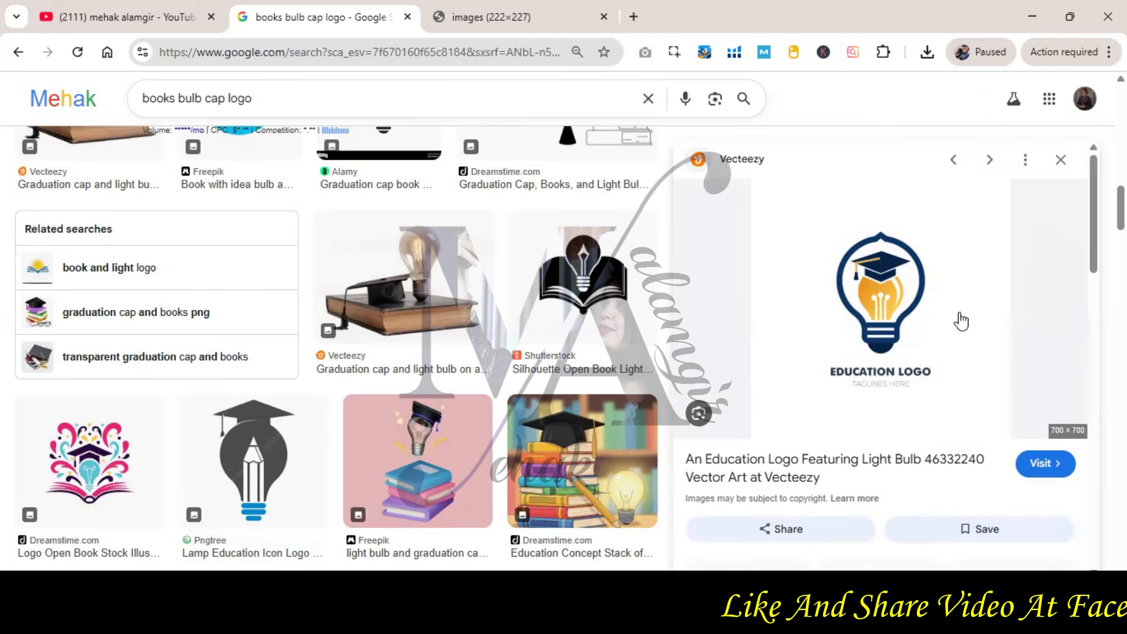
pyautogui.rightClick(859, 280)
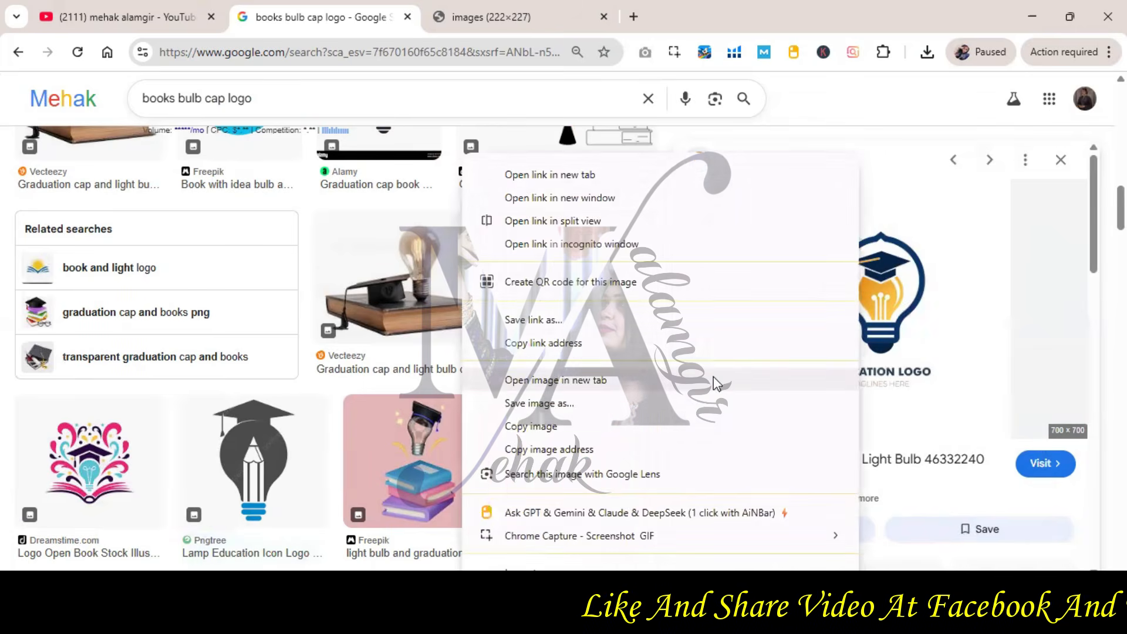
pyautogui.click(713, 376)
# Look through the related images of the light bulb logo and open the full "education logo" image results.
pyautogui.scroll(-5, 1076, 233)
pyautogui.scroll(-4, 1076, 233)
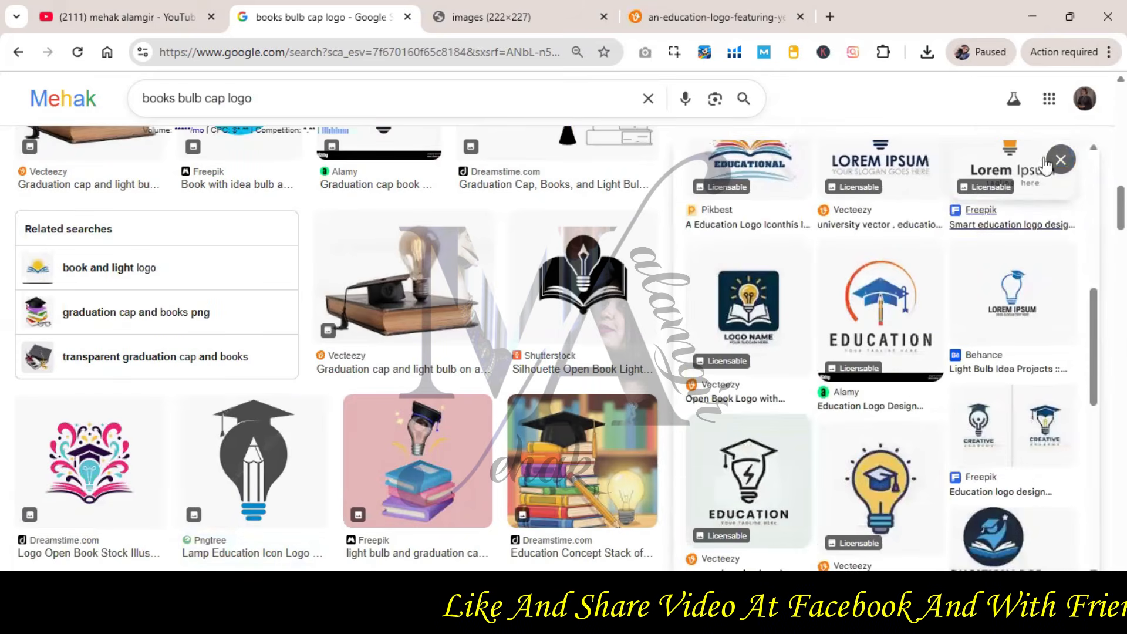
pyautogui.scroll(-4, 1015, 317)
pyautogui.scroll(-5, 1015, 317)
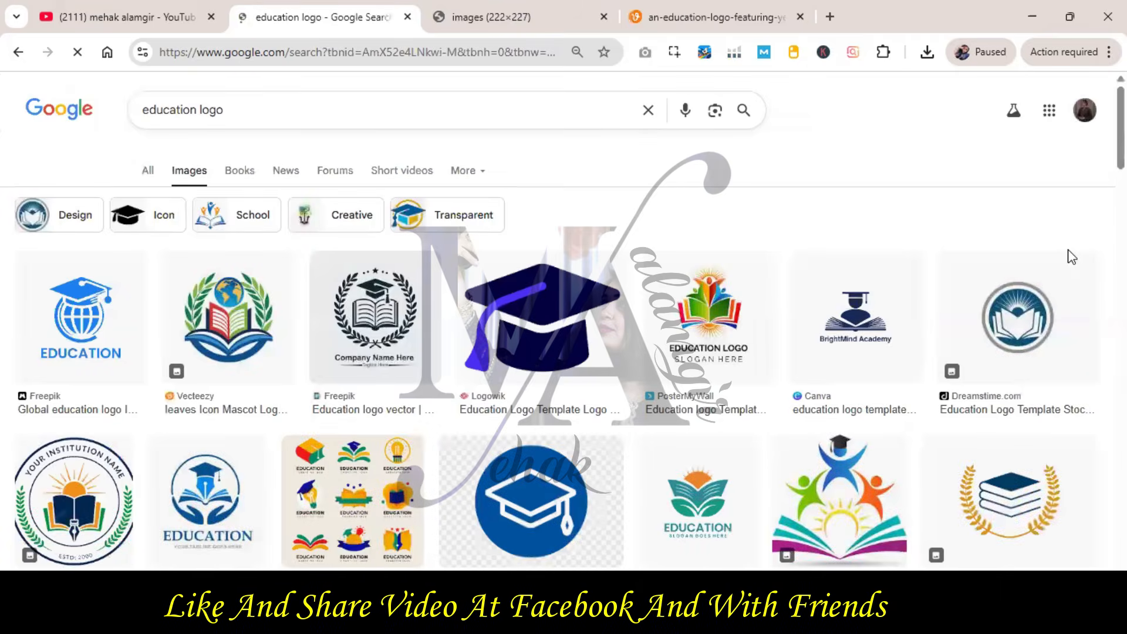
# Find the Freepik education logo with an open book, sun and leaves in the results and open its image in a new tab.
pyautogui.scroll(-1, 1071, 256)
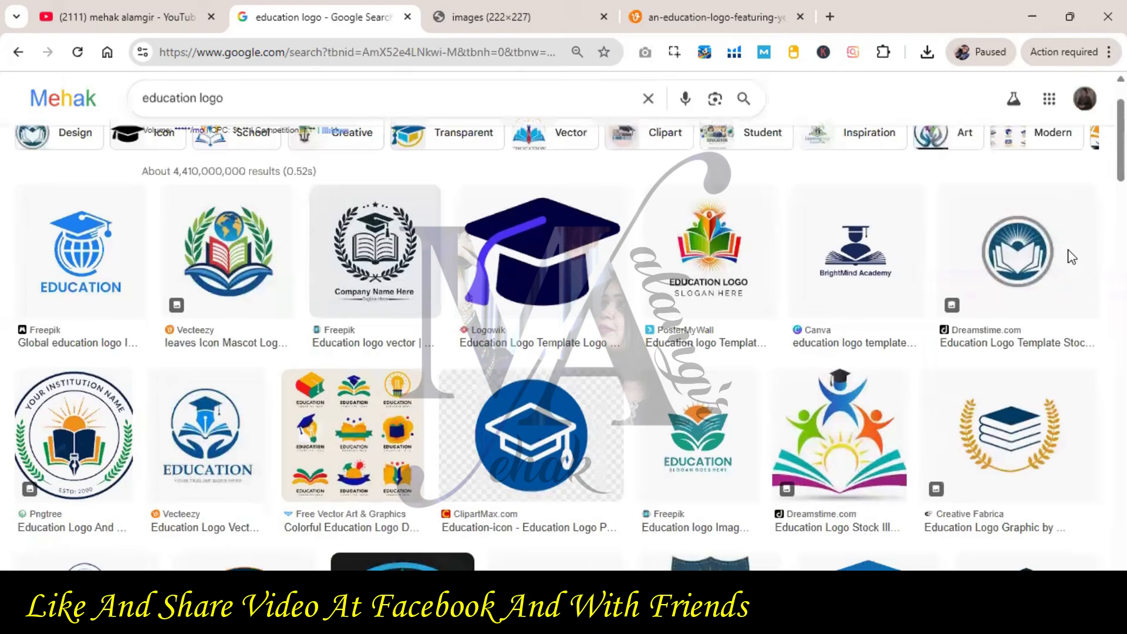
pyautogui.scroll(-1, 1068, 254)
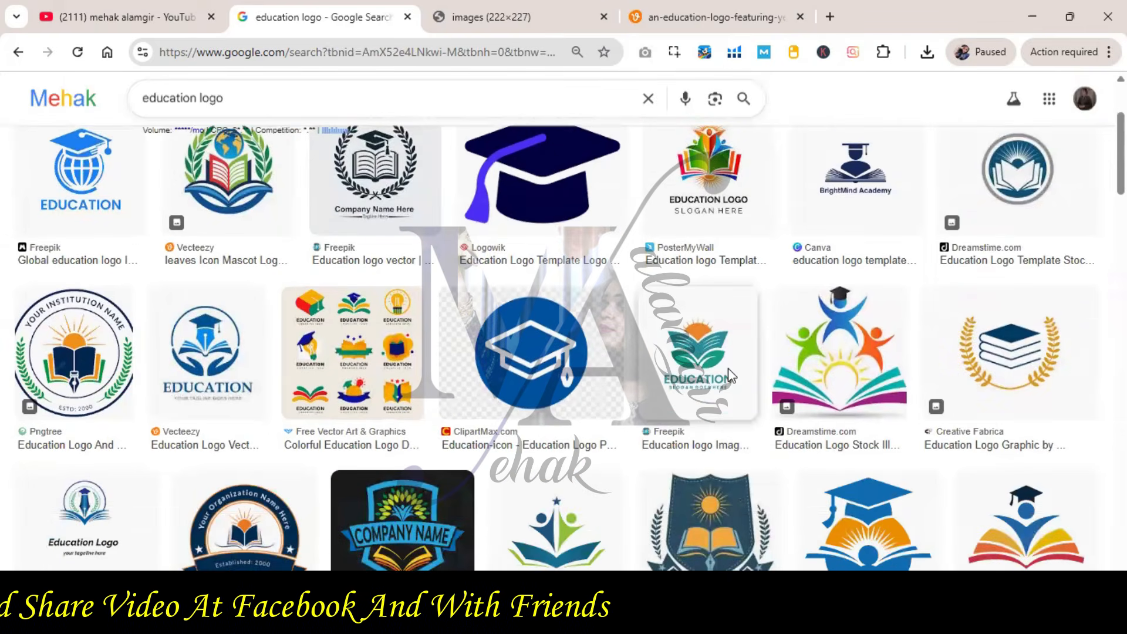
pyautogui.click(730, 381)
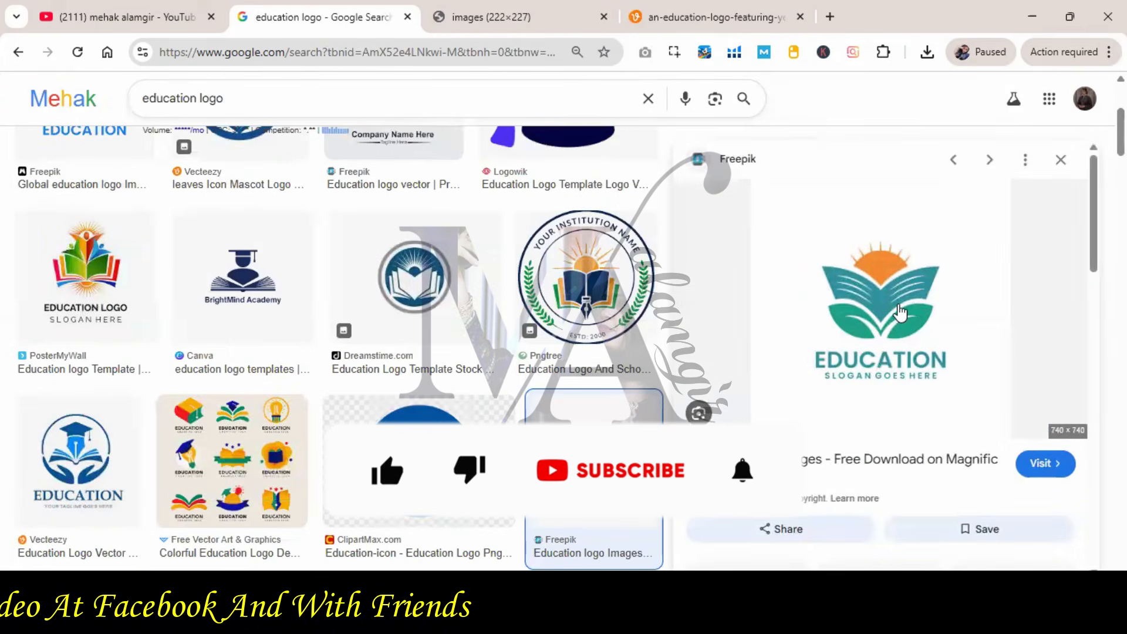
pyautogui.rightClick(898, 293)
pyautogui.click(595, 380)
pyautogui.click(845, 16)
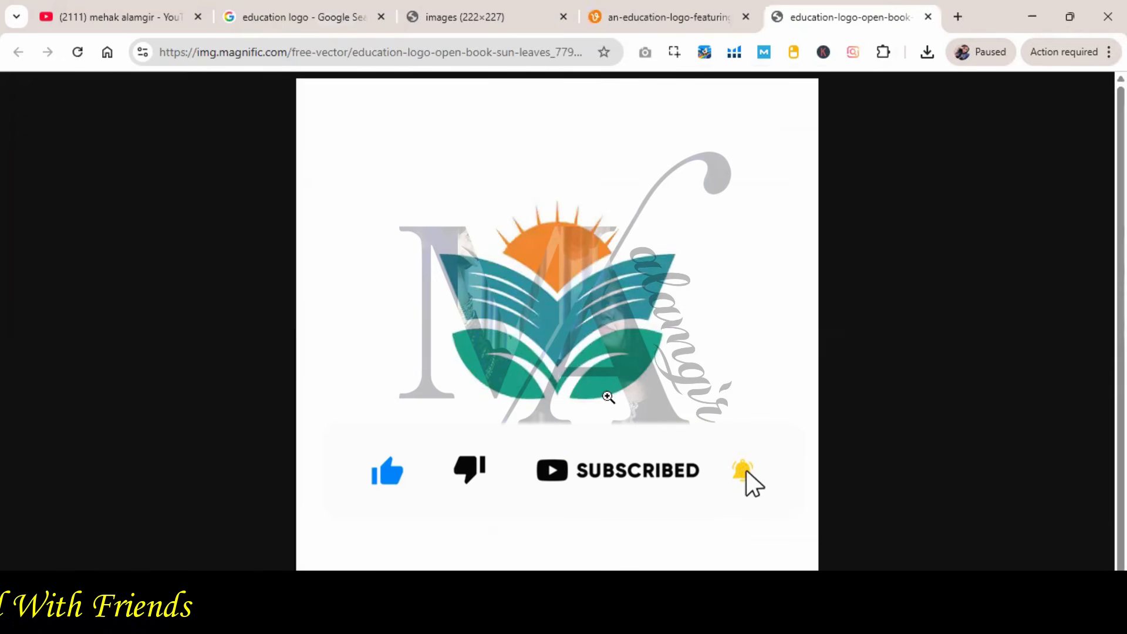
pyautogui.rightClick(567, 275)
pyautogui.click(601, 325)
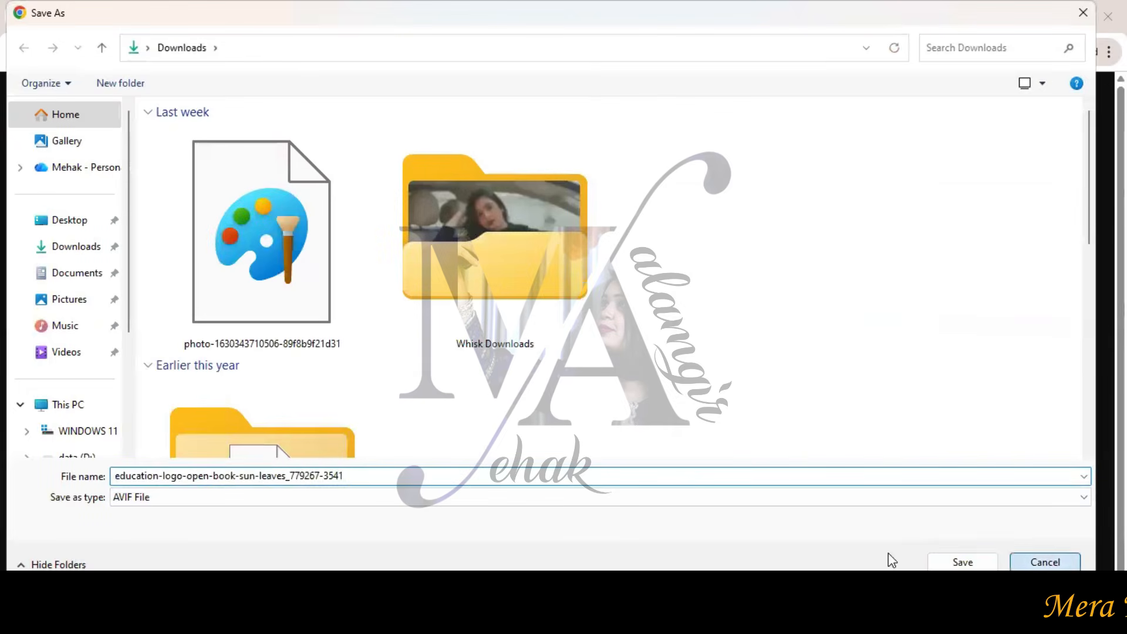
pyautogui.click(963, 562)
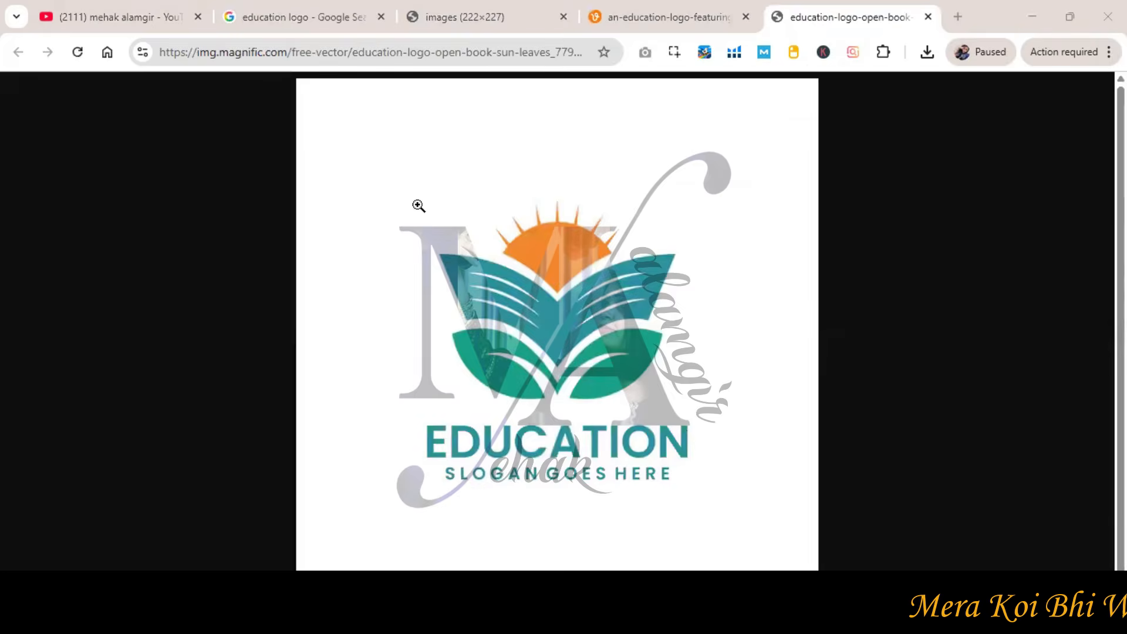
# Capture only the sun, book and leaves emblem without its text and paste it into the Illustrator document.
pyautogui.moveTo(423, 193); pyautogui.dragTo(692, 412)
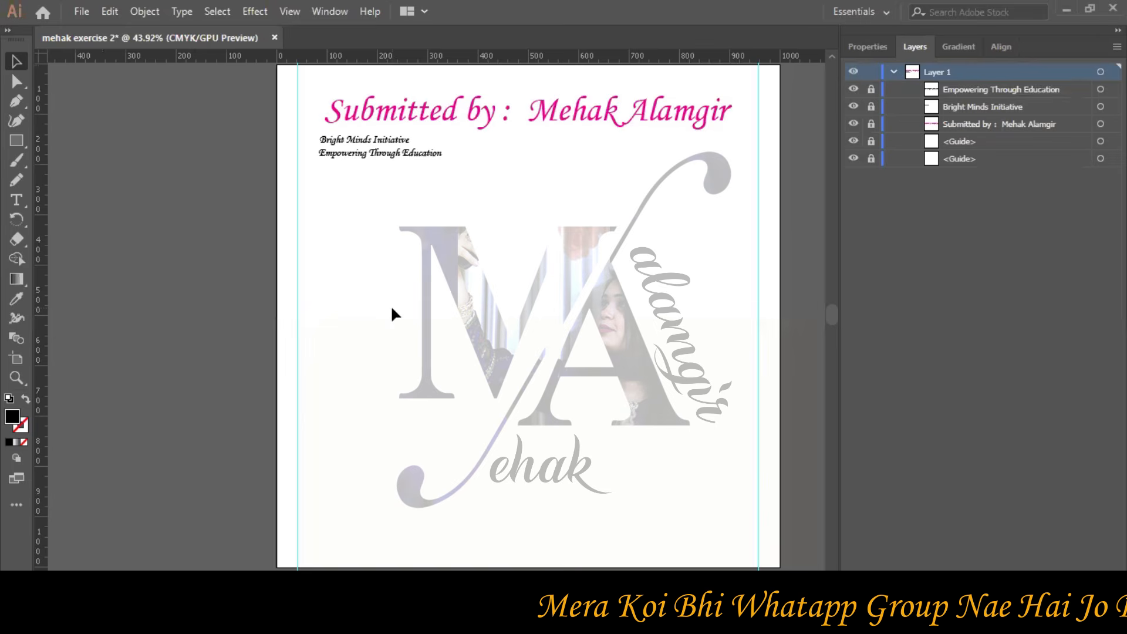
pyautogui.rightClick(415, 269)
pyautogui.click(376, 382)
pyautogui.hotkey('ctrl', 'v')
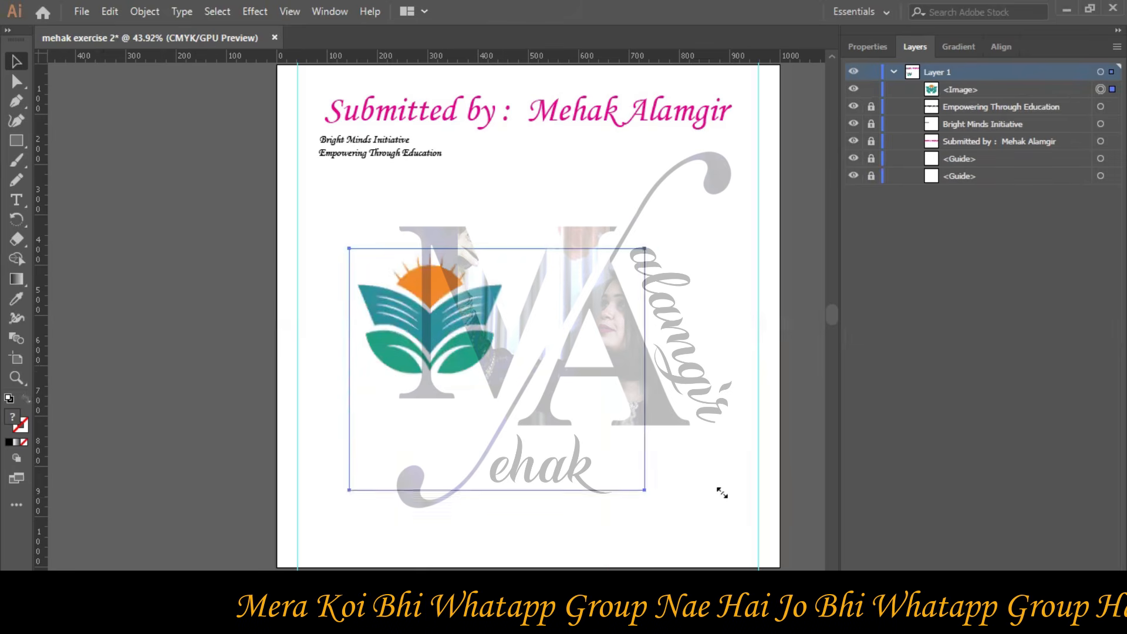
# Scale the pasted emblem down to about 92 by 75 px and place it below the tagline on the artboard's upper left.
pyautogui.moveTo(743, 519); pyautogui.dragTo(743, 518)
pyautogui.moveTo(537, 383); pyautogui.dragTo(541, 337)
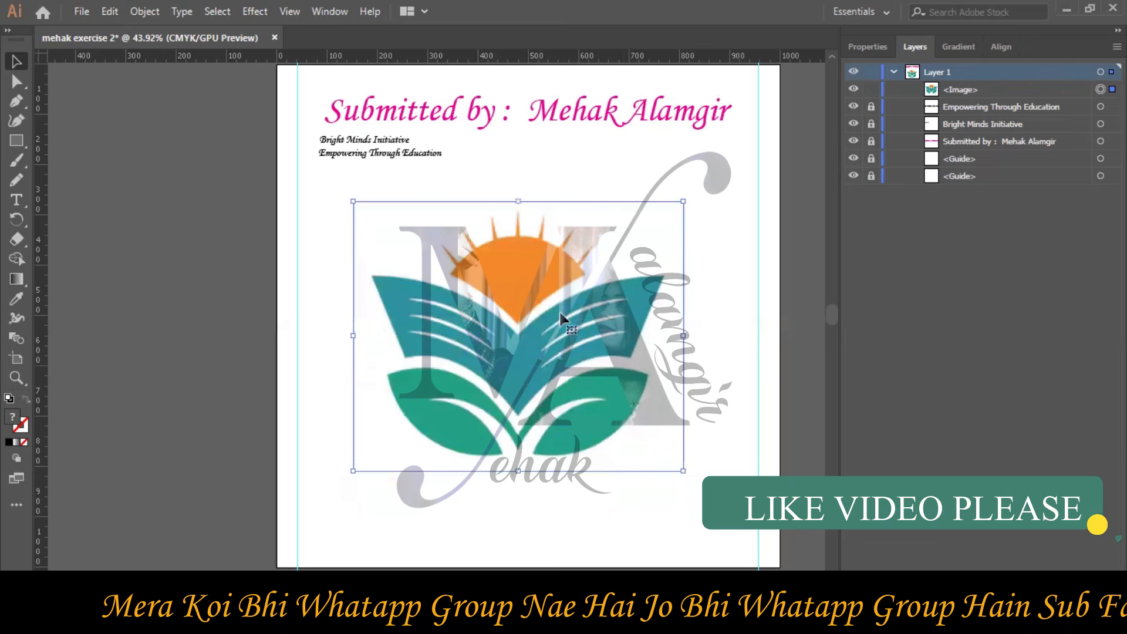
pyautogui.moveTo(685, 467); pyautogui.dragTo(723, 505)
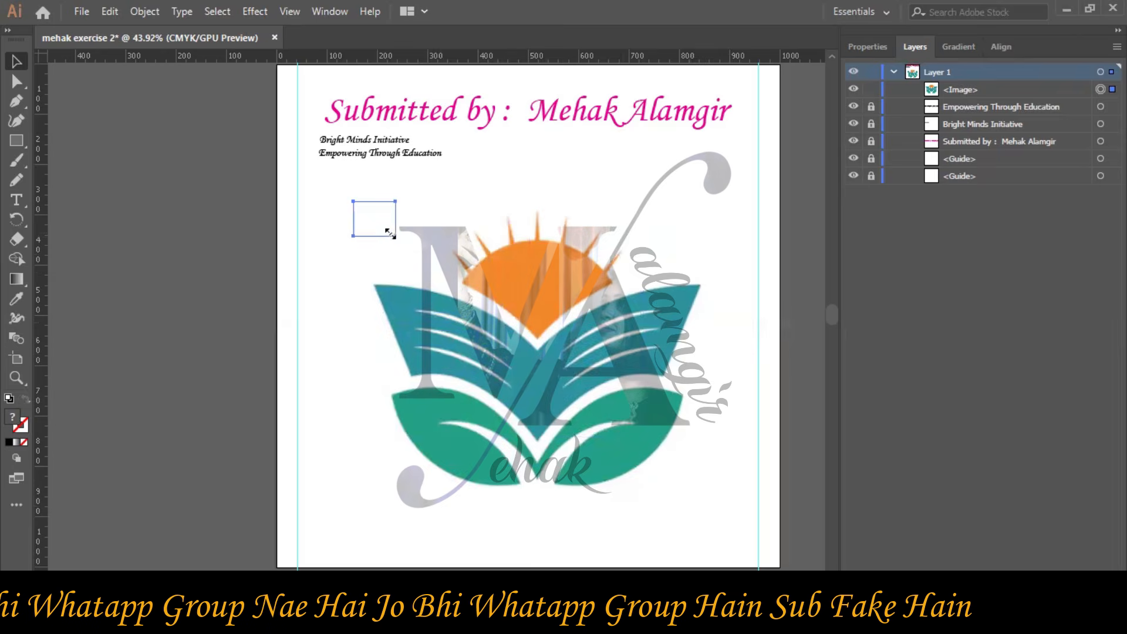
pyautogui.moveTo(388, 231); pyautogui.dragTo(391, 234)
pyautogui.press('a')
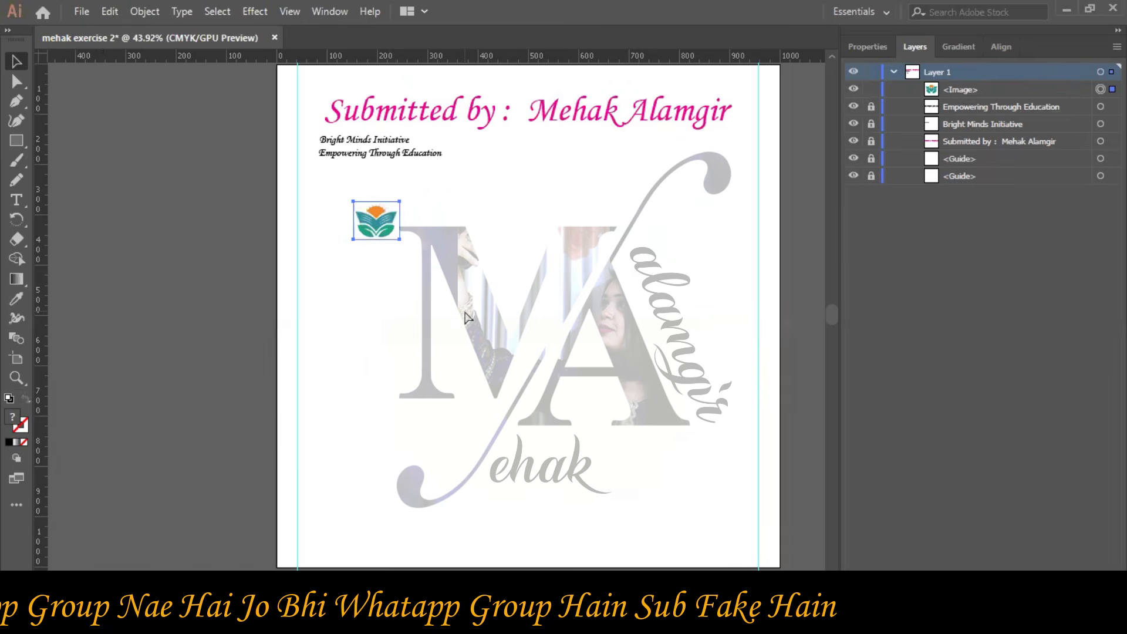
# Lower the emblem image's opacity to about 65% and lock the image as a tracing template.
pyautogui.hotkey('ctrl', '+')
pyautogui.hotkey('ctrl', '+')
pyautogui.hotkey('ctrl', '+')
pyautogui.hotkey('ctrl', '+')
pyautogui.hotkey('ctrl', '+')
pyautogui.hotkey('ctrl', '+')
pyautogui.hotkey('ctrl', '+')
pyautogui.hotkey('ctrl', '+')
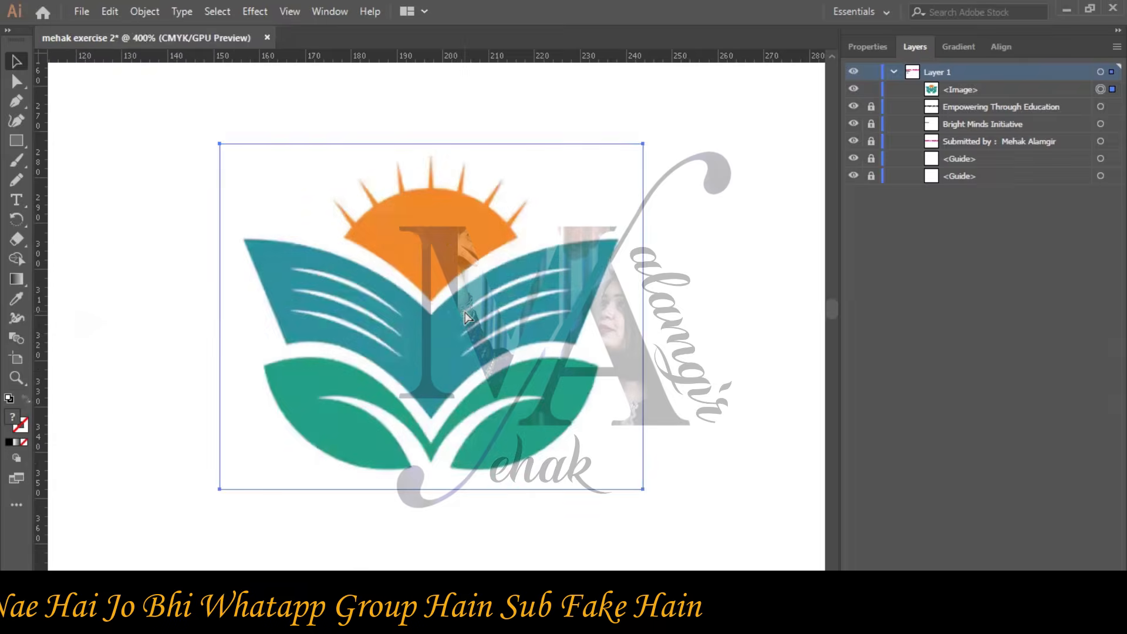
pyautogui.hotkey('ctrl', '-')
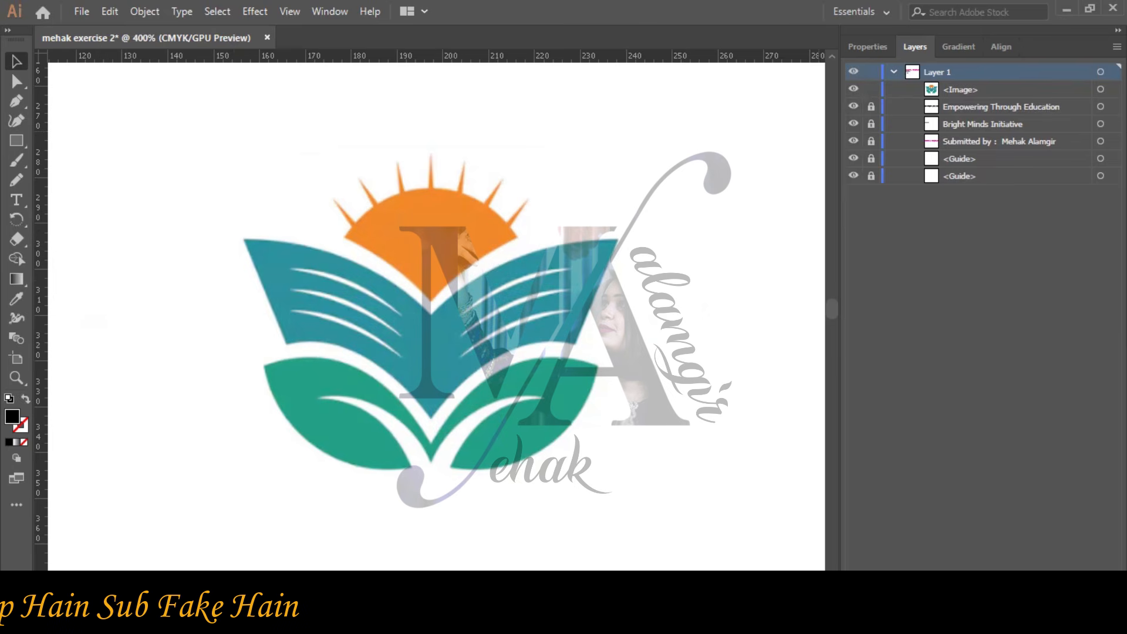
pyautogui.click(869, 46)
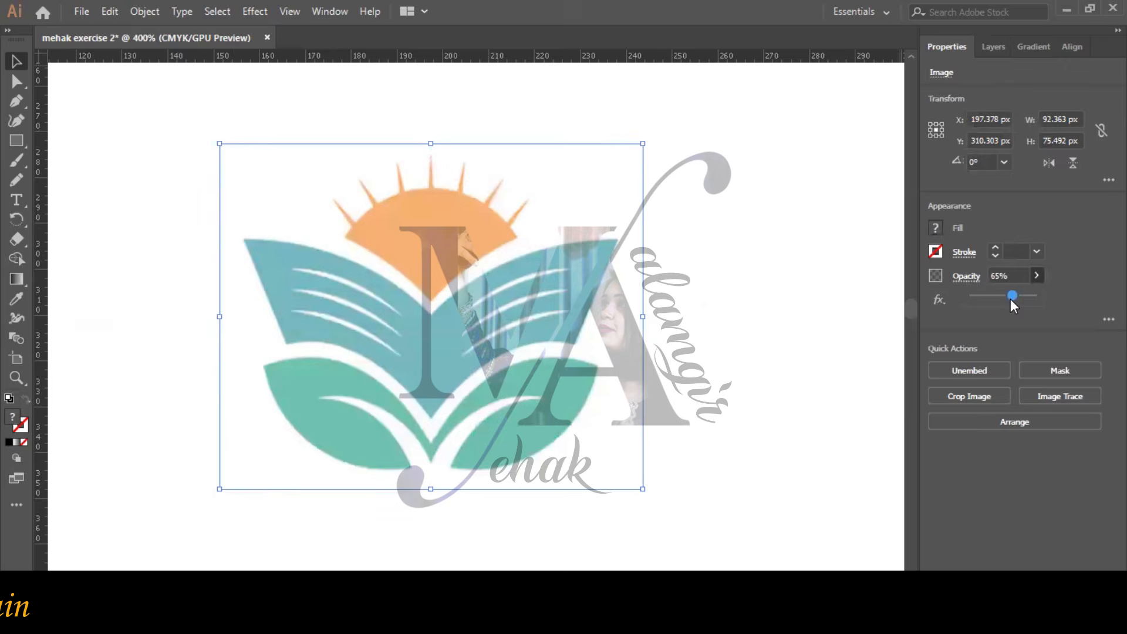
pyautogui.click(990, 49)
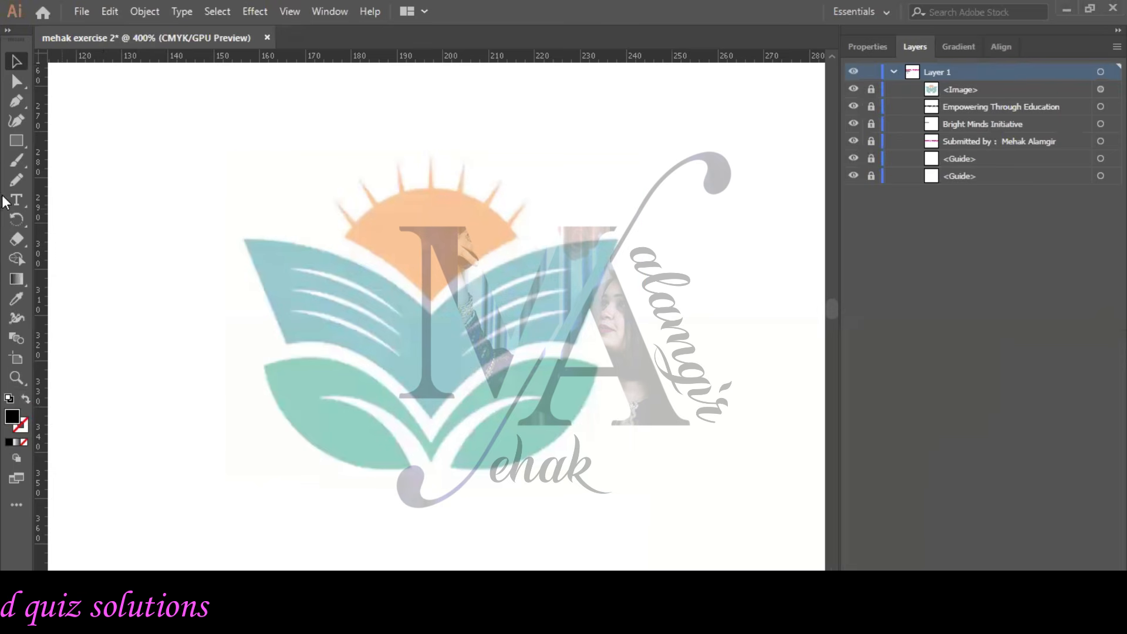
# Trace the emblem's right leaf with the Pencil tool and give the outline a 0.5 pt black stroke.
pyautogui.click(17, 179)
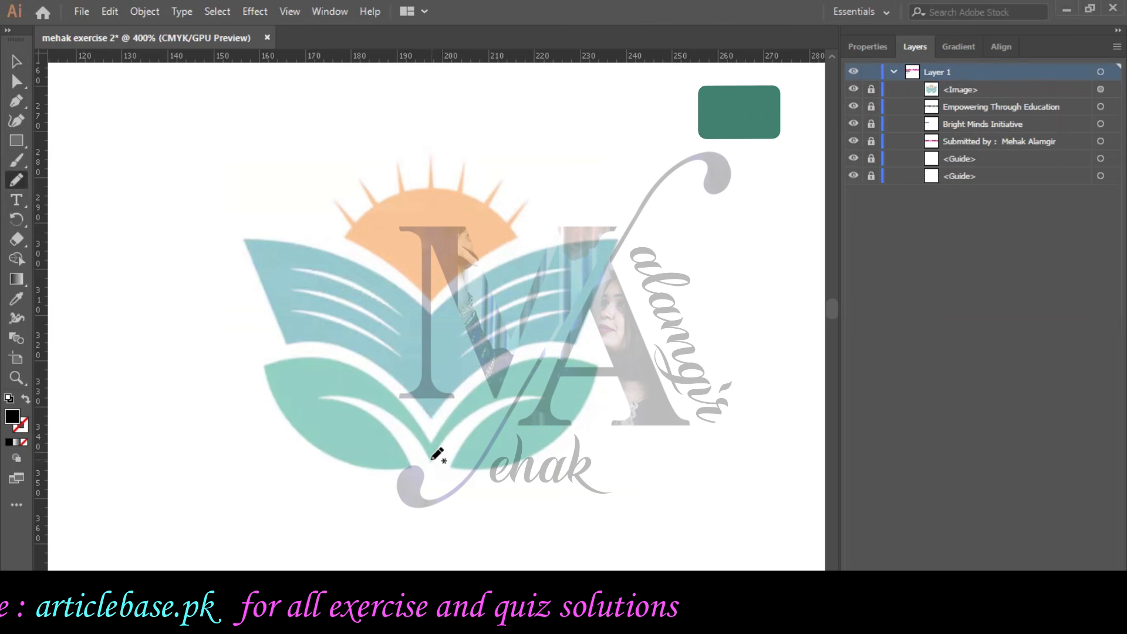
pyautogui.moveTo(435, 457)
pyautogui.mouseDown()
pyautogui.moveTo(501, 398)
pyautogui.moveTo(547, 398)
pyautogui.moveTo(483, 419)
pyautogui.moveTo(453, 464)
pyautogui.moveTo(503, 465)
pyautogui.mouseUp()
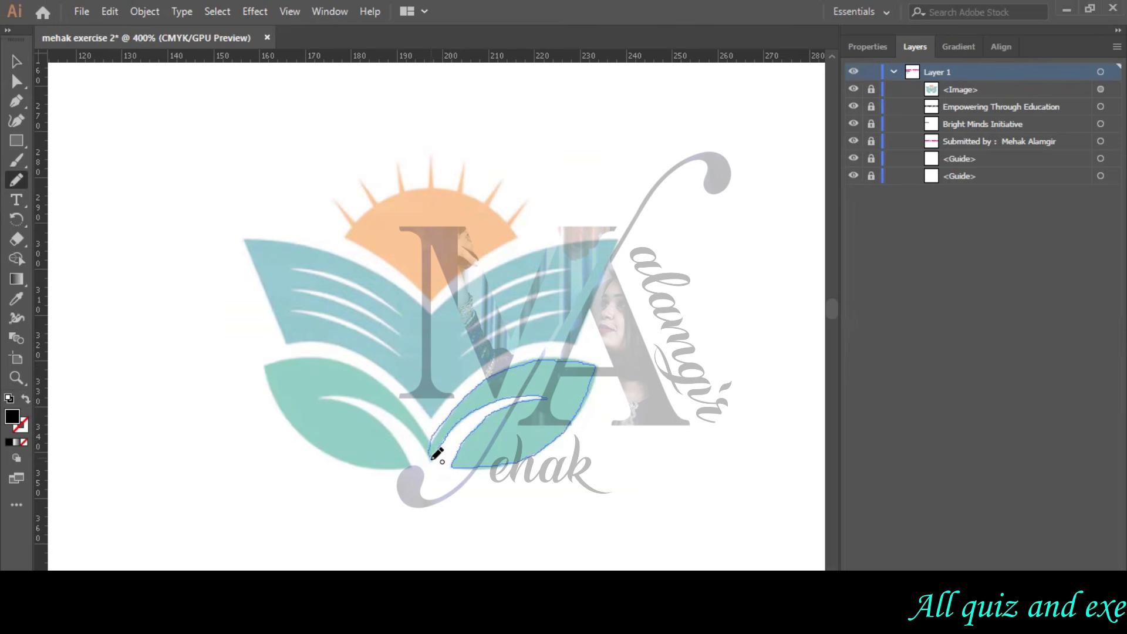
pyautogui.moveTo(437, 453); pyautogui.dragTo(433, 452)
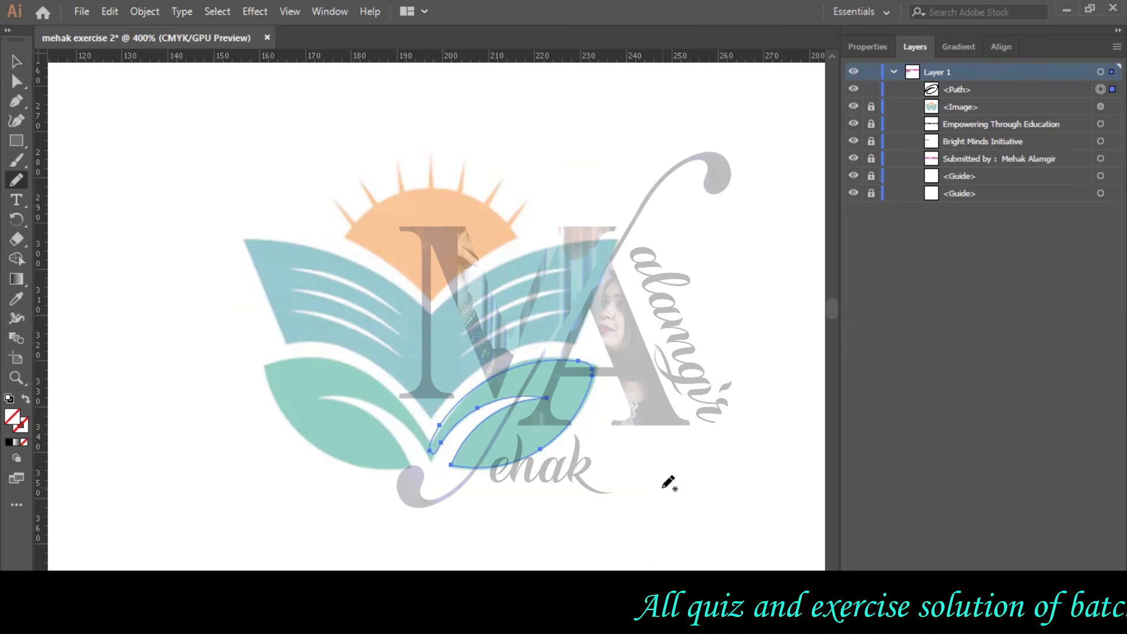
pyautogui.click(867, 46)
pyautogui.click(994, 244)
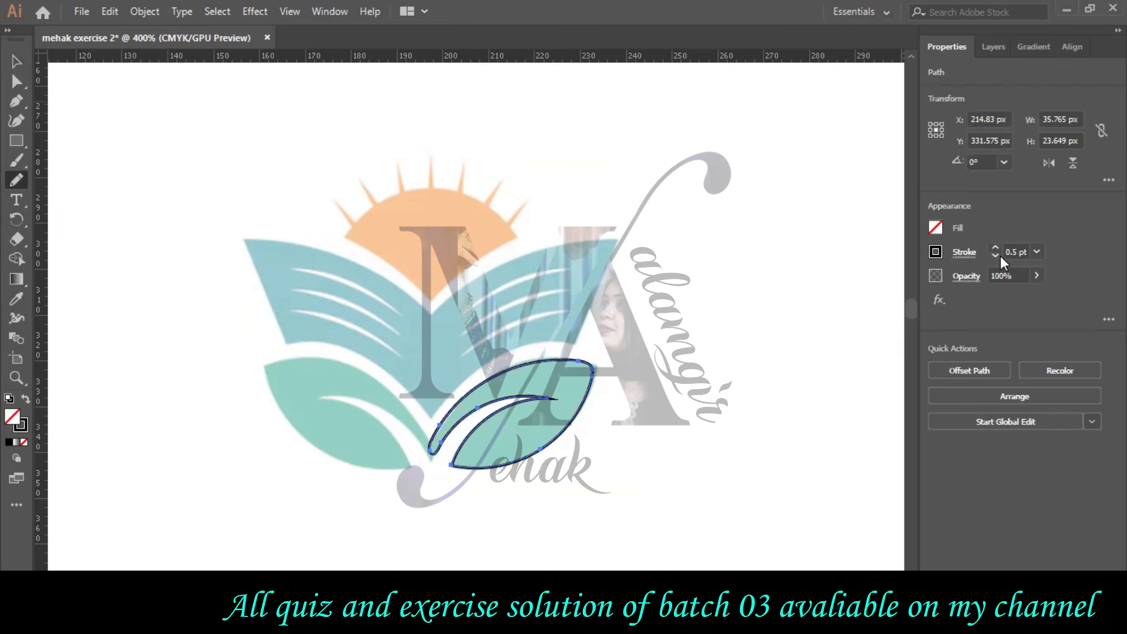
# Resize the leaf outline to about 36 by 25 px and rotate it about 2.5° to fit the template leaf.
pyautogui.press('v')
pyautogui.moveTo(594, 411); pyautogui.dragTo(603, 406)
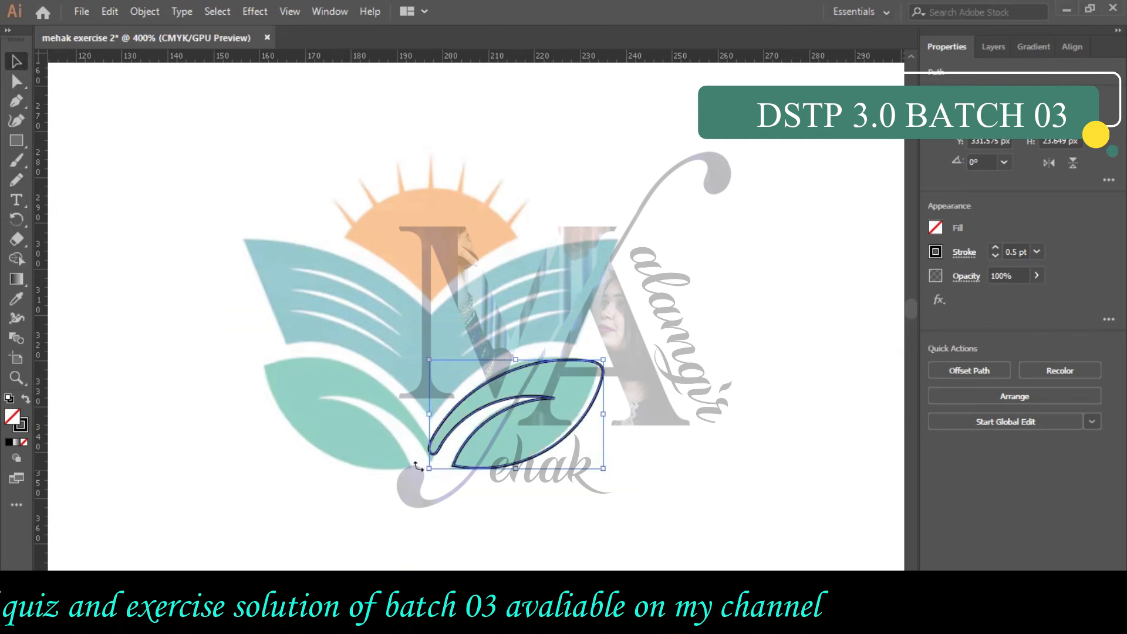
pyautogui.moveTo(429, 469); pyautogui.dragTo(427, 474)
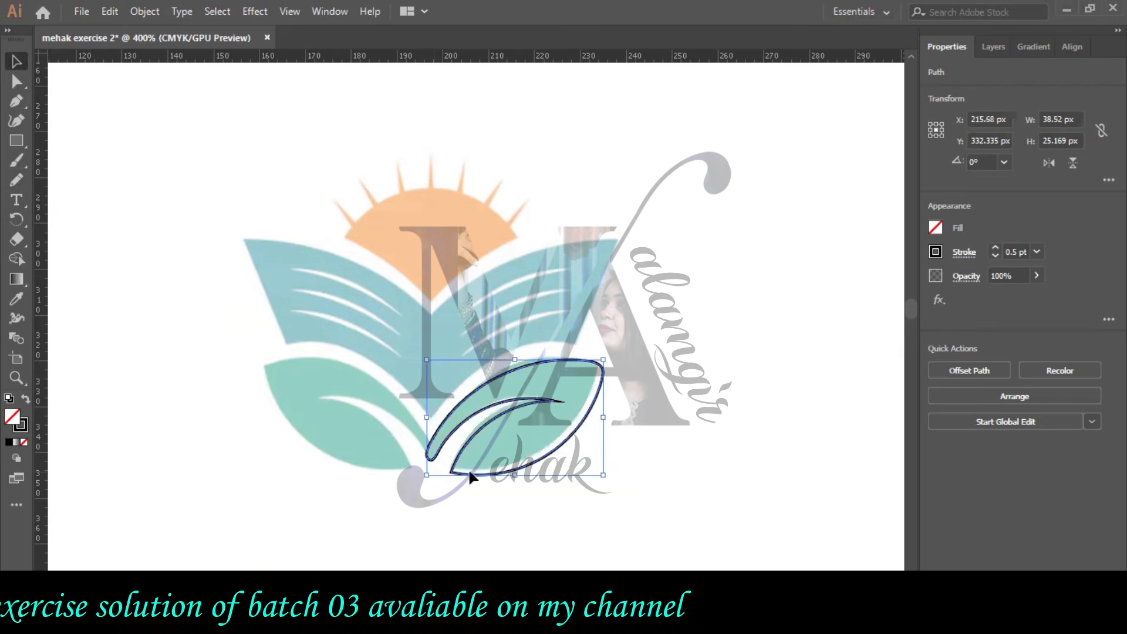
pyautogui.moveTo(515, 474); pyautogui.dragTo(515, 468)
pyautogui.moveTo(427, 360); pyautogui.dragTo(431, 361)
pyautogui.moveTo(432, 468); pyautogui.dragTo(432, 471)
pyautogui.moveTo(611, 353); pyautogui.dragTo(608, 348)
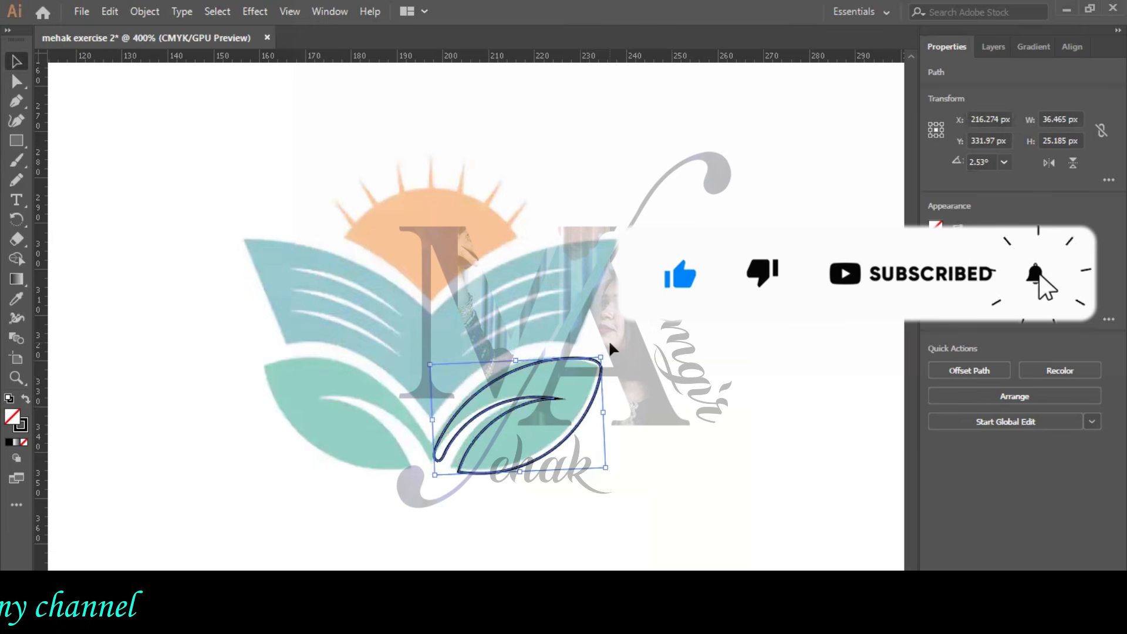
pyautogui.click(654, 374)
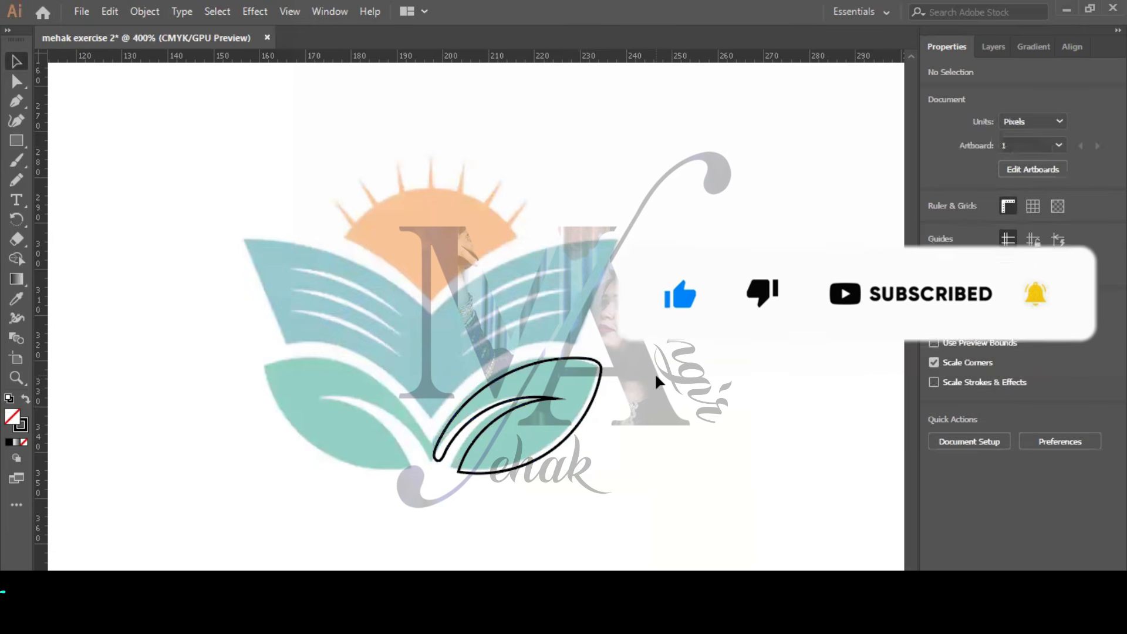
# Capture the Illustrator window showing the leaf outline with Snipping Tool and paste the screenshot into the Word document.
pyautogui.hotkey('alt', 'Tab')
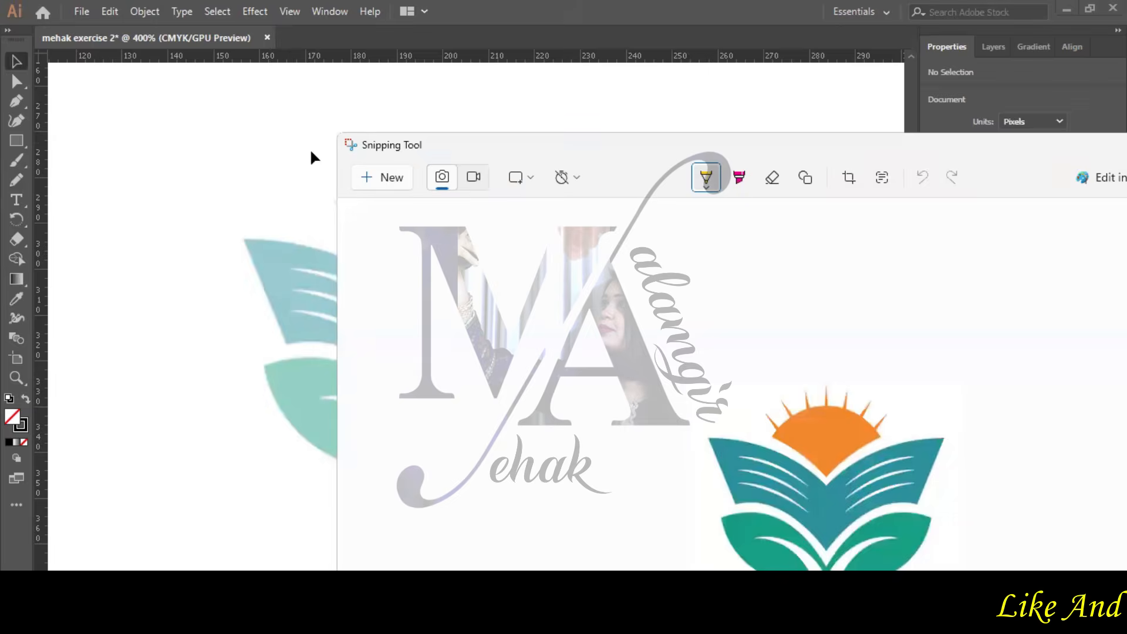
pyautogui.click(381, 177)
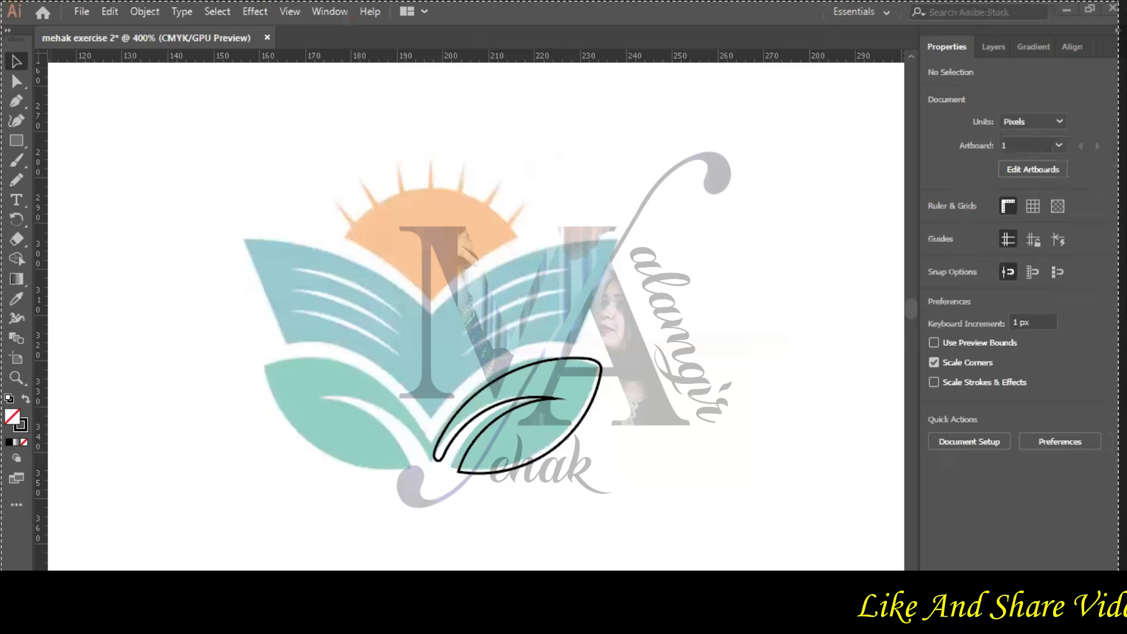
pyautogui.hotkey('alt', 'Tab')
pyautogui.hotkey('ctrl', 'v')
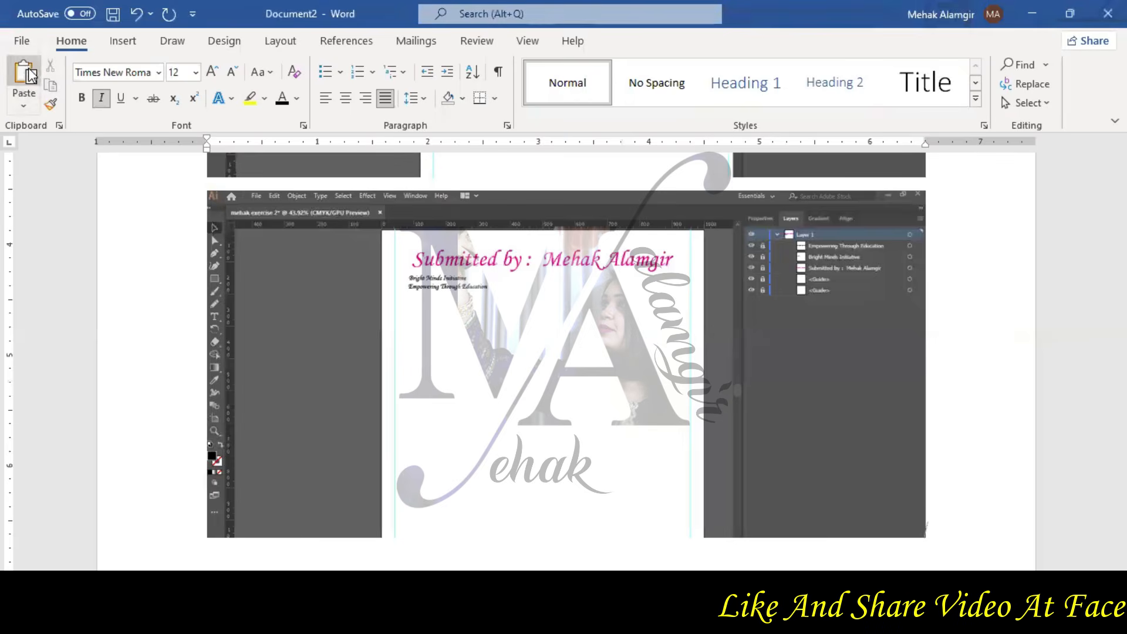
# Return to Illustrator, place a vertical guide through the emblem's centre and lock it.
pyautogui.hotkey('alt', 'Tab')
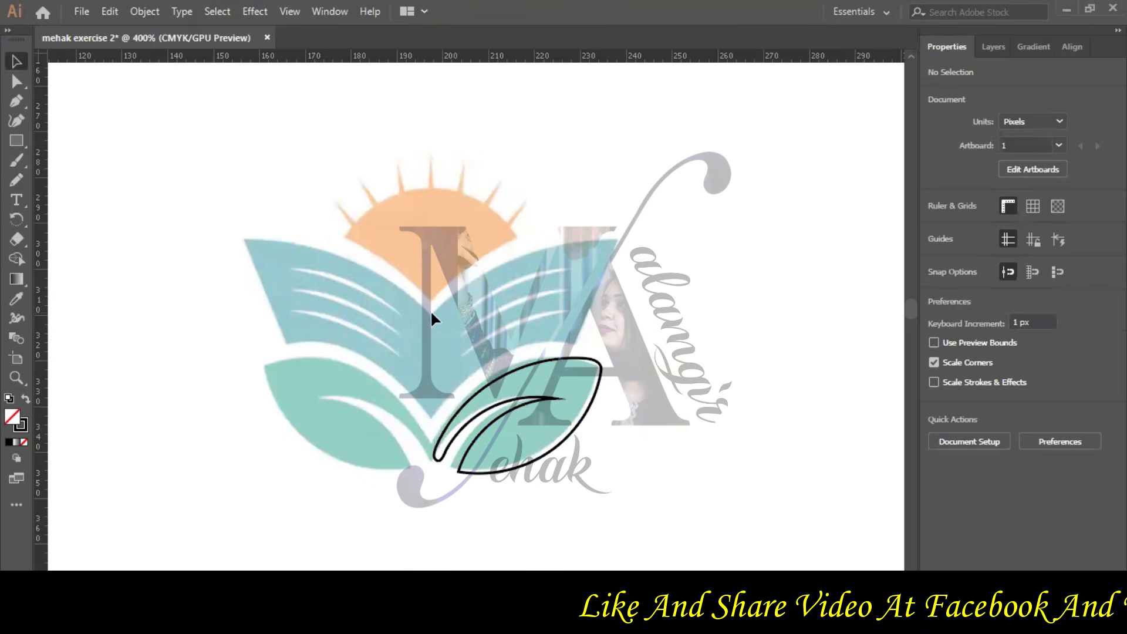
pyautogui.click(432, 354)
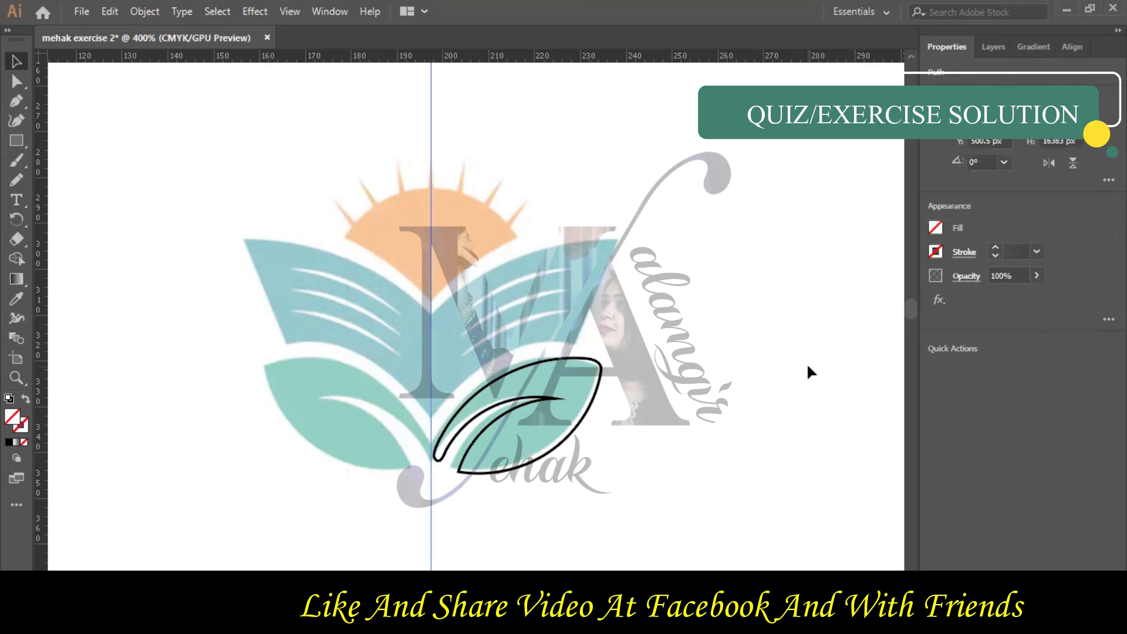
pyautogui.click(992, 47)
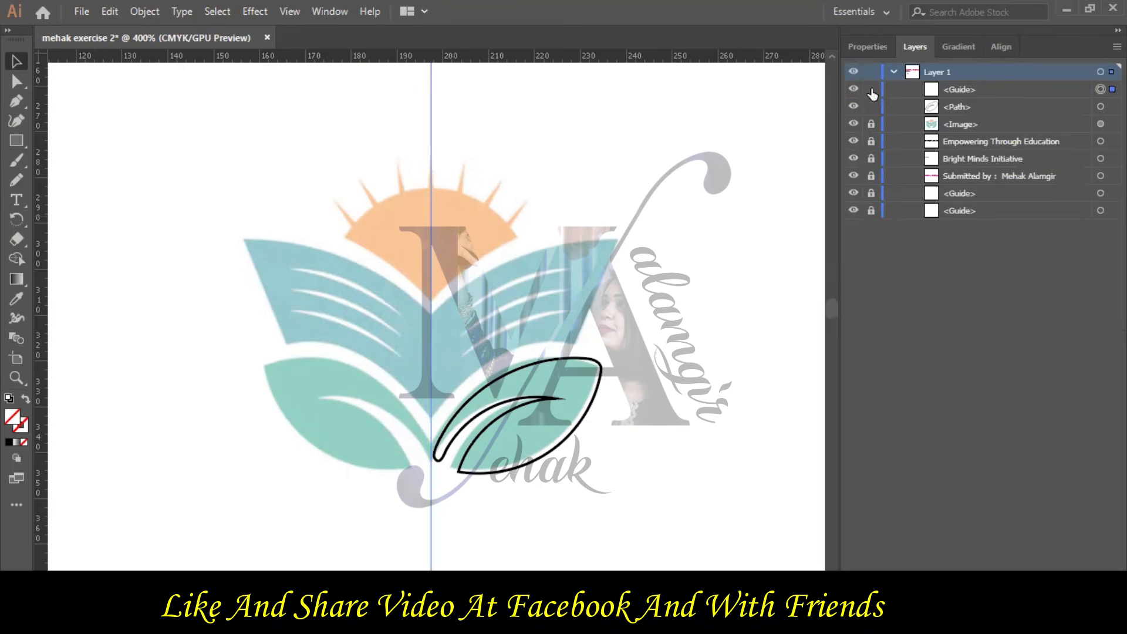
# Trace the right half of the book from the centre guide with the Pencil tool and give it a 0.25 pt black stroke.
pyautogui.click(17, 180)
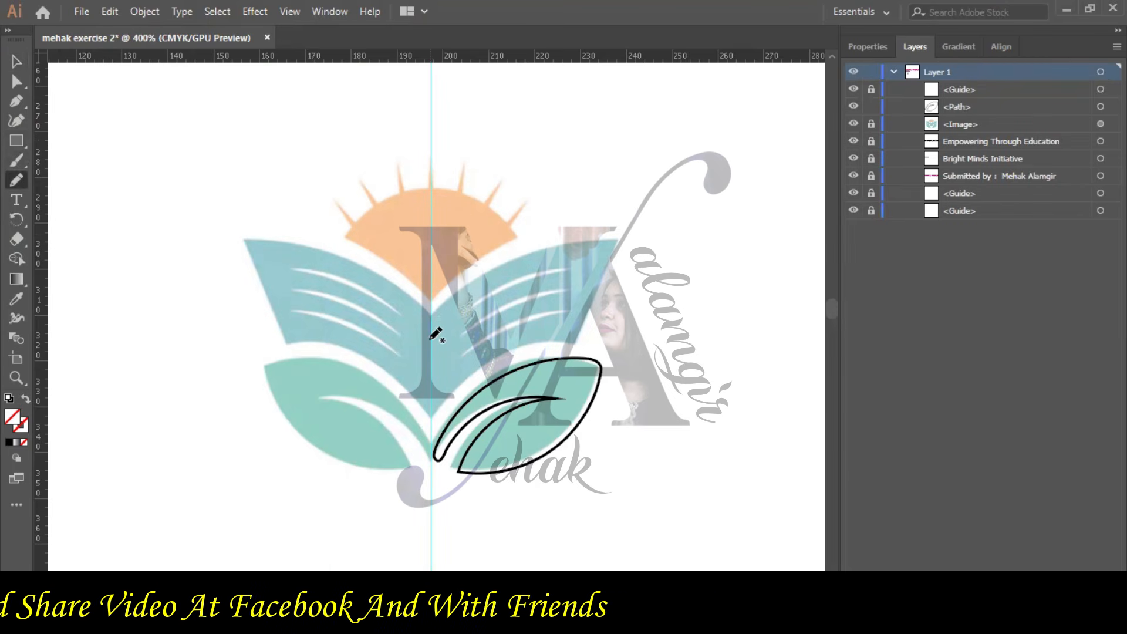
pyautogui.moveTo(430, 360); pyautogui.dragTo(431, 418)
pyautogui.hotkey('ctrl', 'z')
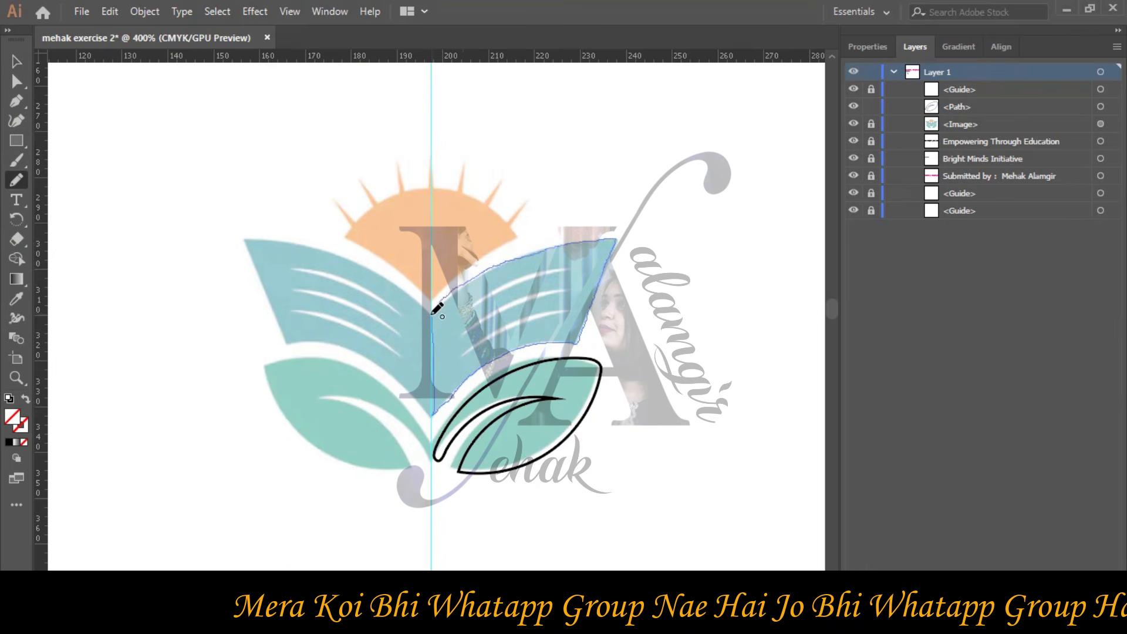
pyautogui.moveTo(434, 311); pyautogui.dragTo(433, 309)
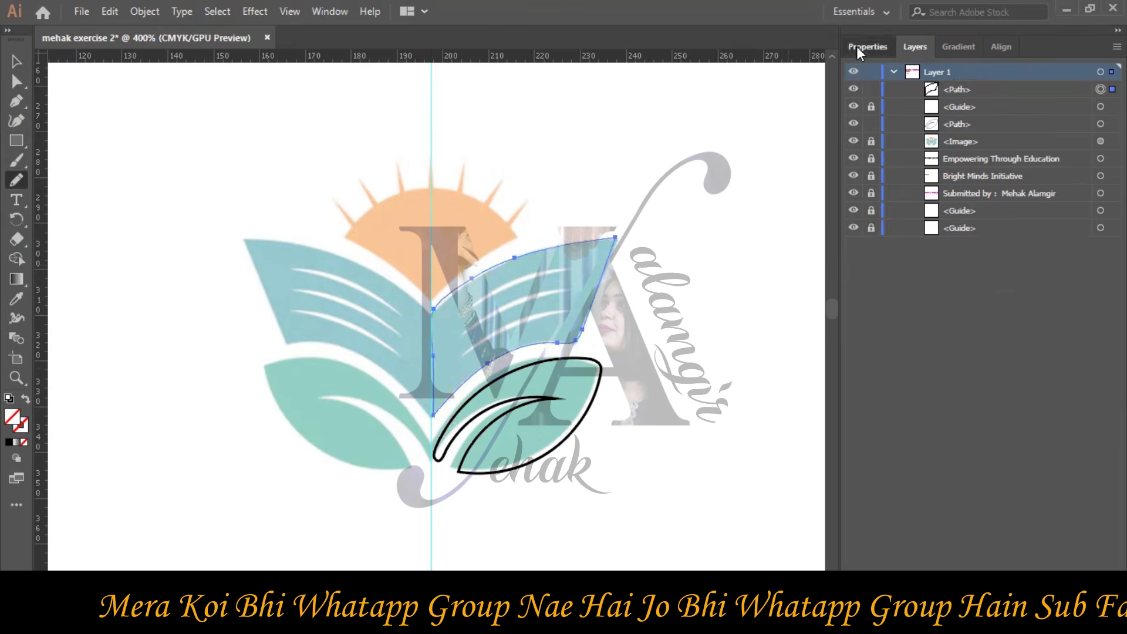
pyautogui.click(858, 47)
pyautogui.click(994, 249)
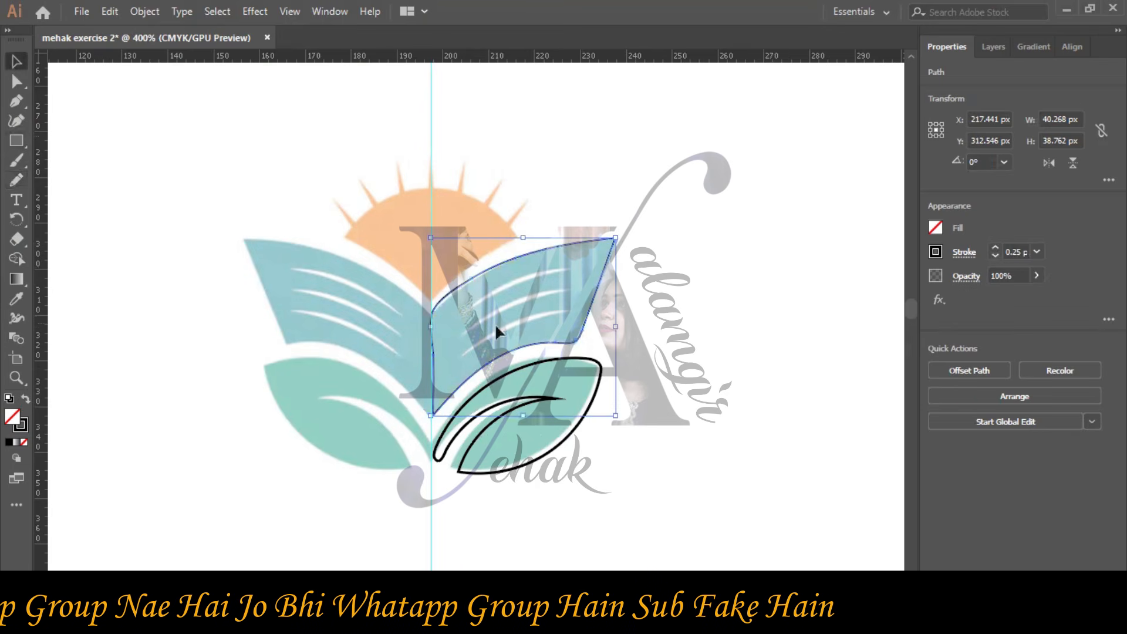
pyautogui.click(686, 351)
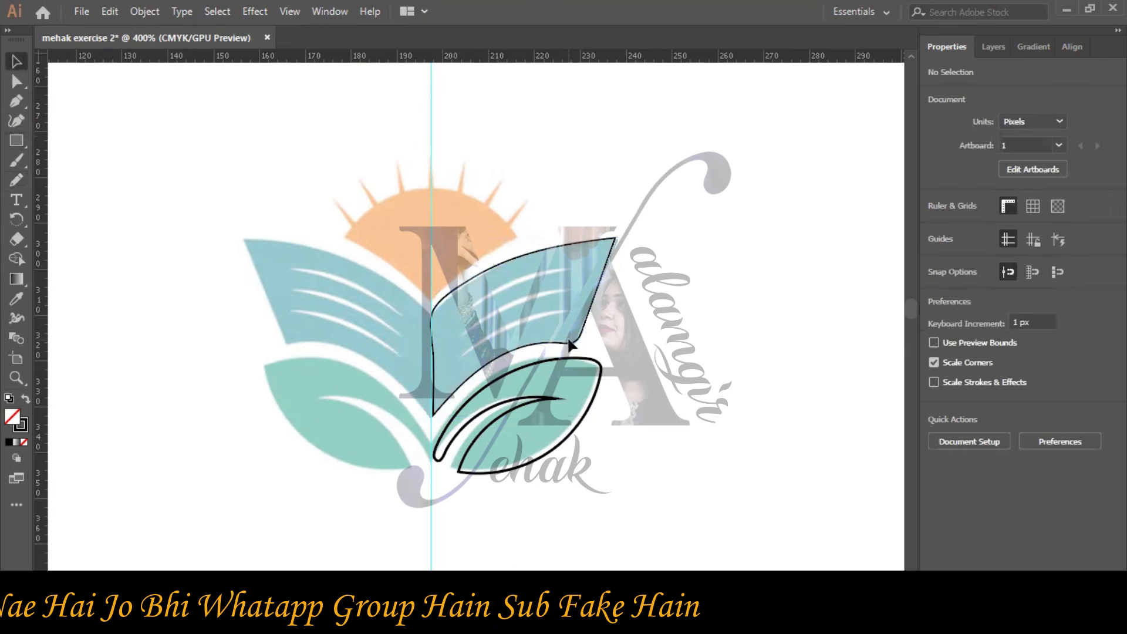
# Set the traced leaf outline's stroke weight to 0.25 pt.
pyautogui.click(595, 364)
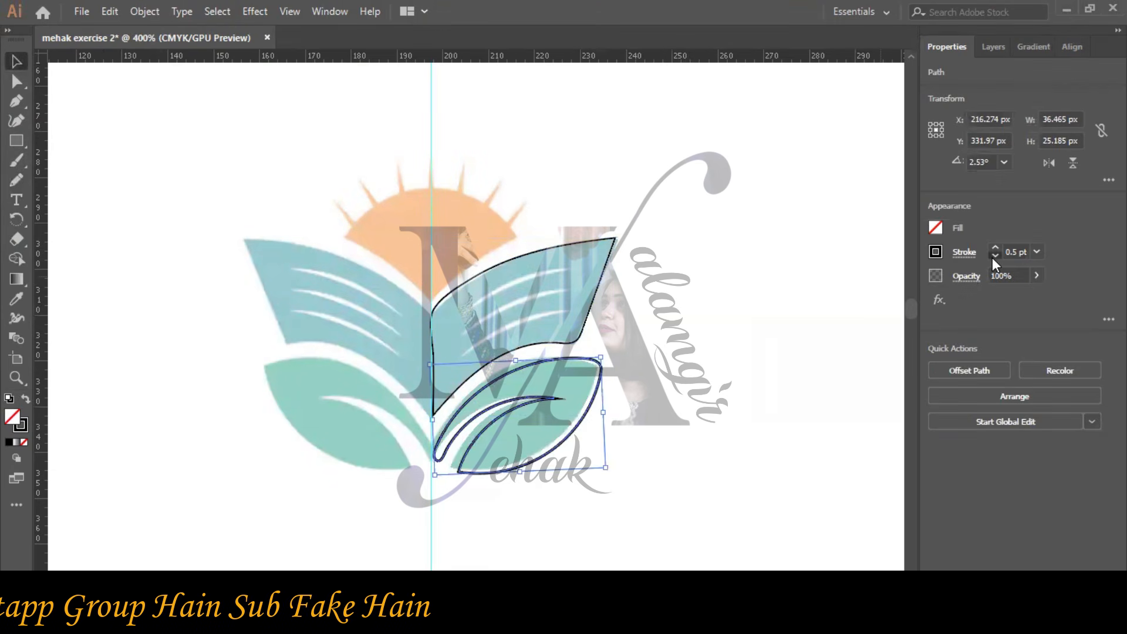
pyautogui.click(738, 392)
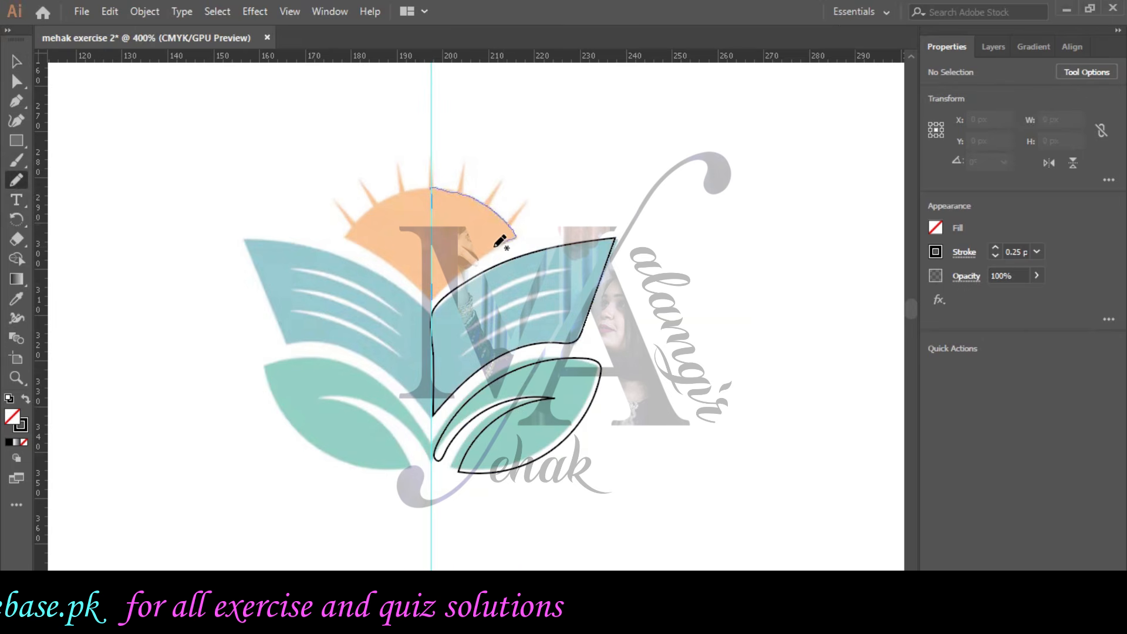
# Trace the right half of the sun from the centre guide with the Pencil tool and stretch it to about 19 by 23.7 px.
pyautogui.moveTo(484, 251)
pyautogui.mouseDown()
pyautogui.moveTo(468, 251)
pyautogui.moveTo(432, 292)
pyautogui.mouseUp()
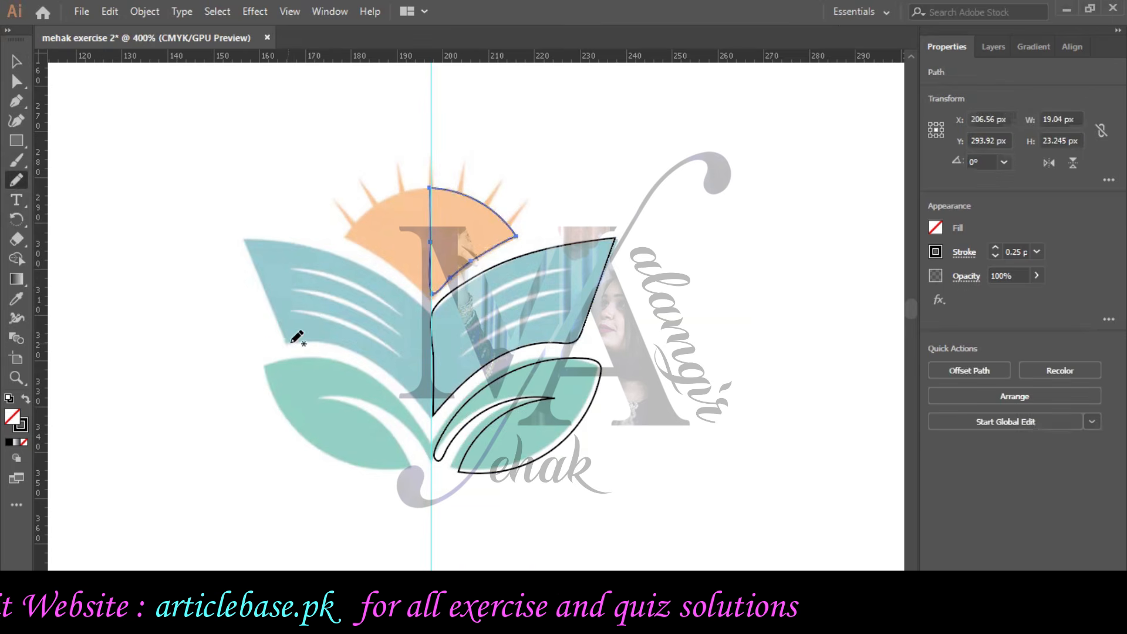
pyautogui.click(17, 61)
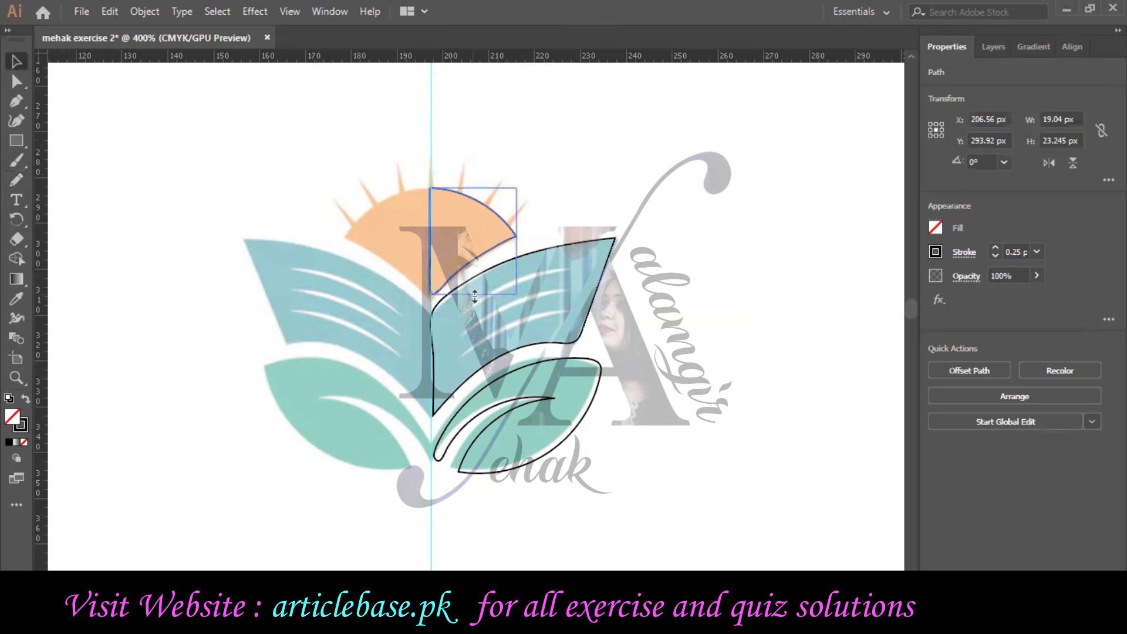
pyautogui.moveTo(479, 298); pyautogui.dragTo(479, 299)
pyautogui.click(583, 179)
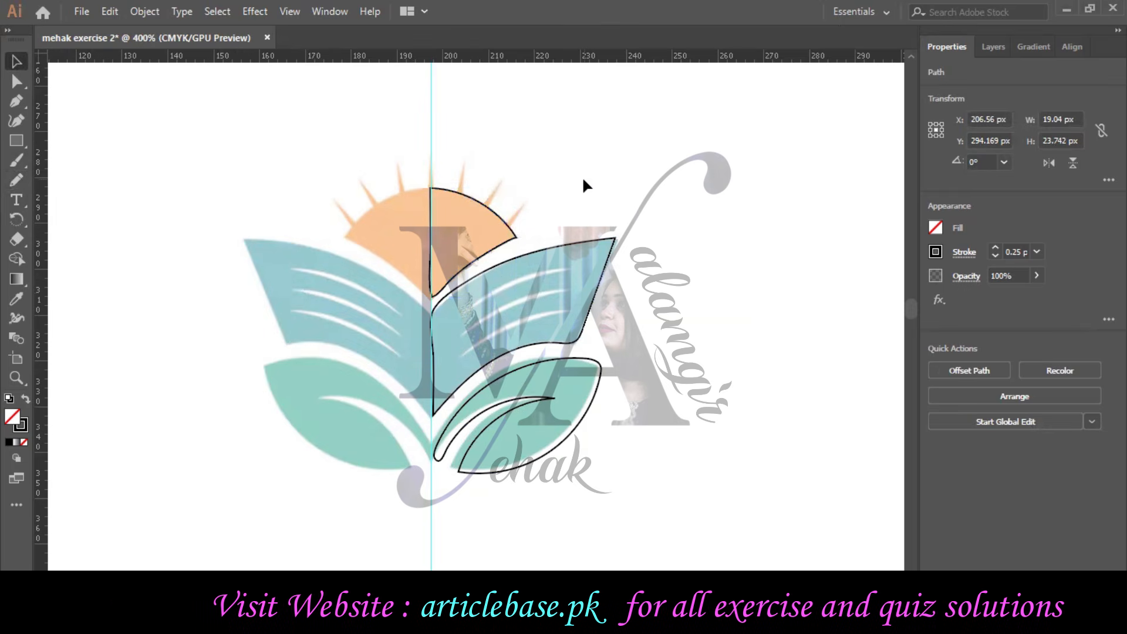
# Show the layer list, capture the Illustrator window with Snipping Tool and paste the screenshot into the Word document.
pyautogui.click(995, 47)
pyautogui.hotkey('alt', 'Tab')
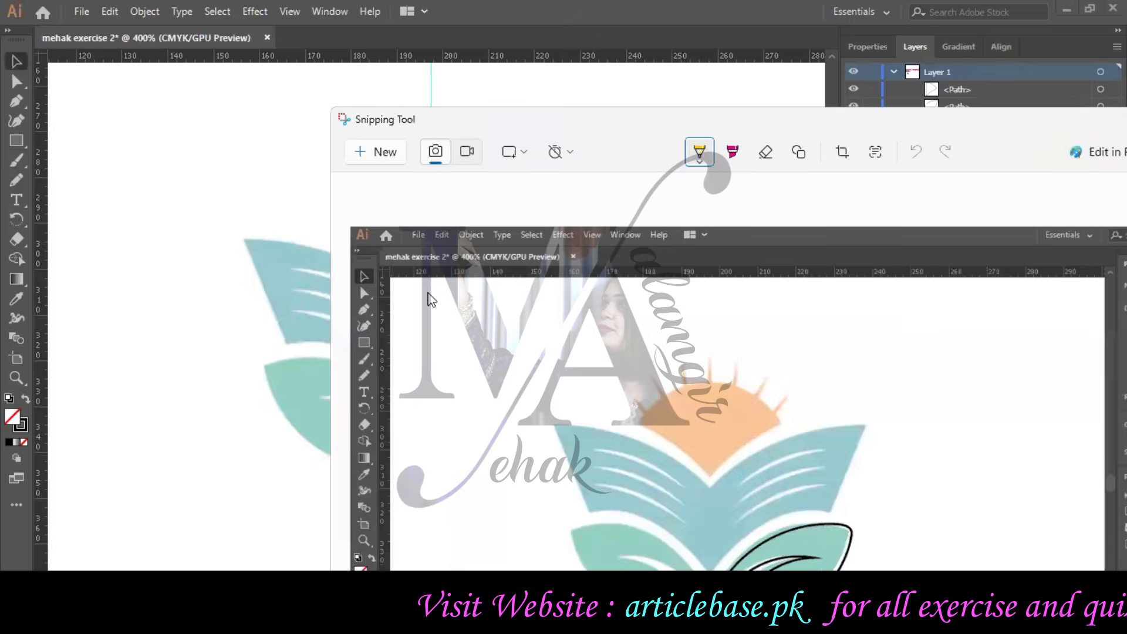
pyautogui.click(367, 154)
pyautogui.moveTo(6, 1); pyautogui.dragTo(1126, 561)
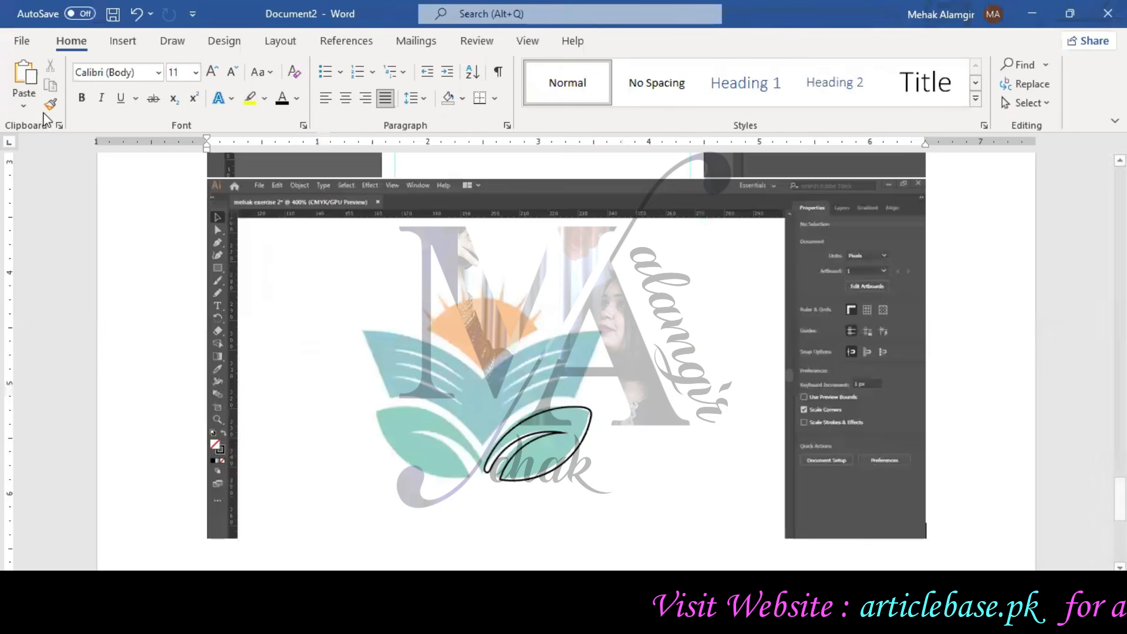
pyautogui.click(39, 80)
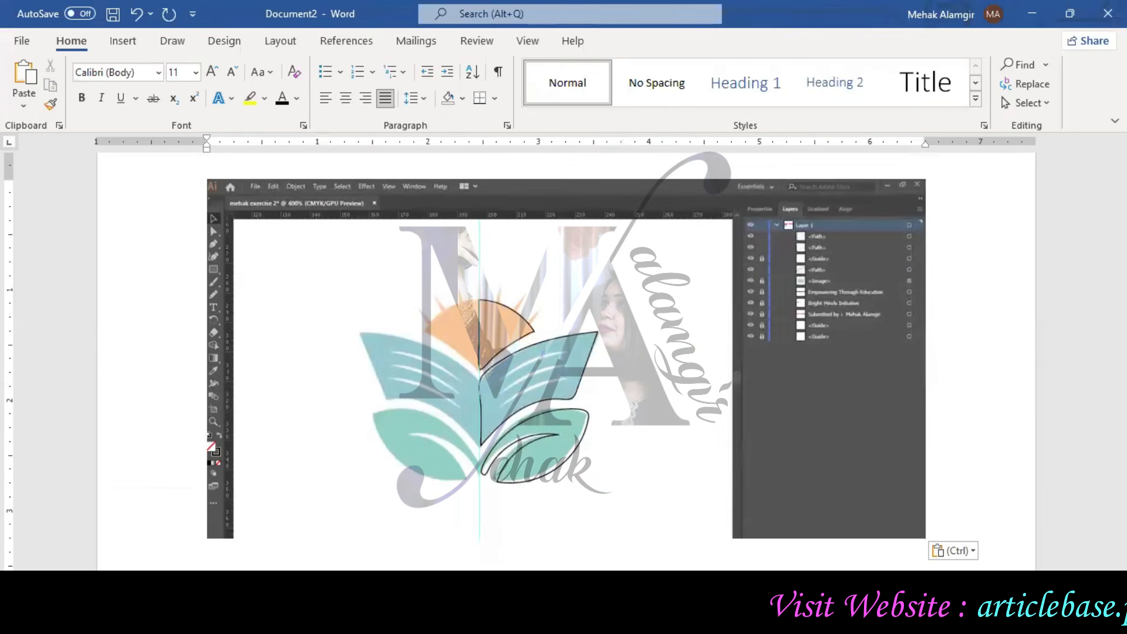
# Return to Illustrator and trace the uppermost white page line on the book's right half with the Pencil tool.
pyautogui.hotkey('alt', 'Tab')
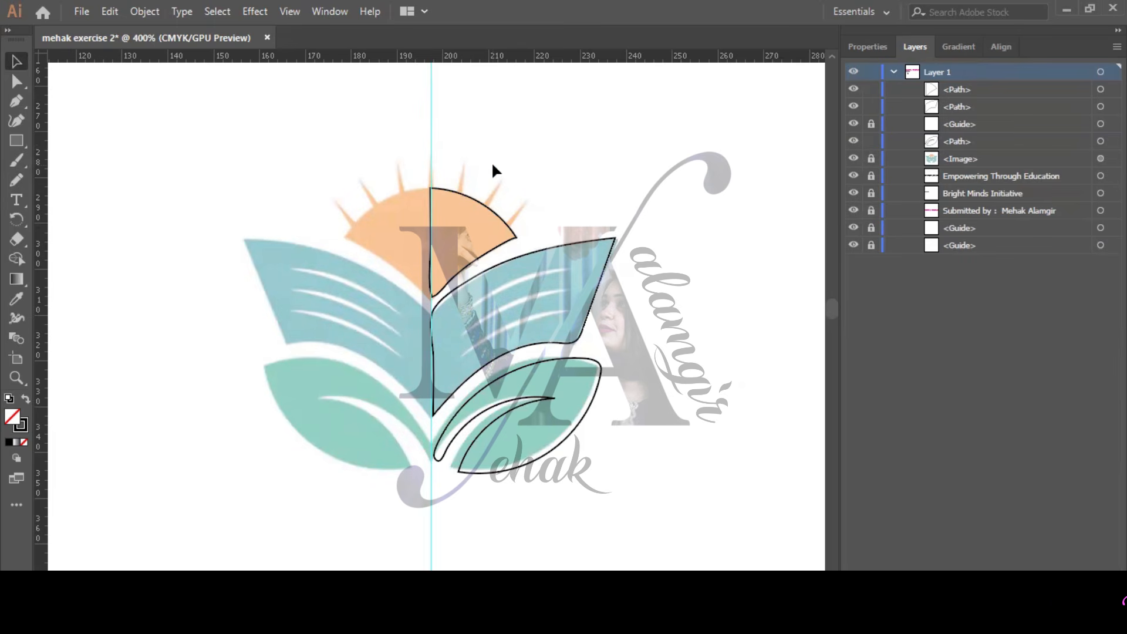
pyautogui.press('+')
pyautogui.hotkey('ctrl', '+')
pyautogui.hotkey('ctrl', '+')
pyautogui.hotkey('ctrl', '+')
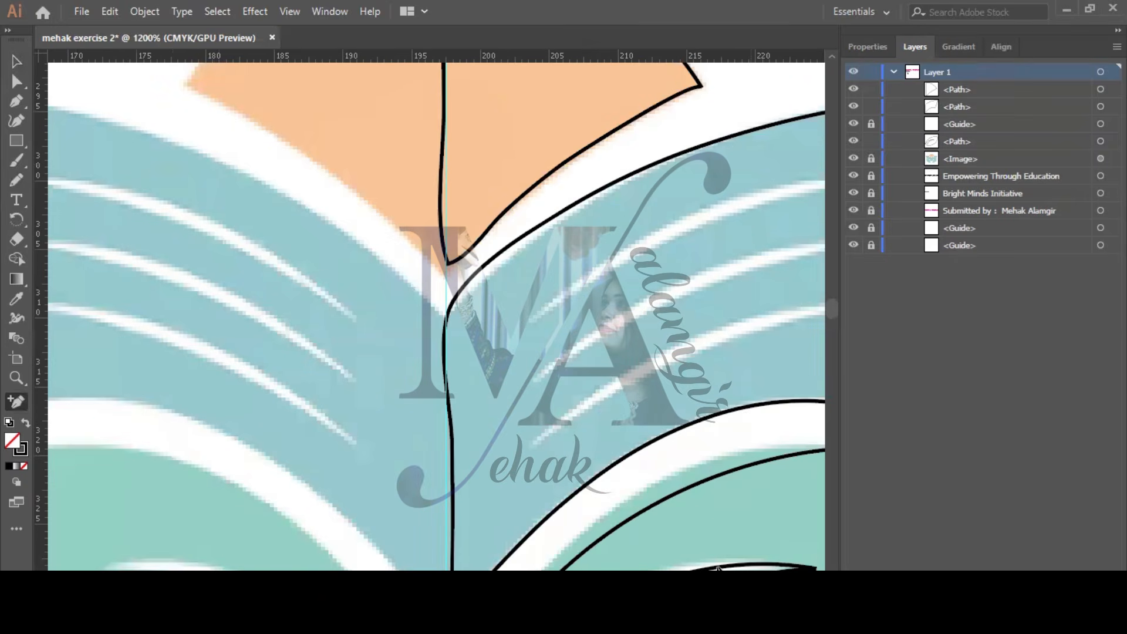
pyautogui.hscroll(5, 417, 289)
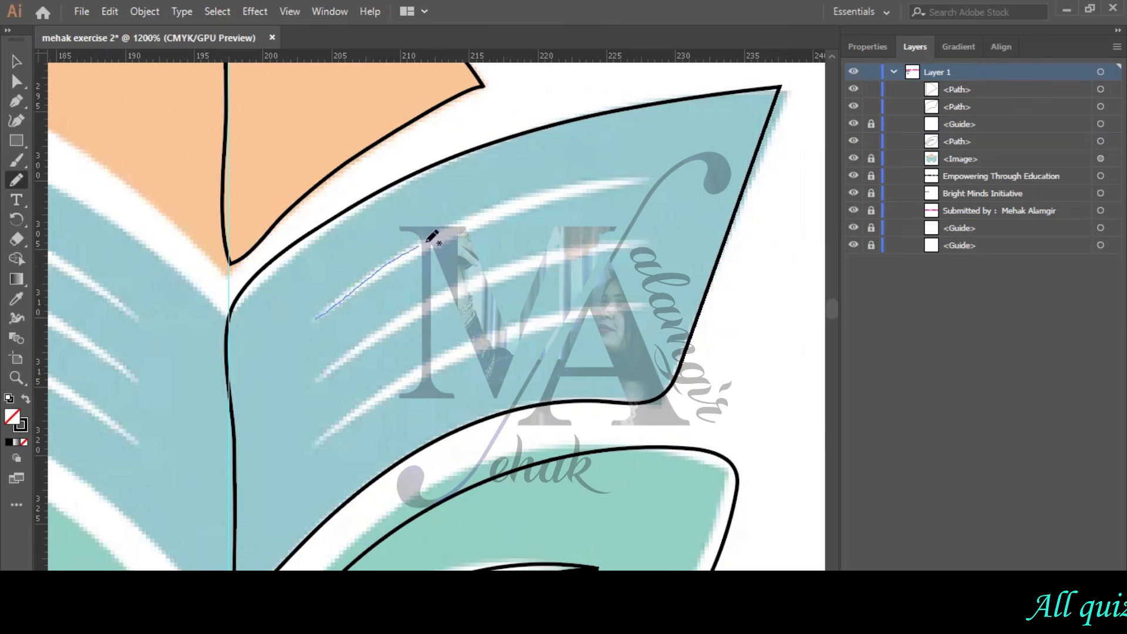
pyautogui.moveTo(558, 191); pyautogui.dragTo(646, 184)
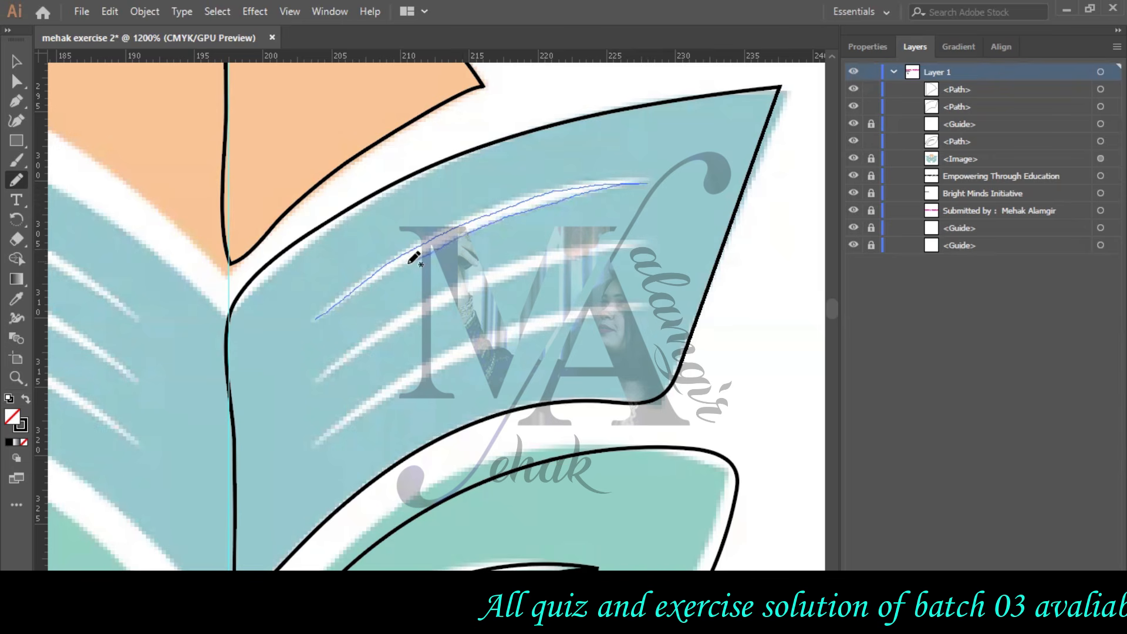
pyautogui.moveTo(332, 308); pyautogui.dragTo(319, 317)
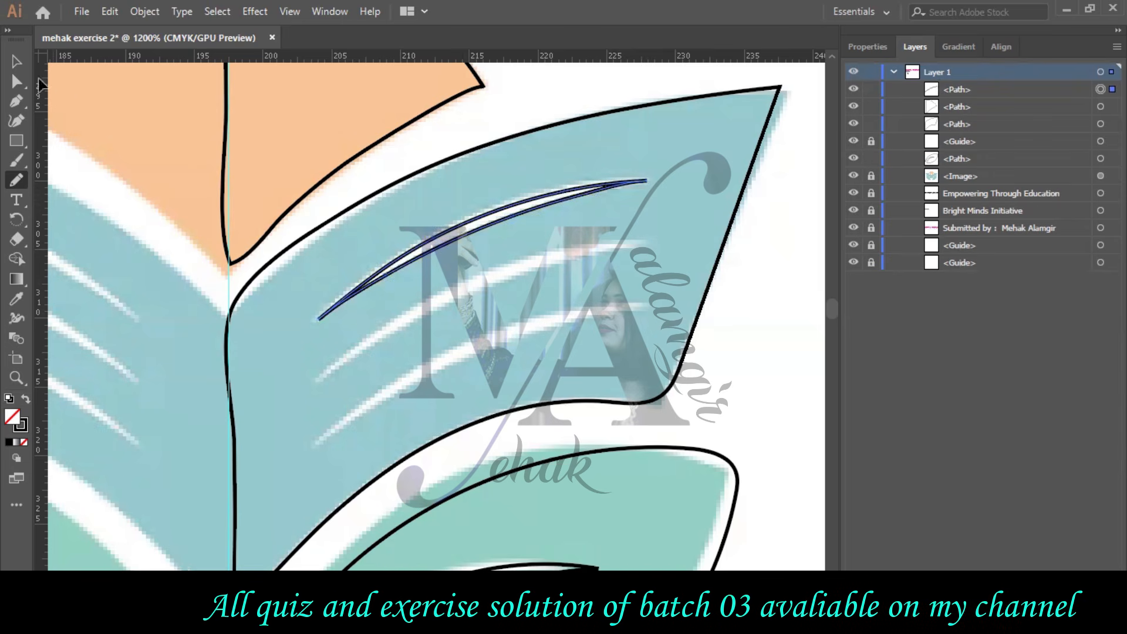
# Stretch the traced page line upward and toward the book's outer edge.
pyautogui.press('v')
pyautogui.click(321, 186)
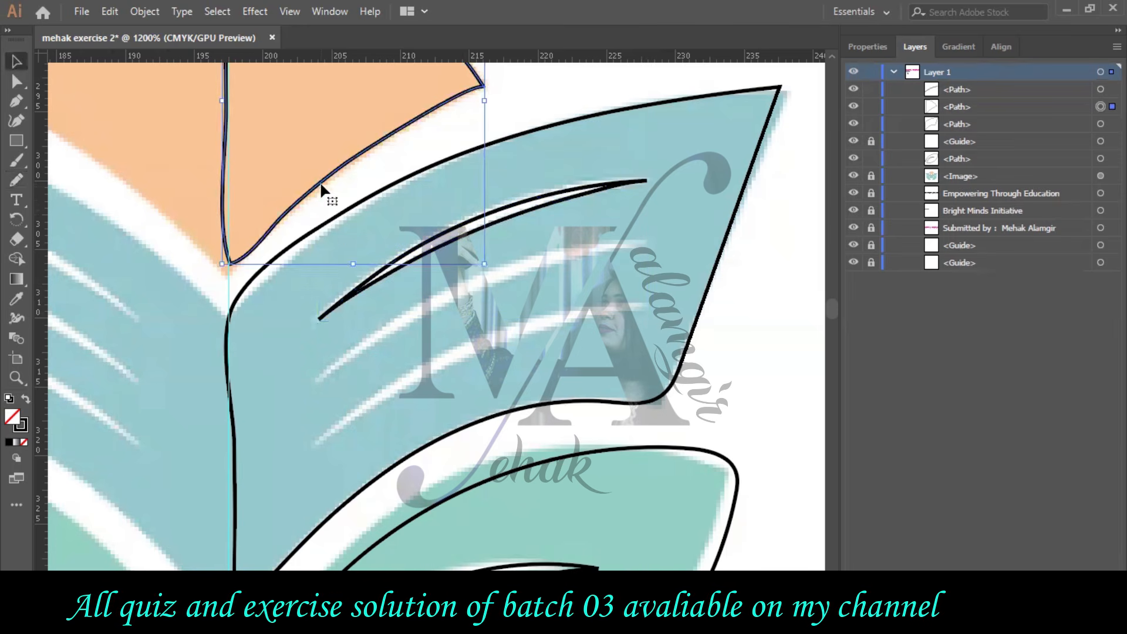
pyautogui.click(397, 269)
pyautogui.moveTo(488, 182); pyautogui.dragTo(483, 176)
pyautogui.moveTo(477, 319)
pyautogui.mouseDown()
pyautogui.moveTo(478, 308)
pyautogui.moveTo(478, 319)
pyautogui.mouseUp()
pyautogui.moveTo(647, 176); pyautogui.dragTo(668, 166)
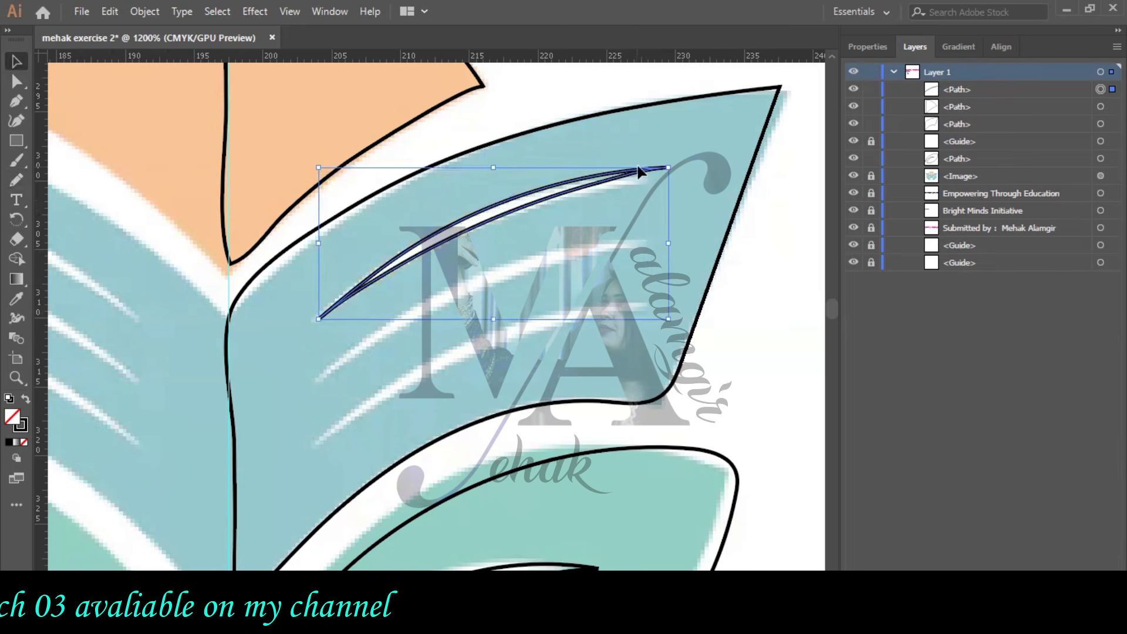
# Duplicate the page line twice and place the copies below it over the template's middle and lowest page lines.
pyautogui.hotkey('ctrl', 'c')
pyautogui.hotkey('ctrl', 'v')
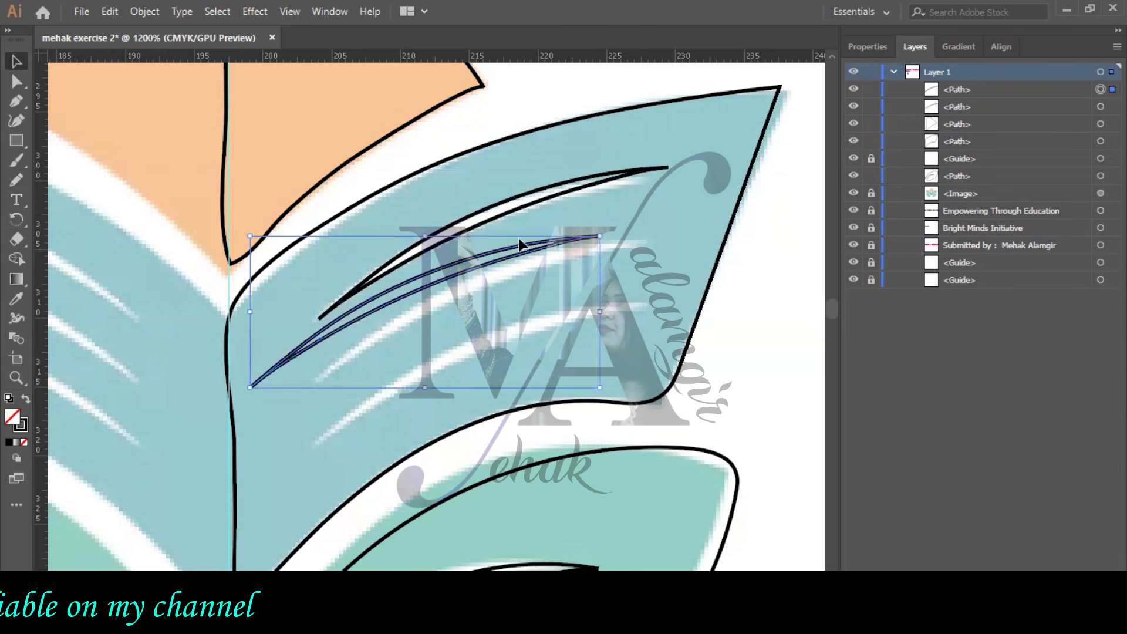
pyautogui.moveTo(490, 260); pyautogui.dragTo(551, 248)
pyautogui.hotkey('ctrl', 'v')
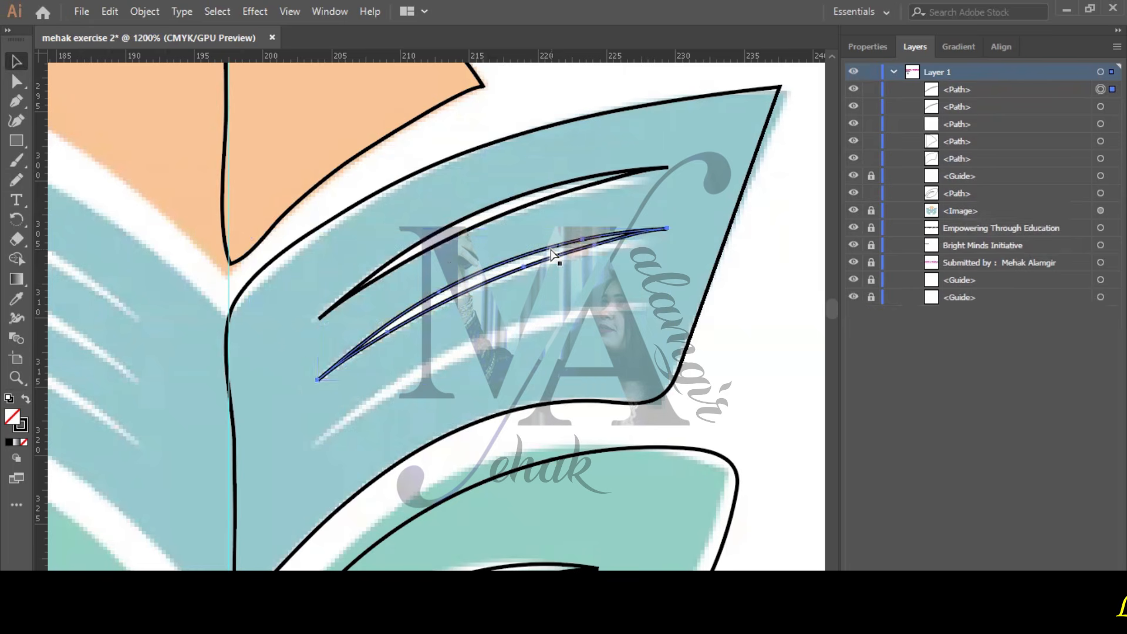
pyautogui.moveTo(485, 258); pyautogui.dragTo(565, 304)
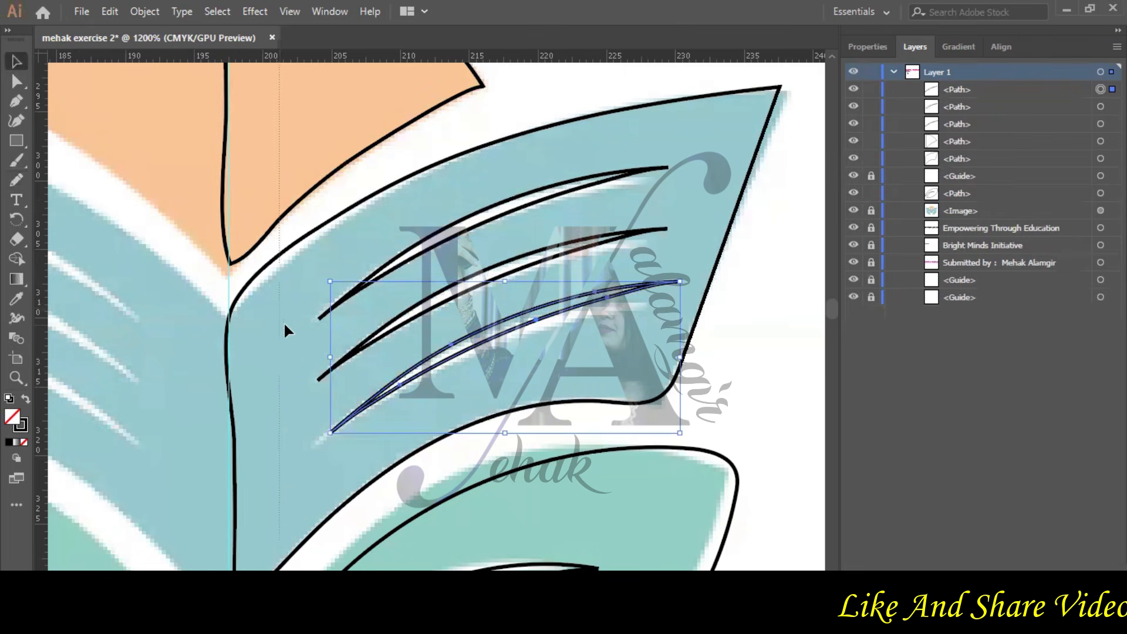
# Add a vertical guide at about 204 px and align the inner ends of the three page lines to it.
pyautogui.moveTo(317, 336); pyautogui.dragTo(337, 379)
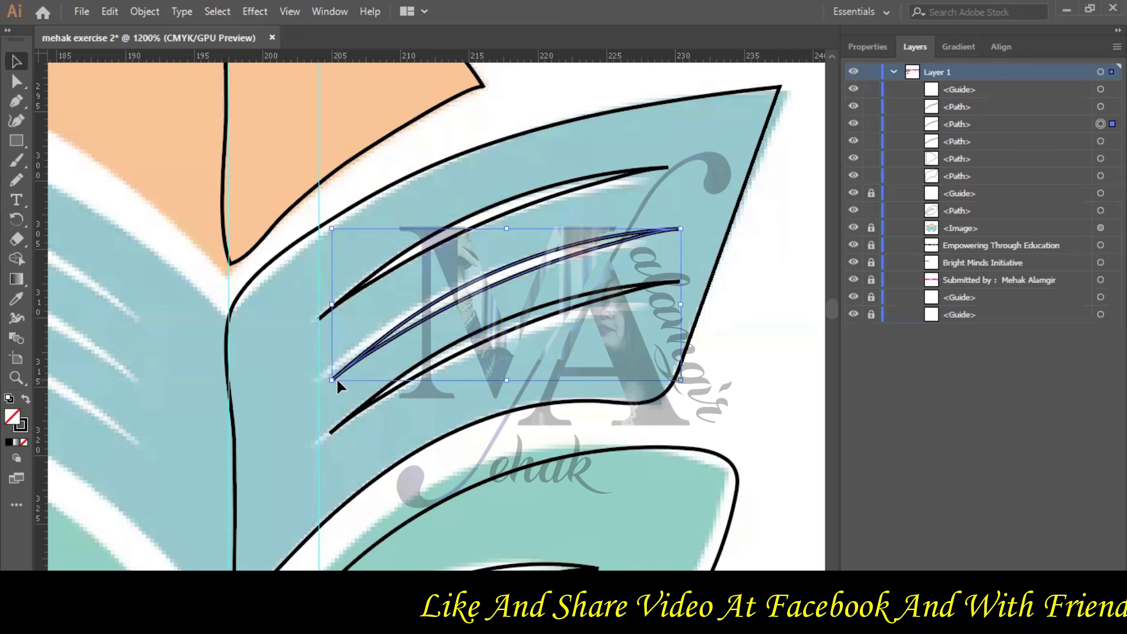
pyautogui.press('Left')
pyautogui.click(355, 414)
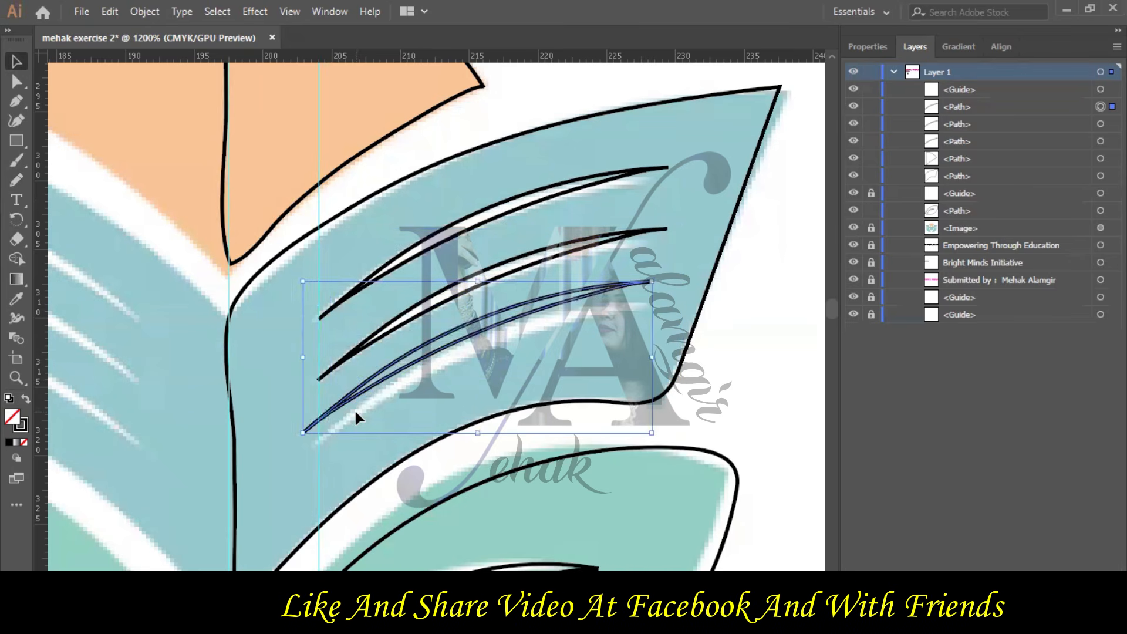
pyautogui.press('Left')
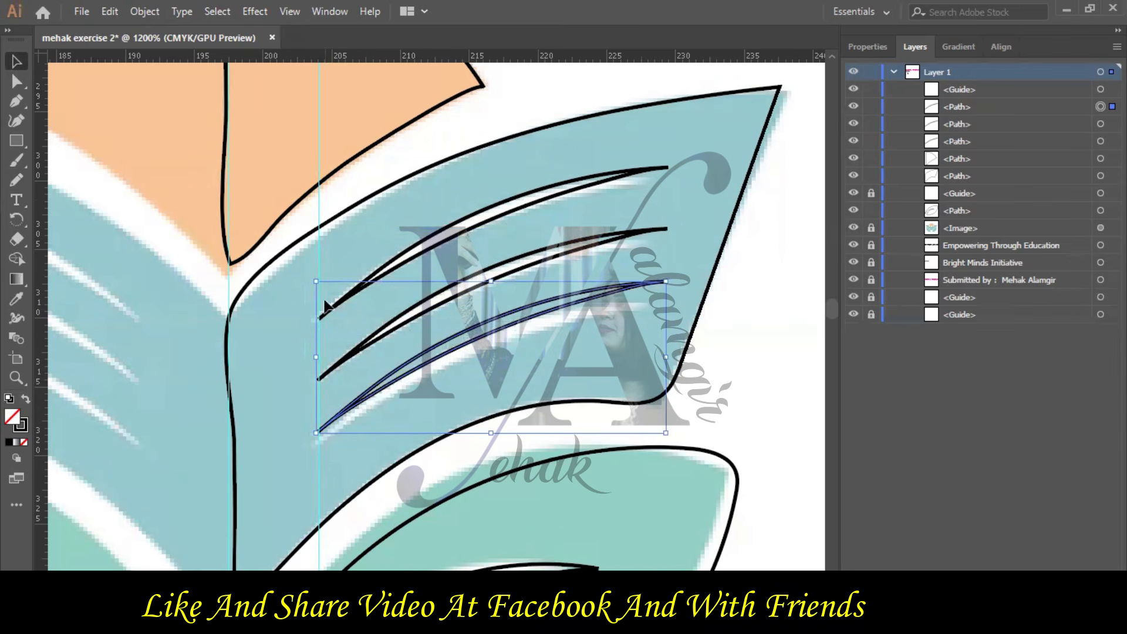
pyautogui.click(393, 263)
pyautogui.click(583, 392)
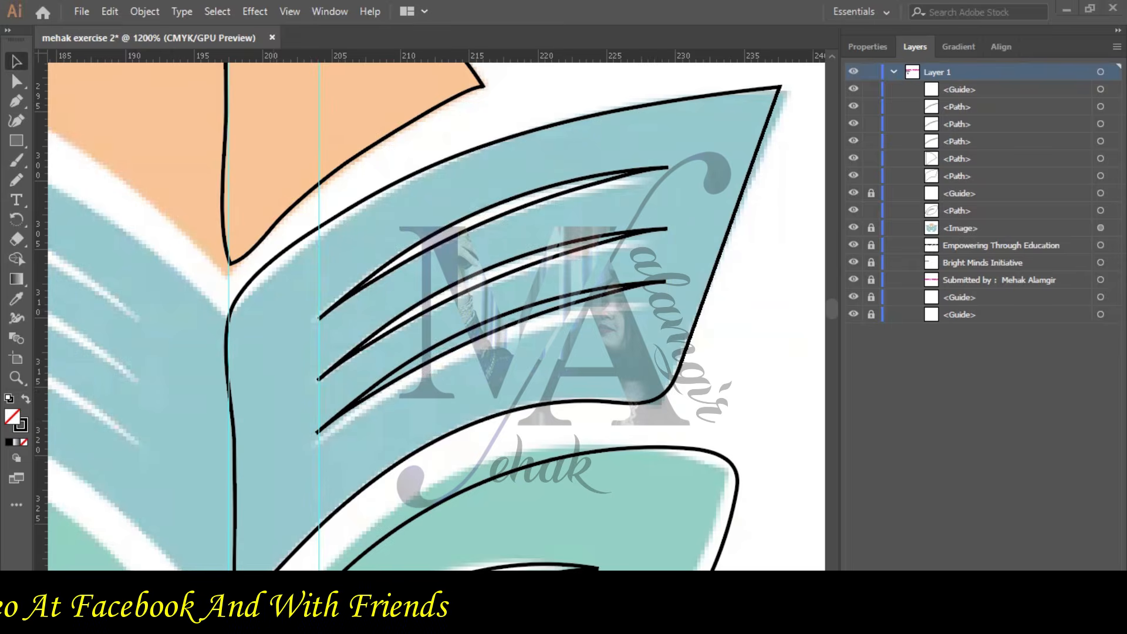
# Capture the Illustrator window showing the three page lines with Snipping Tool.
pyautogui.hotkey('alt', 'Tab')
pyautogui.click(367, 128)
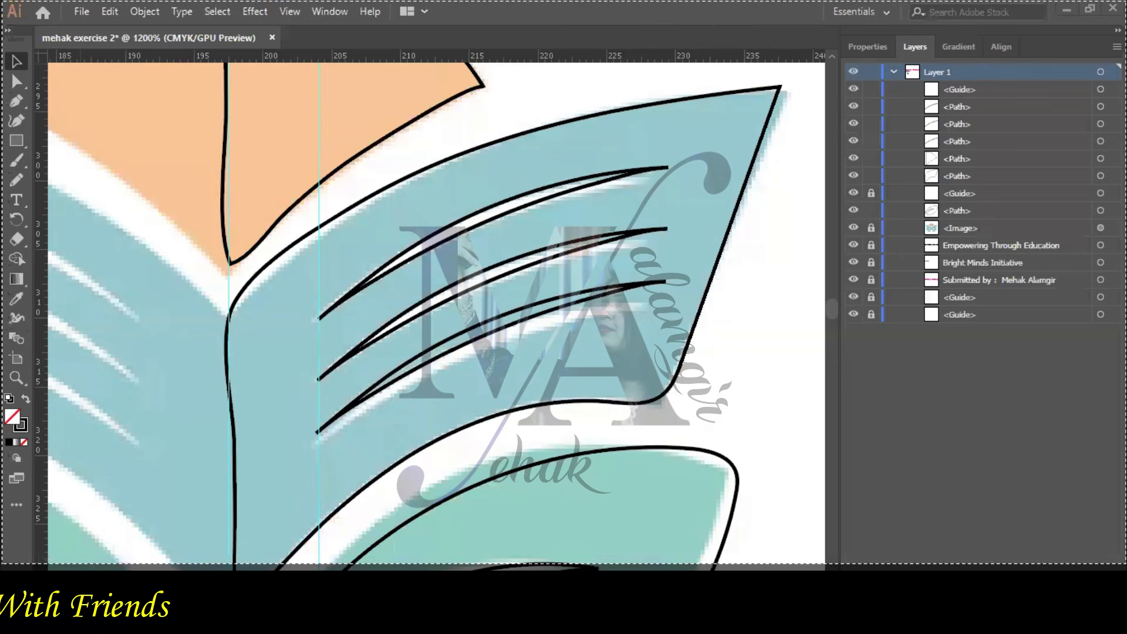
# Trace the first sun ray to the right of the centre guide with the Pencil tool.
pyautogui.scroll(8, 279, 287)
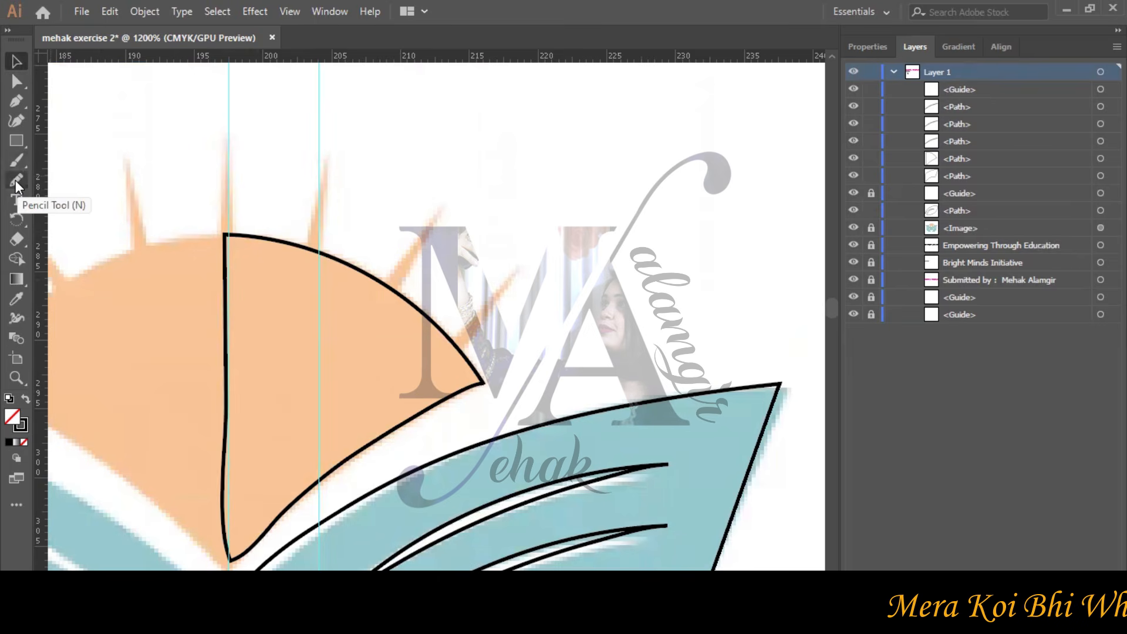
pyautogui.rightClick(27, 146)
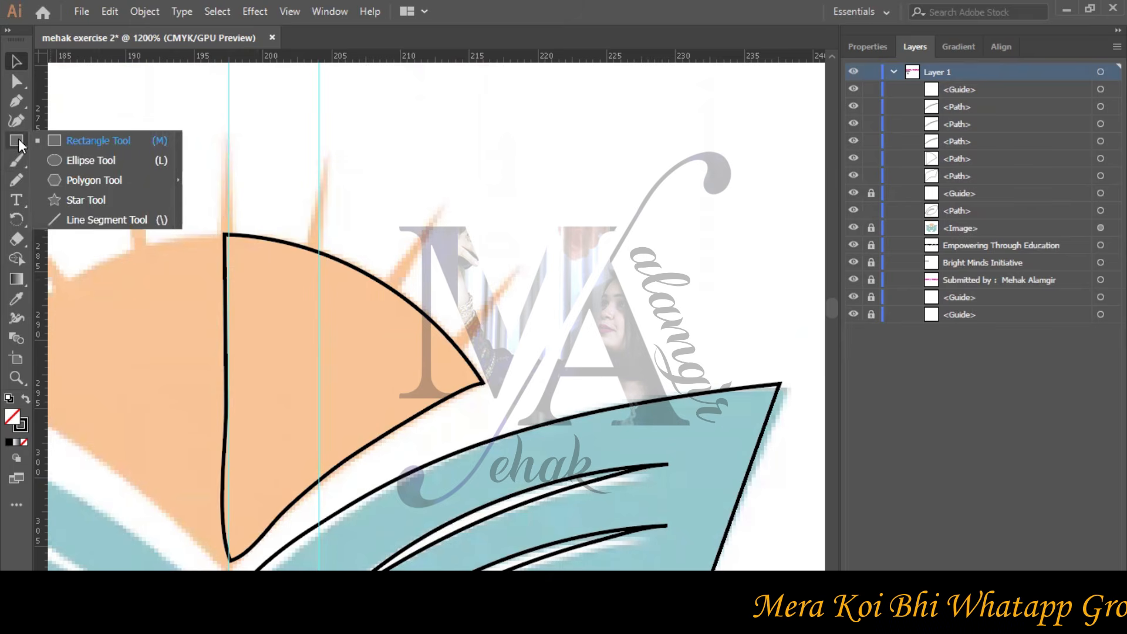
pyautogui.click(19, 138)
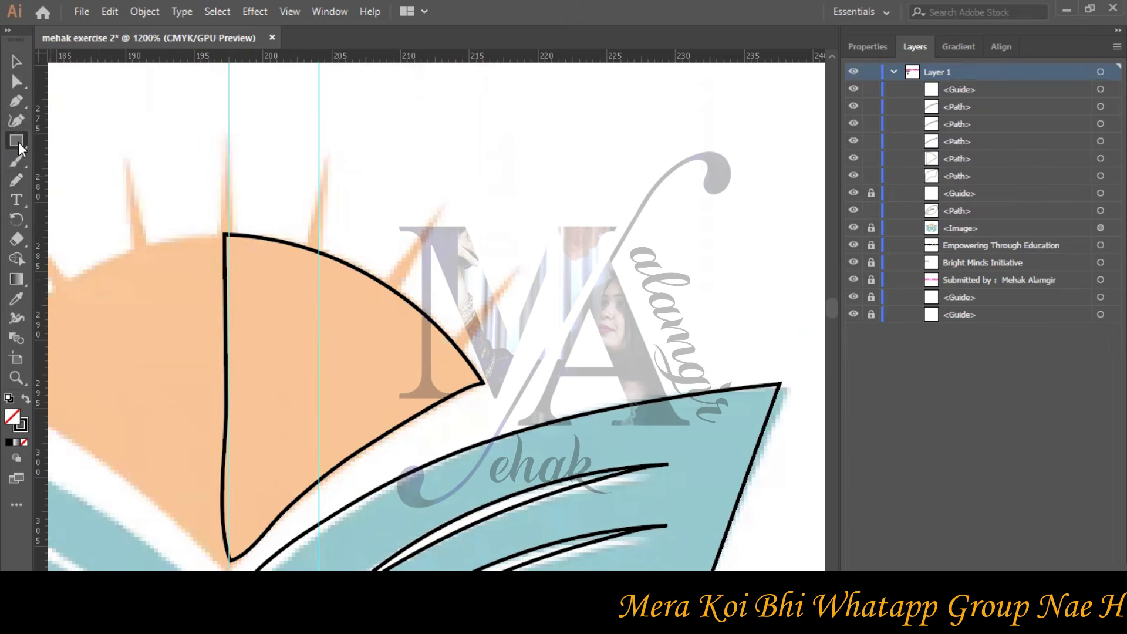
pyautogui.click(18, 177)
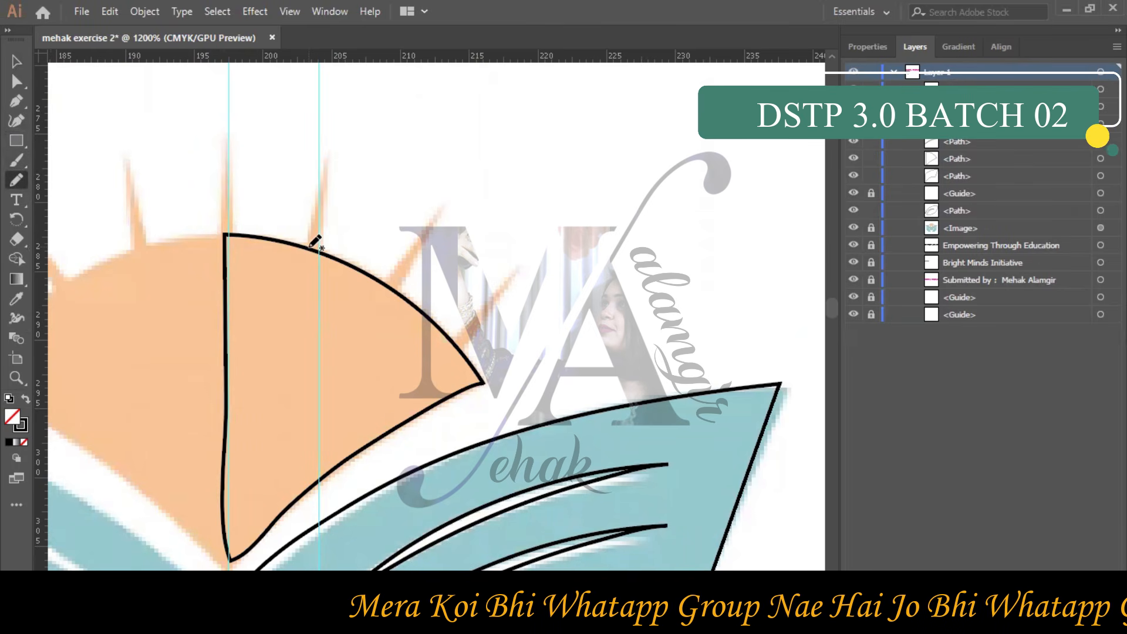
pyautogui.moveTo(311, 227); pyautogui.dragTo(319, 187)
pyautogui.moveTo(327, 140); pyautogui.dragTo(322, 253)
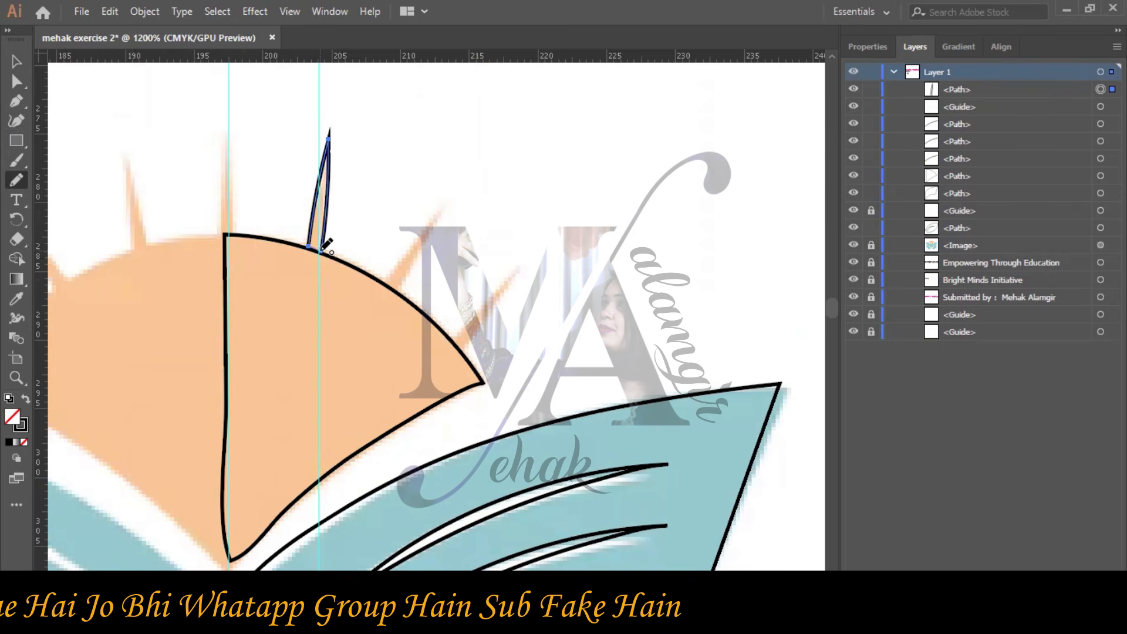
pyautogui.click(24, 55)
pyautogui.click(318, 251)
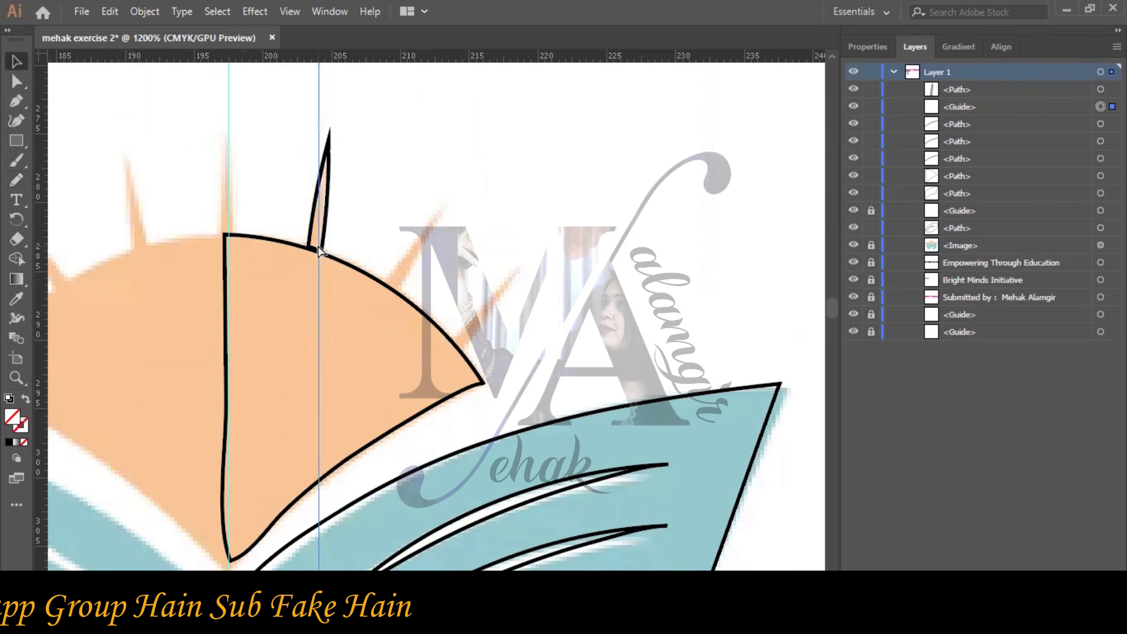
pyautogui.hotkey('ctrl', '+')
pyautogui.hotkey('ctrl', '+')
pyautogui.hotkey('ctrl', '+')
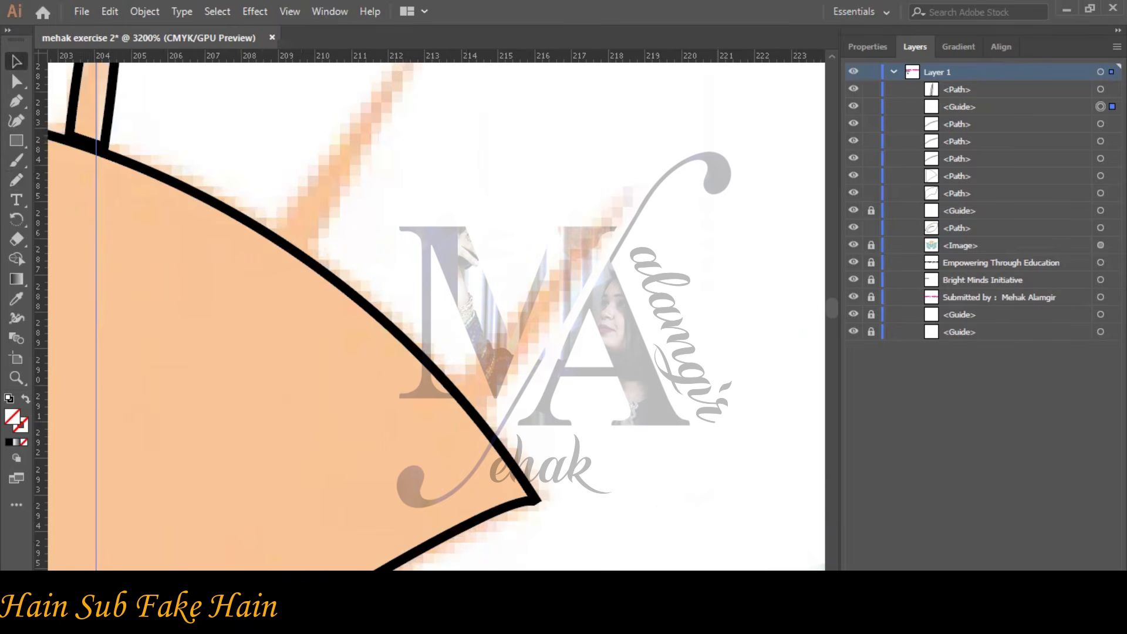
pyautogui.hscroll(-10, 351, 278)
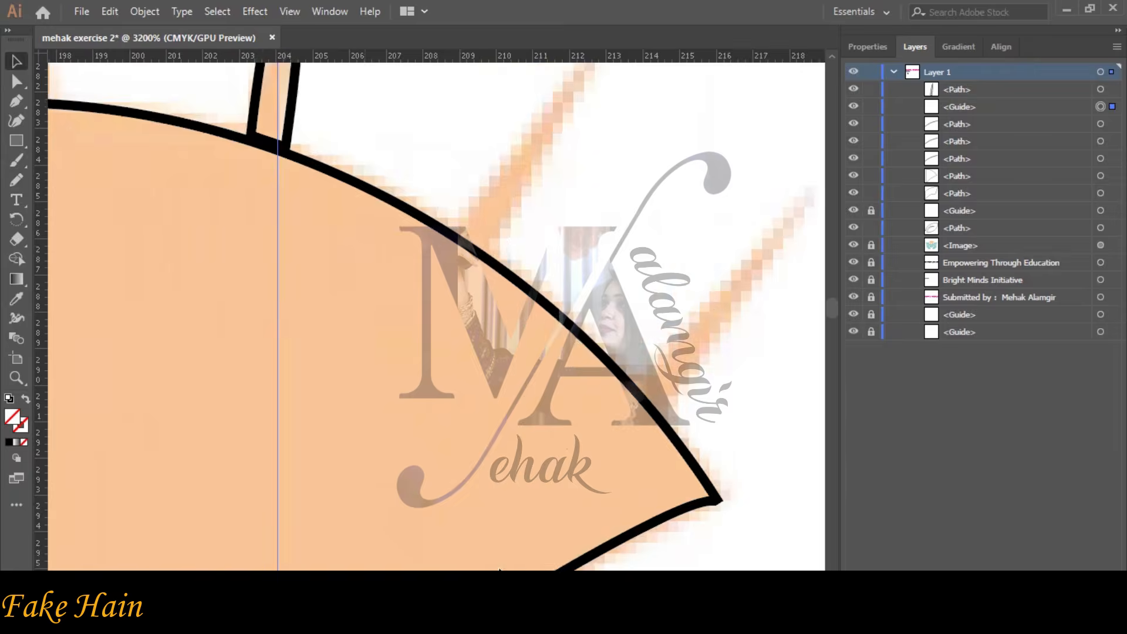
pyautogui.scroll(7, 351, 273)
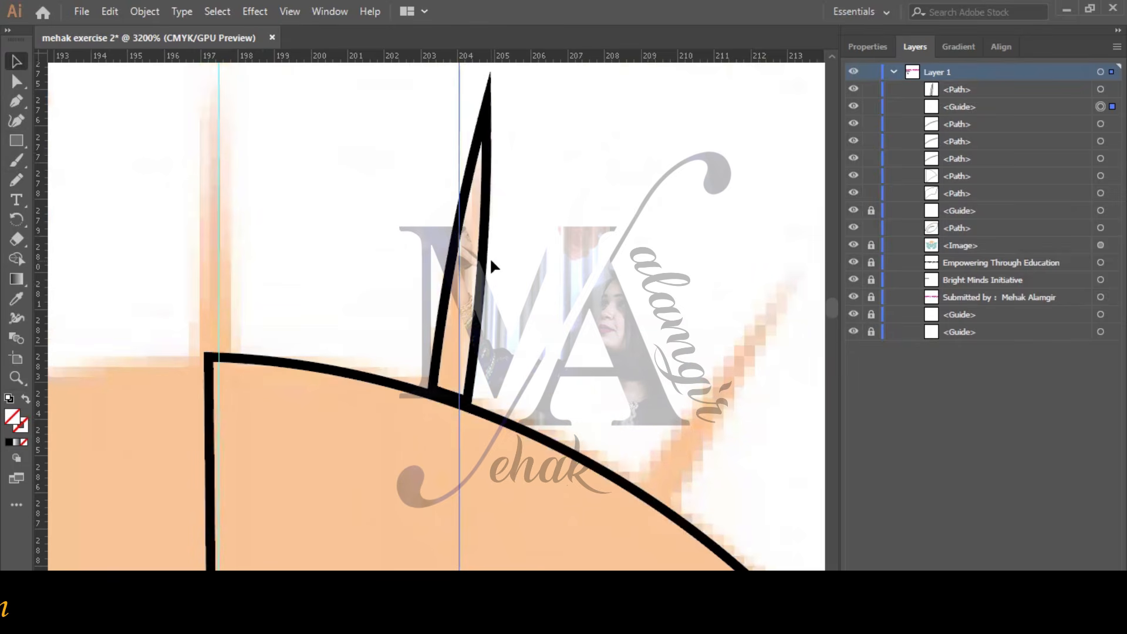
pyautogui.press('Down')
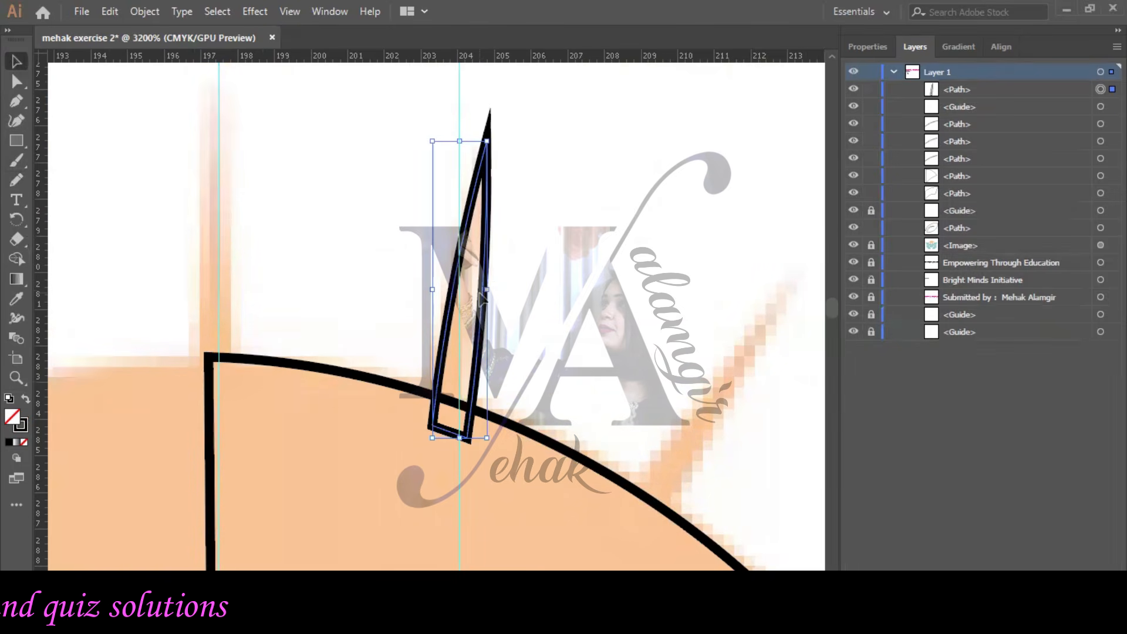
pyautogui.press('Up')
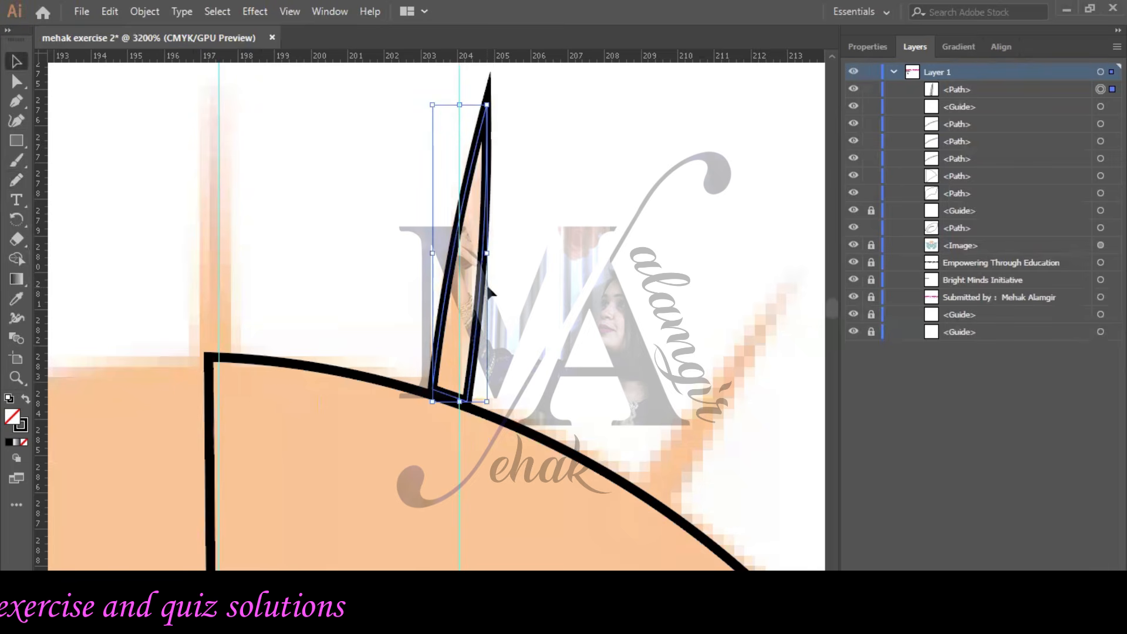
# Duplicate the traced ray outline and place the copy at the base of the template's second ray on the sun's edge.
pyautogui.hotkey('ctrl', 'v')
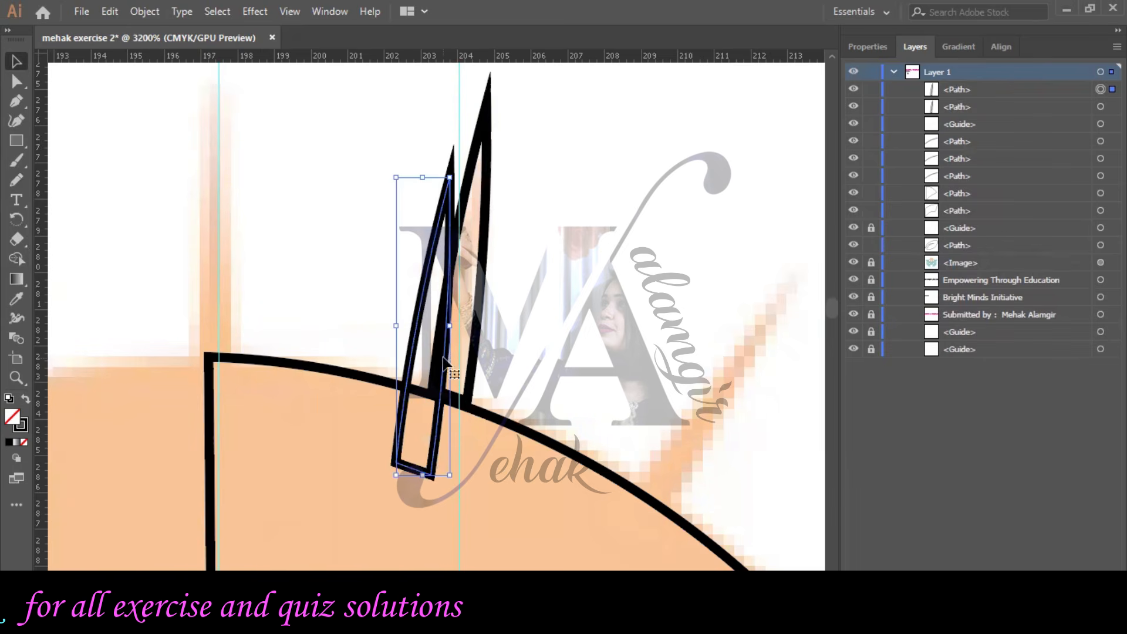
pyautogui.moveTo(705, 402); pyautogui.dragTo(437, 270)
pyautogui.click(416, 314)
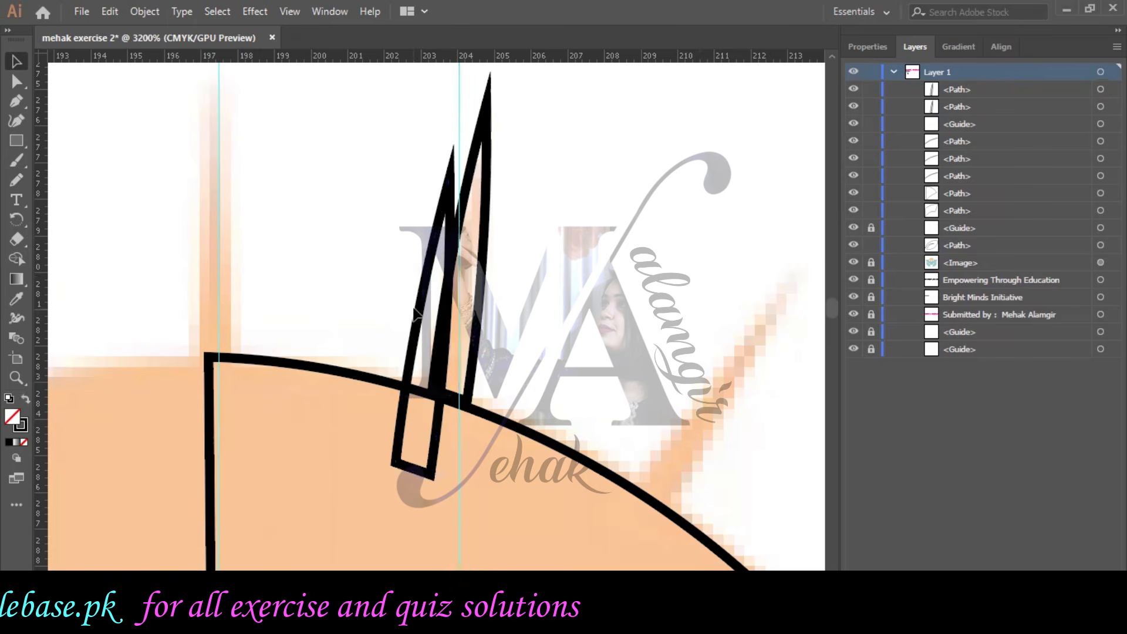
pyautogui.moveTo(421, 324); pyautogui.dragTo(667, 372)
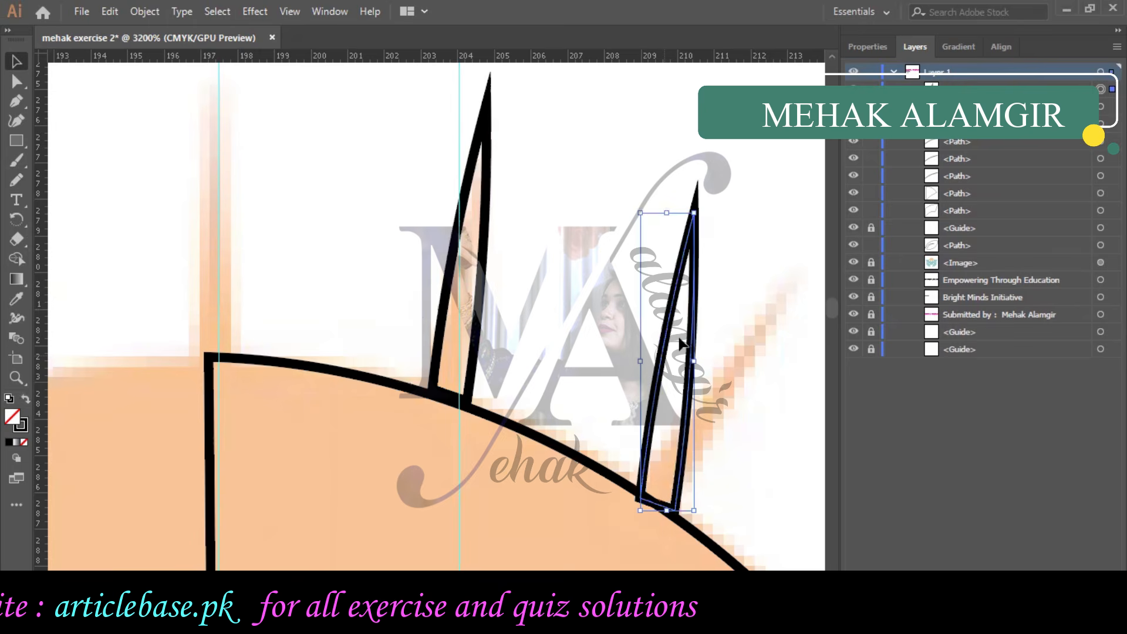
pyautogui.click(706, 218)
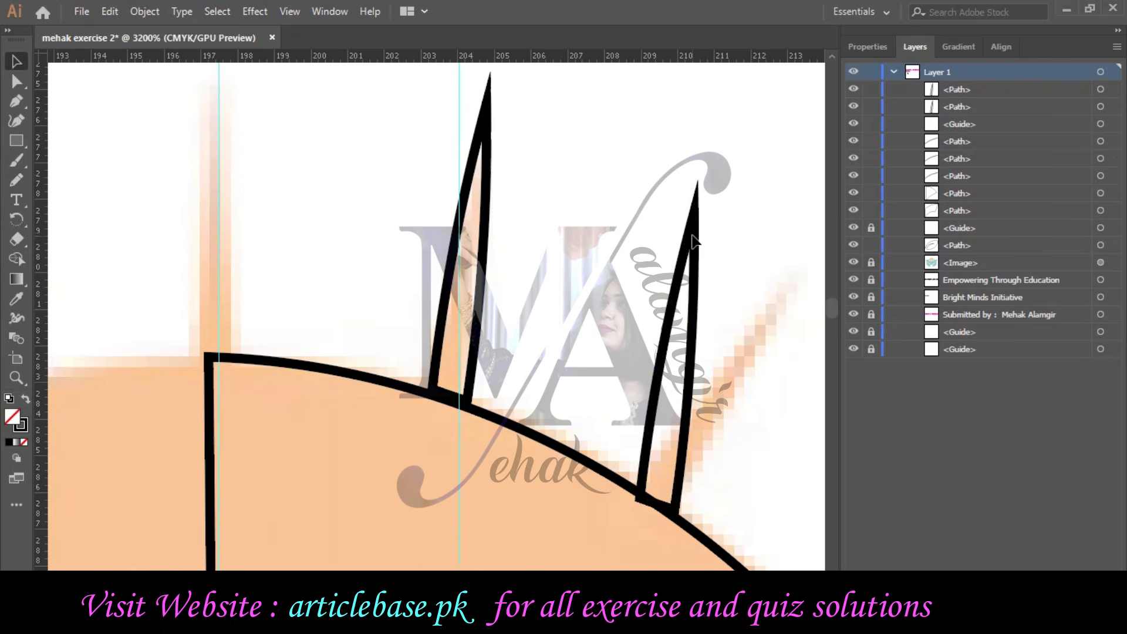
pyautogui.click(696, 291)
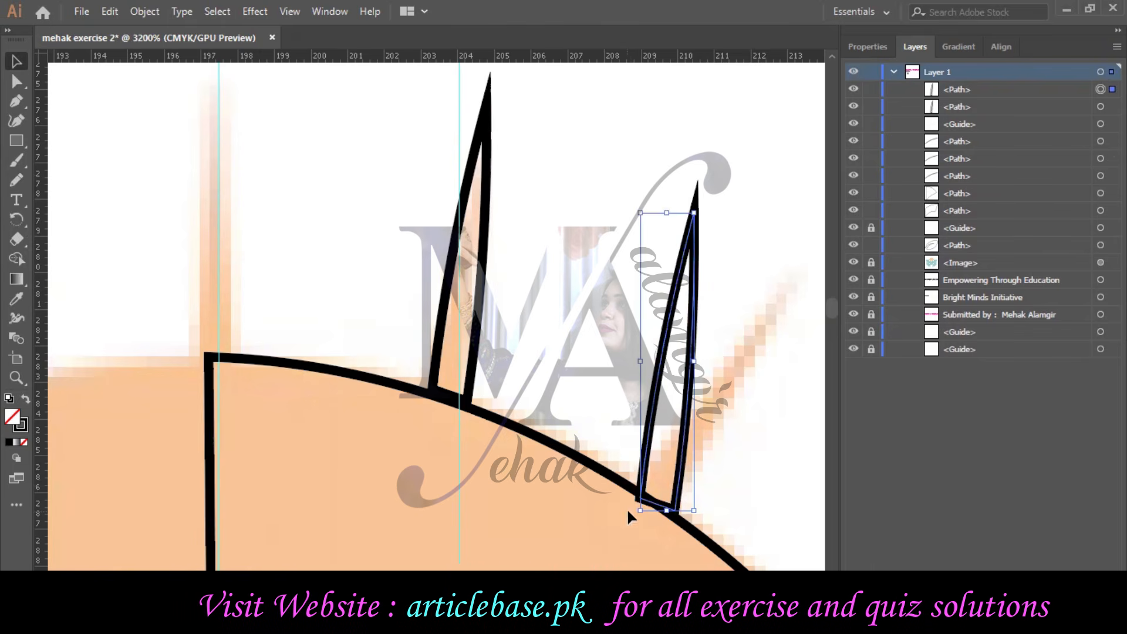
# Rotate the ray copy clockwise to follow the template's second ray and seat its base on the sun's edge.
pyautogui.moveTo(621, 509); pyautogui.dragTo(610, 487)
pyautogui.click(694, 406)
pyautogui.moveTo(735, 196); pyautogui.dragTo(778, 246)
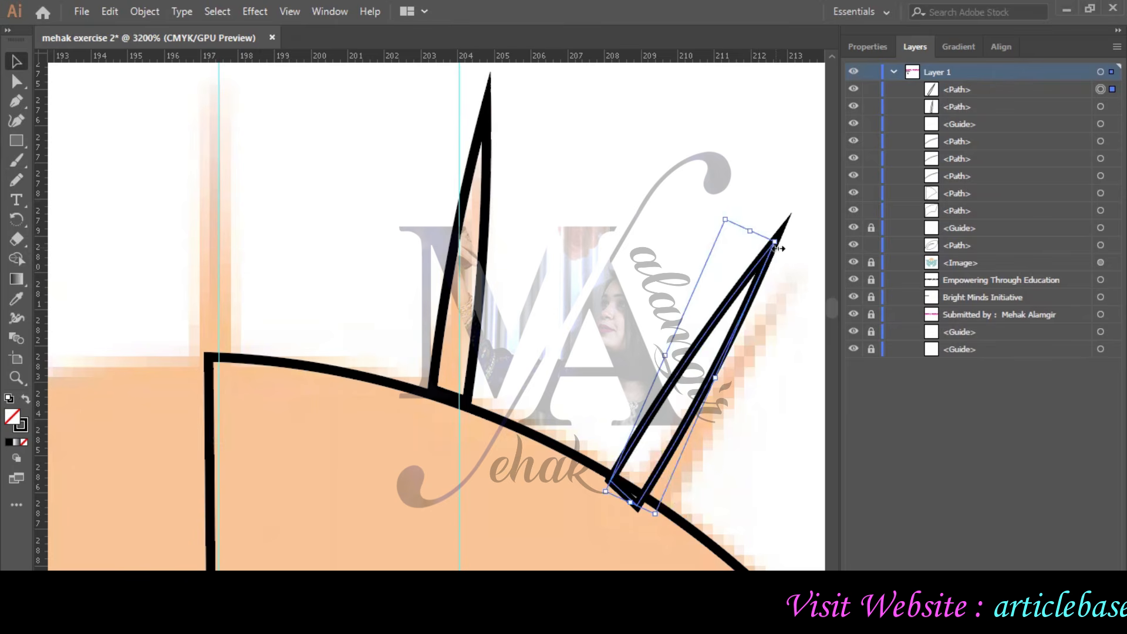
pyautogui.moveTo(780, 246); pyautogui.dragTo(771, 244)
pyautogui.click(726, 364)
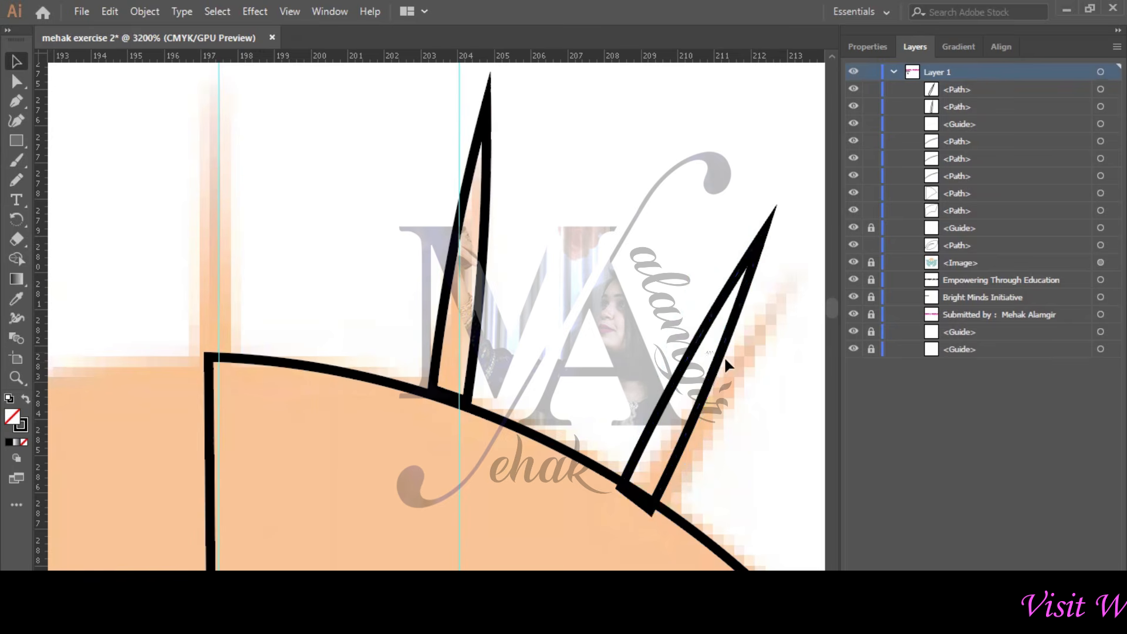
pyautogui.moveTo(740, 372); pyautogui.dragTo(740, 373)
pyautogui.click(784, 431)
# Duplicate the second ray outline and place the copy over the outermost template ray to the right of the centre guide.
pyautogui.hotkey('ctrl', '-')
pyautogui.hotkey('ctrl', '-')
pyautogui.hotkey('ctrl', '-')
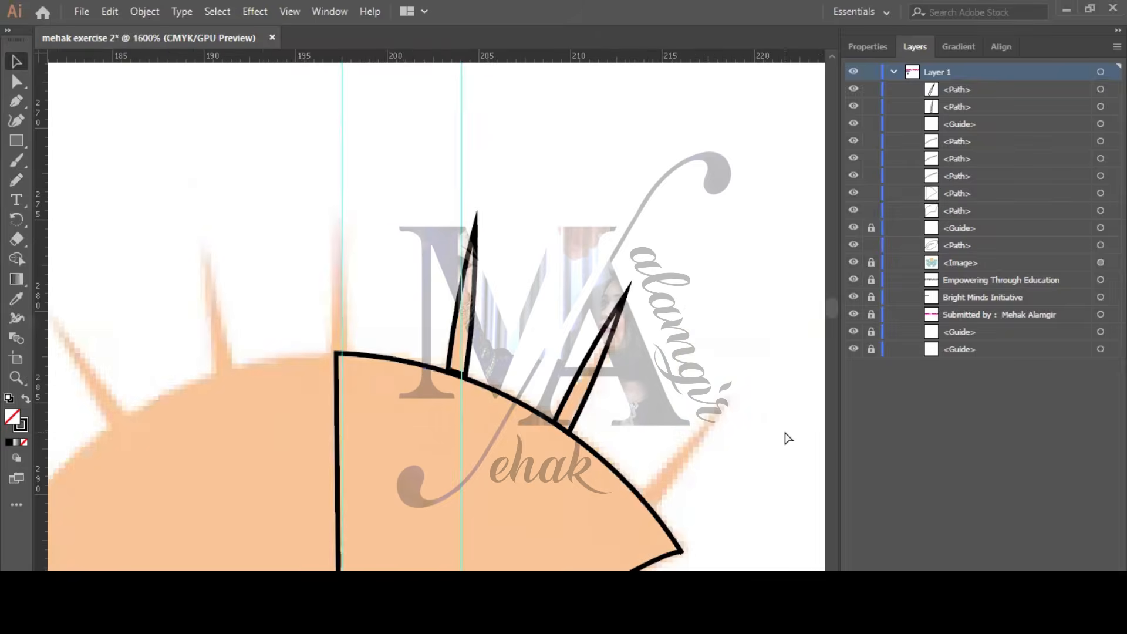
pyautogui.click(532, 391)
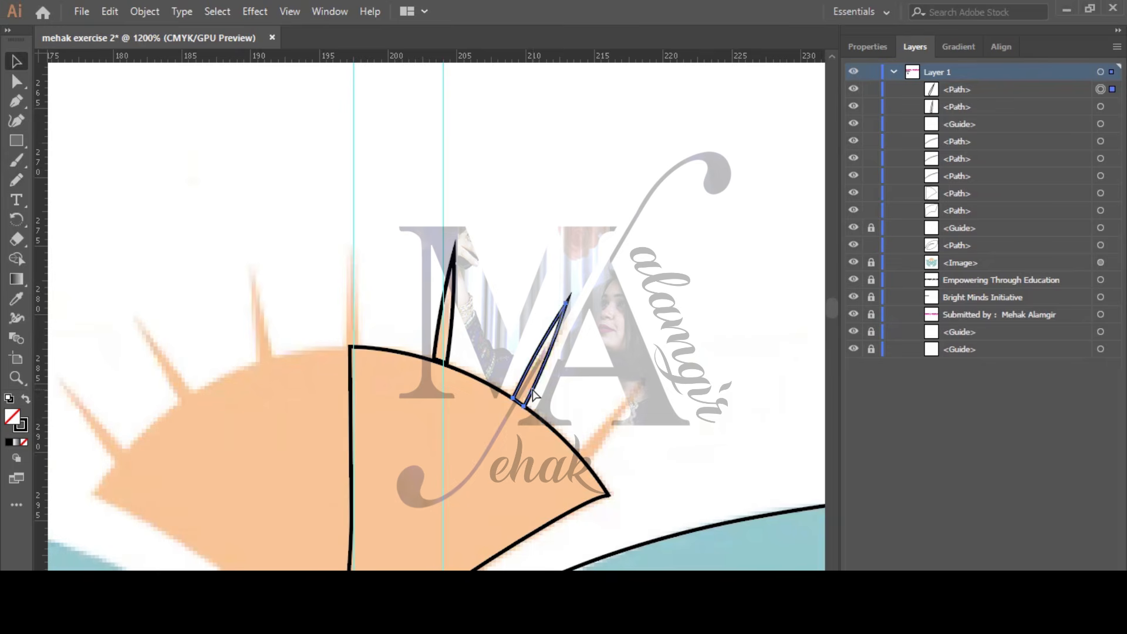
pyautogui.keyDown('alt'); pyautogui.moveTo(532, 390); pyautogui.dragTo(423, 332); pyautogui.keyUp('alt')
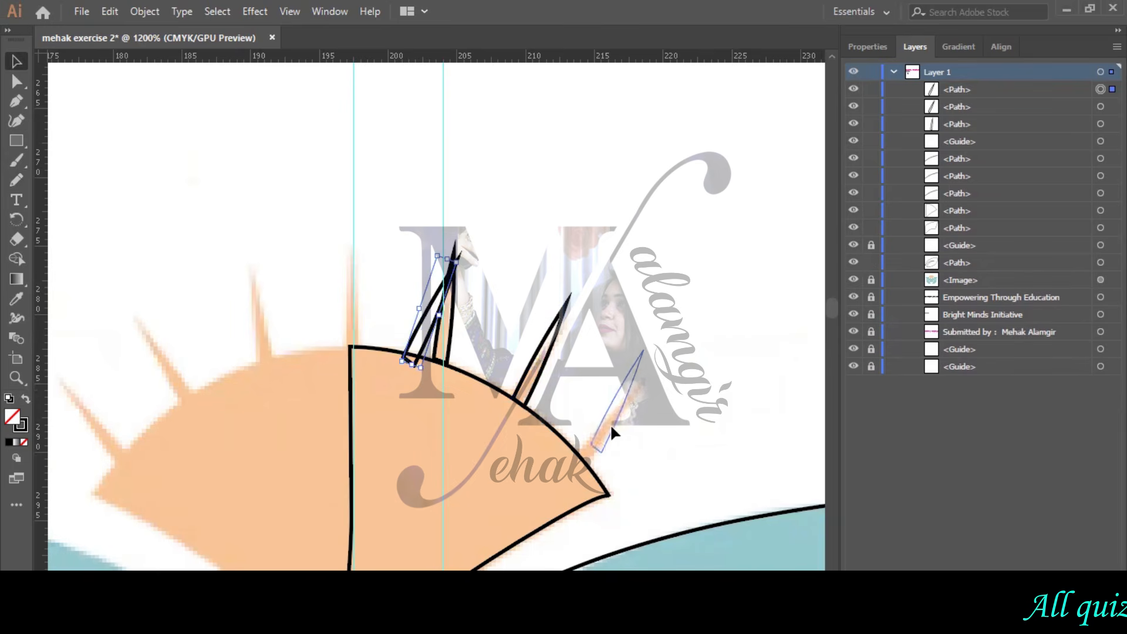
pyautogui.moveTo(601, 436); pyautogui.dragTo(601, 435)
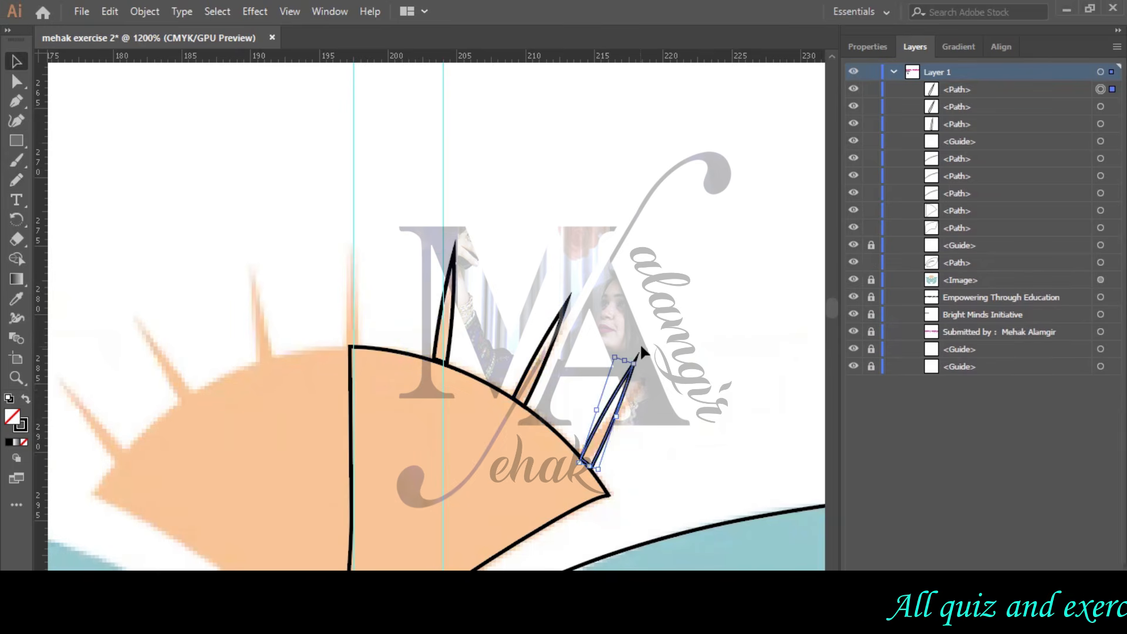
# Rotate, narrow and lengthen the outermost ray outline to fit the template's ray.
pyautogui.moveTo(639, 357); pyautogui.dragTo(650, 365)
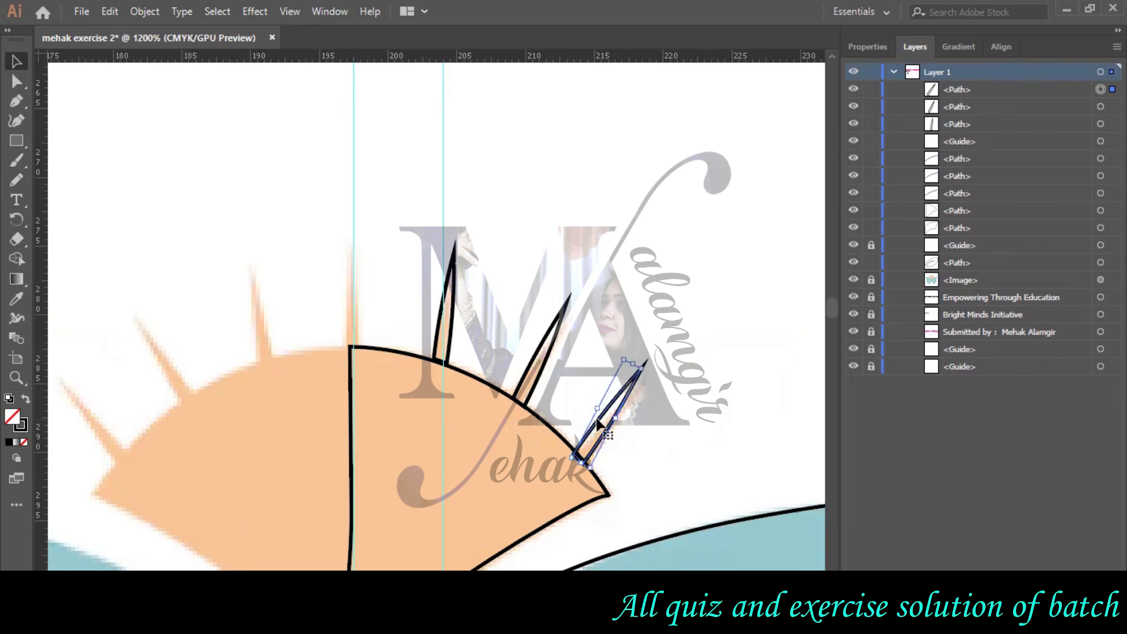
pyautogui.moveTo(597, 407); pyautogui.dragTo(612, 413)
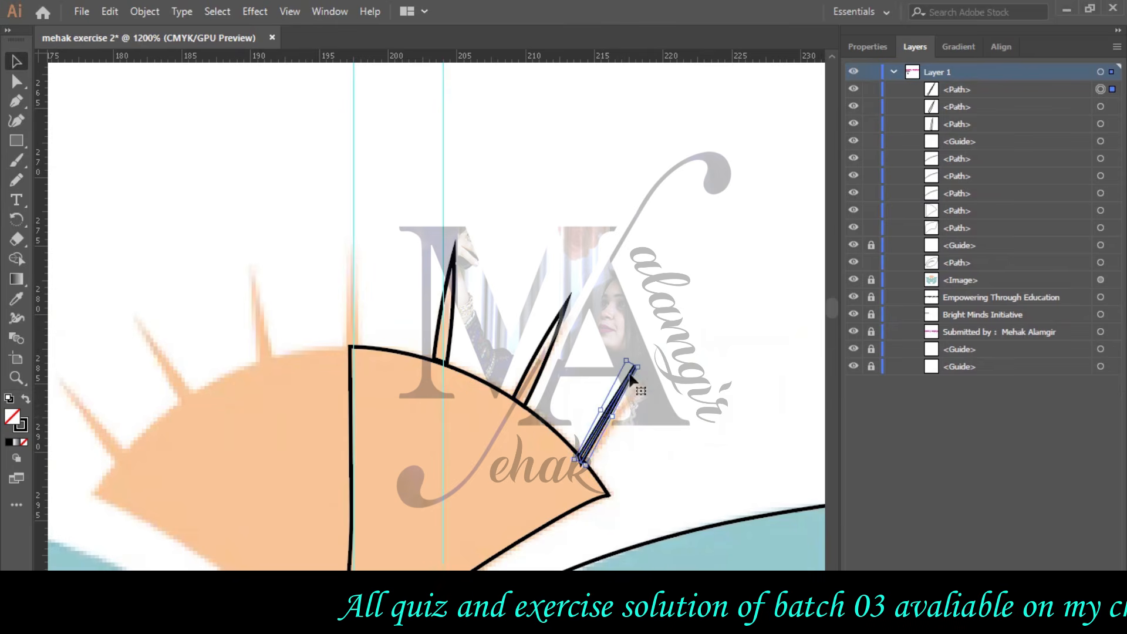
pyautogui.moveTo(637, 367); pyautogui.dragTo(651, 347)
pyautogui.click(680, 343)
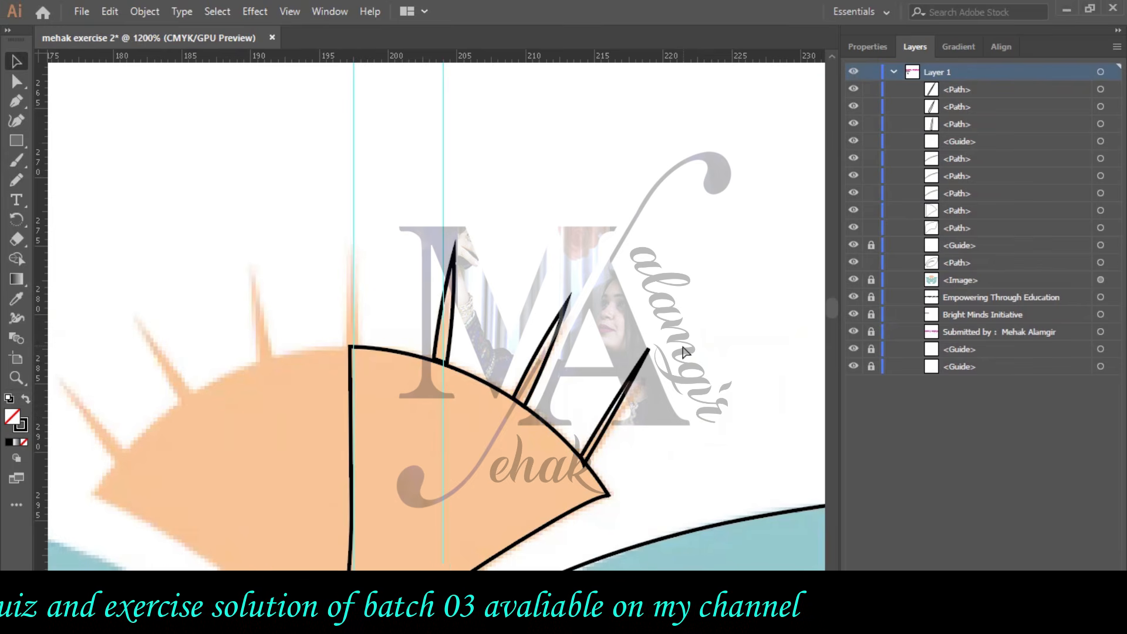
# Replace the outermost ray outline with a straight Line Segment running from the sun's edge along the template ray.
pyautogui.click(629, 395)
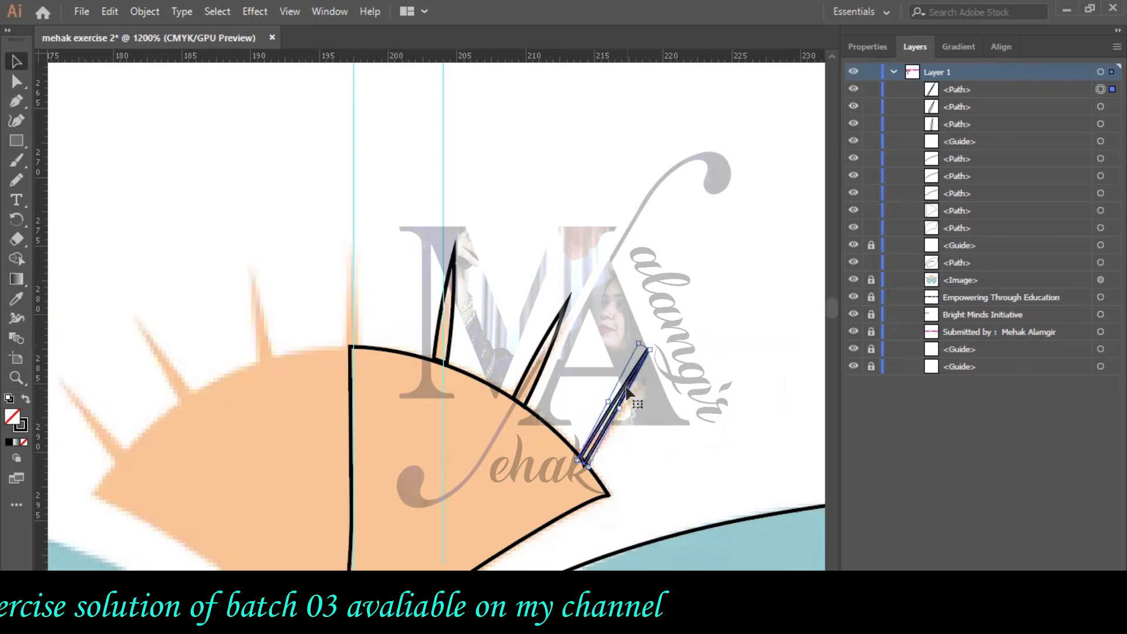
pyautogui.press('Delete')
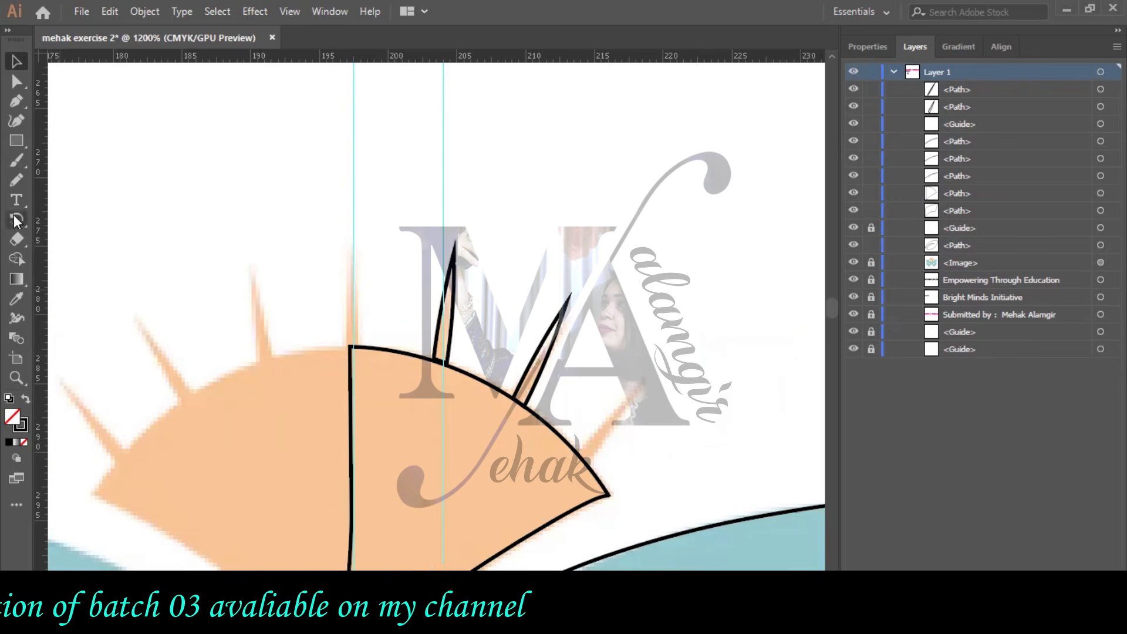
pyautogui.click(17, 142)
pyautogui.moveTo(19, 142); pyautogui.dragTo(61, 218)
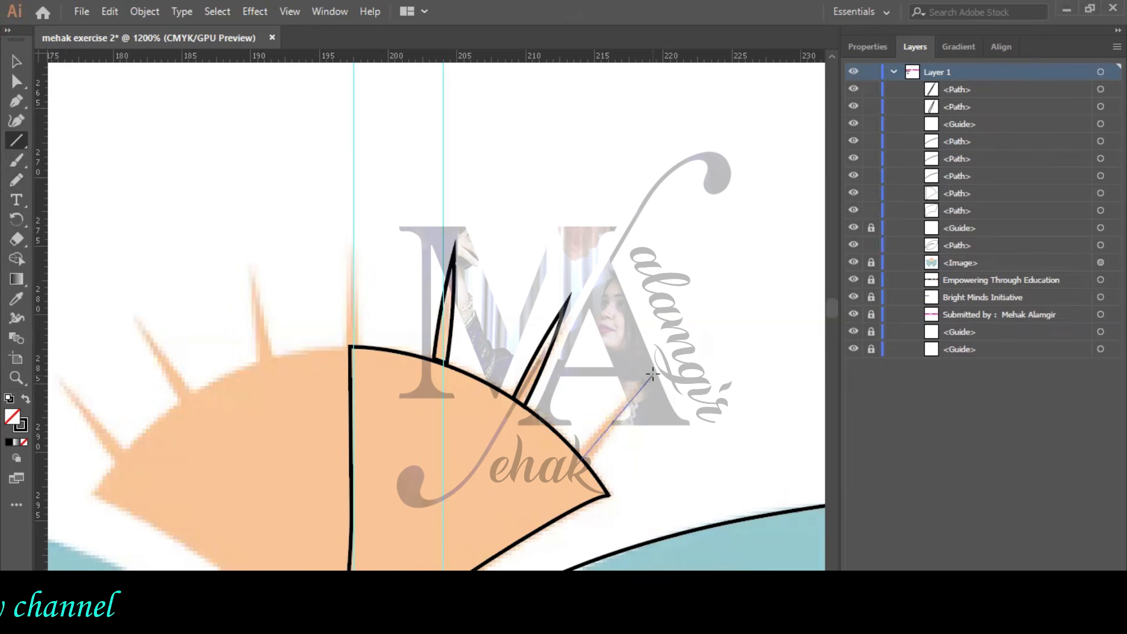
pyautogui.moveTo(652, 373); pyautogui.dragTo(652, 374)
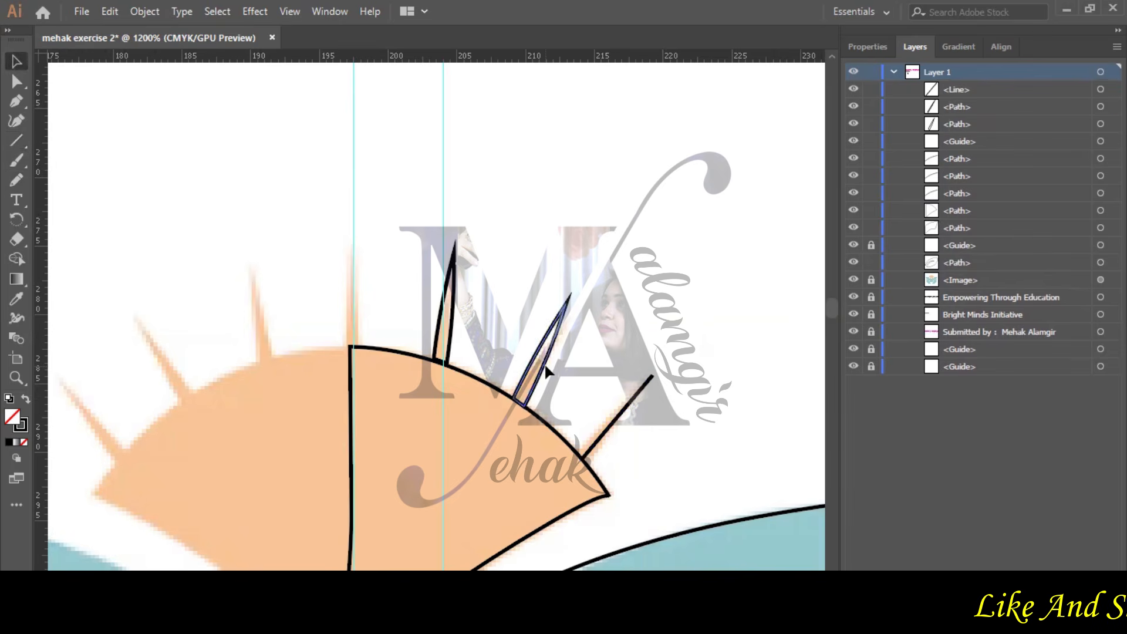
# Delete the two remaining hand-traced ray outlines beside the centre guide.
pyautogui.press('Delete')
pyautogui.click(451, 346)
pyautogui.press('Delete')
# Duplicate the straight ray line, rotate the copy steeper and place it over the template's second ray.
pyautogui.click(608, 430)
pyautogui.moveTo(608, 430); pyautogui.dragTo(405, 339)
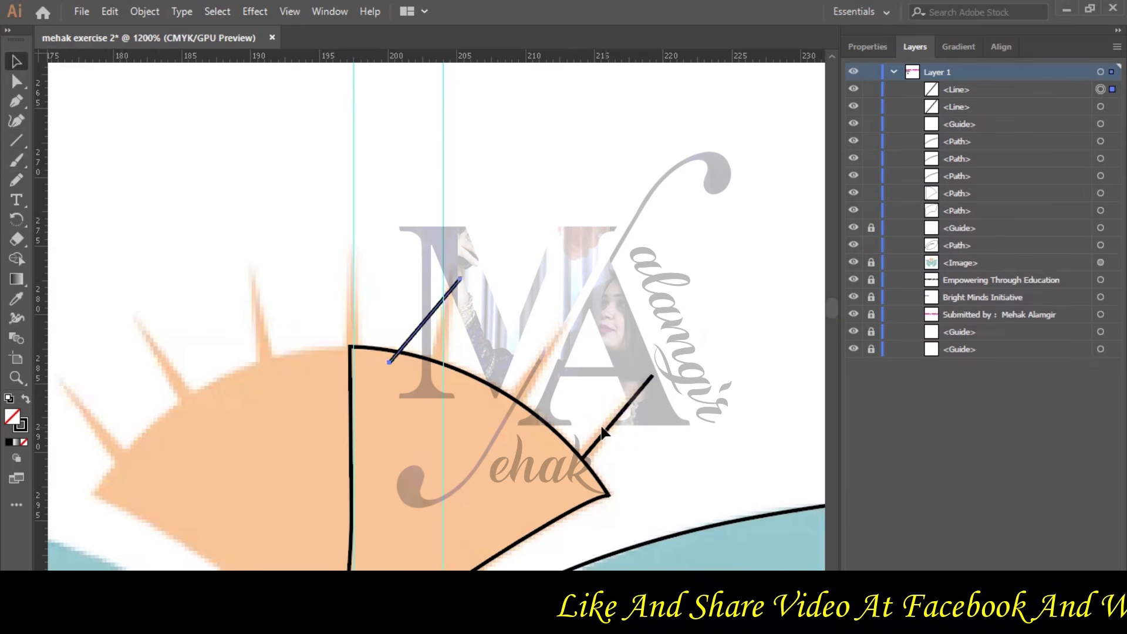
pyautogui.moveTo(512, 337); pyautogui.dragTo(435, 370)
pyautogui.click(493, 339)
pyautogui.moveTo(422, 329); pyautogui.dragTo(577, 308)
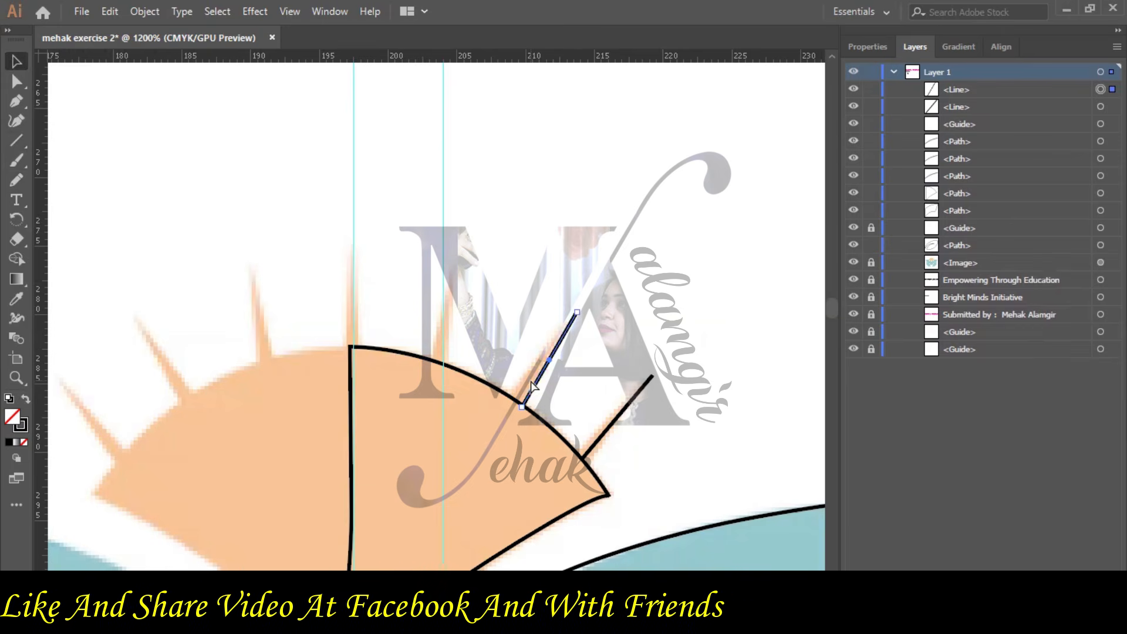
# Duplicate the second ray line, tilt the copy closer to vertical and place it on the sun's edge at the 204 px guide.
pyautogui.keyDown('alt'); pyautogui.moveTo(531, 385); pyautogui.dragTo(409, 344); pyautogui.keyUp('alt')
pyautogui.moveTo(455, 266)
pyautogui.mouseDown()
pyautogui.moveTo(454, 254)
pyautogui.moveTo(440, 265)
pyautogui.mouseUp()
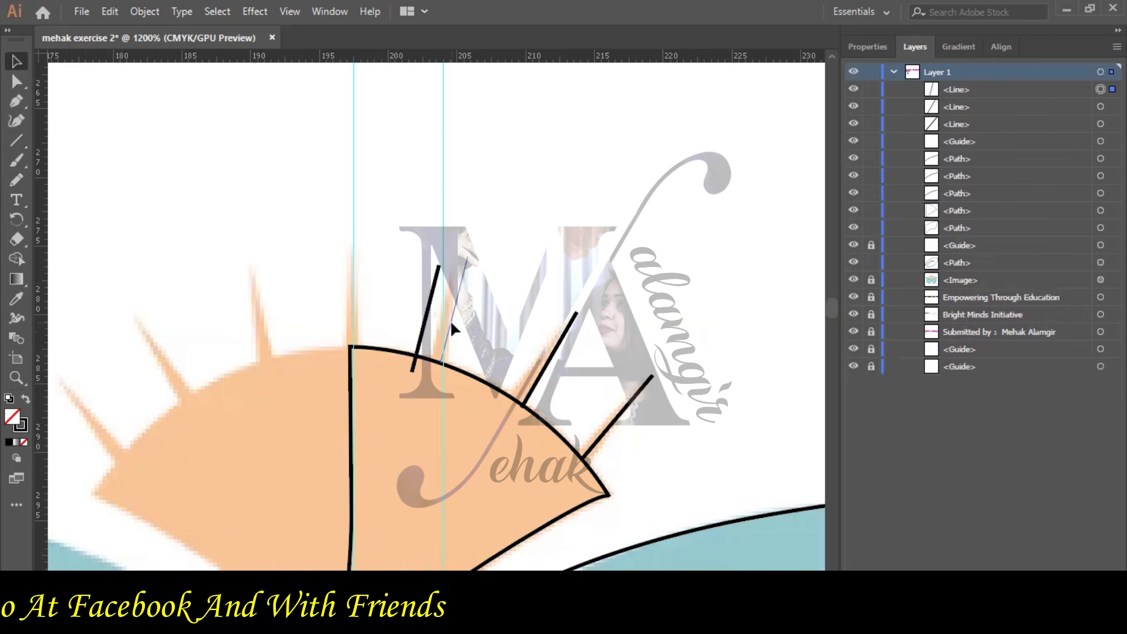
pyautogui.moveTo(449, 322); pyautogui.dragTo(427, 304)
# Rotate the newest line copy to 90° and place it at the centre guide as the sun's vertical top ray.
pyautogui.moveTo(448, 248); pyautogui.dragTo(435, 249)
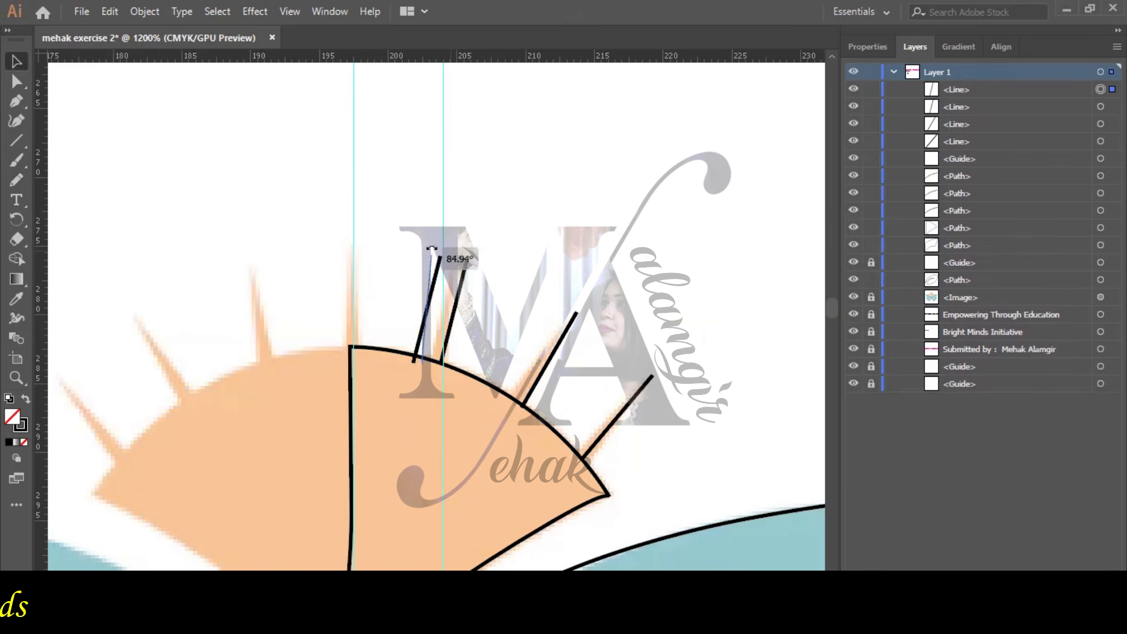
pyautogui.moveTo(360, 293); pyautogui.dragTo(351, 291)
pyautogui.moveTo(360, 229); pyautogui.dragTo(354, 235)
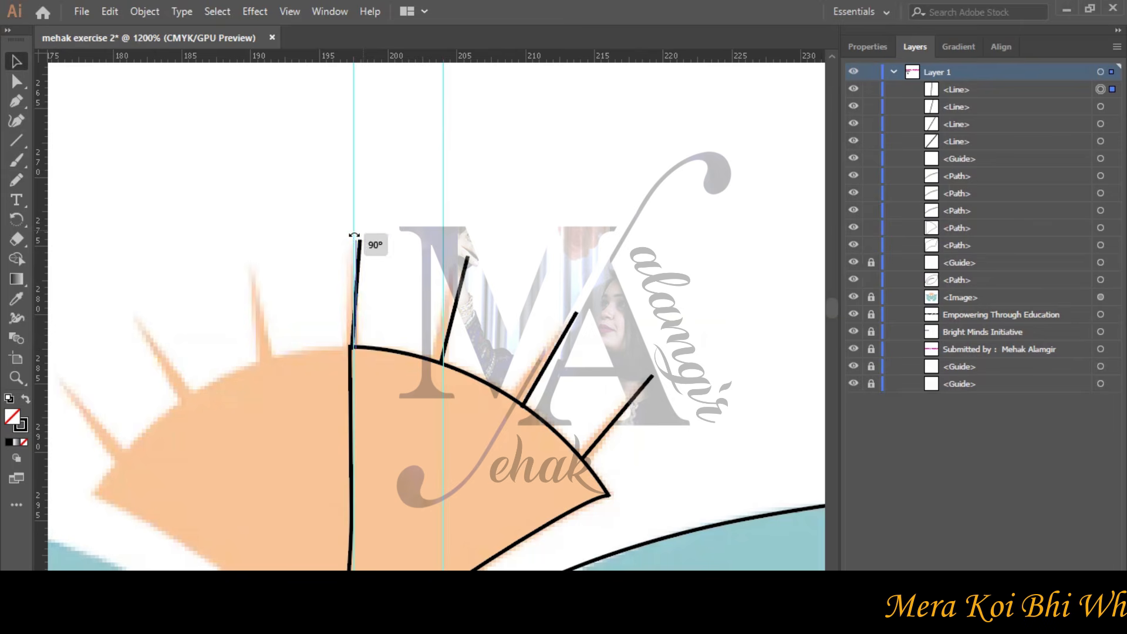
pyautogui.press('Left')
pyautogui.press('Left')
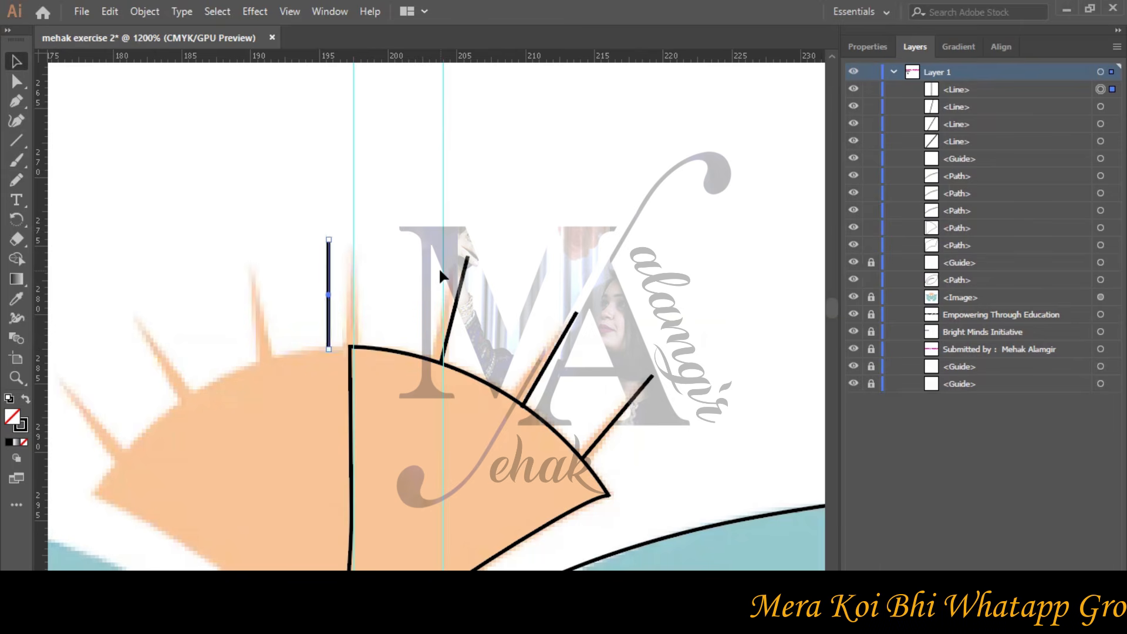
pyautogui.press('Right')
pyautogui.press('Right')
pyautogui.click(501, 217)
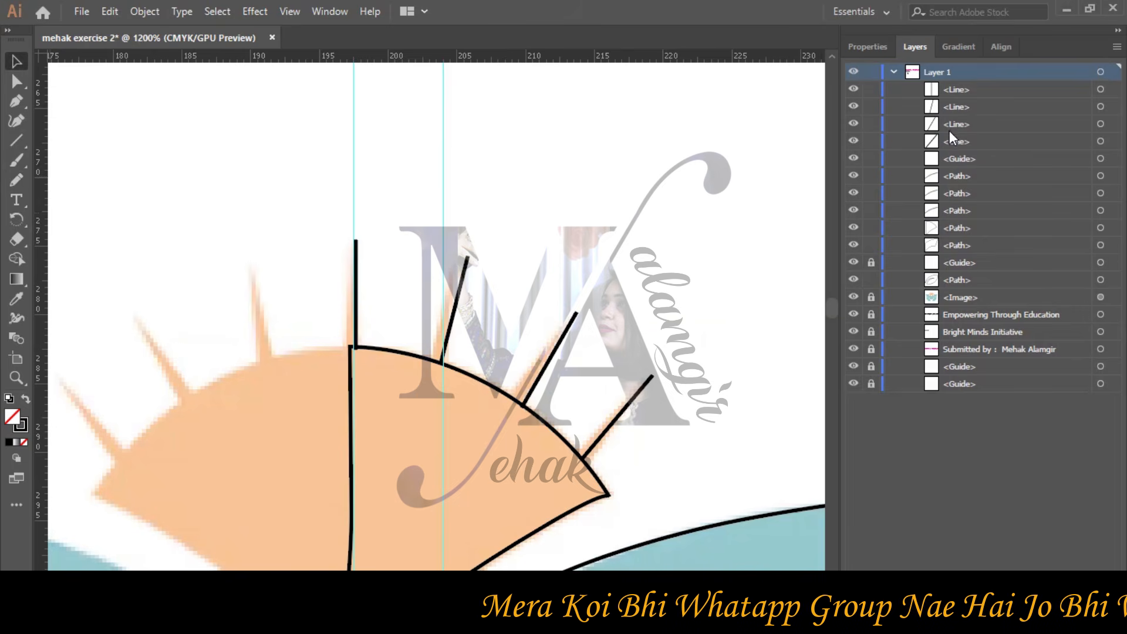
# Move the sun outline path to the top of Layer 1, above the ray lines.
pyautogui.moveTo(958, 228); pyautogui.dragTo(949, 86)
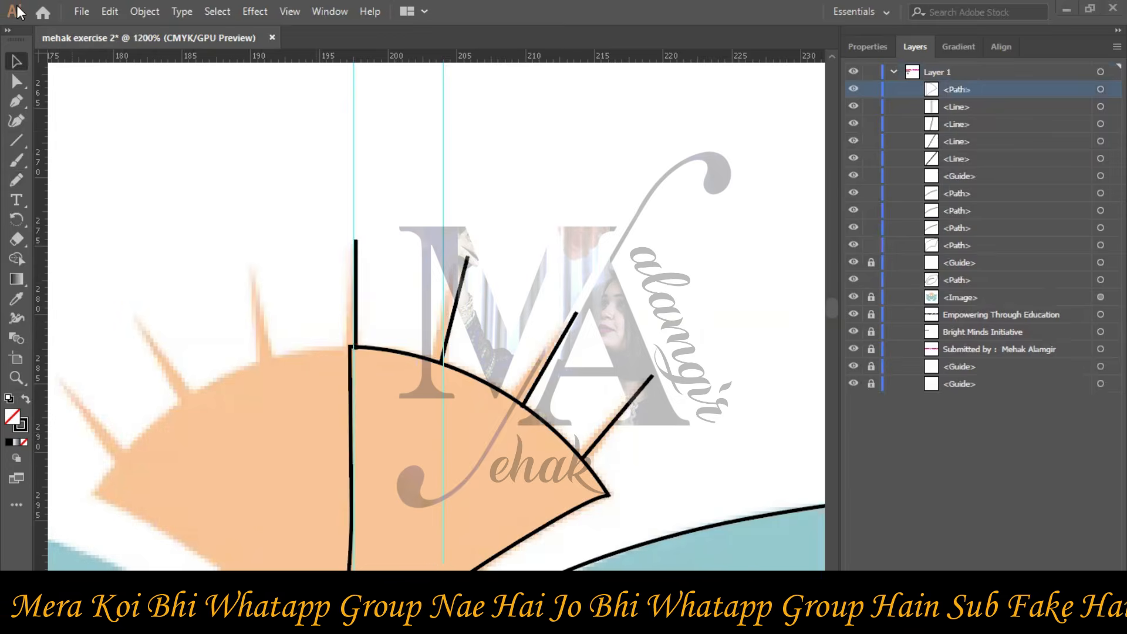
# Capture the Illustrator window showing the four ray lines and paste the screenshot into the Word document.
pyautogui.moveTo(2, 2); pyautogui.dragTo(1125, 550)
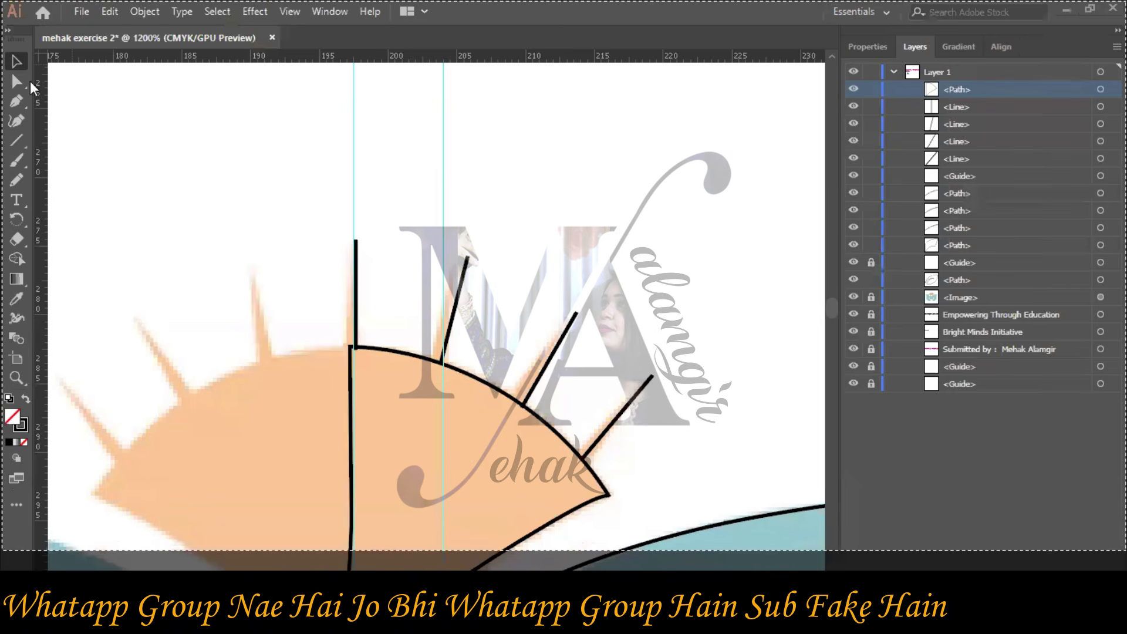
pyautogui.hotkey('ctrl', 'v')
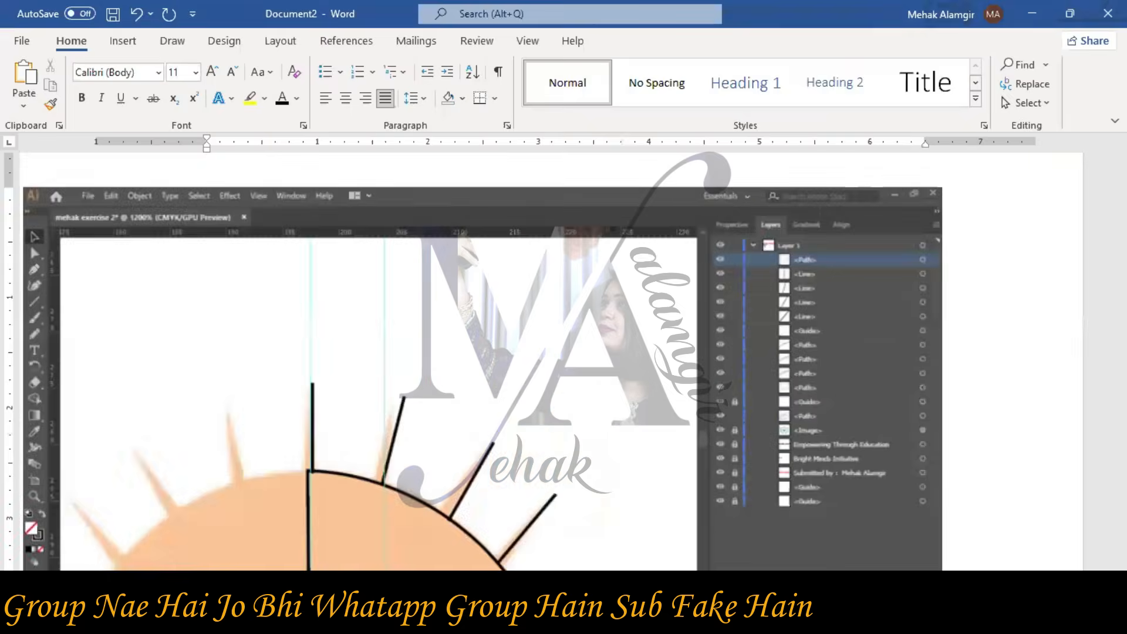
pyautogui.scroll(-7, 992, 557)
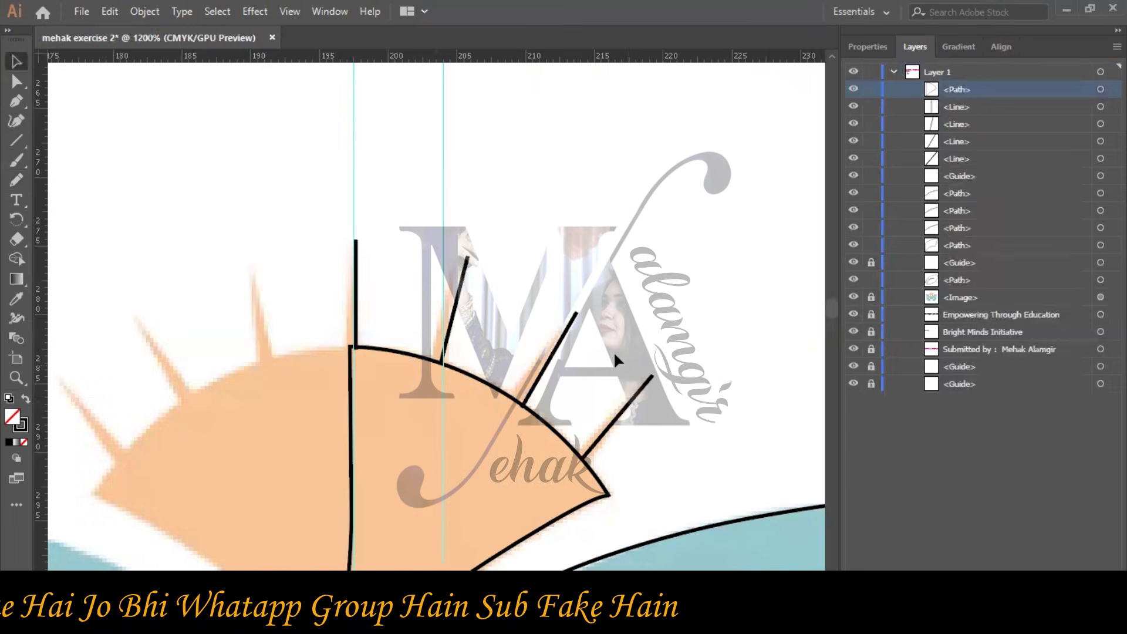
pyautogui.hotkey('ctrl', '0')
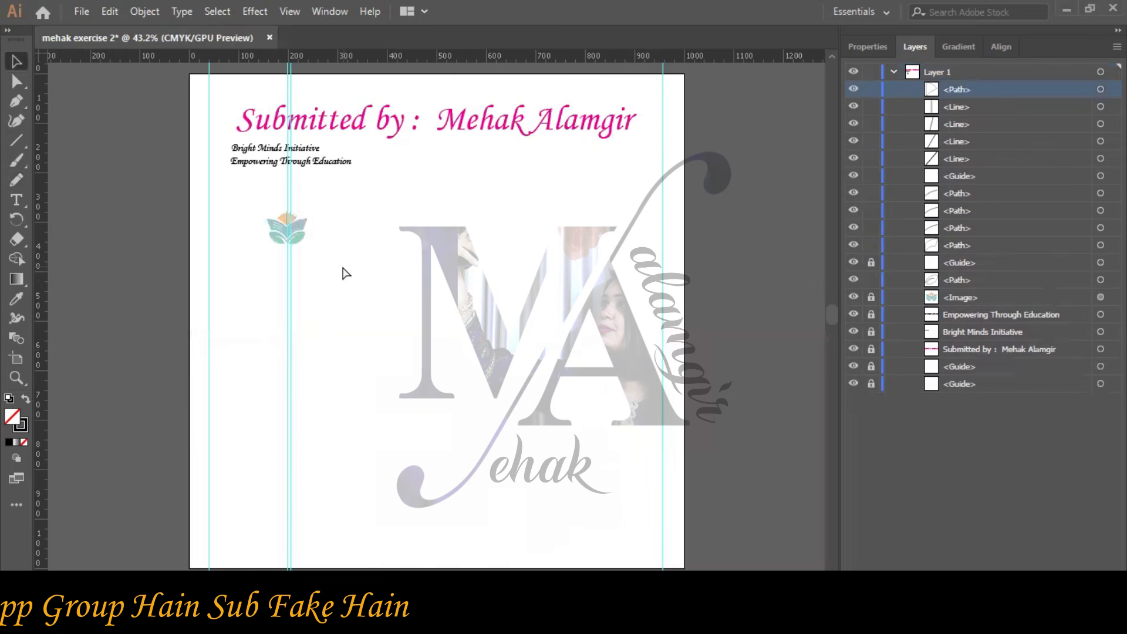
pyautogui.hotkey('ctrl', '=')
pyautogui.hotkey('ctrl', '=')
pyautogui.hotkey('ctrl', '=')
pyautogui.hotkey('ctrl', '=')
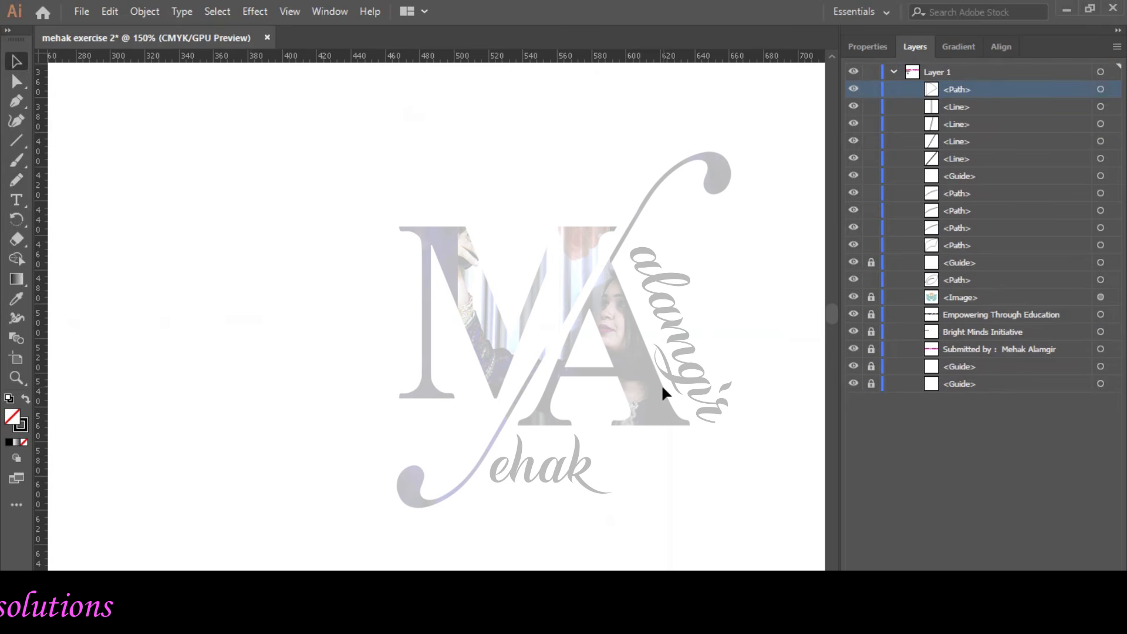
pyautogui.hotkey('ctrl', '-')
pyautogui.hotkey('ctrl', '-')
pyautogui.hotkey('ctrl', '-')
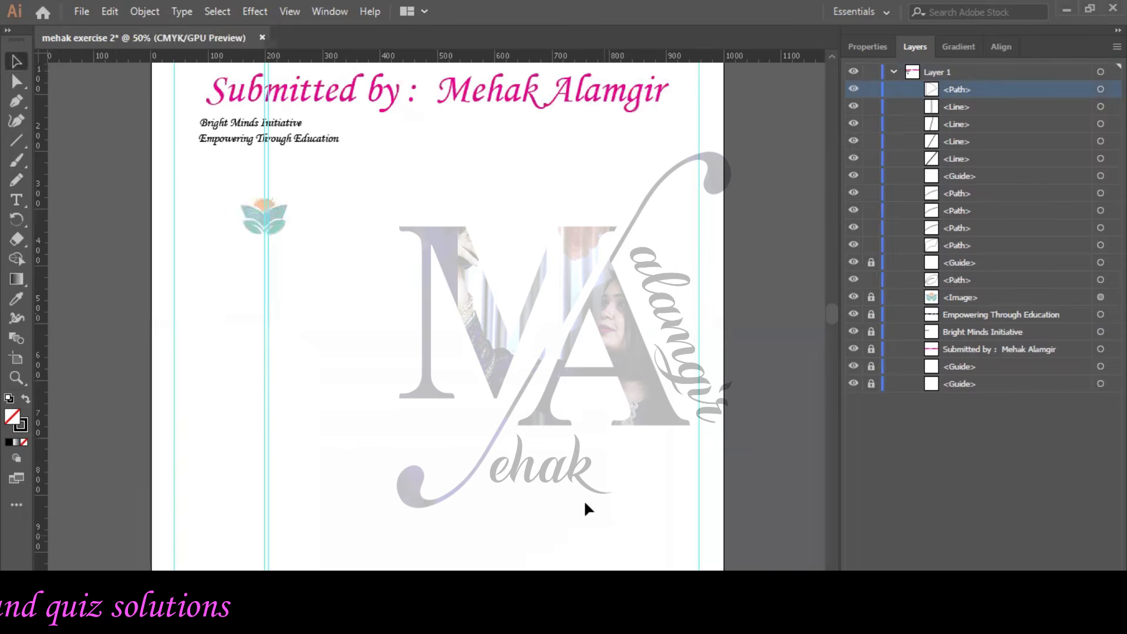
pyautogui.hscroll(-5, 583, 499)
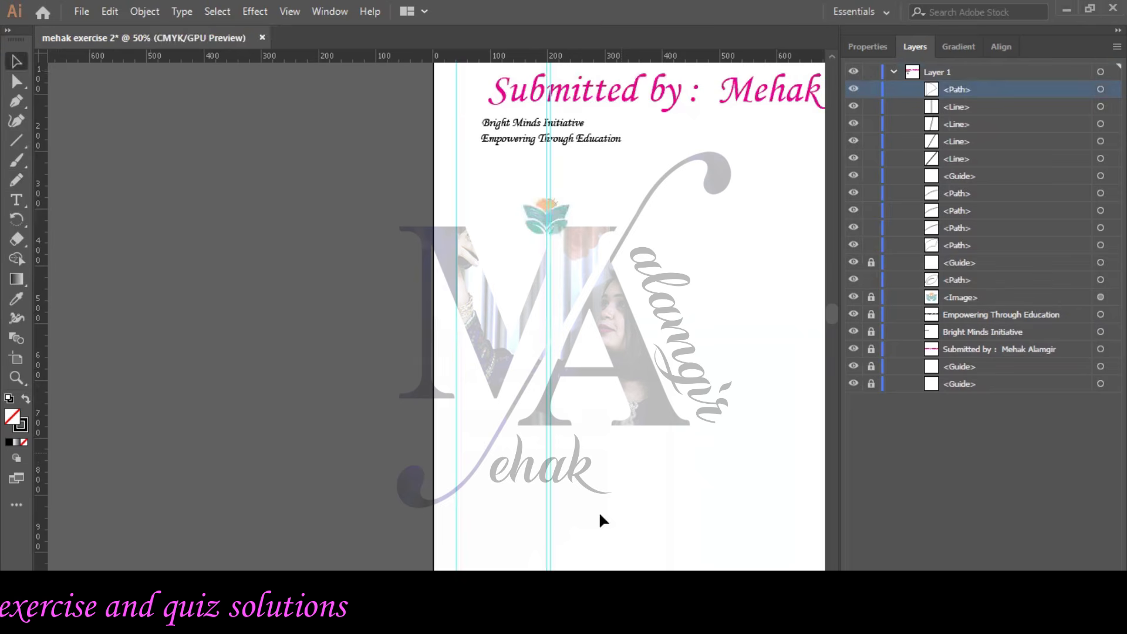
pyautogui.hotkey('ctrl', '+')
pyautogui.hotkey('ctrl', '+')
pyautogui.hotkey('ctrl', '+')
pyautogui.hotkey('ctrl', '+')
pyautogui.hotkey('ctrl', '+')
pyautogui.hotkey('ctrl', '+')
pyautogui.hotkey('ctrl', '+')
pyautogui.hotkey('ctrl', '+')
pyautogui.hotkey('ctrl', '+')
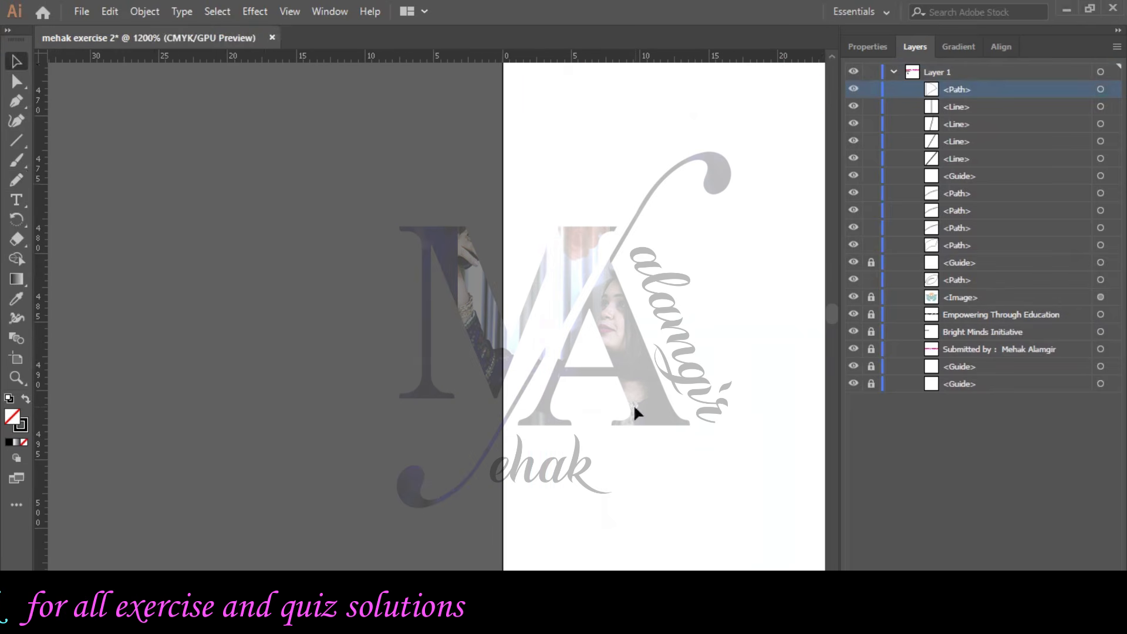
pyautogui.hscroll(10, 436, 317)
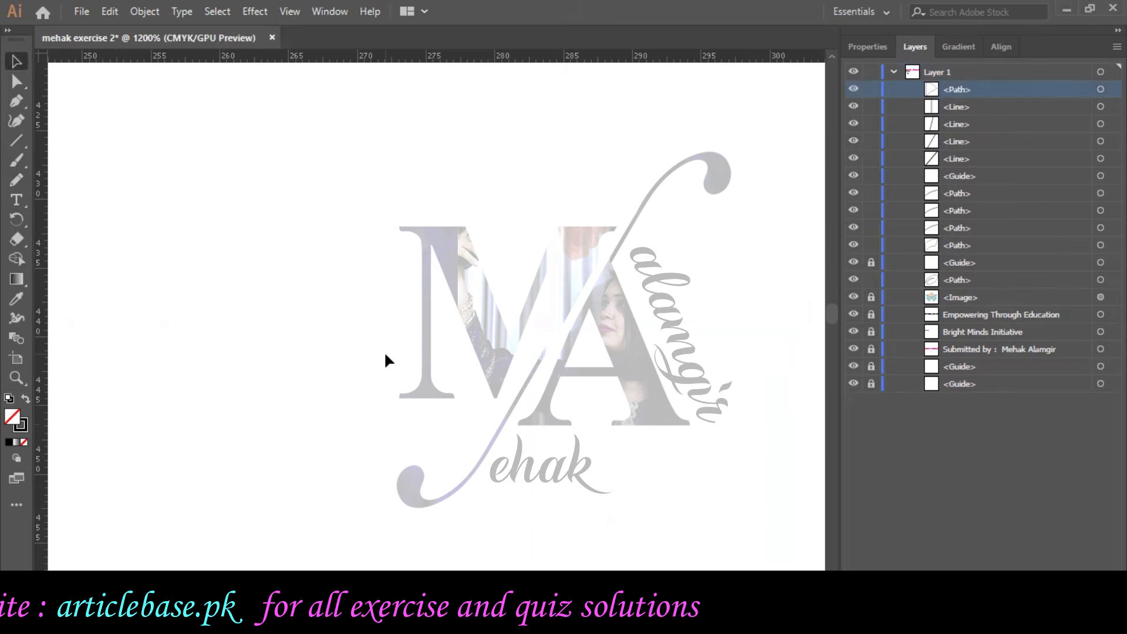
pyautogui.moveTo(830, 317); pyautogui.dragTo(822, 342)
pyautogui.hotkey('ctrl', '-')
pyautogui.hotkey('ctrl', '-')
pyautogui.hotkey('ctrl', '-')
pyautogui.hotkey('ctrl', '-')
pyautogui.hotkey('ctrl', '-')
pyautogui.hotkey('ctrl', '-')
pyautogui.hotkey('ctrl', '-')
pyautogui.hotkey('ctrl', '-')
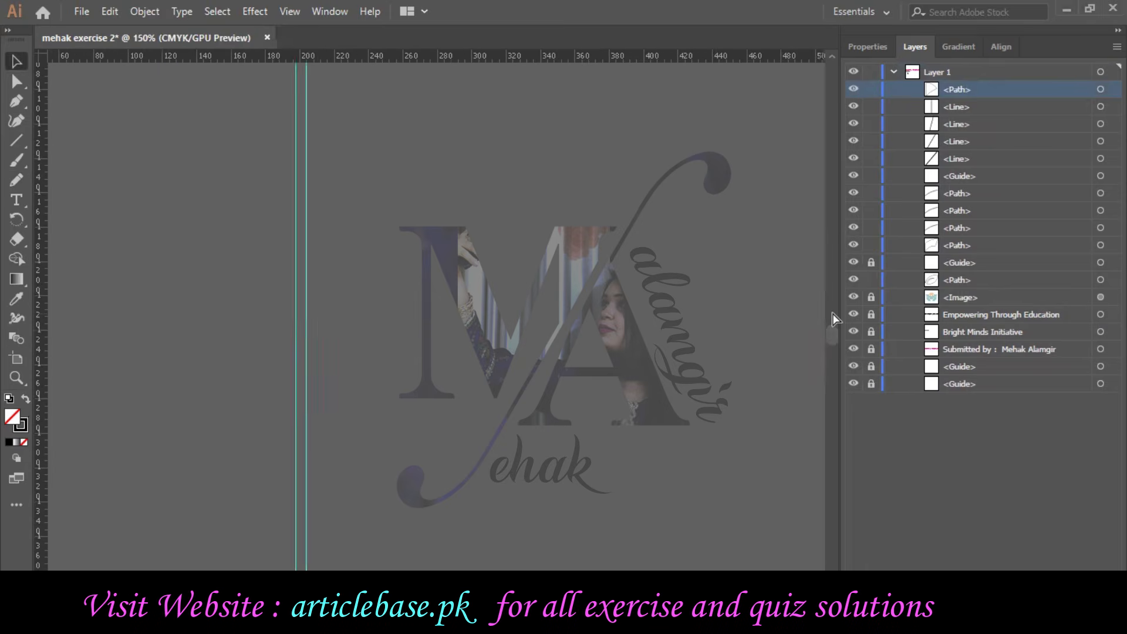
# Delete the two vertical guides crossing the emblem, at its centre and at 204 px.
pyautogui.scroll(10, 439, 205)
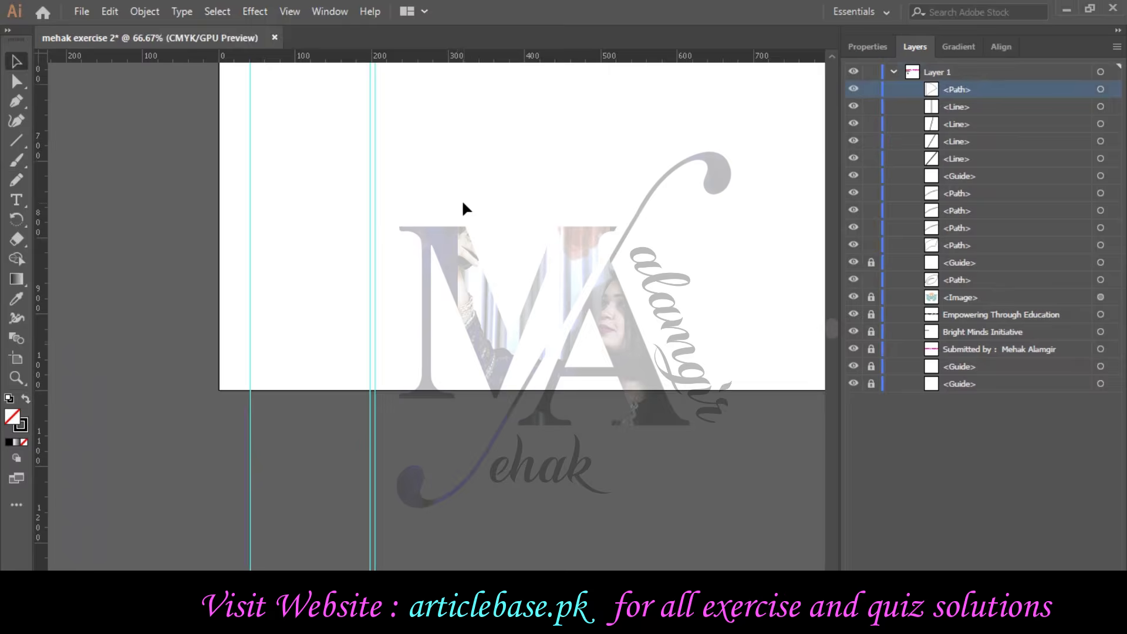
pyautogui.scroll(1, 440, 220)
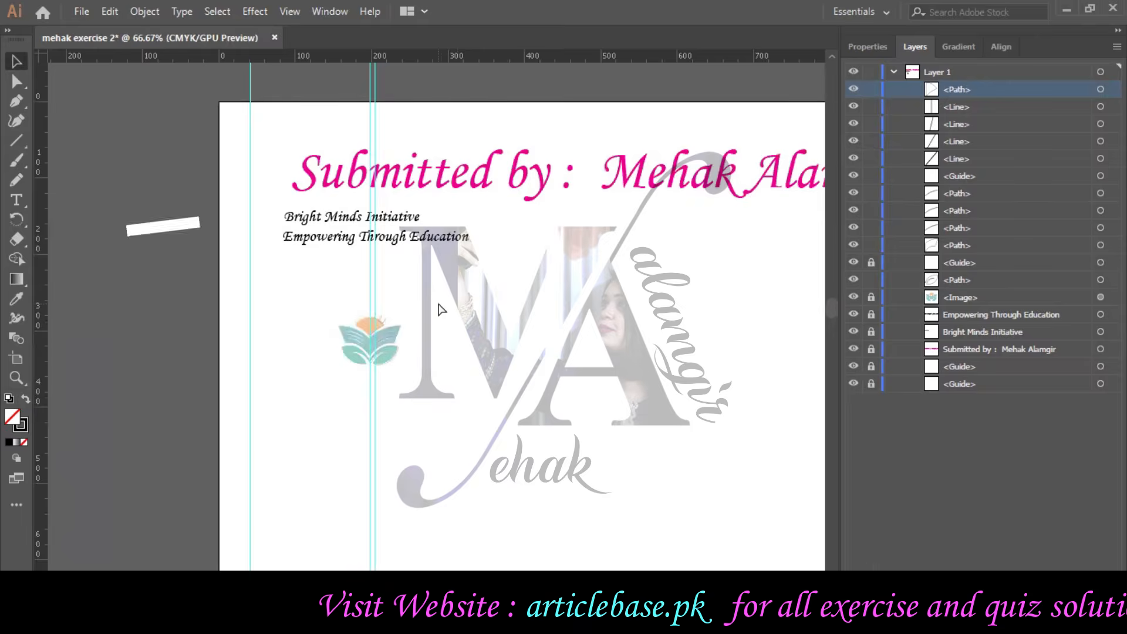
pyautogui.scroll(5, 437, 300)
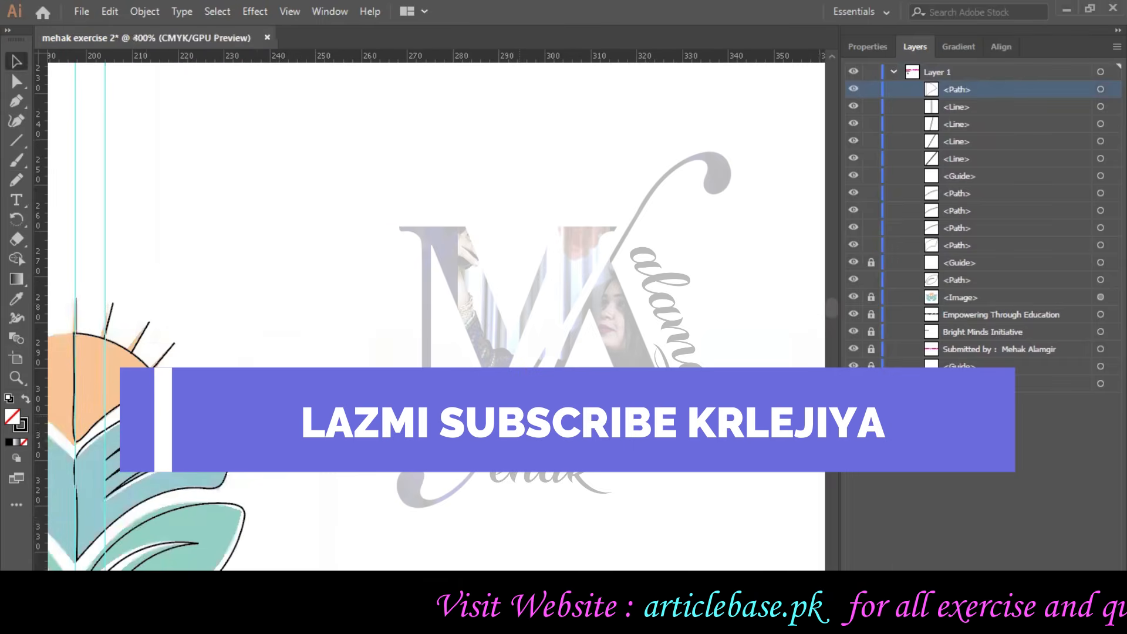
pyautogui.hscroll(-10, 437, 300)
pyautogui.hscroll(7, 572, 540)
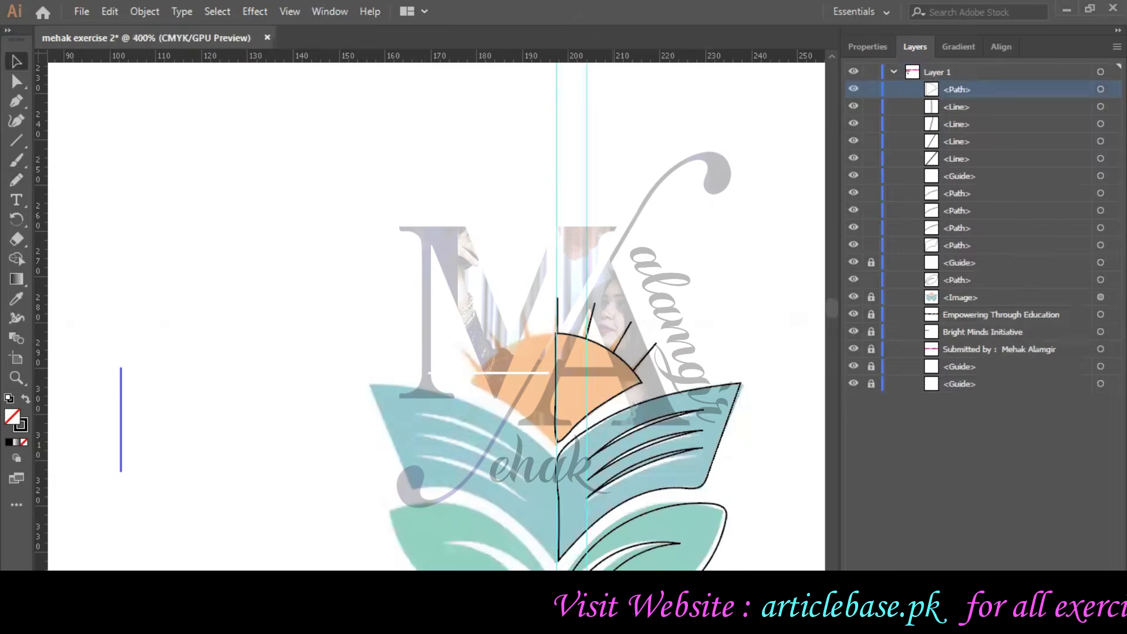
pyautogui.scroll(-4, 424, 312)
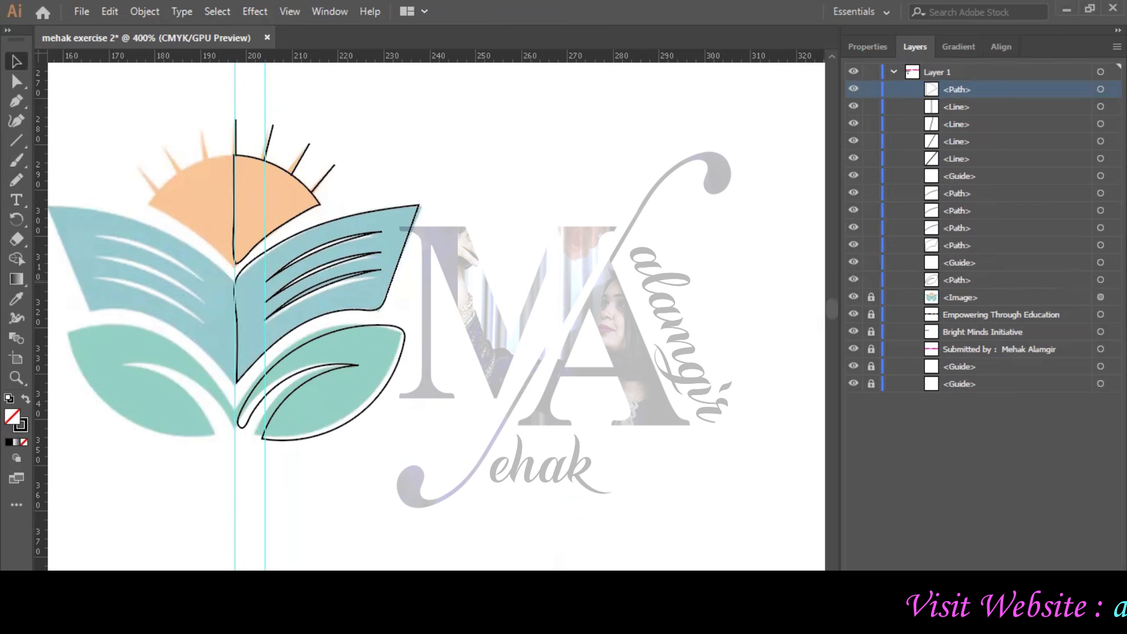
pyautogui.press('Delete')
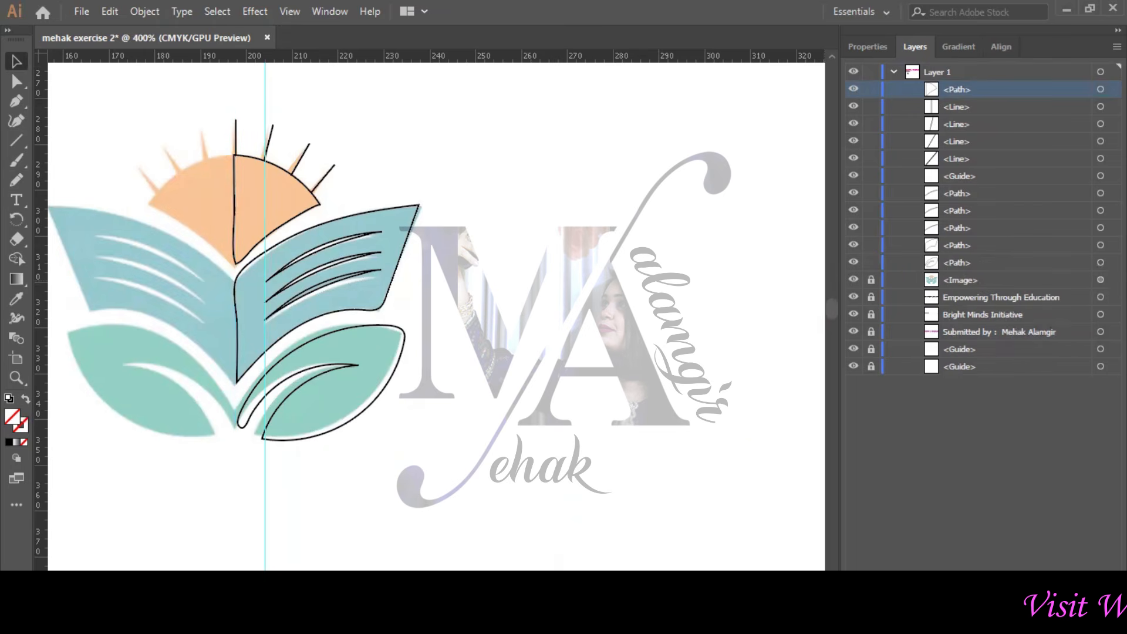
pyautogui.click(265, 94)
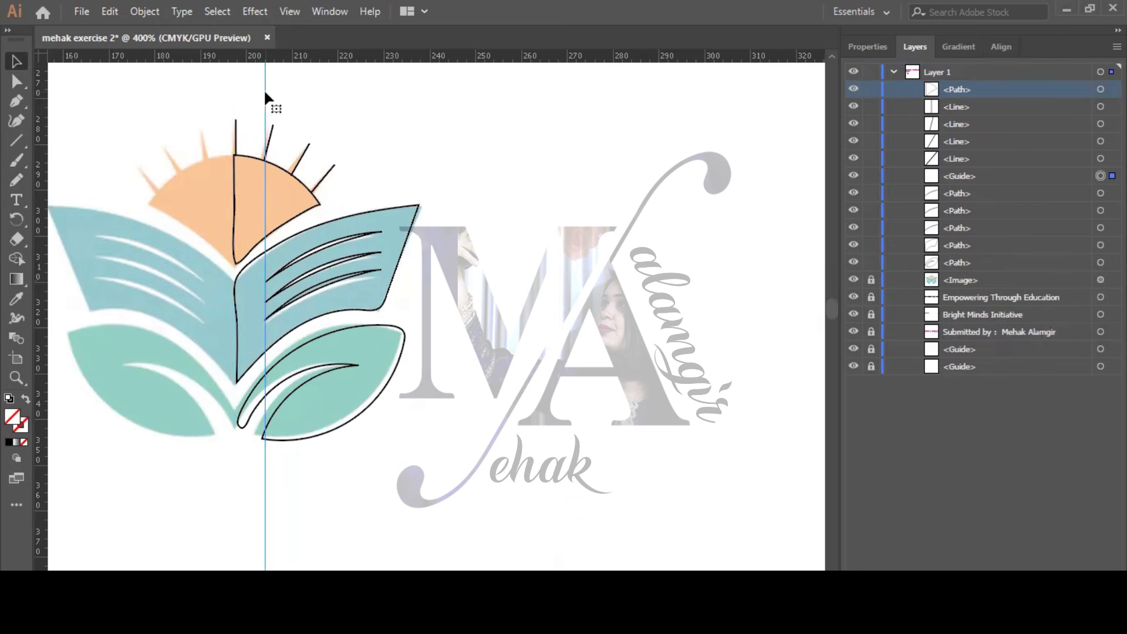
pyautogui.press('Delete')
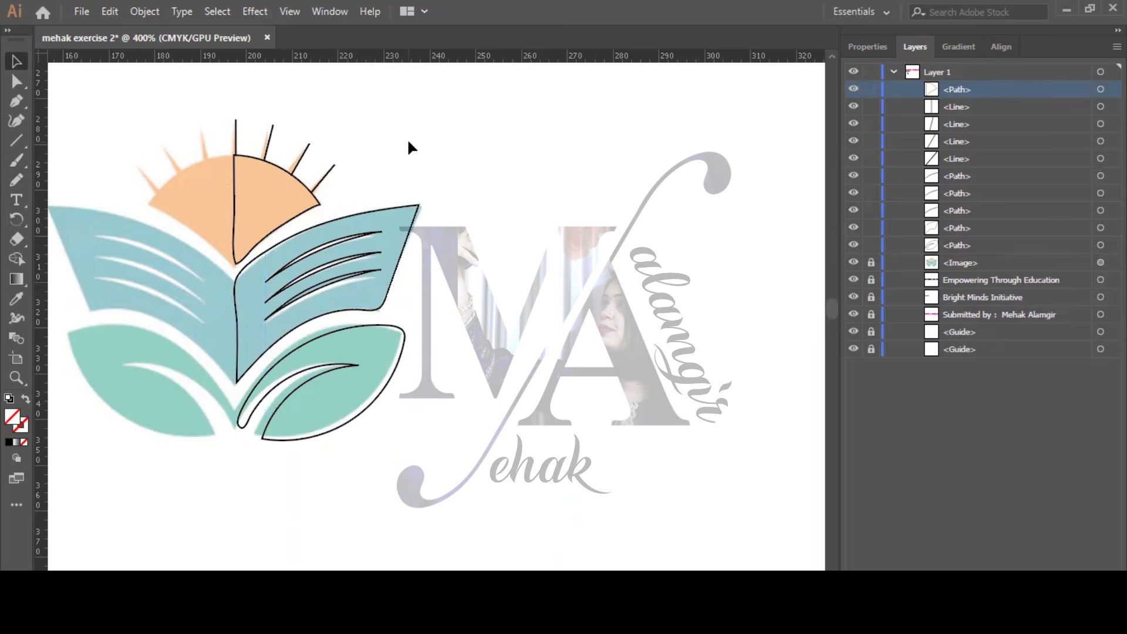
# Duplicate all traced paths and ray lines of the emblem's right half and reflect the copy across the vertical axis.
pyautogui.moveTo(221, 94); pyautogui.dragTo(411, 459)
pyautogui.moveTo(393, 399); pyautogui.dragTo(393, 400)
pyautogui.press('a')
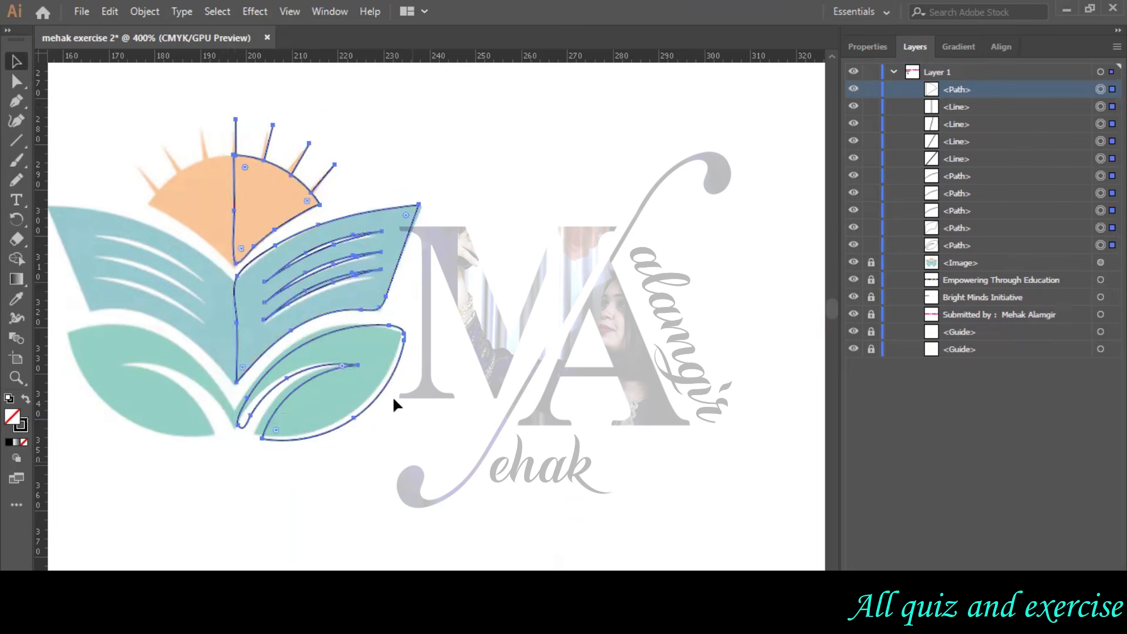
pyautogui.hotkey('ctrl', 'v')
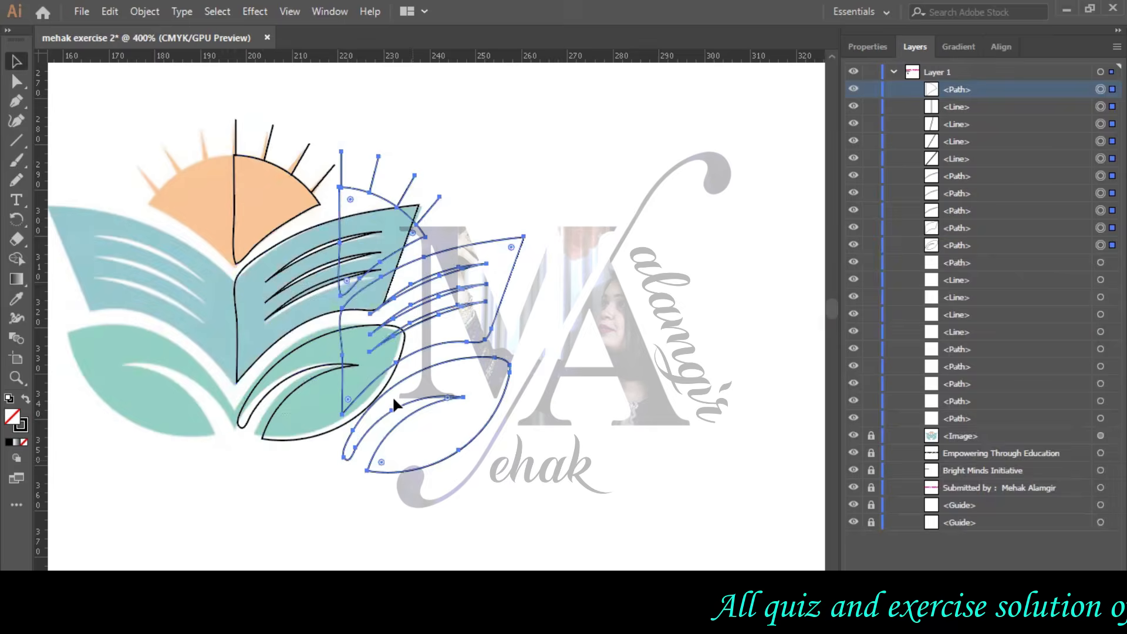
pyautogui.rightClick(461, 356)
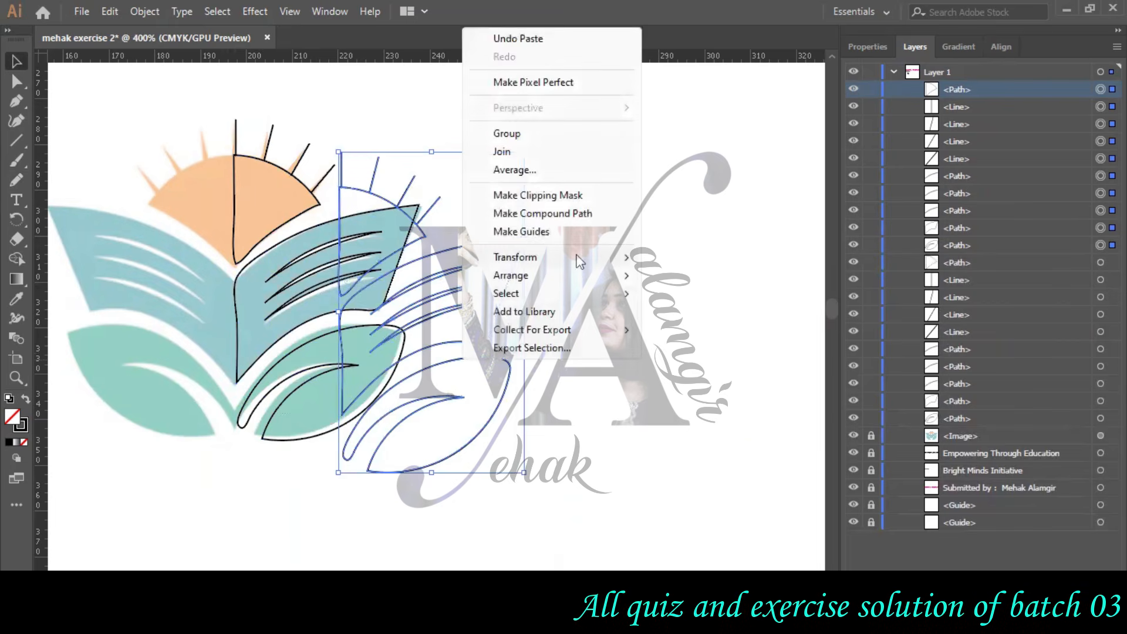
pyautogui.moveTo(638, 259)
pyautogui.click(707, 320)
pyautogui.press('Return')
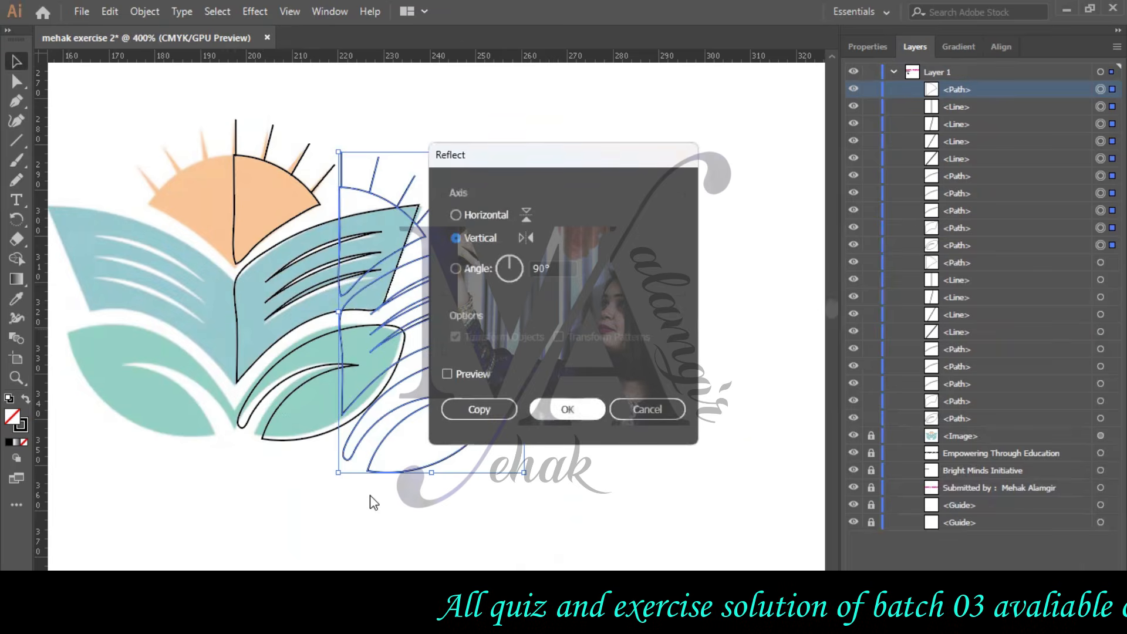
# Move the mirrored copy over the emblem's left half, meeting the original tracing along the centre line at the same height.
pyautogui.press('Left')
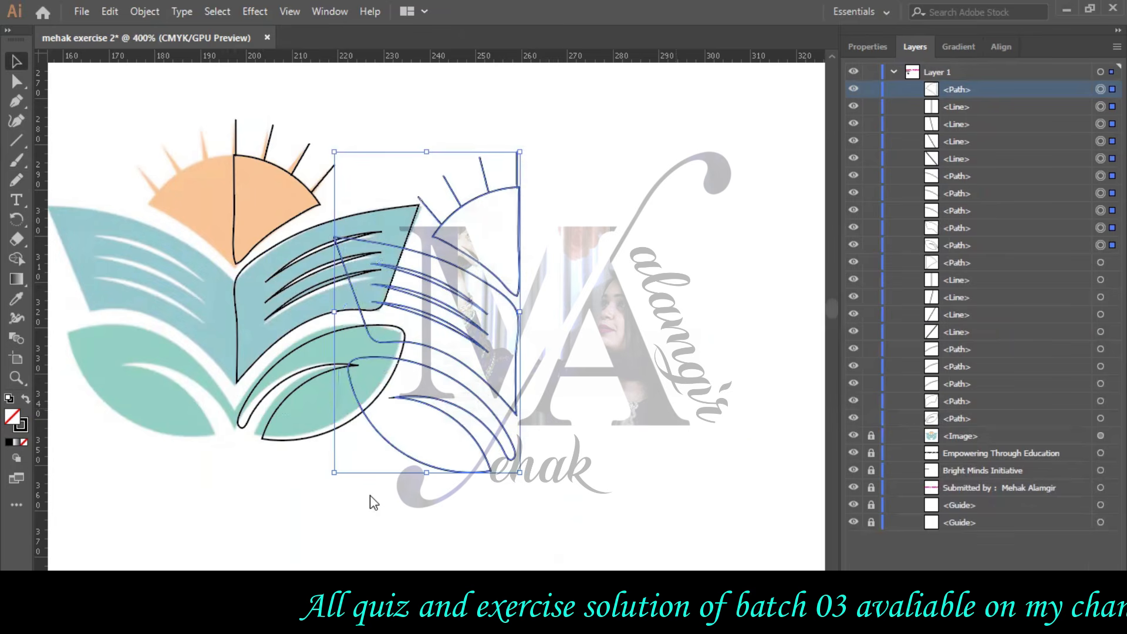
pyautogui.press('Left')
pyautogui.press('Left')
pyautogui.press('Left')
pyautogui.press('Left')
pyautogui.press('Left')
pyautogui.press('Left')
pyautogui.press('Left')
pyautogui.press('Left')
pyautogui.press('Left')
pyautogui.press('Left')
pyautogui.press('Left')
pyautogui.press('Left')
pyautogui.press('Left')
pyautogui.press('Left')
pyautogui.press('Left')
pyautogui.press('Left')
pyautogui.press('Left')
pyautogui.press('Left')
pyautogui.press('Left')
pyautogui.press('Left')
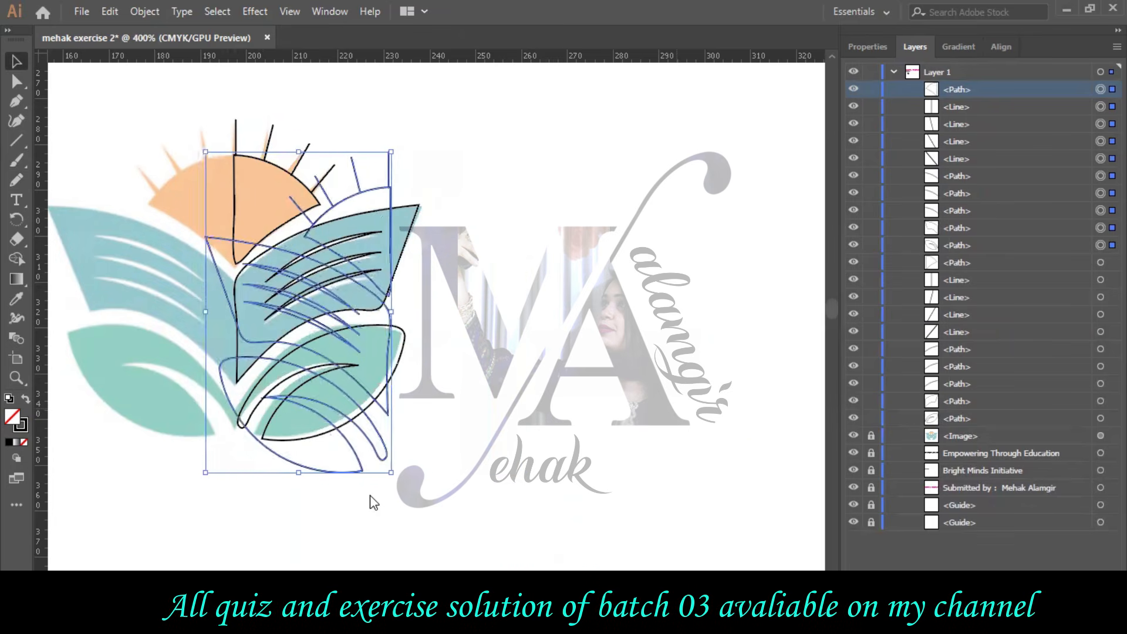
pyautogui.press('Left')
pyautogui.press('Left')
pyautogui.press('Left')
pyautogui.press('Left')
pyautogui.press('Left')
pyautogui.press('Left')
pyautogui.press('Left')
pyautogui.press('Left')
pyautogui.press('Left')
pyautogui.press('Left')
pyautogui.press('Left')
pyautogui.press('Left')
pyautogui.press('Left')
pyautogui.press('Left')
pyautogui.press('Left')
pyautogui.press('Left')
pyautogui.press('Left')
pyautogui.press('Left')
pyautogui.press('Left')
pyautogui.press('Left')
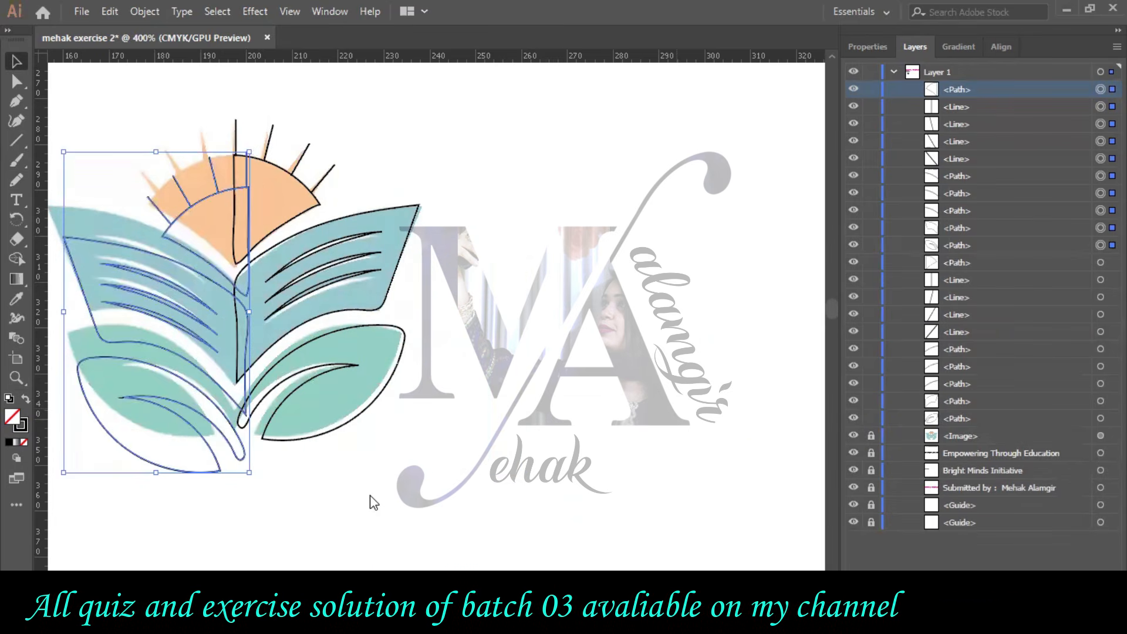
pyautogui.press('Up')
pyautogui.press('Up')
pyautogui.press('Up')
pyautogui.press('Up')
pyautogui.press('Up')
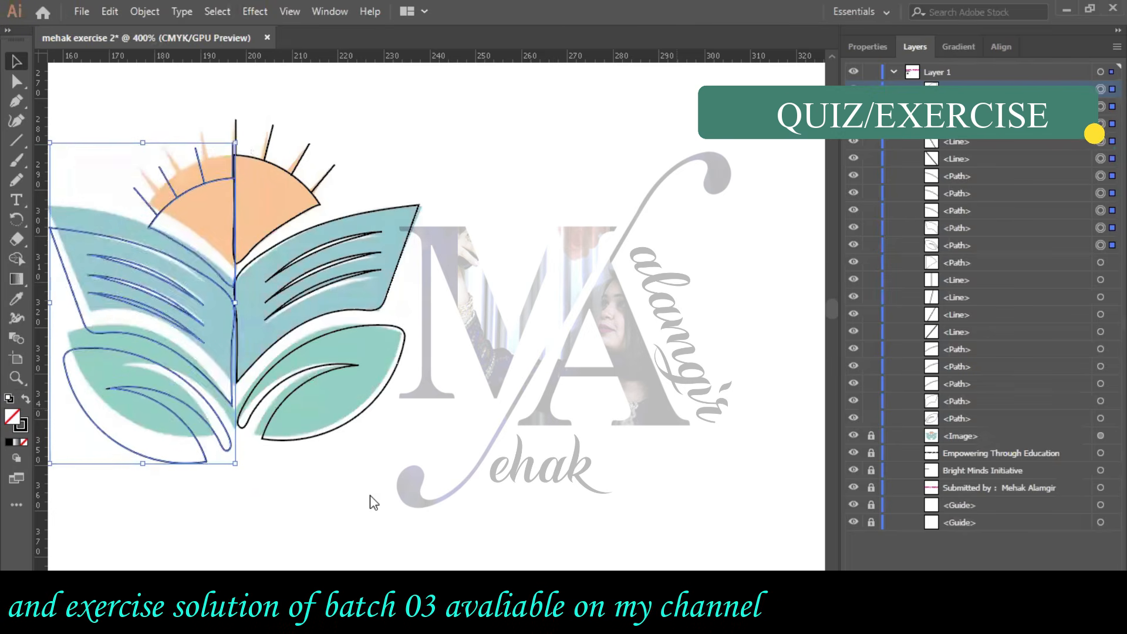
pyautogui.press('Up')
pyautogui.press('Up')
pyautogui.press('Up')
pyautogui.press('Right')
pyautogui.press('Right')
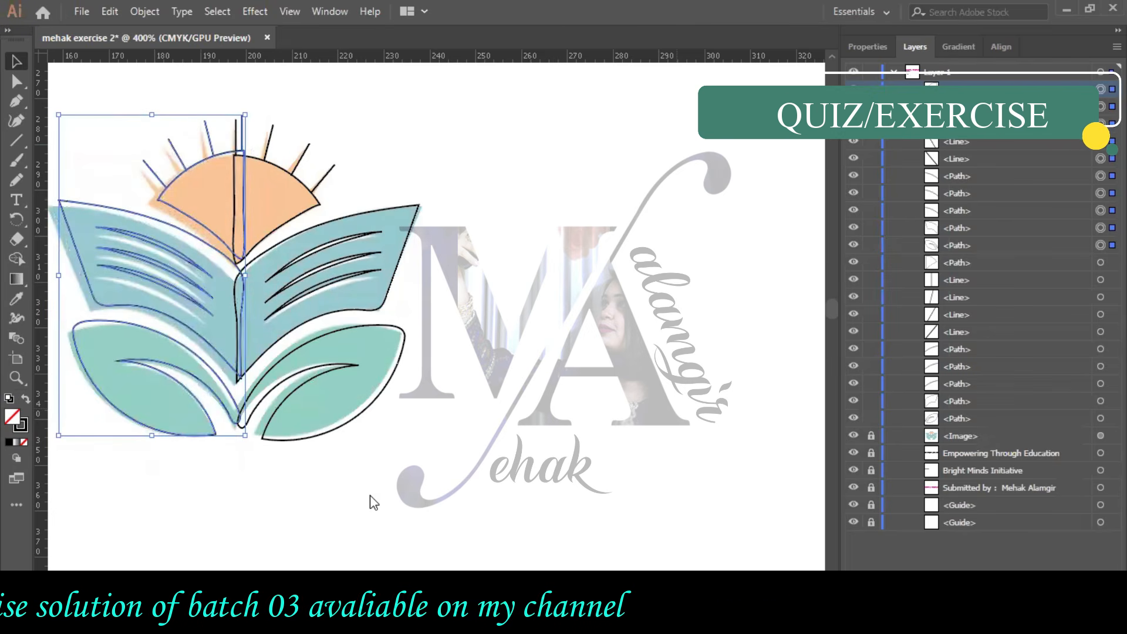
pyautogui.press('Left')
pyautogui.press('Down')
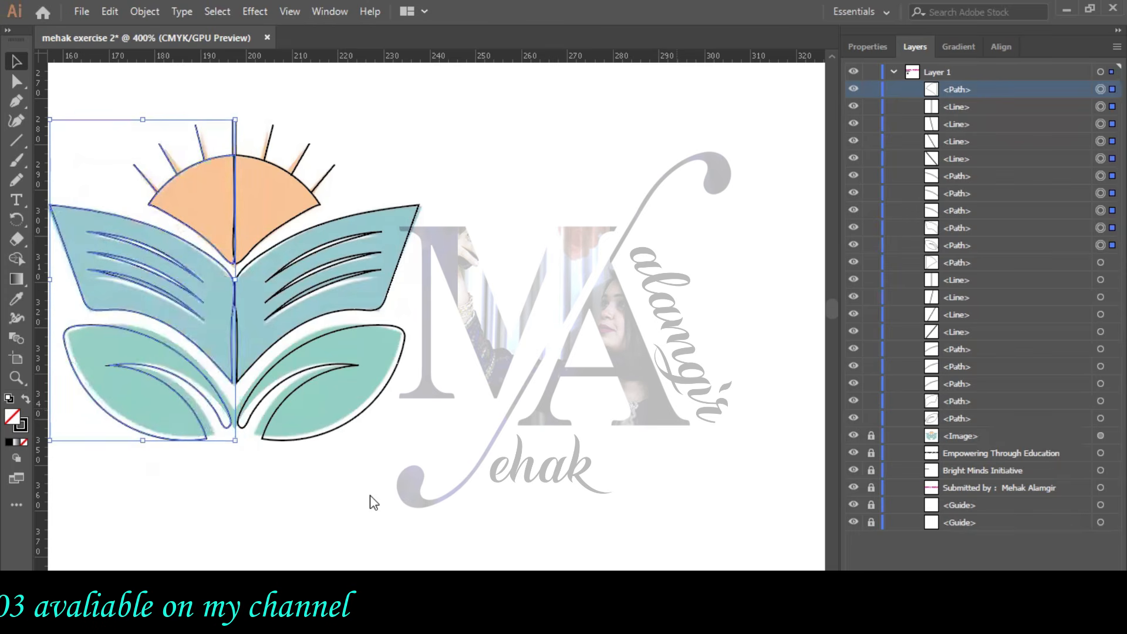
pyautogui.press('Right')
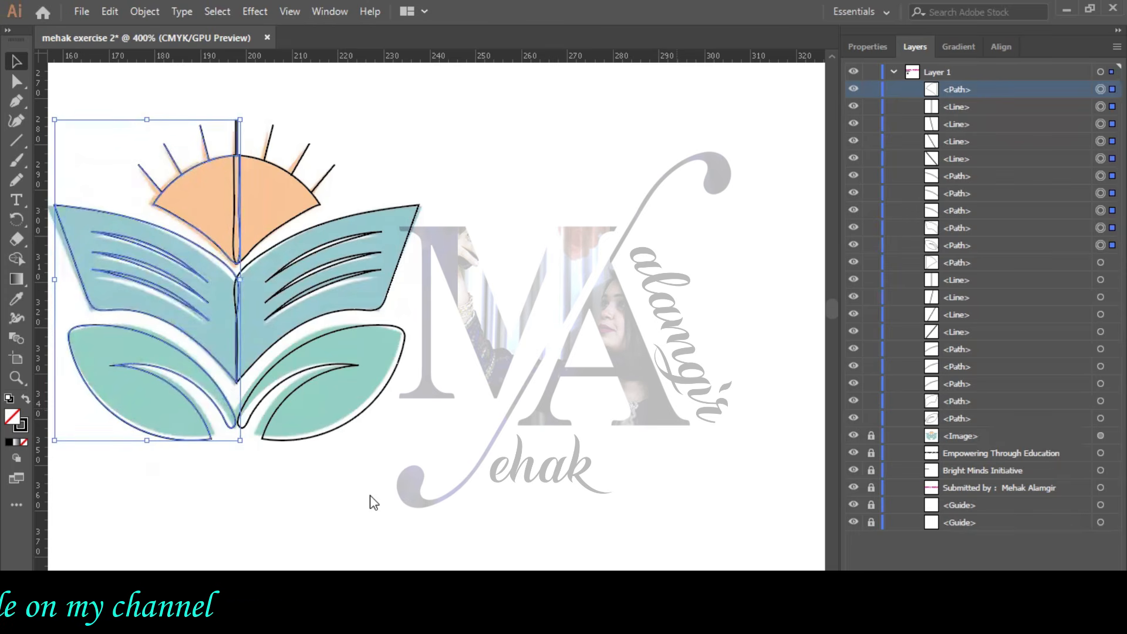
pyautogui.press('Left')
# Inspect the centre seam up close and shift the mirrored half slightly left to leave a narrow gap between the halves.
pyautogui.hotkey('ctrl', '=')
pyautogui.hotkey('ctrl', '=')
pyautogui.hotkey('ctrl', '=')
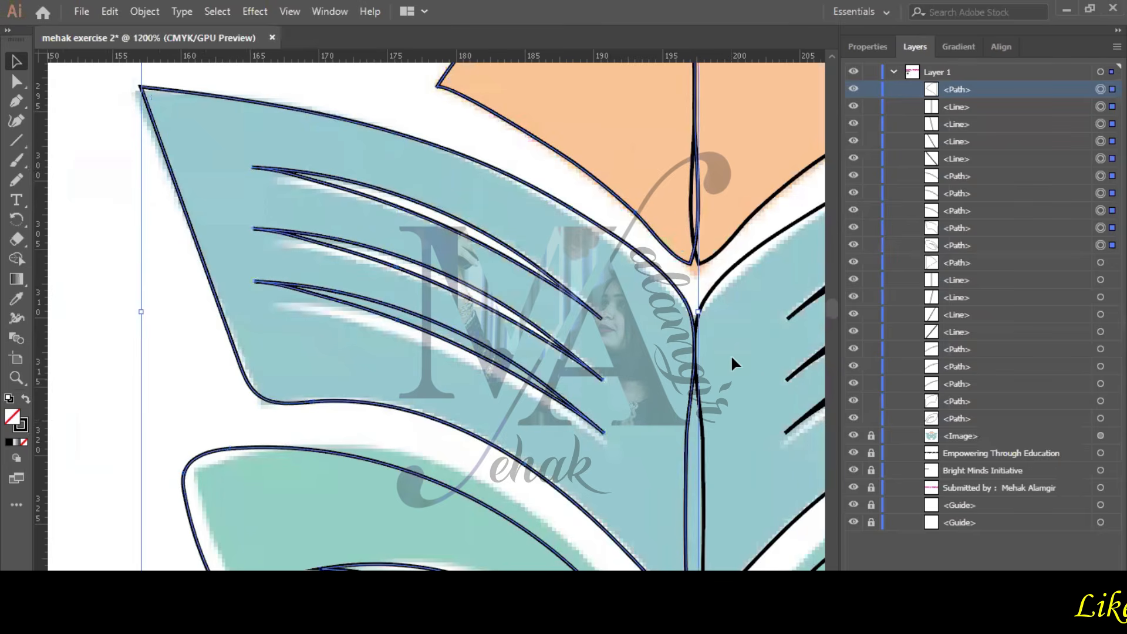
pyautogui.scroll(5, 710, 297)
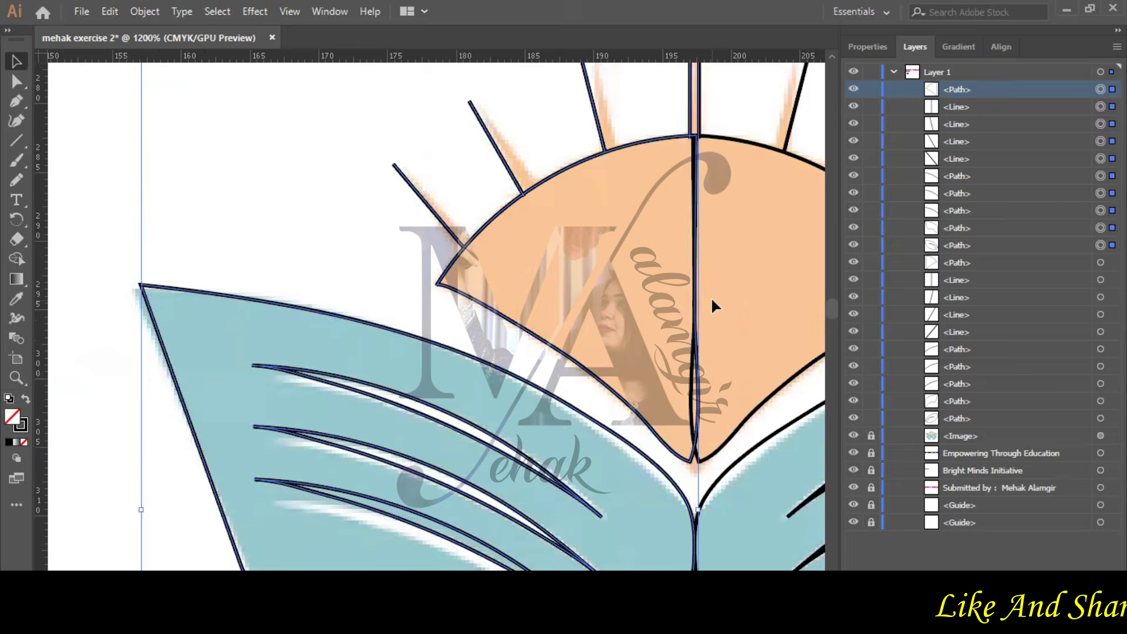
pyautogui.scroll(-7, 710, 297)
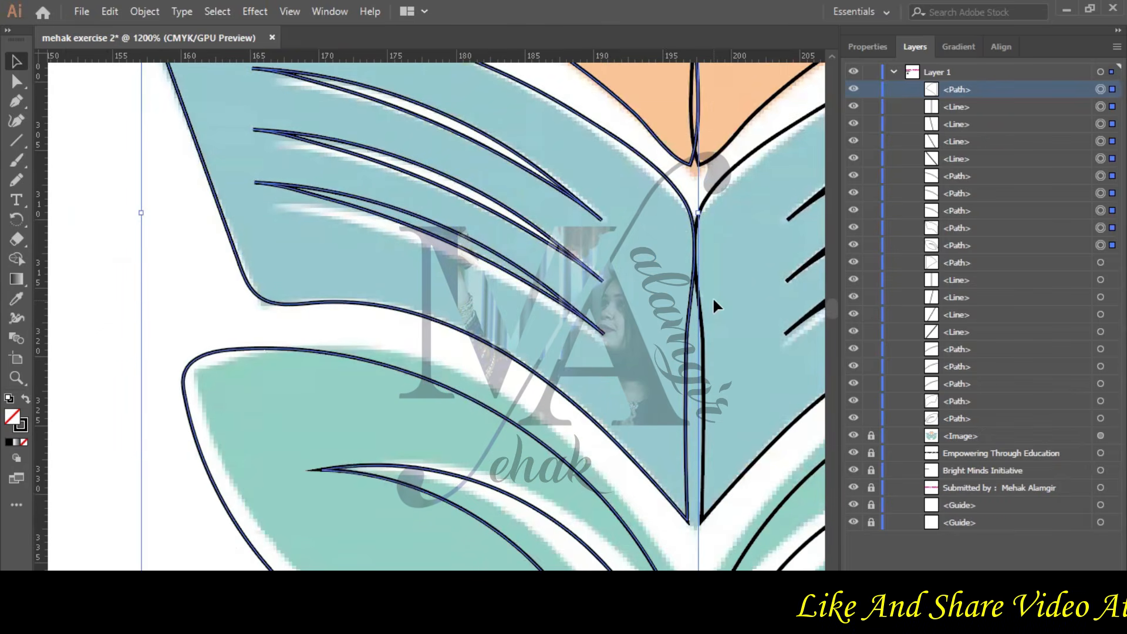
pyautogui.scroll(-4, 713, 300)
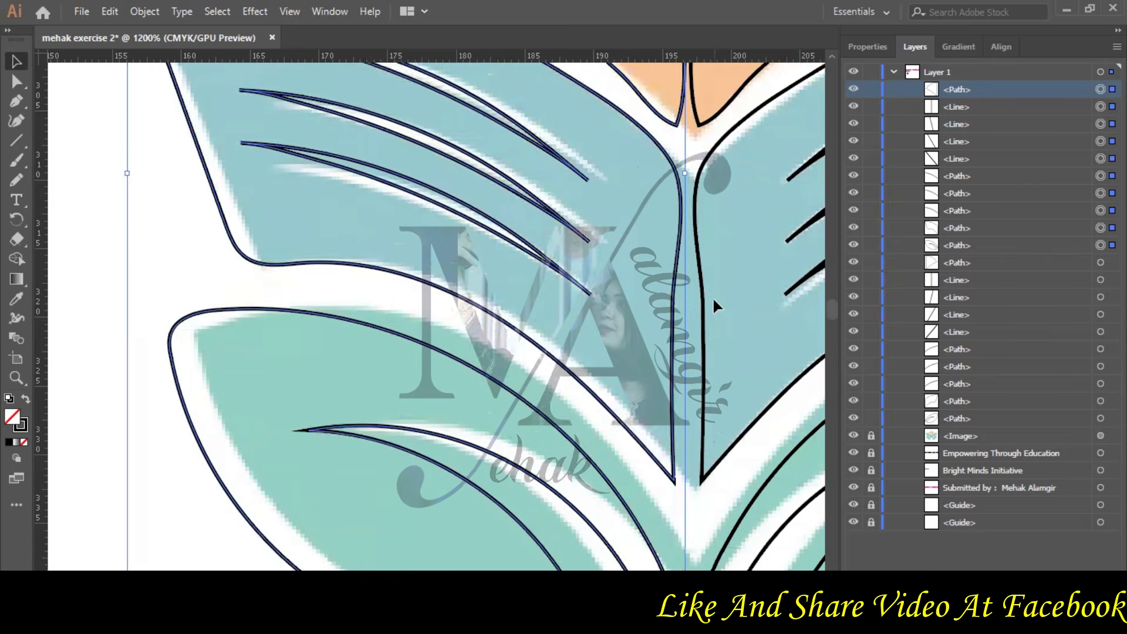
pyautogui.scroll(10, 716, 297)
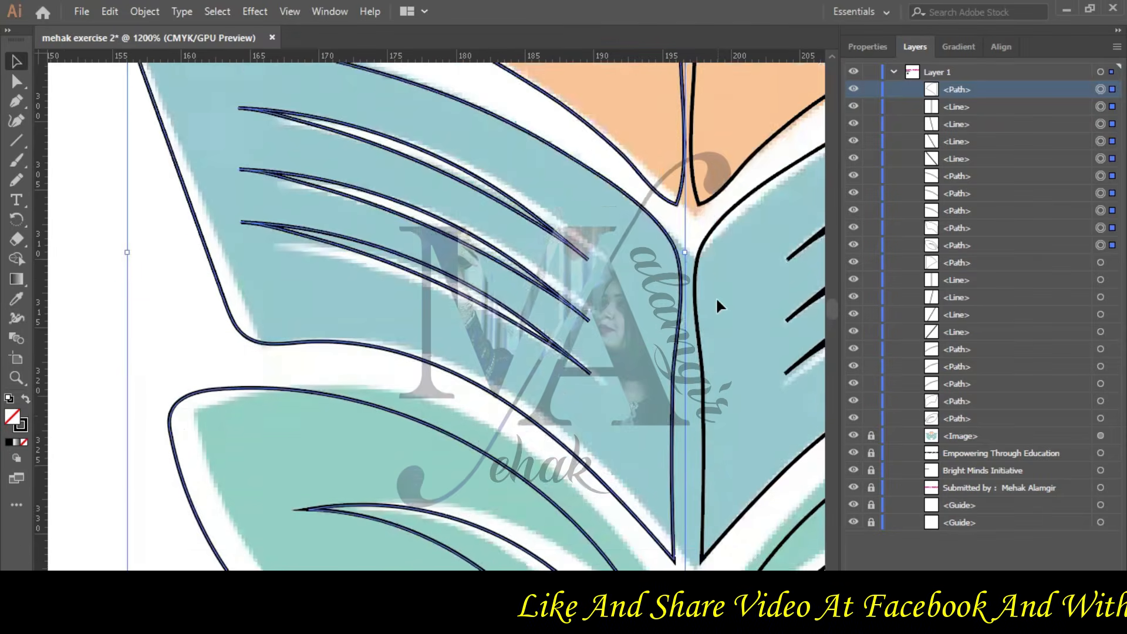
pyautogui.scroll(3, 716, 297)
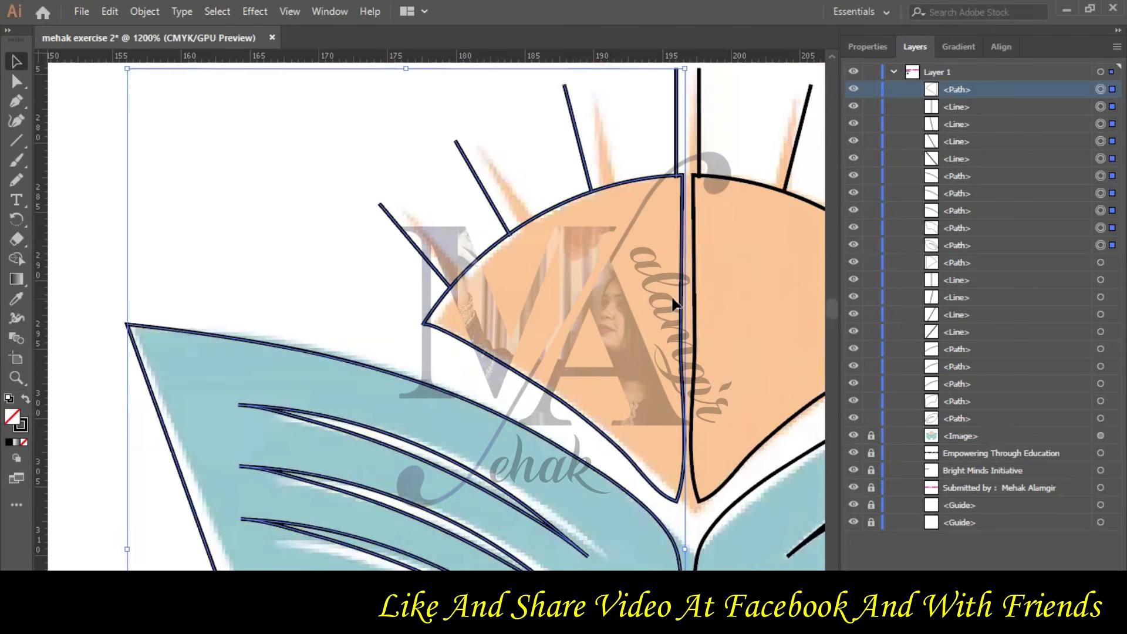
pyautogui.click(100, 219)
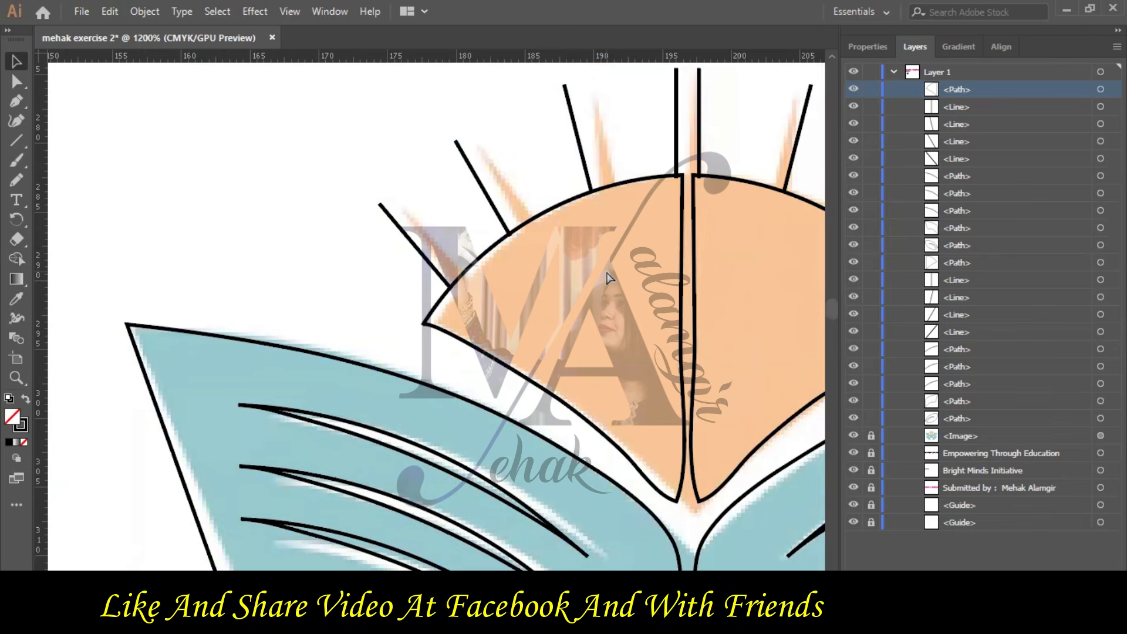
pyautogui.hotkey('ctrl', '0')
pyautogui.hotkey('ctrl', '1')
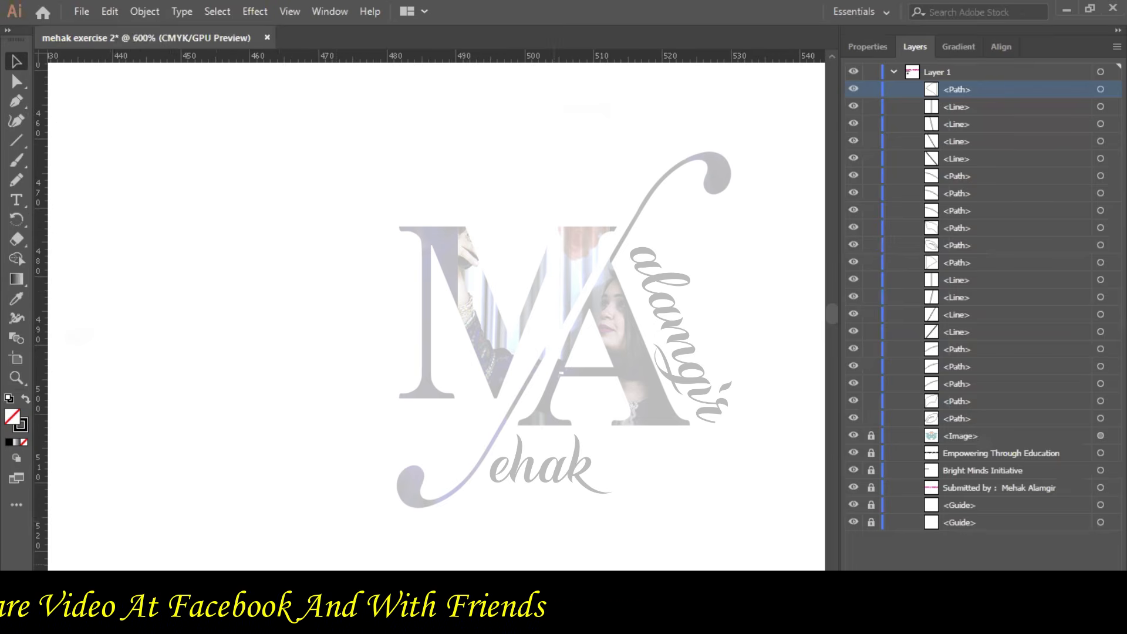
pyautogui.hotkey('ctrl', '=')
pyautogui.hotkey('ctrl', '=')
pyautogui.hotkey('ctrl', '=')
pyautogui.hotkey('ctrl', '=')
pyautogui.hotkey('ctrl', '=')
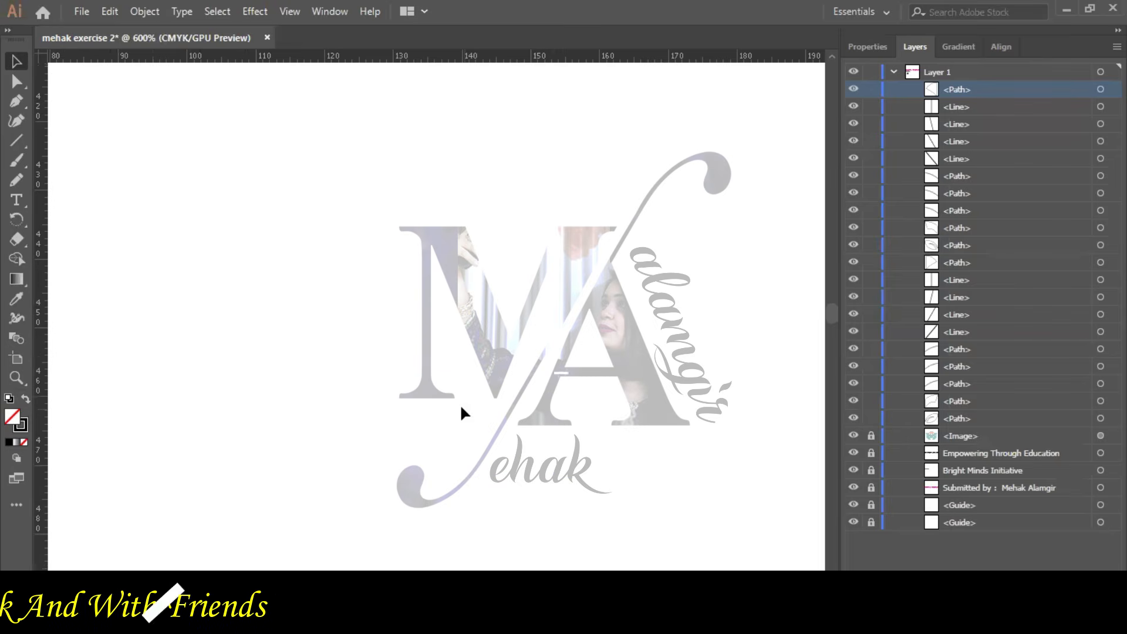
# Select the whole traced emblem and shift it right, clear of the small coloured reference logo.
pyautogui.hotkey('ctrl', '0')
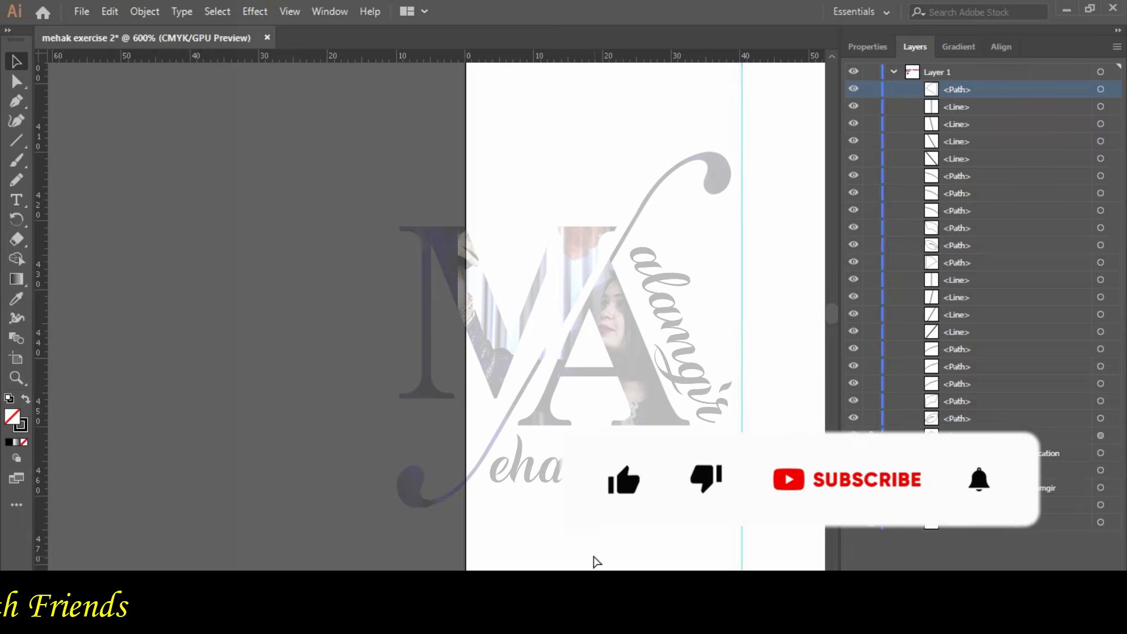
pyautogui.moveTo(246, 193); pyautogui.dragTo(498, 397)
pyautogui.click(527, 352)
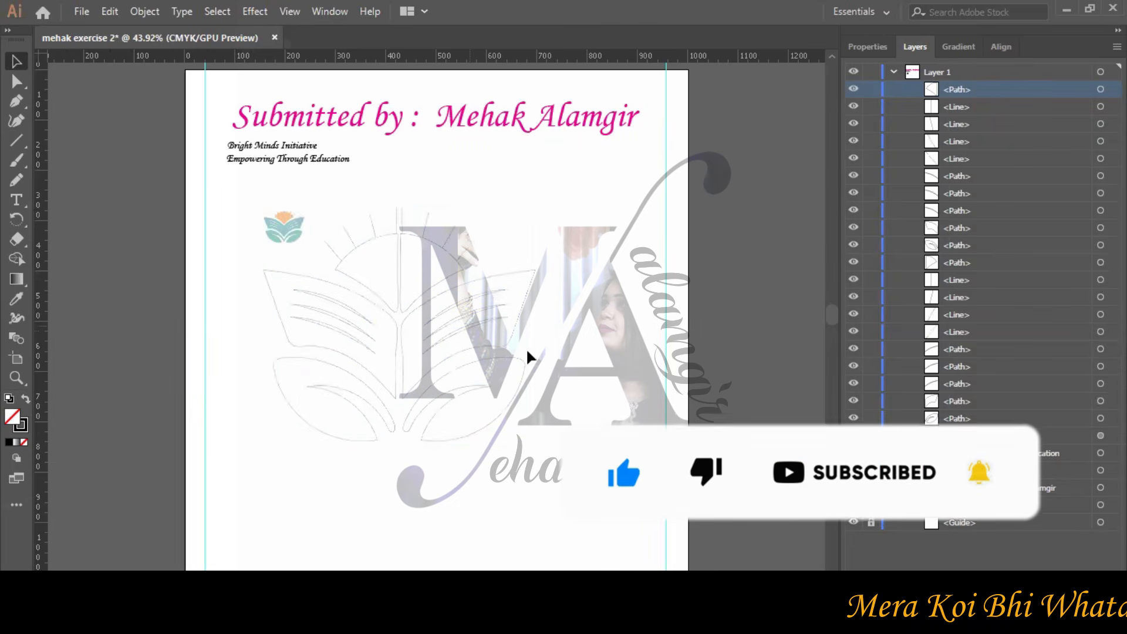
pyautogui.moveTo(243, 188); pyautogui.dragTo(513, 408)
pyautogui.click(315, 220)
pyautogui.press('Right')
pyautogui.press('Right')
pyautogui.press('Right')
pyautogui.press('Right')
pyautogui.press('Right')
pyautogui.press('Right')
pyautogui.press('Right')
pyautogui.press('Right')
pyautogui.press('Right')
pyautogui.press('Right')
pyautogui.press('Right')
pyautogui.press('Right')
pyautogui.press('Right')
pyautogui.press('Right')
pyautogui.press('Right')
pyautogui.press('Right')
pyautogui.press('Right')
pyautogui.press('Right')
pyautogui.press('Right')
pyautogui.press('Right')
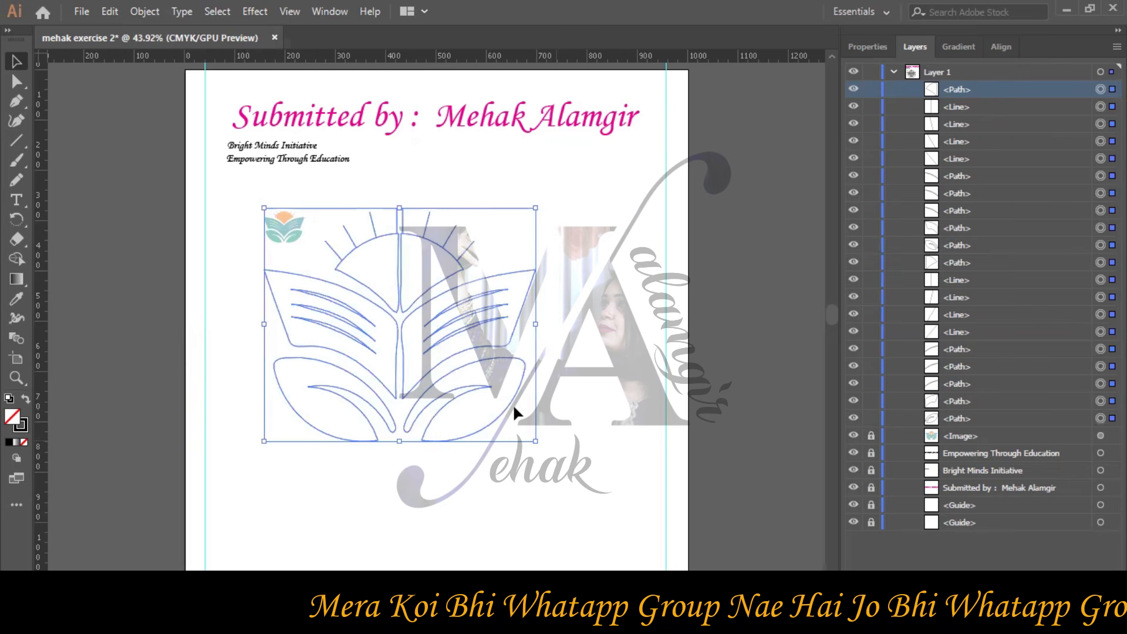
pyautogui.press('Right')
pyautogui.press('Right')
pyautogui.press('Right')
pyautogui.press('Right')
pyautogui.press('Right')
pyautogui.press('Right')
pyautogui.press('Right')
pyautogui.press('Right')
pyautogui.press('Right')
pyautogui.press('Right')
pyautogui.press('Right')
pyautogui.press('Right')
pyautogui.press('Right')
pyautogui.press('Right')
pyautogui.press('Right')
pyautogui.press('Right')
pyautogui.press('Right')
pyautogui.press('Right')
pyautogui.press('Right')
pyautogui.press('Right')
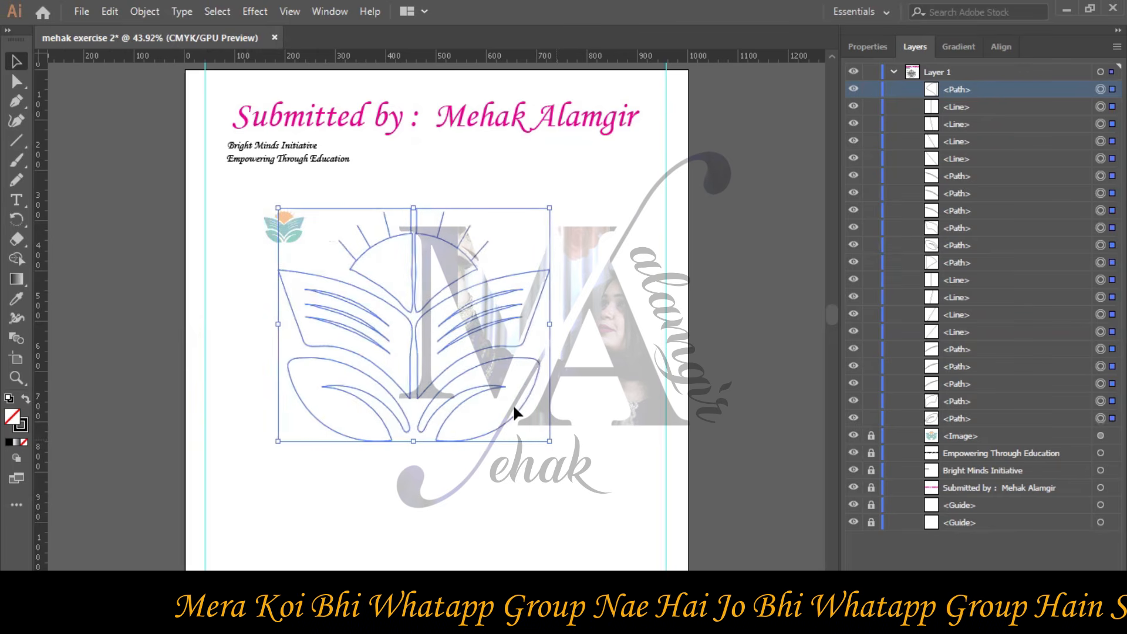
pyautogui.press('Right')
pyautogui.press('Right')
pyautogui.press('Right')
pyautogui.press('Right')
pyautogui.press('Right')
pyautogui.press('Right')
pyautogui.press('Right')
pyautogui.press('Right')
pyautogui.press('Right')
pyautogui.press('Right')
pyautogui.press('Right')
pyautogui.press('Right')
pyautogui.press('Right')
pyautogui.press('Right')
pyautogui.press('Right')
pyautogui.press('Right')
pyautogui.press('Right')
pyautogui.press('Right')
pyautogui.press('Right')
pyautogui.press('Right')
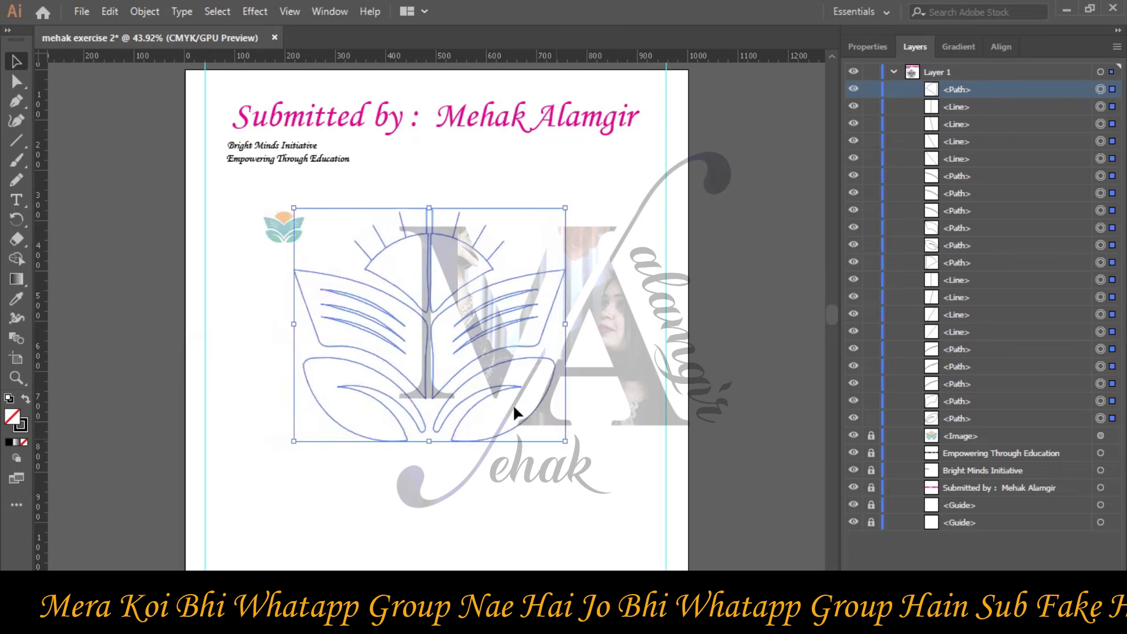
pyautogui.press('Right')
pyautogui.press('Right')
pyautogui.press('Right')
pyautogui.press('Right')
pyautogui.press('Right')
pyautogui.press('Right')
pyautogui.press('Right')
pyautogui.press('Right')
pyautogui.press('Right')
pyautogui.press('Right')
pyautogui.press('Right')
pyautogui.press('Right')
pyautogui.press('Right')
pyautogui.press('Right')
pyautogui.press('Right')
pyautogui.press('Right')
pyautogui.press('Right')
pyautogui.press('Right')
pyautogui.press('Right')
pyautogui.press('Right')
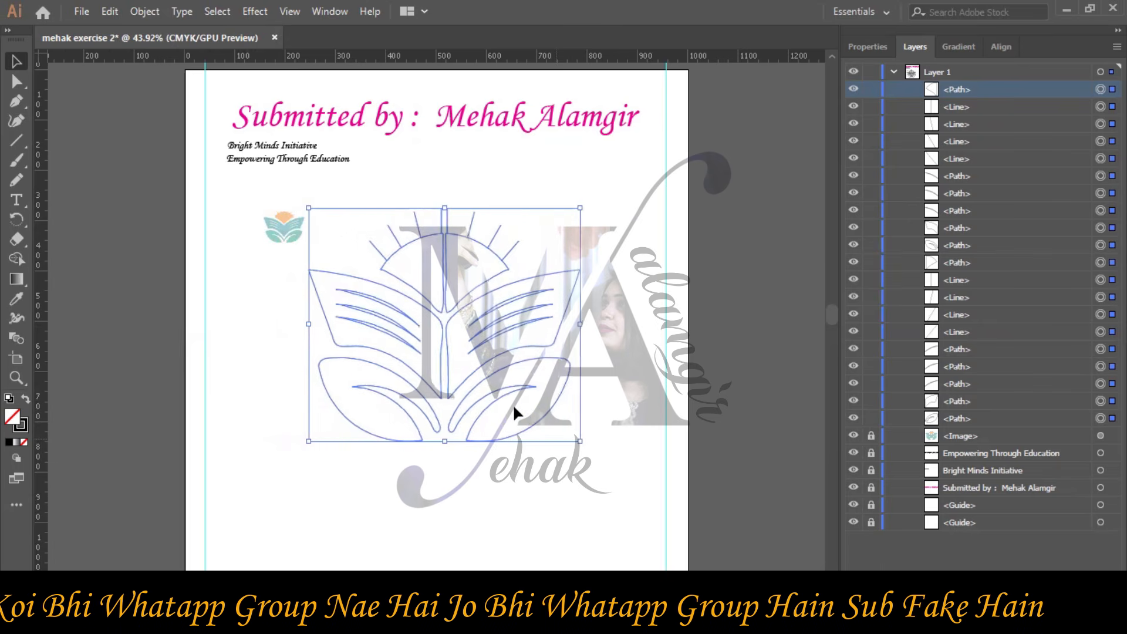
pyautogui.click(607, 286)
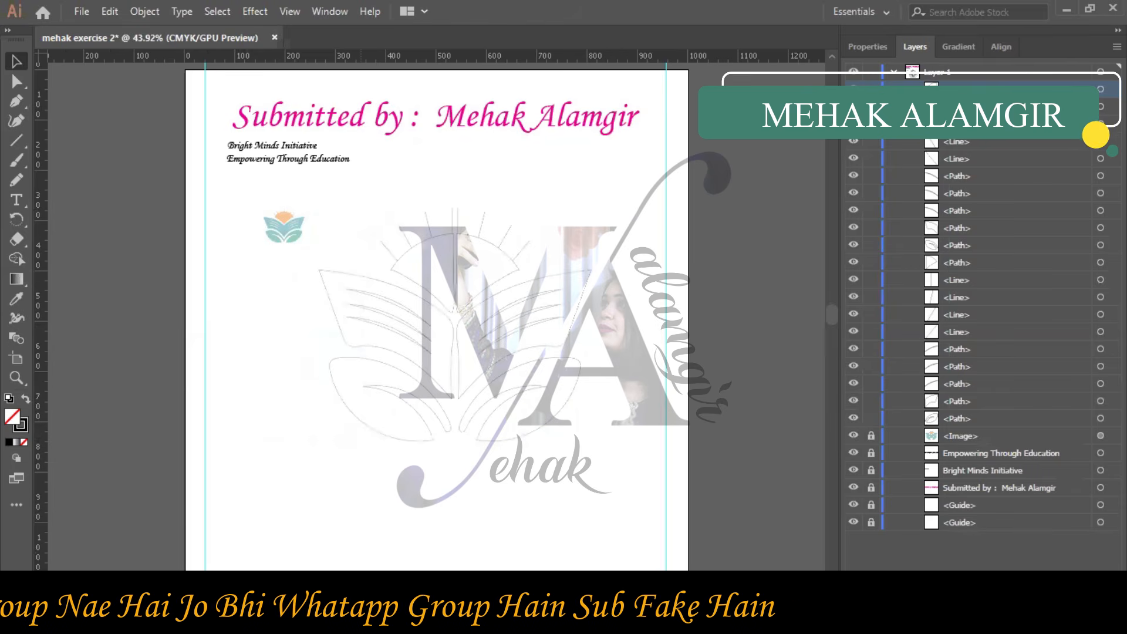
# Capture the Illustrator window with the mirrored emblem outline in Snipping Tool and paste the screenshot into the Word document.
pyautogui.hotkey('alt', 'Tab')
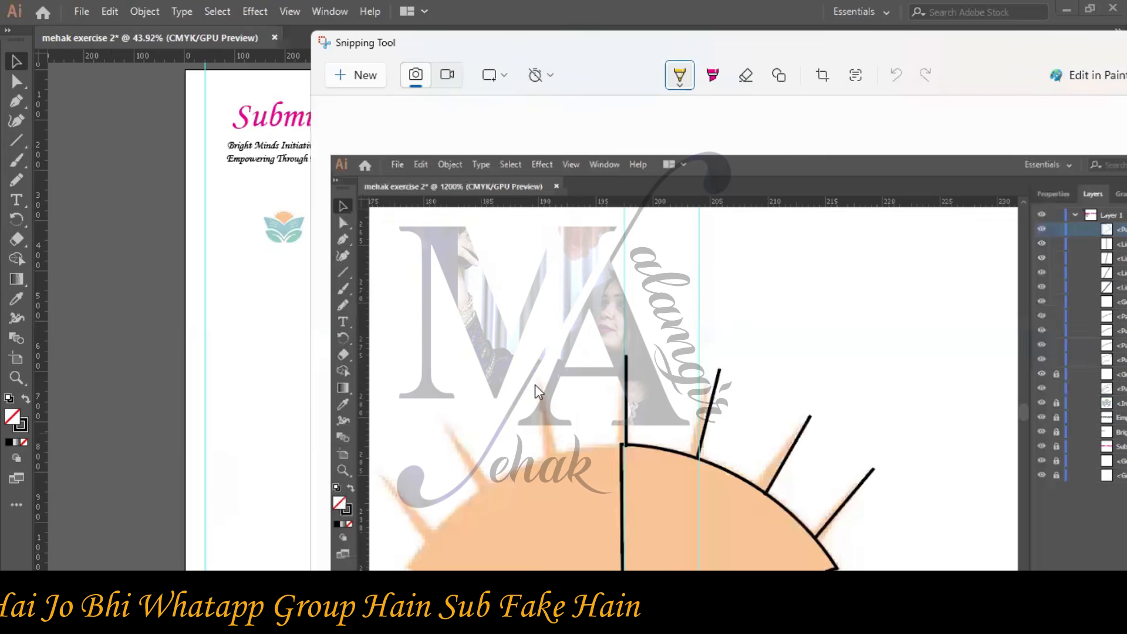
pyautogui.click(246, 478)
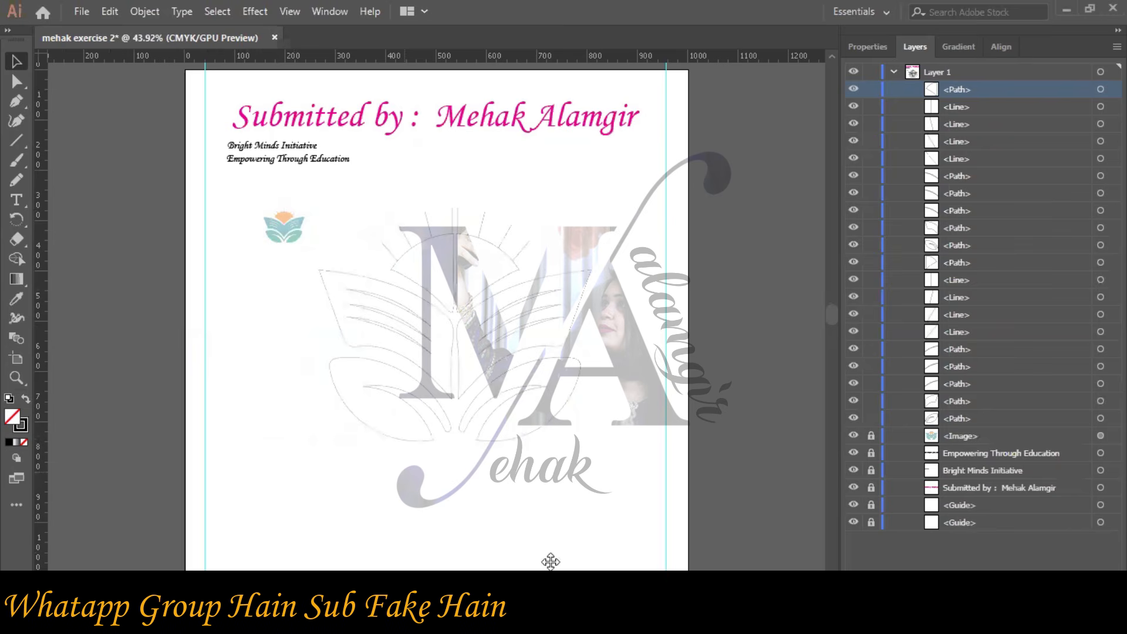
pyautogui.hotkey('alt', 'Tab')
pyautogui.click(336, 72)
pyautogui.moveTo(1, 1); pyautogui.dragTo(1125, 550)
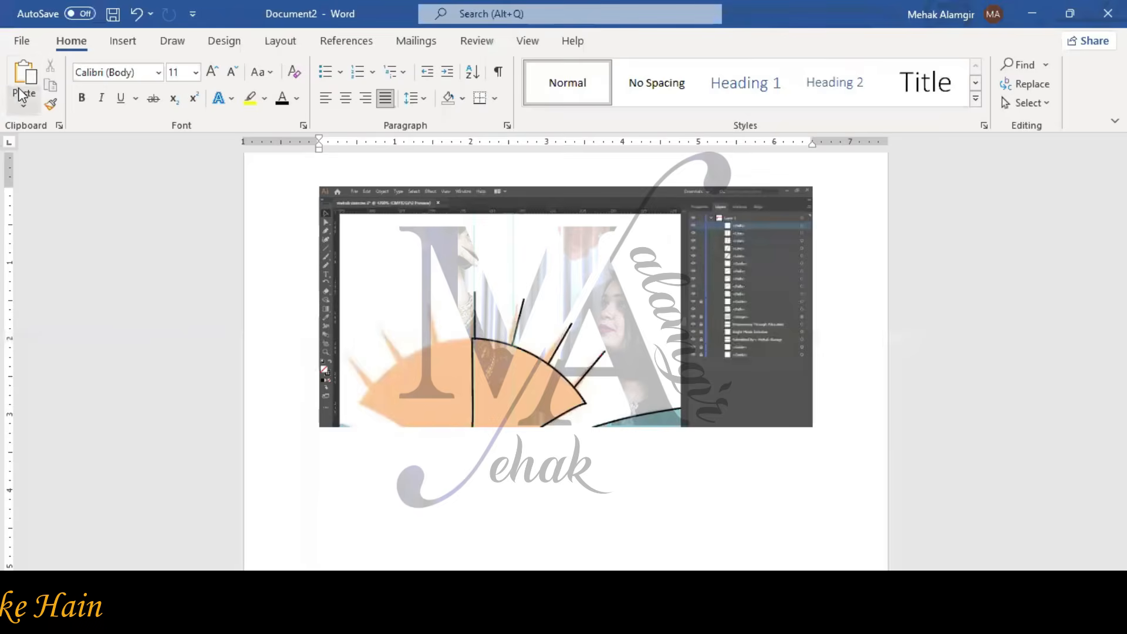
pyautogui.hotkey('ctrl', 'v')
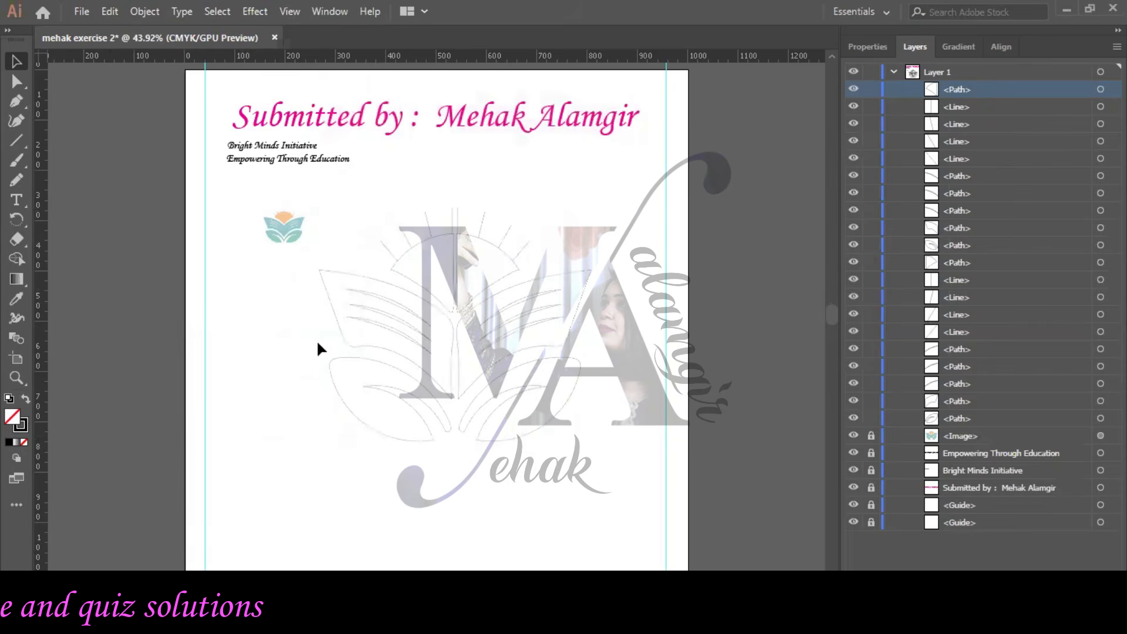
# Fill the emblem's left leaf with the dark green swatch C=90 M=30 Y=95 K=30.
pyautogui.click(365, 385)
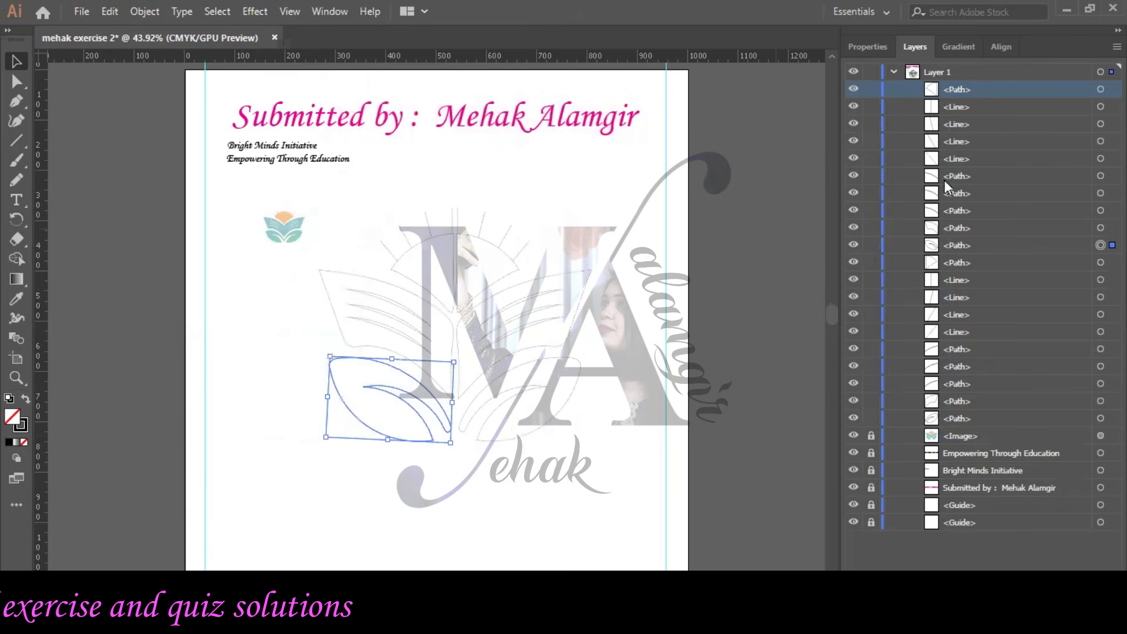
pyautogui.click(870, 48)
pyautogui.click(936, 229)
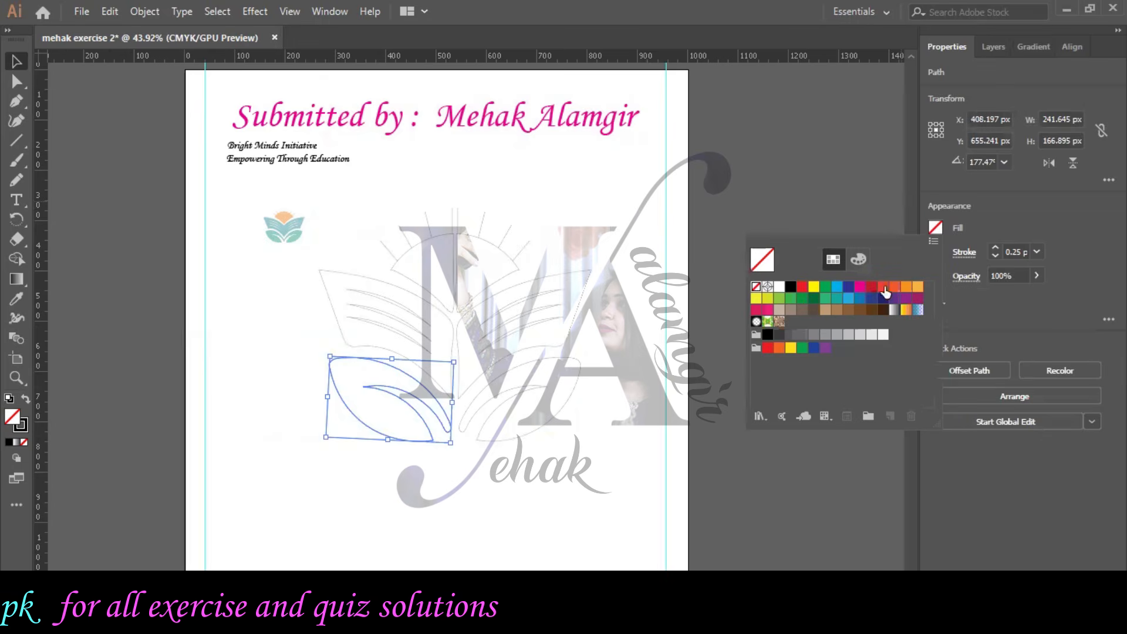
pyautogui.click(815, 298)
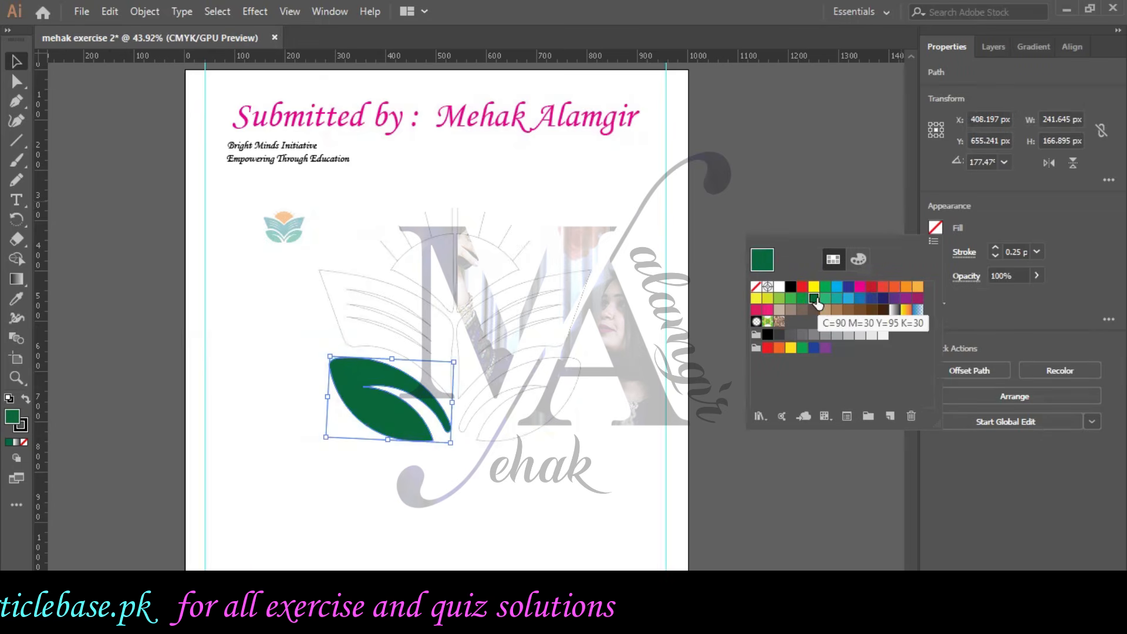
pyautogui.click(792, 299)
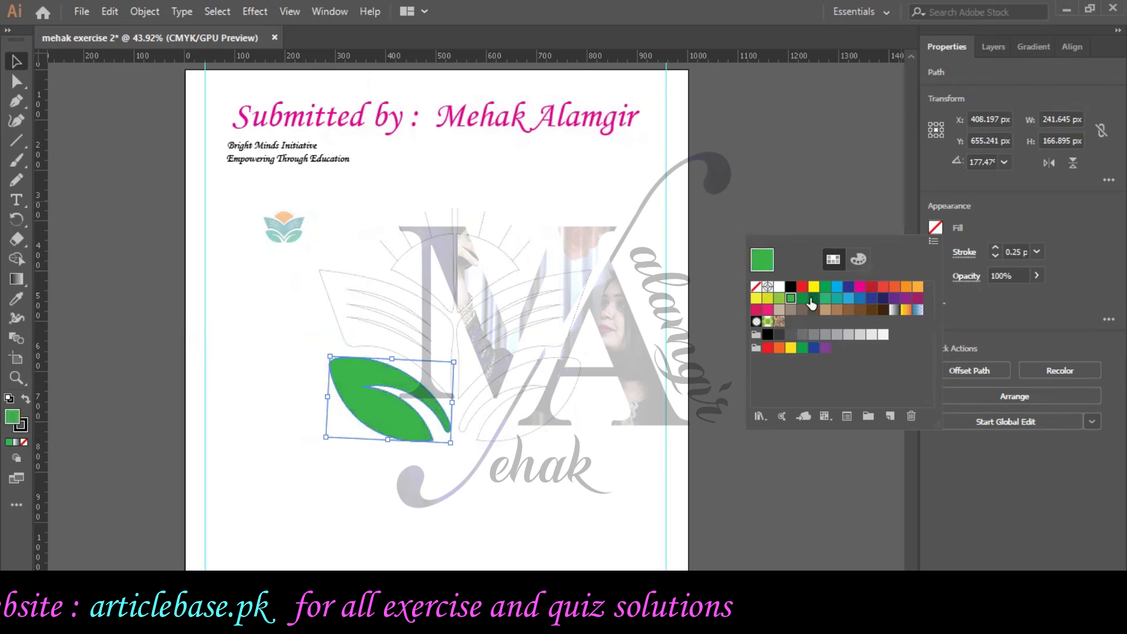
pyautogui.click(813, 301)
pyautogui.click(812, 302)
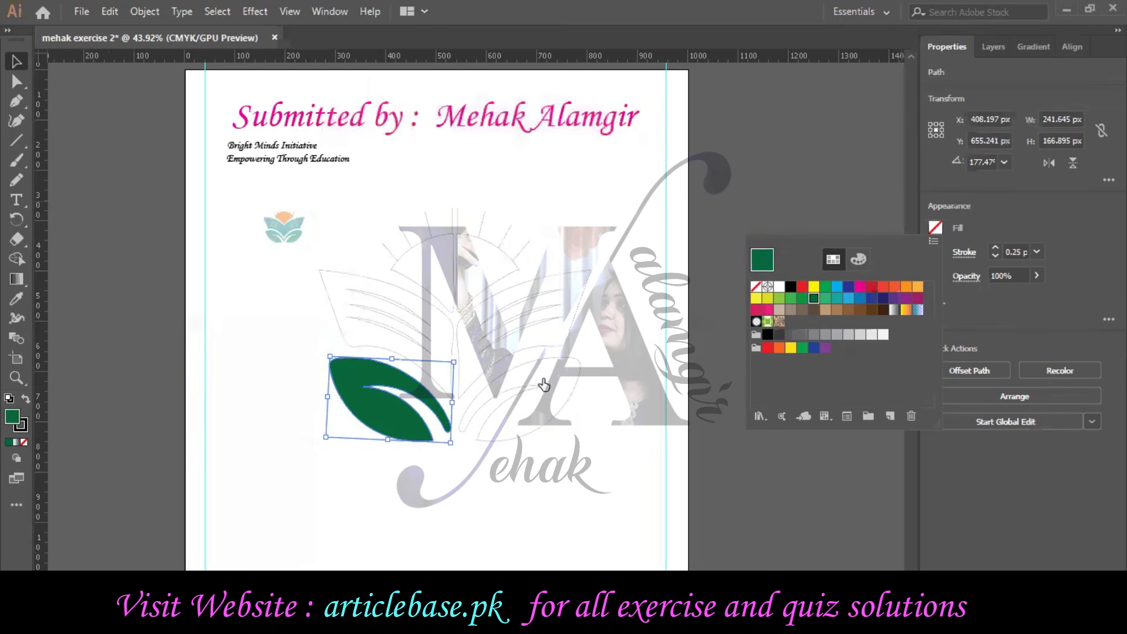
# Give the left leaf a 1 pt stroke in dark green C=90 M=30 Y=95 K=30.
pyautogui.click(936, 251)
pyautogui.click(937, 256)
pyautogui.click(938, 256)
pyautogui.click(812, 322)
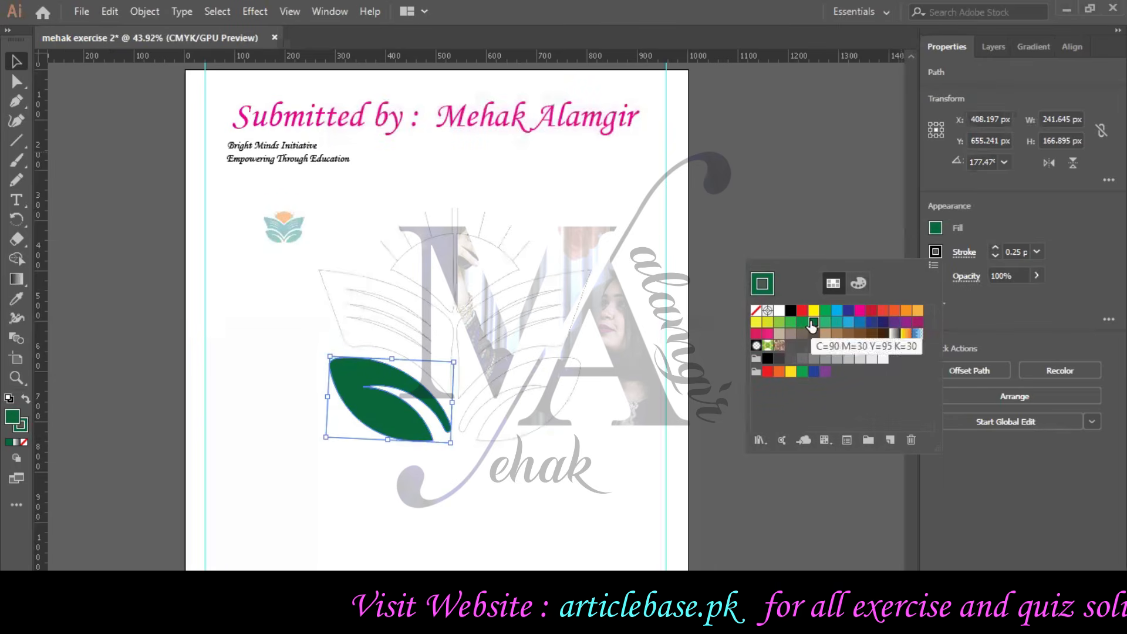
pyautogui.click(994, 246)
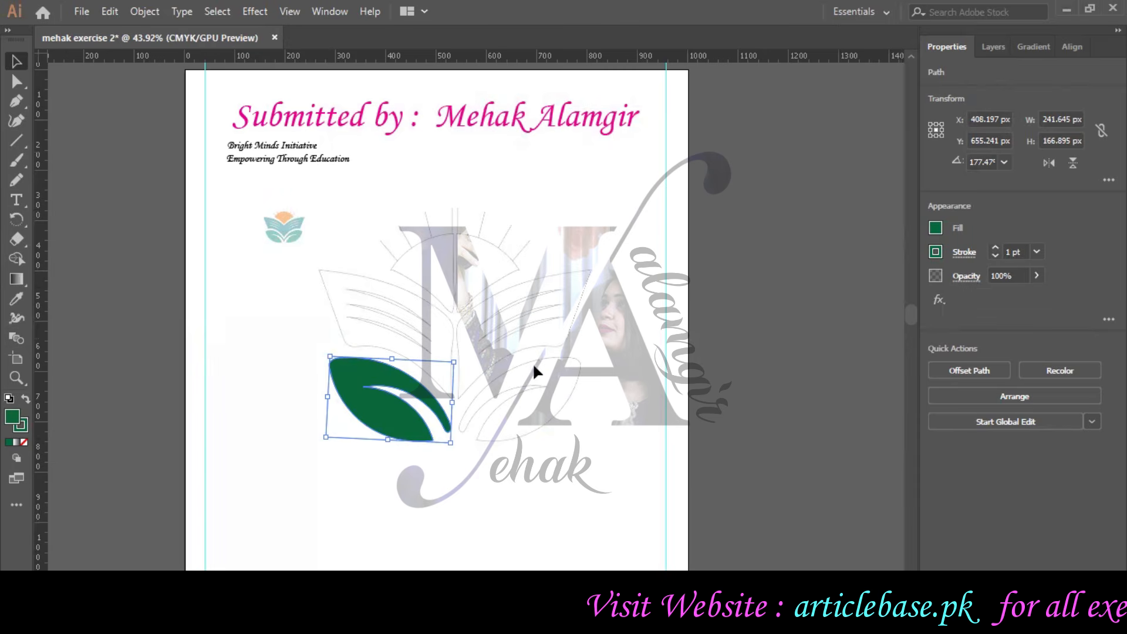
# Apply the same dark green fill and a matching 1 pt stroke to the right leaf.
pyautogui.click(509, 370)
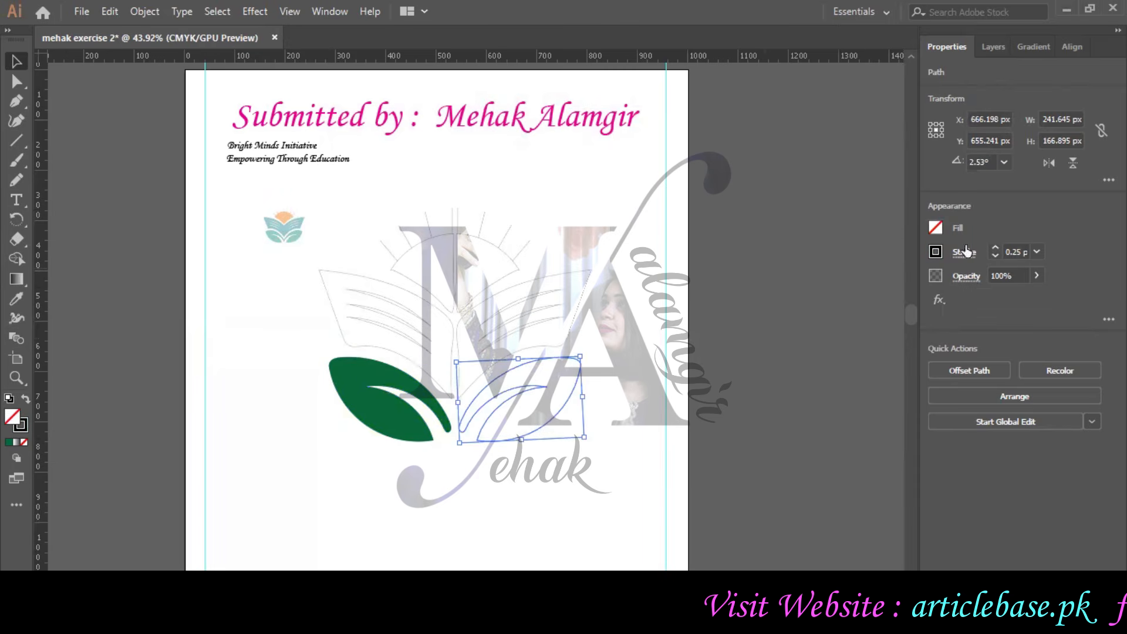
pyautogui.click(936, 252)
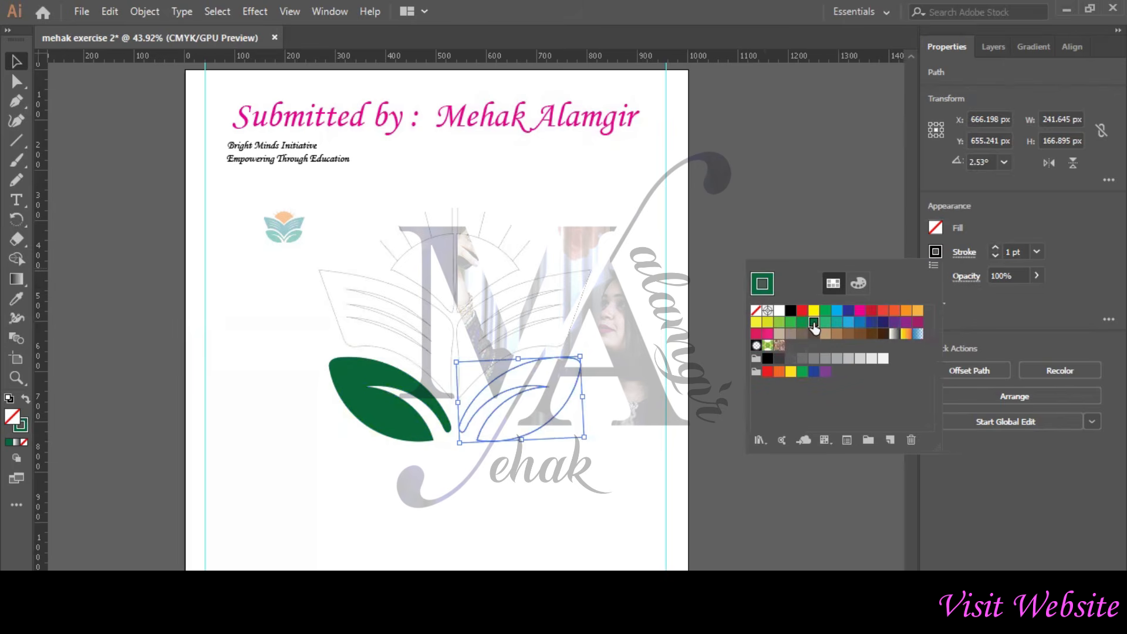
pyautogui.click(935, 234)
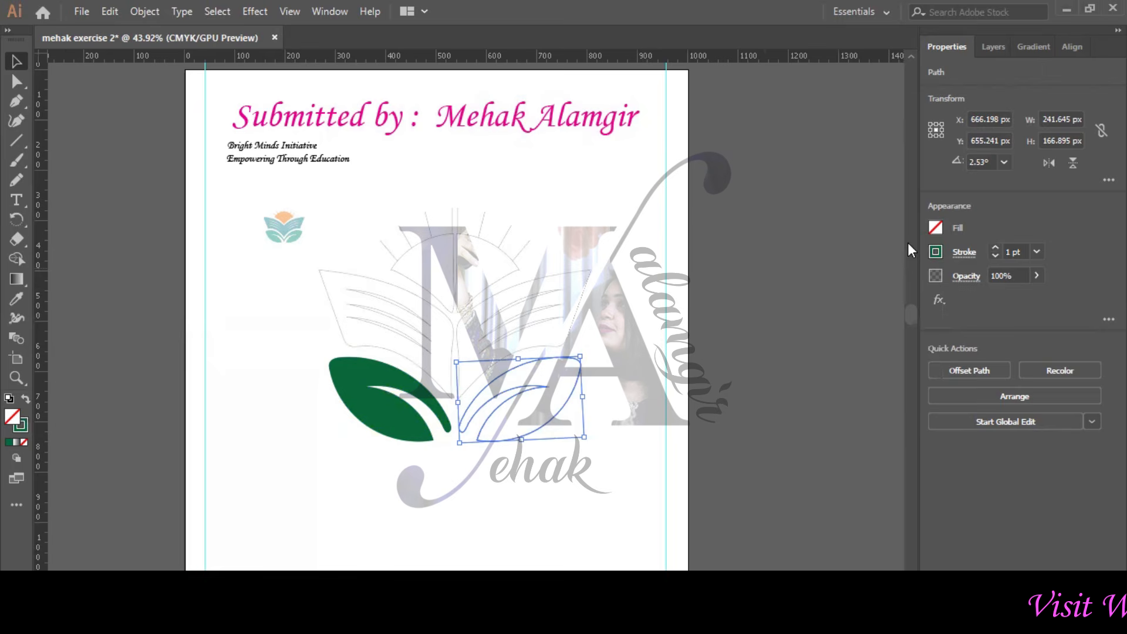
pyautogui.click(936, 228)
pyautogui.click(814, 302)
pyautogui.click(652, 431)
# Capture the Illustrator window showing the two green leaves and paste the screenshot into the Word document.
pyautogui.hotkey('alt', 'Tab')
pyautogui.click(44, 45)
pyautogui.moveTo(3, 3); pyautogui.dragTo(1125, 514)
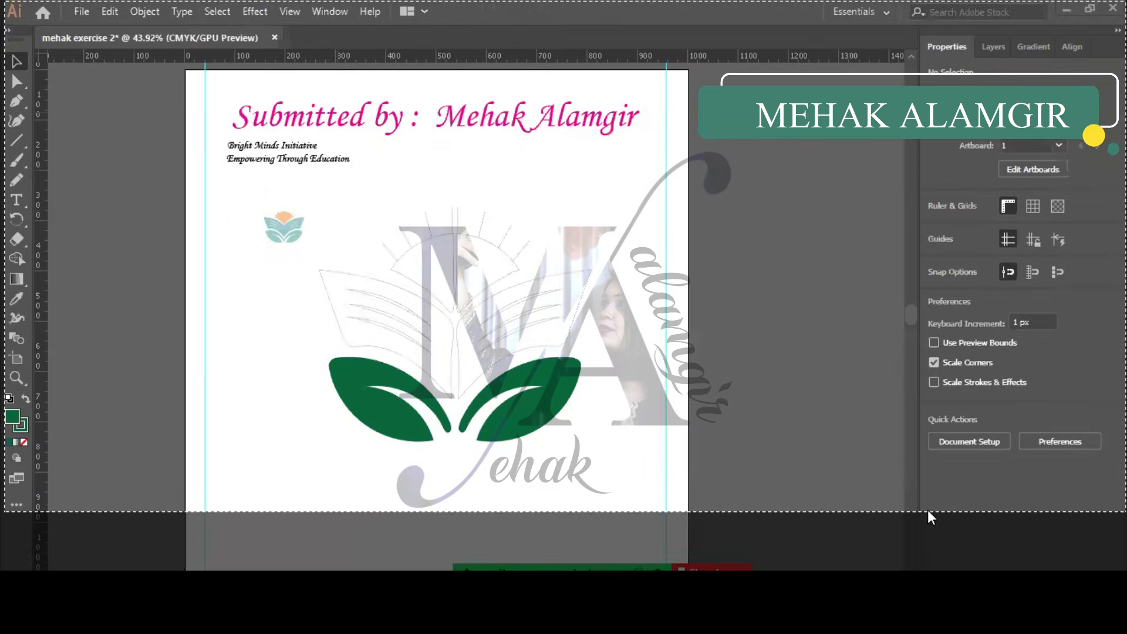
pyautogui.hotkey('alt', 'Tab')
pyautogui.hotkey('ctrl', 'v')
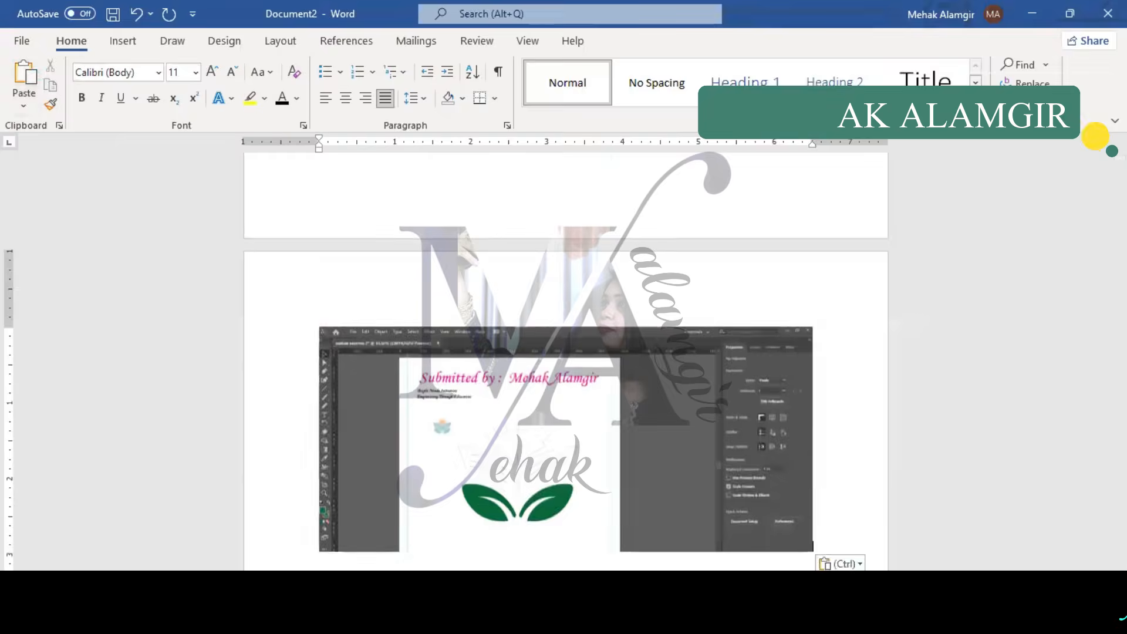
# Return to Illustrator and colour the left book half's stroke and fill navy, C=100 M=100 Y=25 K=25.
pyautogui.hotkey('alt', 'Tab')
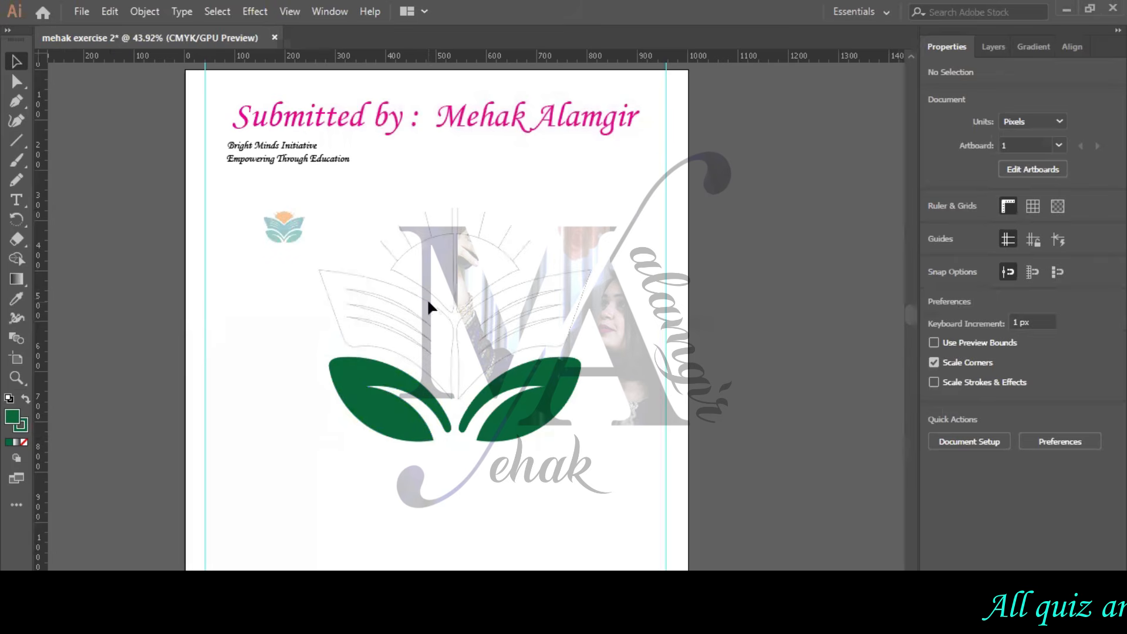
pyautogui.click(427, 299)
pyautogui.click(935, 251)
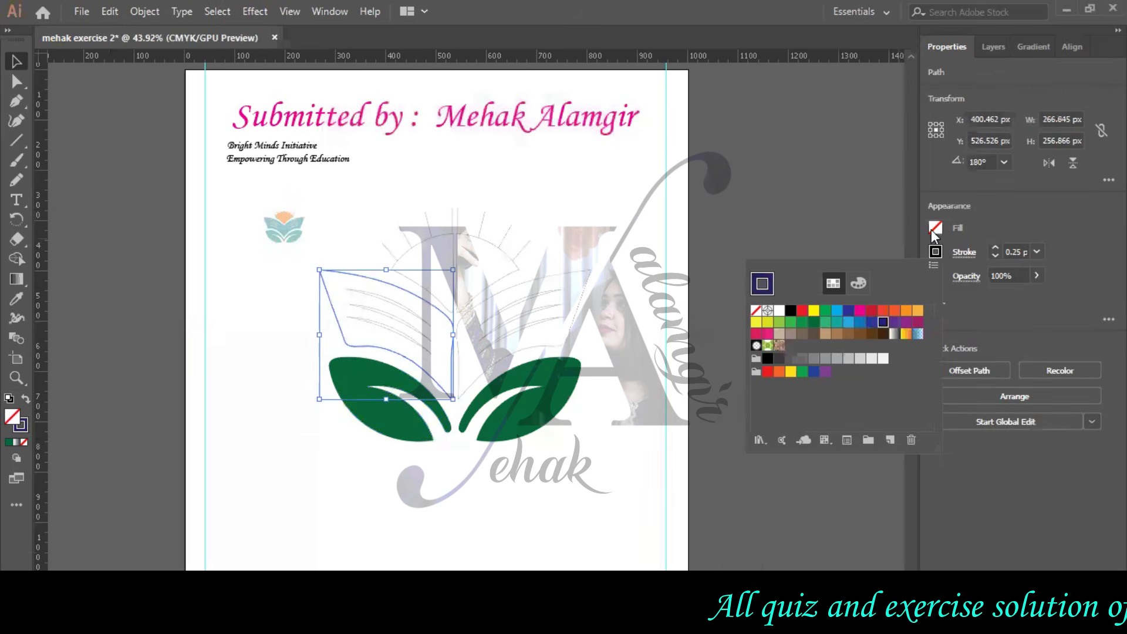
pyautogui.click(935, 229)
pyautogui.click(934, 227)
pyautogui.click(883, 299)
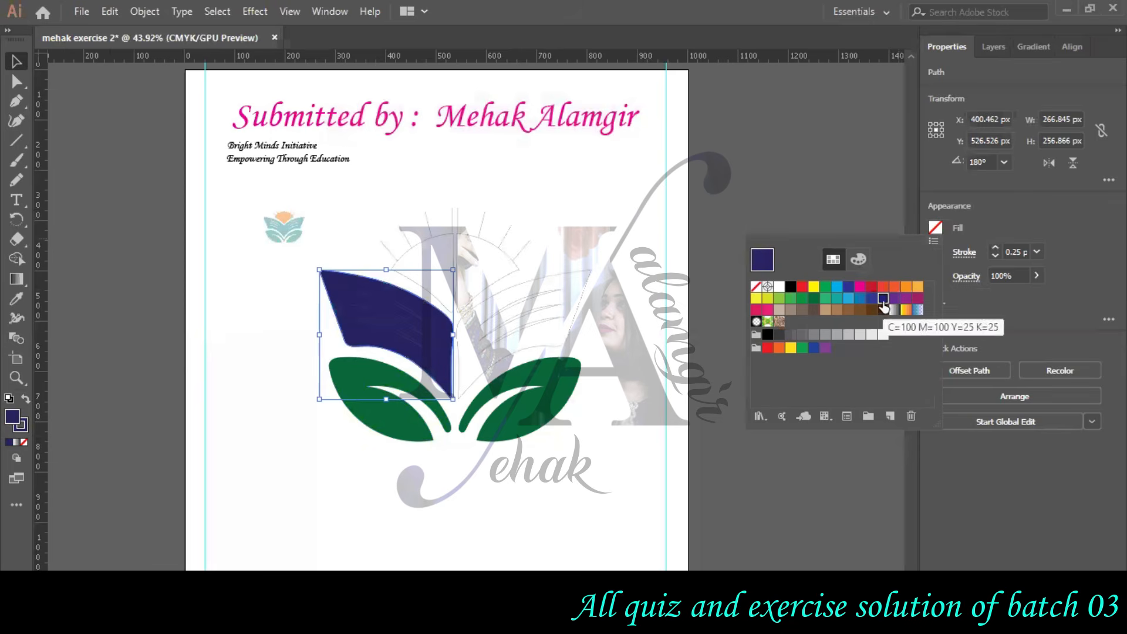
# Apply the same navy fill and stroke to the right book half and return from the isolated path to Layer 1.
pyautogui.click(469, 306)
pyautogui.doubleClick(470, 307)
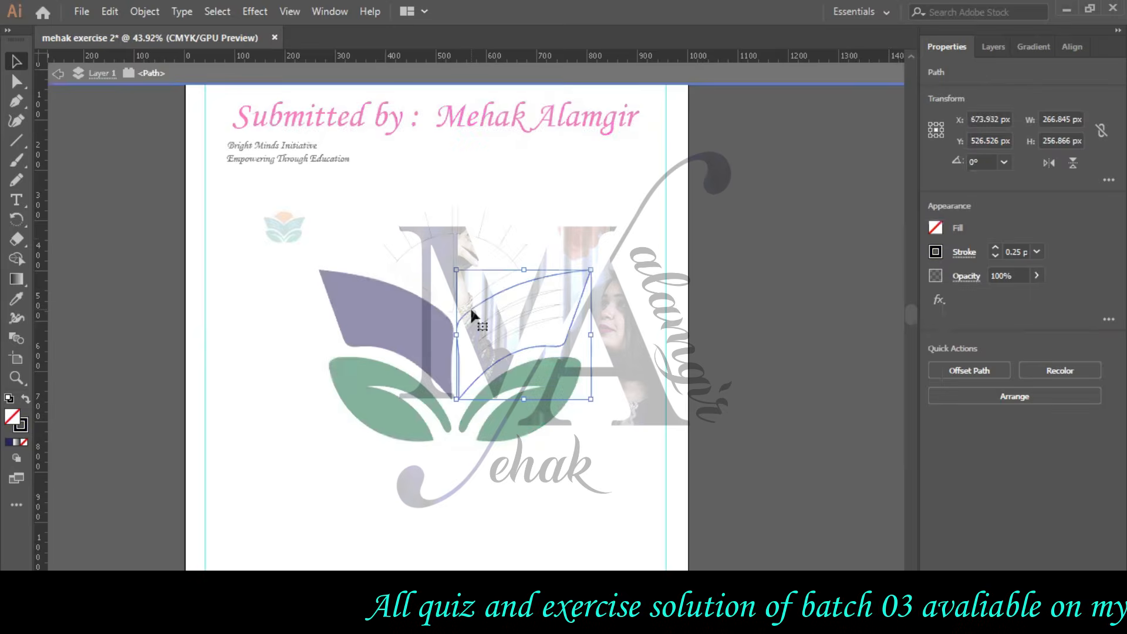
pyautogui.click(934, 253)
pyautogui.click(935, 227)
pyautogui.click(936, 227)
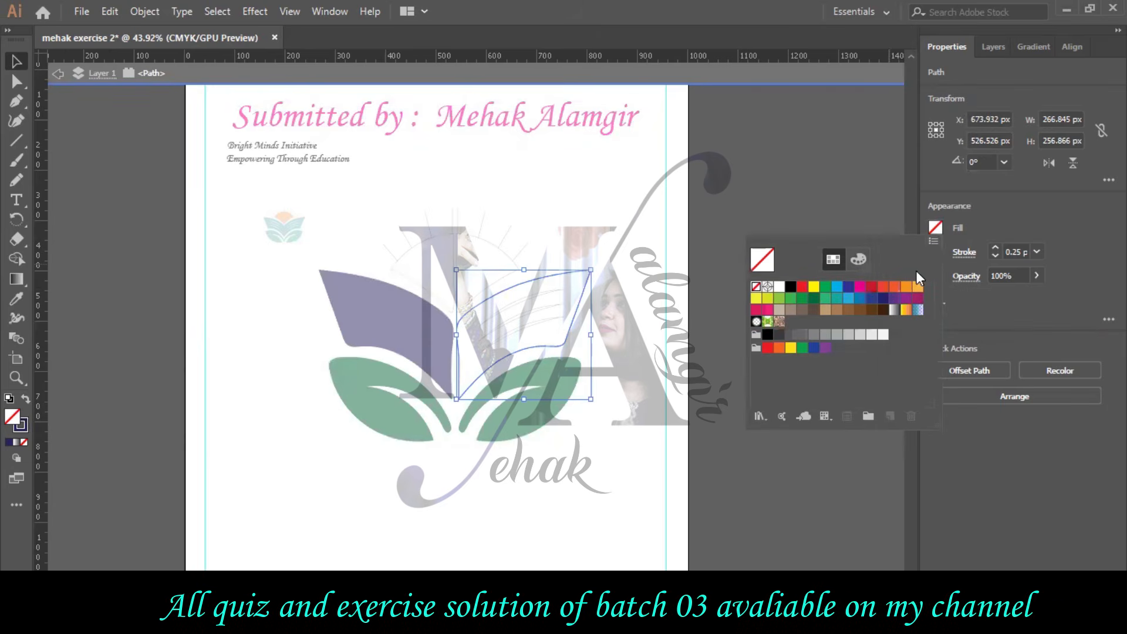
pyautogui.click(883, 298)
pyautogui.click(132, 239)
pyautogui.click(175, 248)
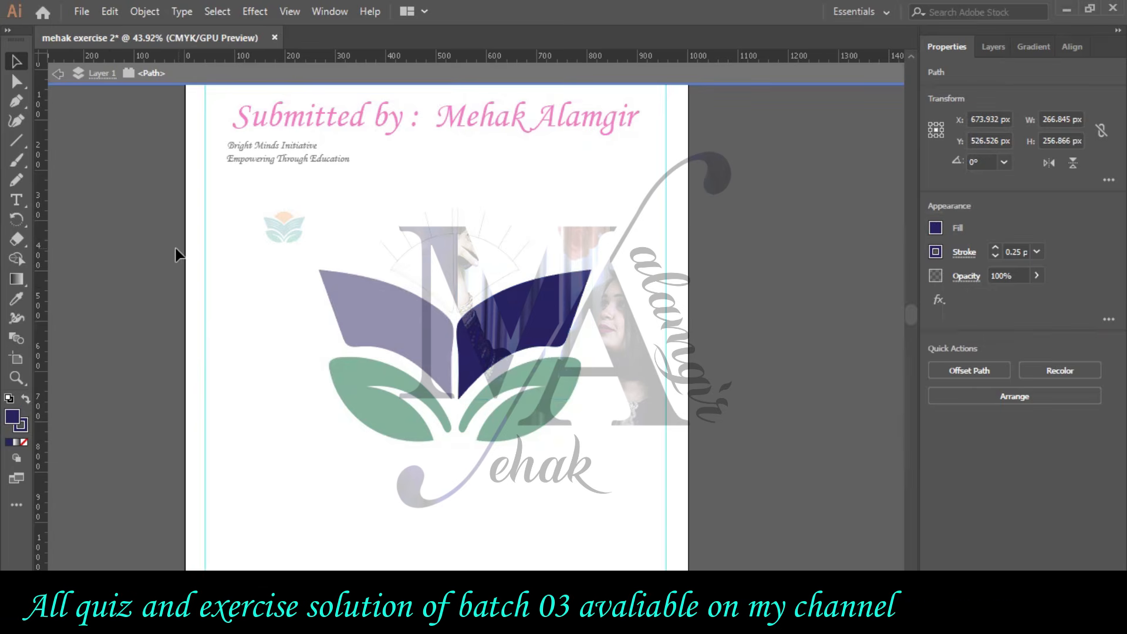
pyautogui.click(995, 48)
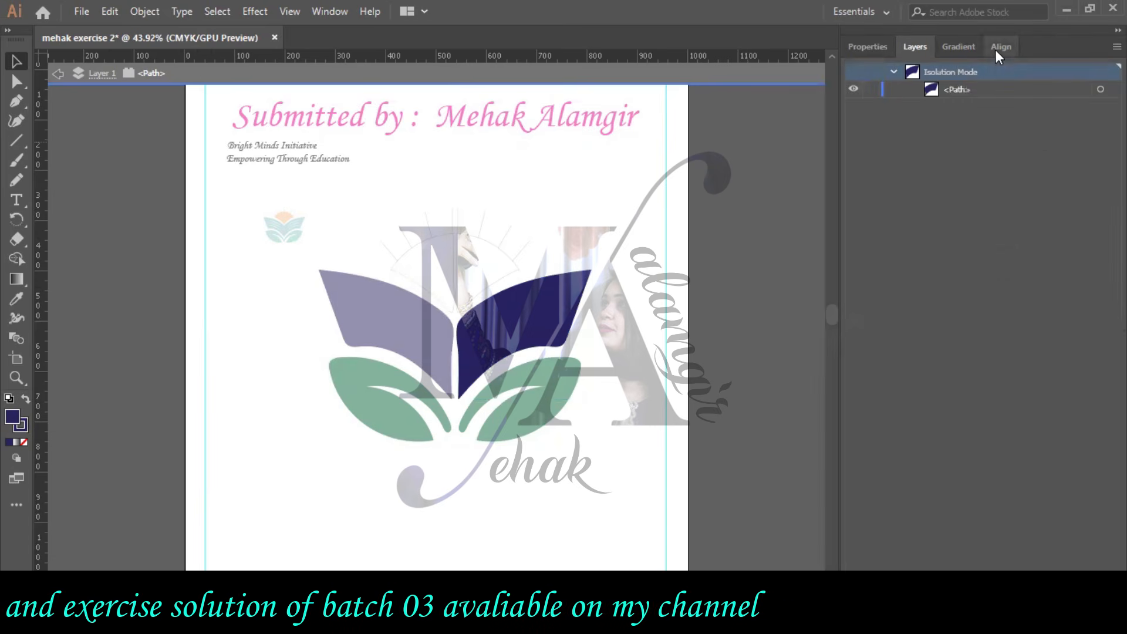
pyautogui.click(58, 74)
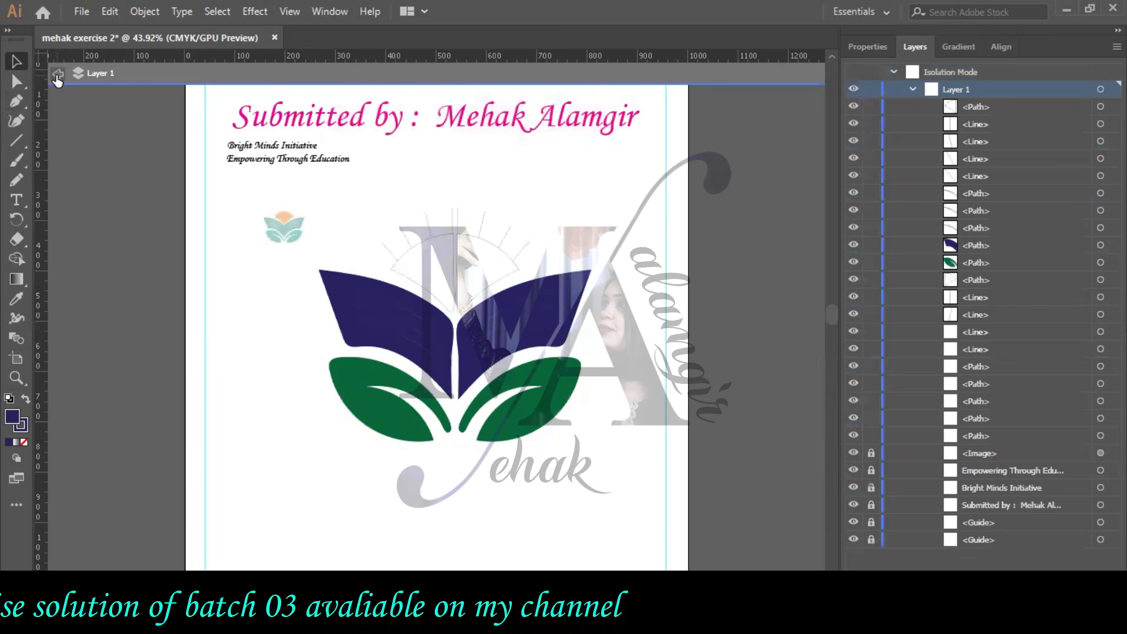
# Fill the uppermost page line on the right book half with white and set its stroke to 0 pt.
pyautogui.click(519, 299)
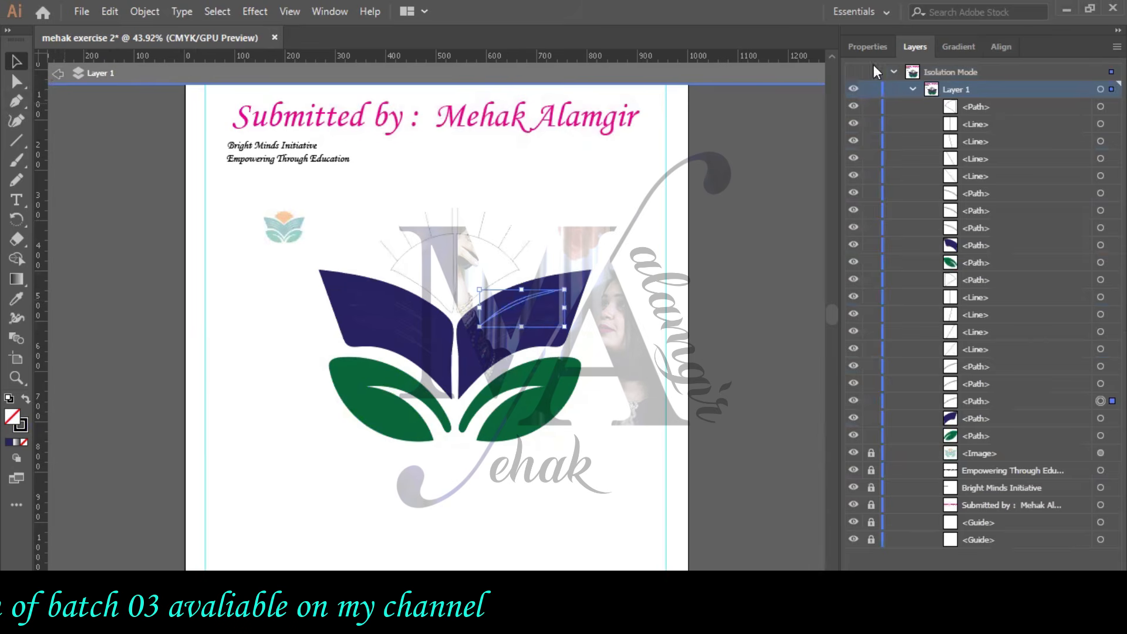
pyautogui.click(933, 230)
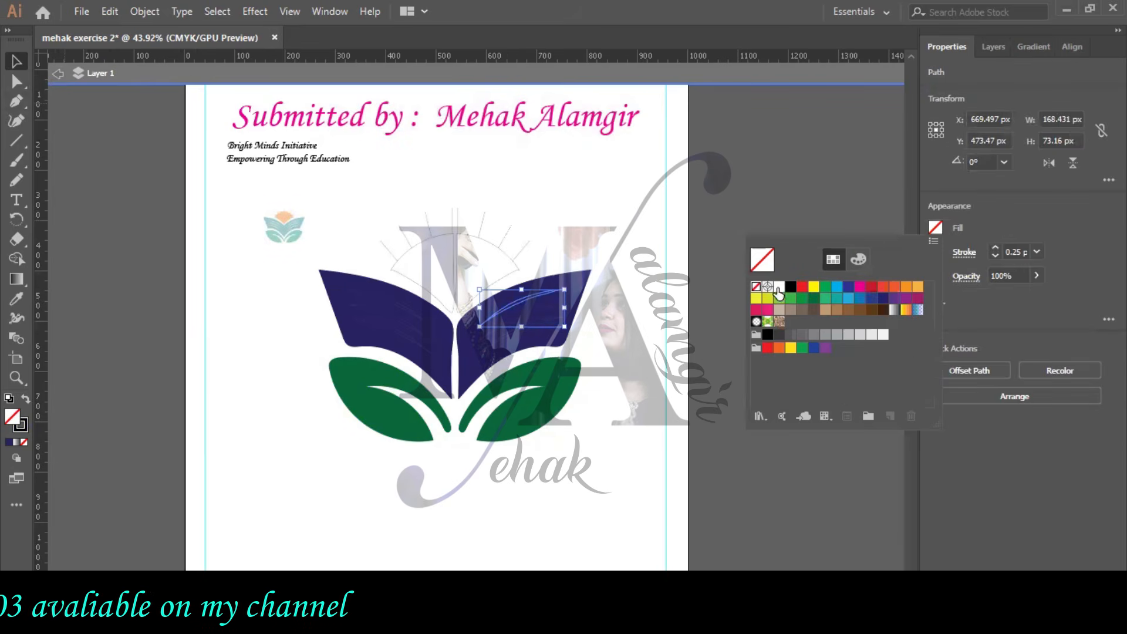
pyautogui.click(930, 253)
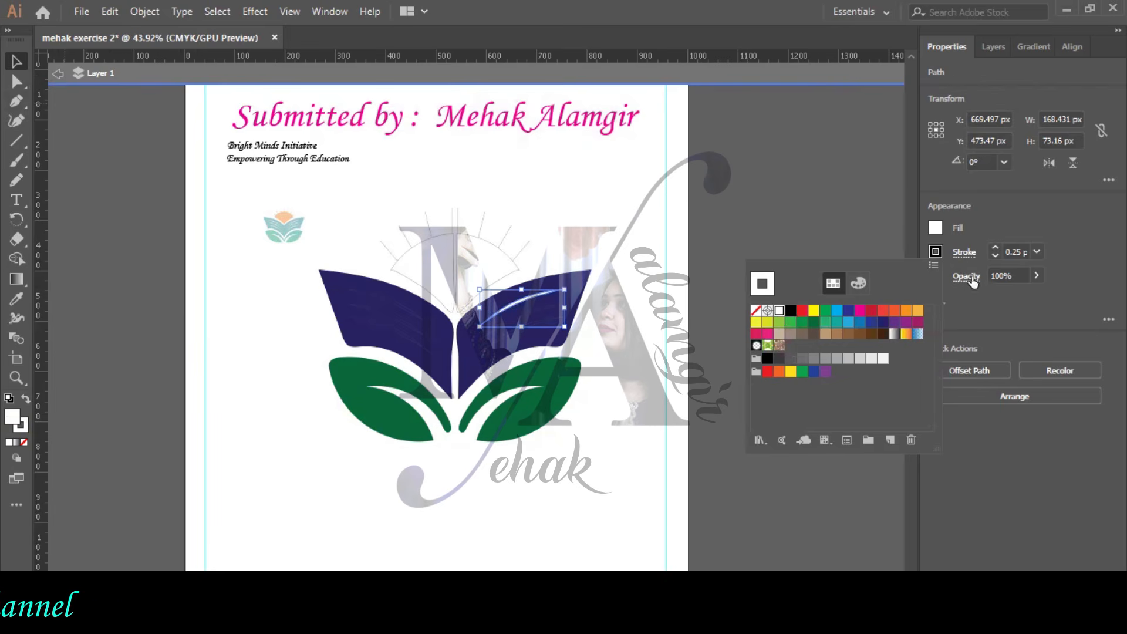
pyautogui.click(994, 253)
pyautogui.click(994, 255)
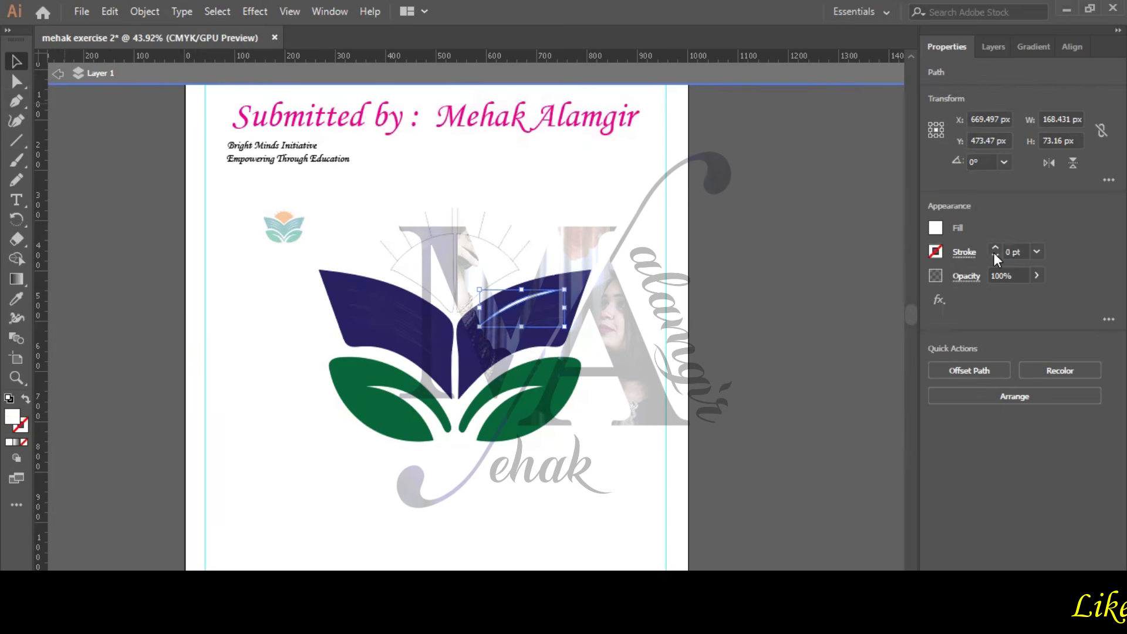
pyautogui.click(721, 264)
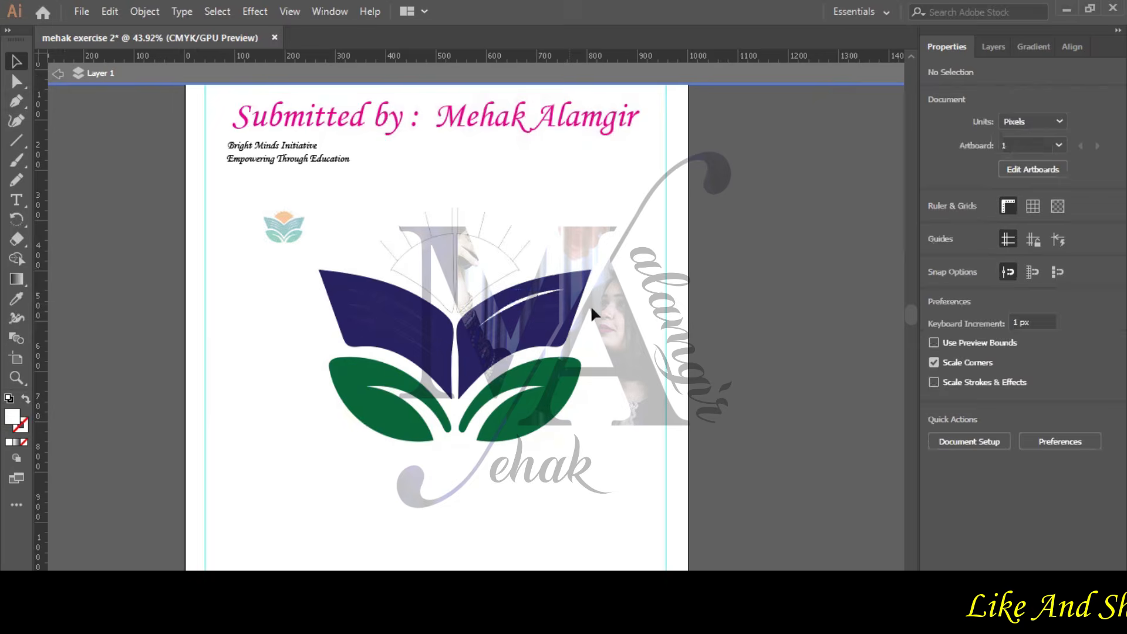
# Fill the middle page-line shape on the right book page with white and remove its stroke.
pyautogui.keyDown('alt'); pyautogui.scroll(4, 656, 309); pyautogui.keyUp('alt')
pyautogui.click(658, 314)
pyautogui.click(935, 229)
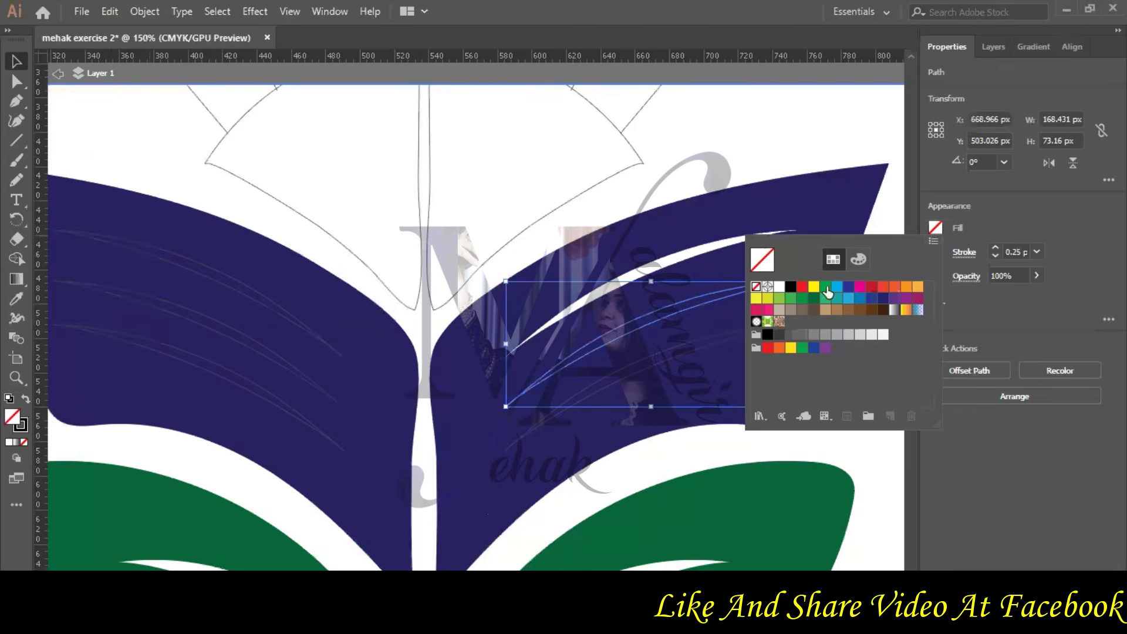
pyautogui.click(779, 287)
pyautogui.click(996, 256)
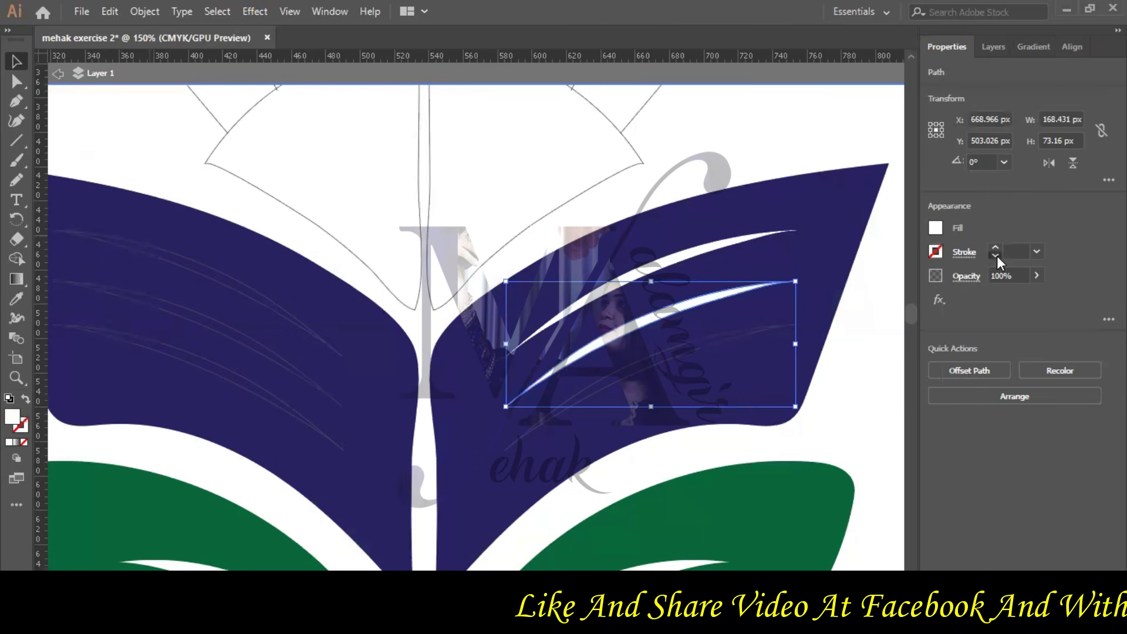
# Fill the lowest page-line shape on the right book page with white, without a stroke, and deselect it.
pyautogui.click(733, 350)
pyautogui.click(993, 255)
pyautogui.click(935, 229)
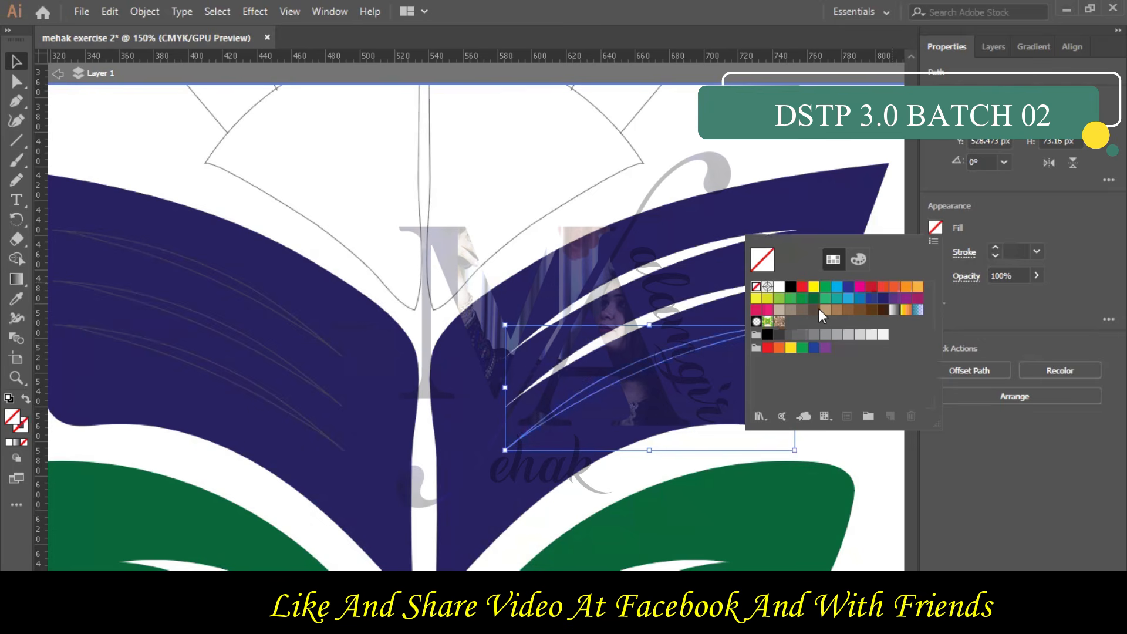
pyautogui.click(783, 287)
pyautogui.click(746, 161)
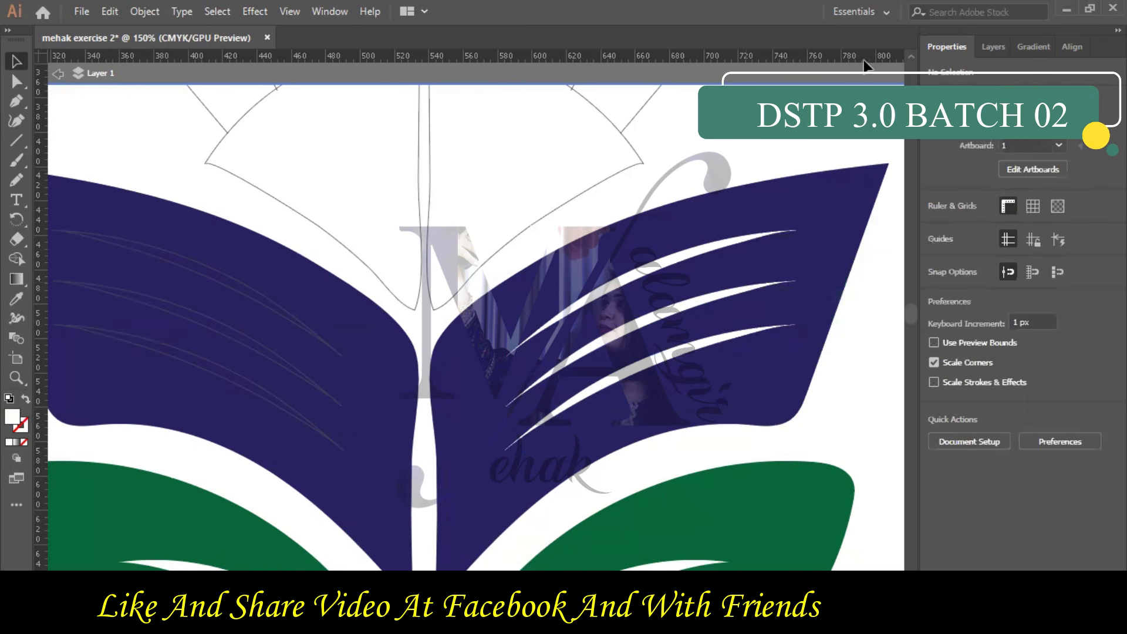
# Exit isolation mode and capture a Snipping Tool screenshot of the zoomed artwork with the layer list showing.
pyautogui.click(993, 47)
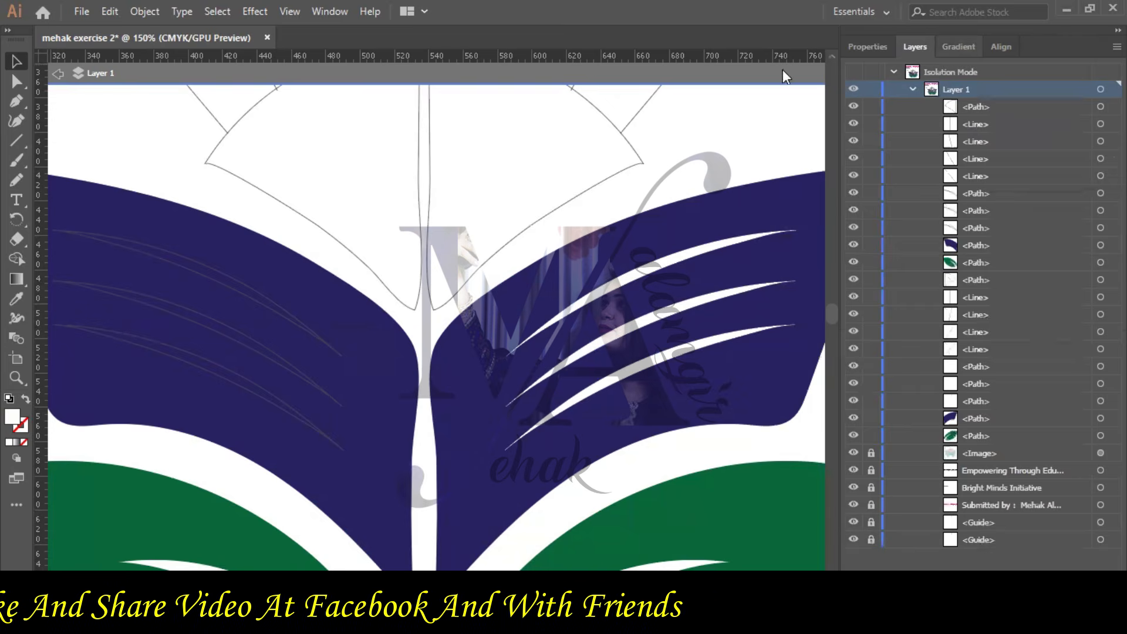
pyautogui.click(58, 73)
pyautogui.hotkey('alt', 'Tab')
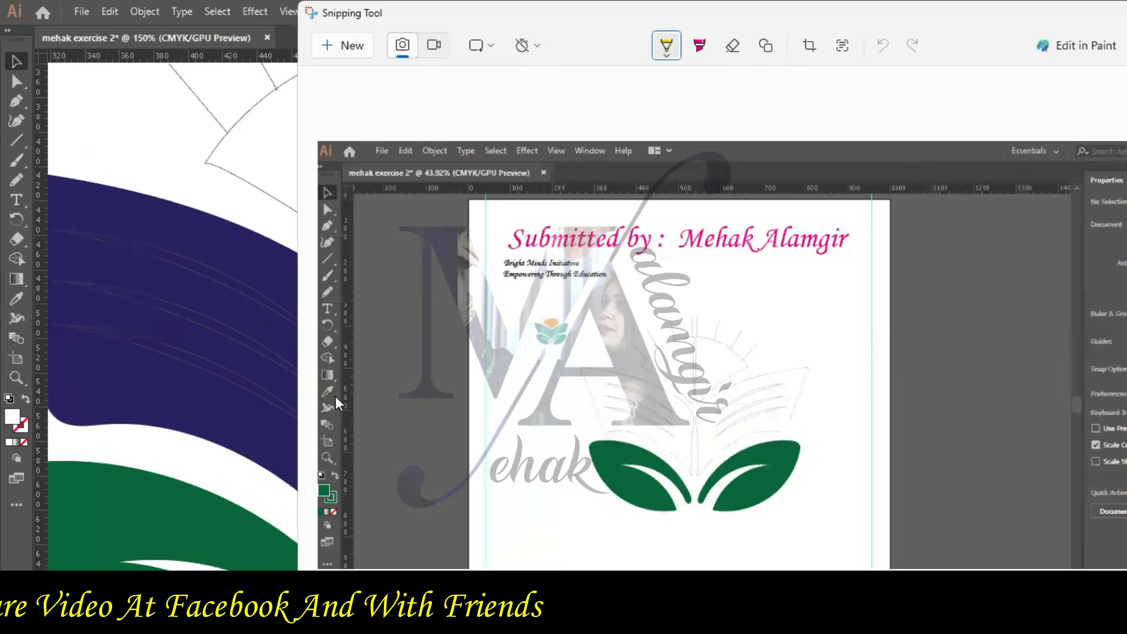
pyautogui.click(338, 46)
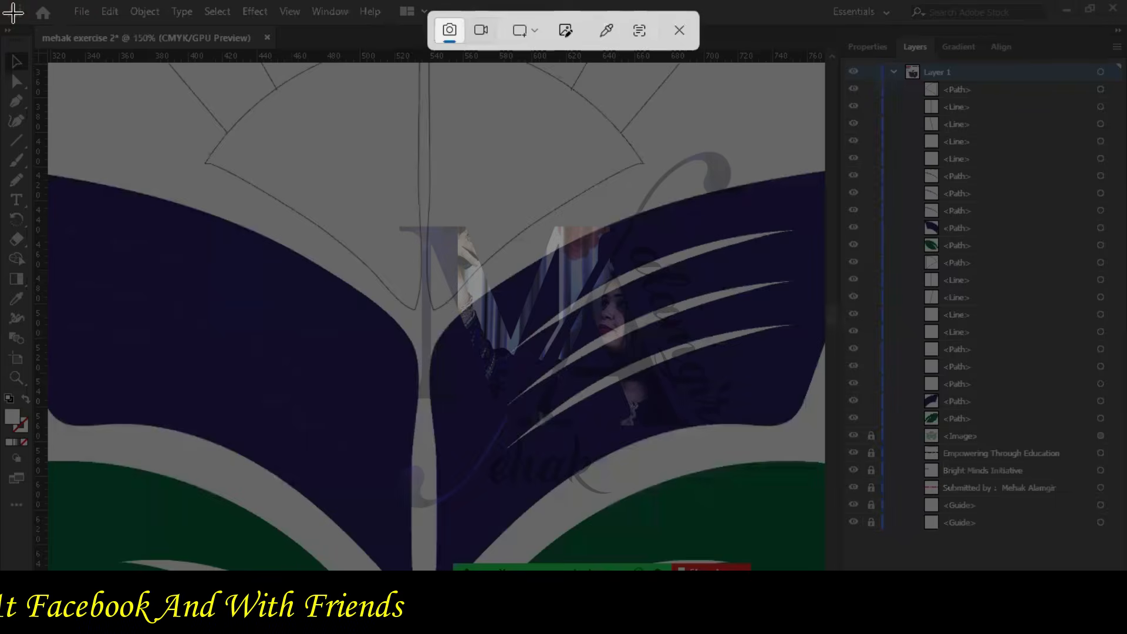
pyautogui.moveTo(1, 1); pyautogui.dragTo(1068, 525)
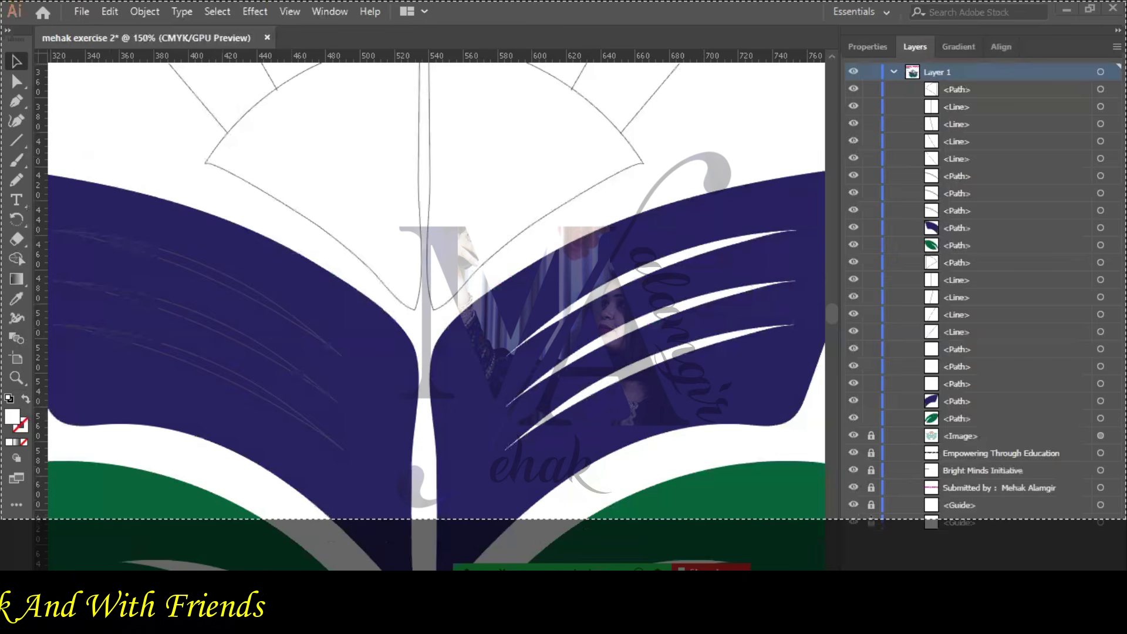
# Paste the screenshot into the Word document below the previous one and return to Illustrator.
pyautogui.hotkey('alt', 'Tab')
pyautogui.hotkey('ctrl', 'v')
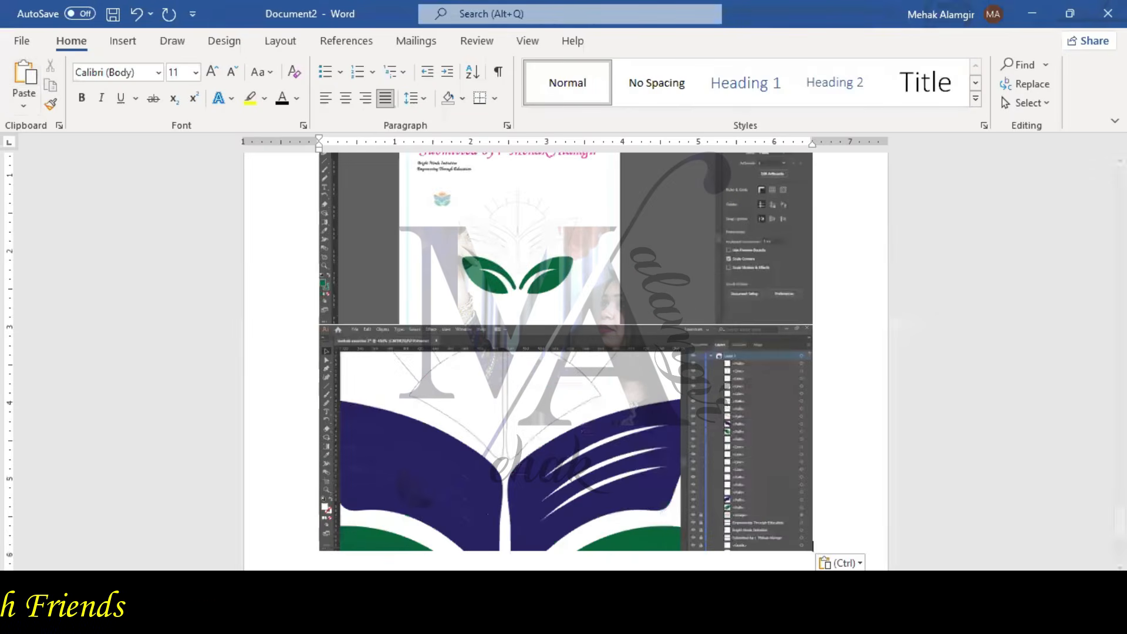
pyautogui.hotkey('alt', 'Tab')
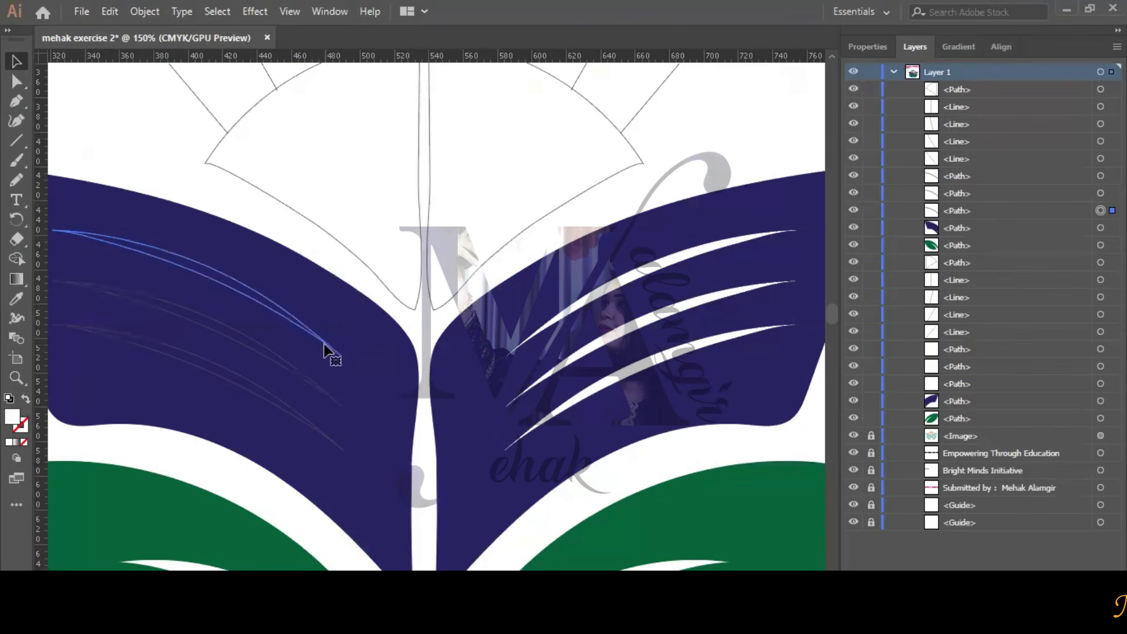
# Give the uppermost page-line shape on the left book page a white fill and no stroke.
pyautogui.click(869, 47)
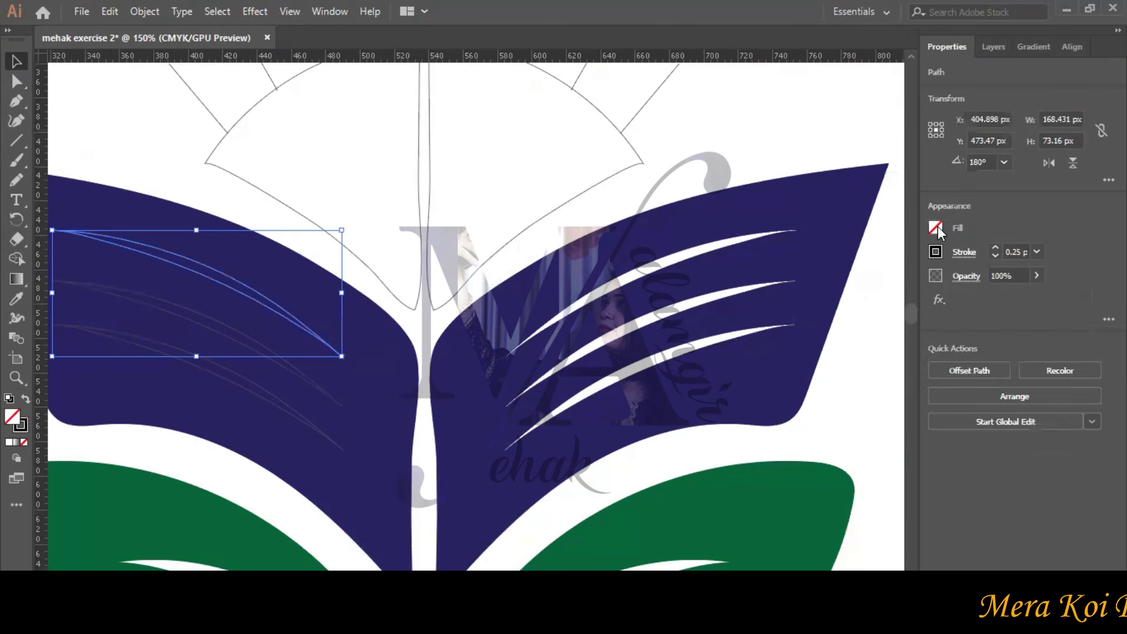
pyautogui.click(935, 228)
pyautogui.click(991, 255)
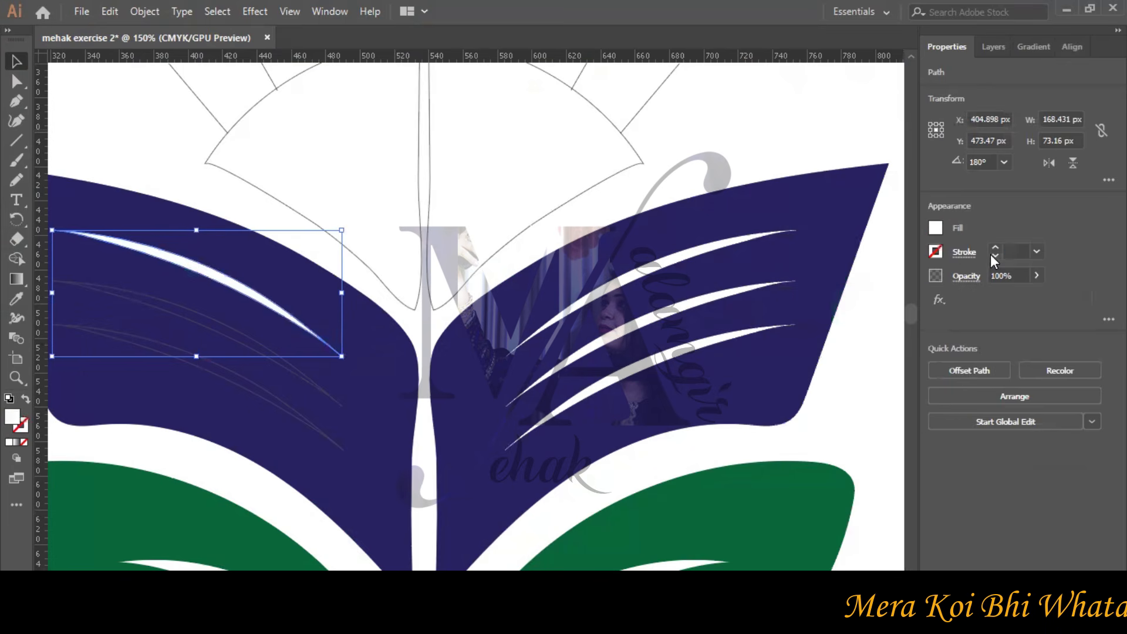
# Give the middle page-line shape on the left book page a white fill and no stroke.
pyautogui.click(304, 387)
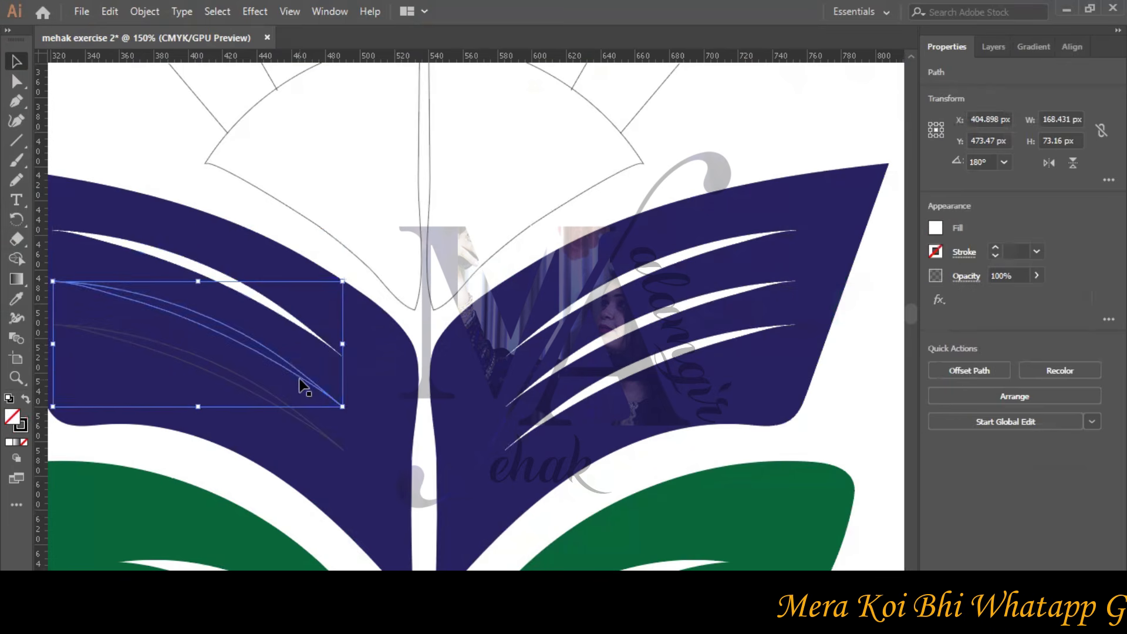
pyautogui.click(997, 256)
pyautogui.click(935, 229)
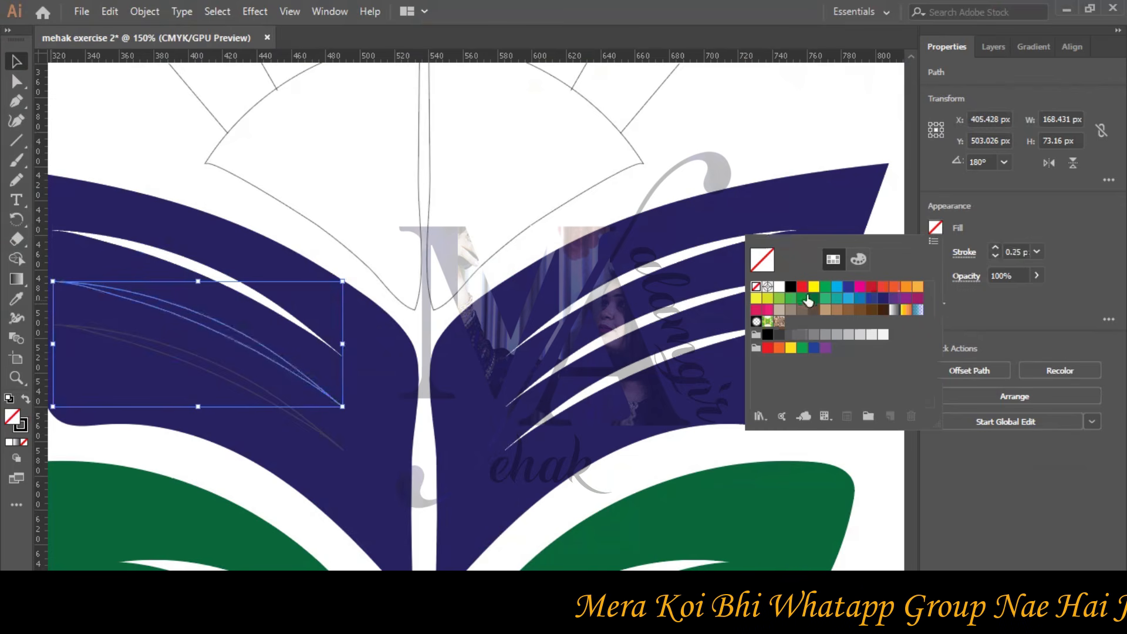
pyautogui.click(995, 255)
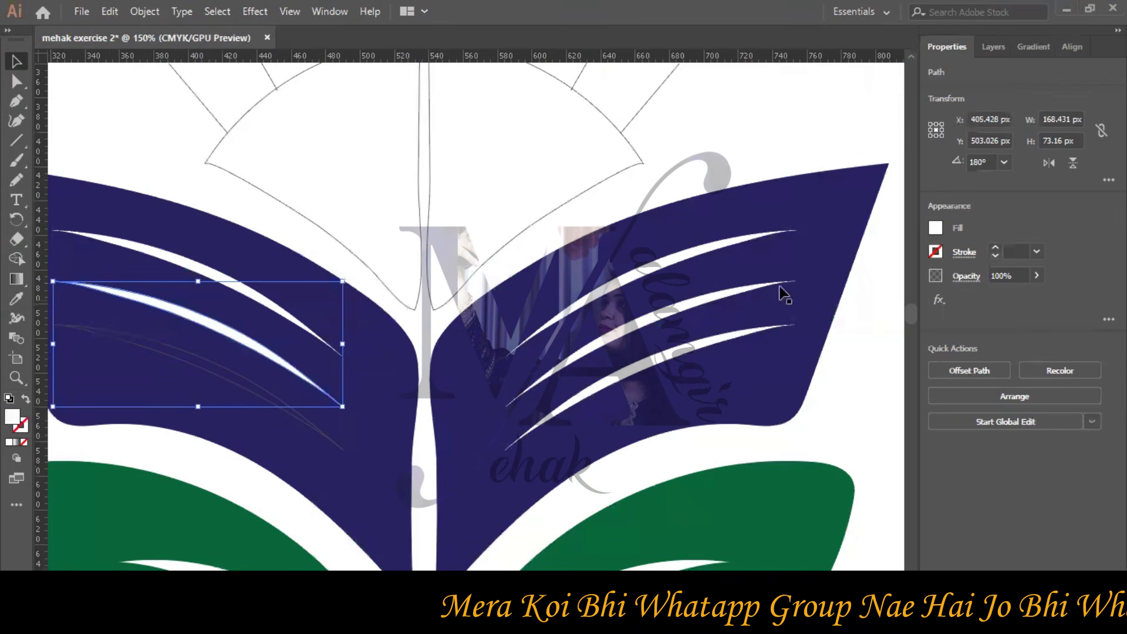
# Give the lowest page-line shape on the left book page a white fill and no stroke.
pyautogui.click(313, 440)
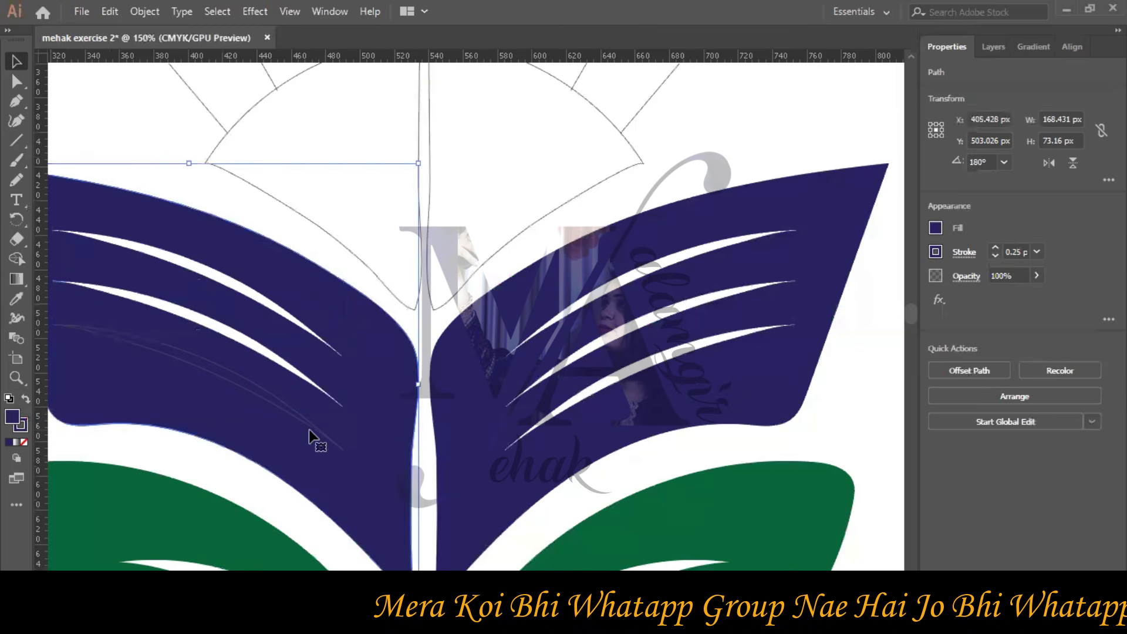
pyautogui.click(934, 256)
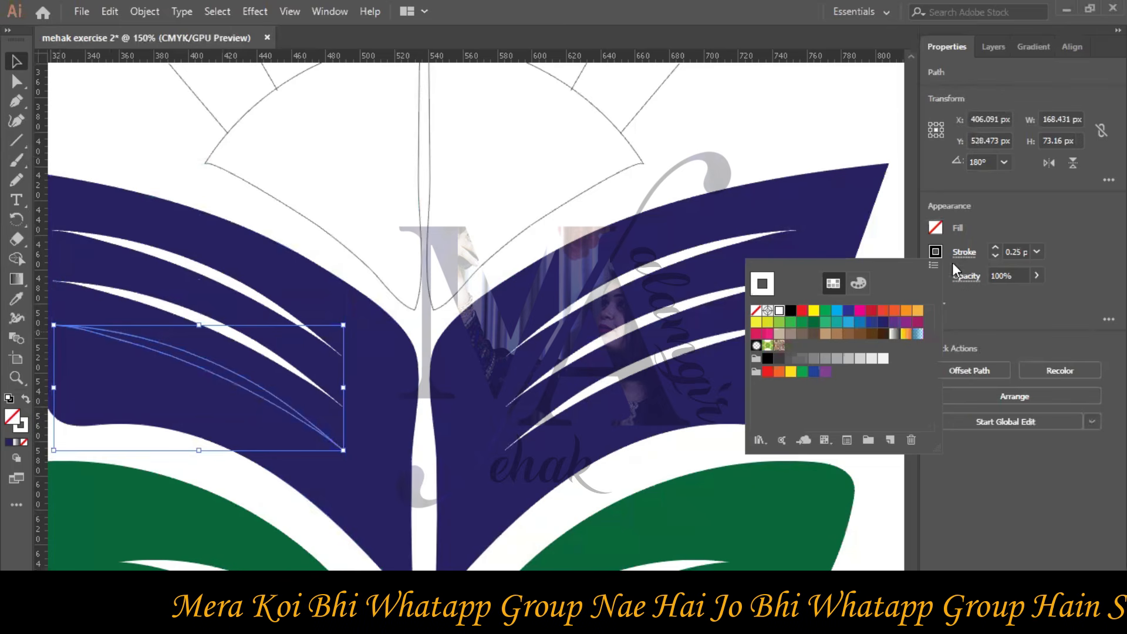
pyautogui.click(995, 255)
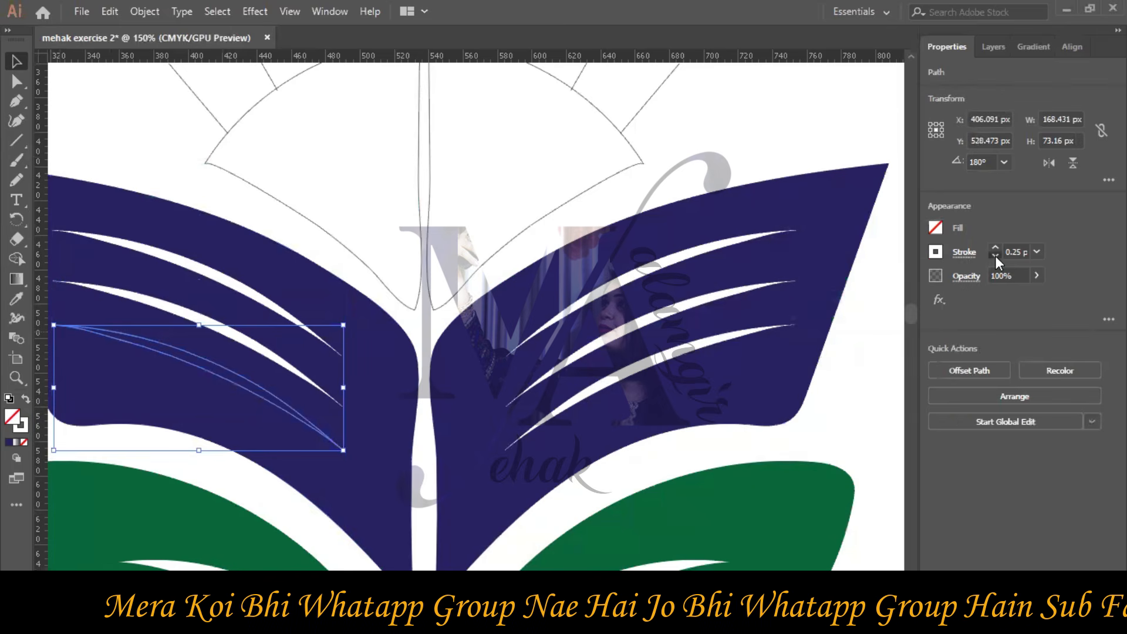
pyautogui.click(934, 228)
pyautogui.click(780, 287)
pyautogui.click(760, 210)
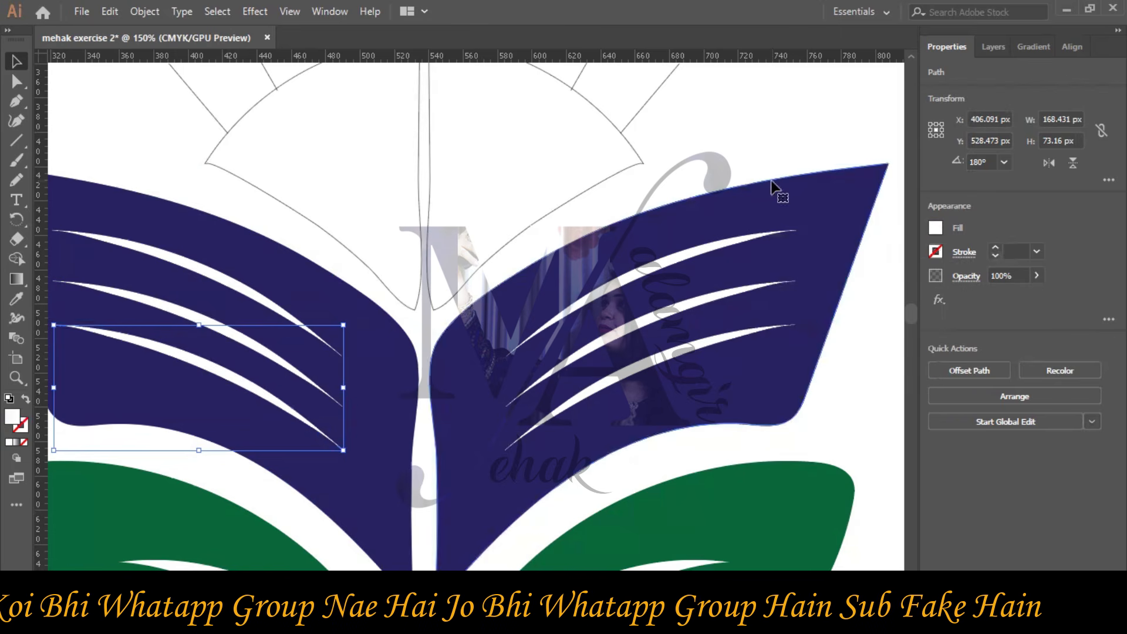
# Outline the dark-blue right book page with a cyan stroke 1 pt wide.
pyautogui.click(781, 189)
pyautogui.click(936, 251)
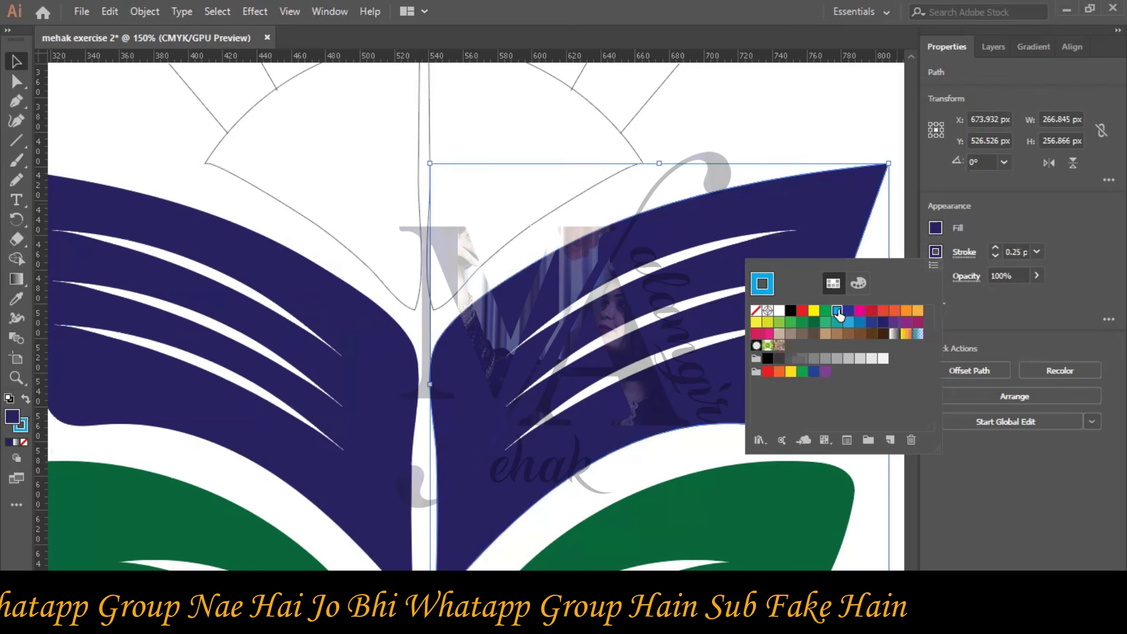
pyautogui.click(880, 130)
pyautogui.click(875, 126)
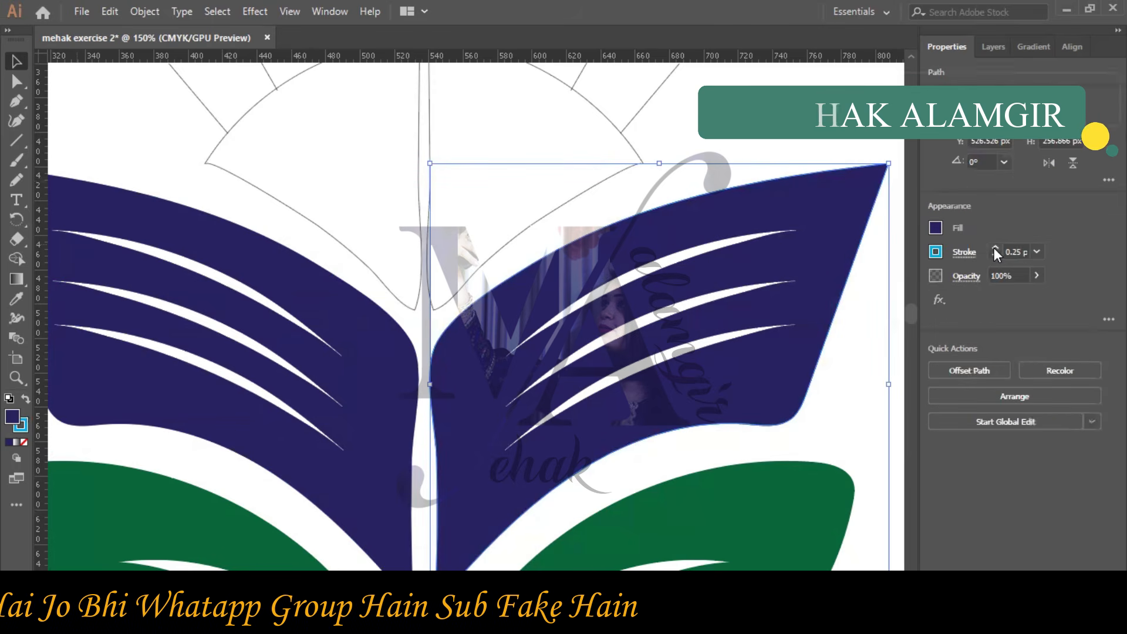
pyautogui.click(994, 247)
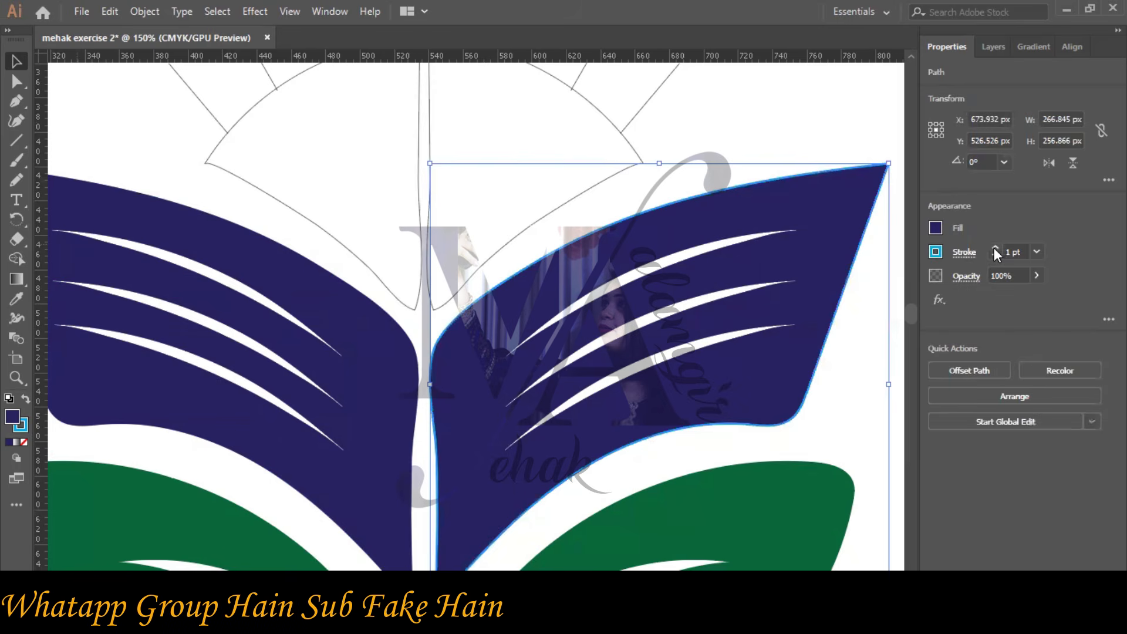
pyautogui.click(994, 248)
pyautogui.click(994, 256)
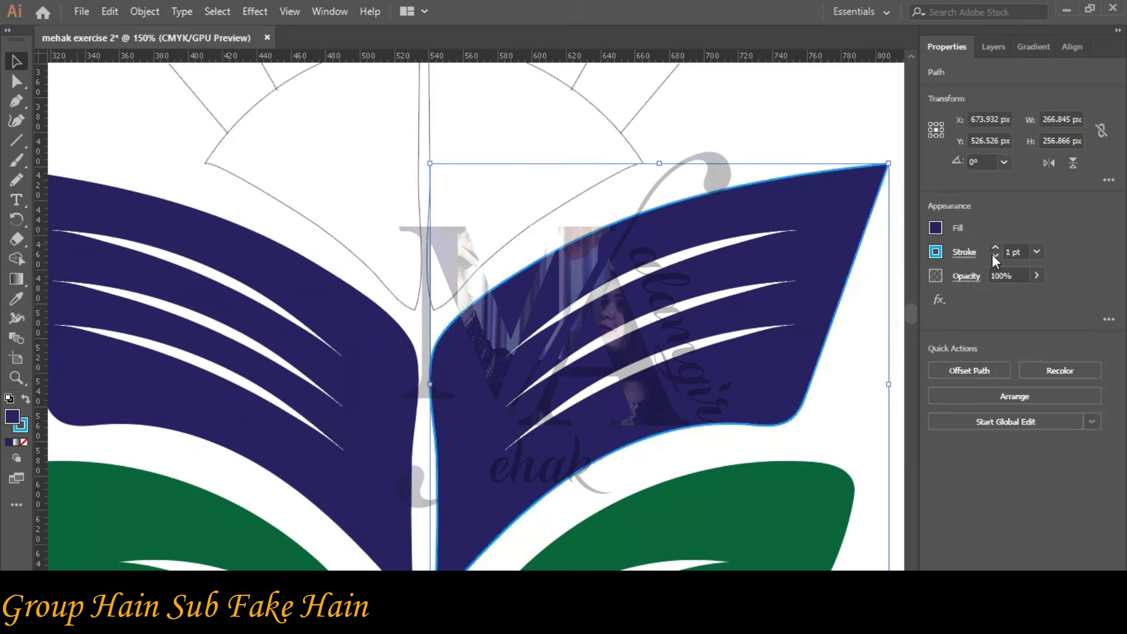
# Outline the dark-blue left book page with a light-blue stroke 0.75 pt wide.
pyautogui.click(378, 312)
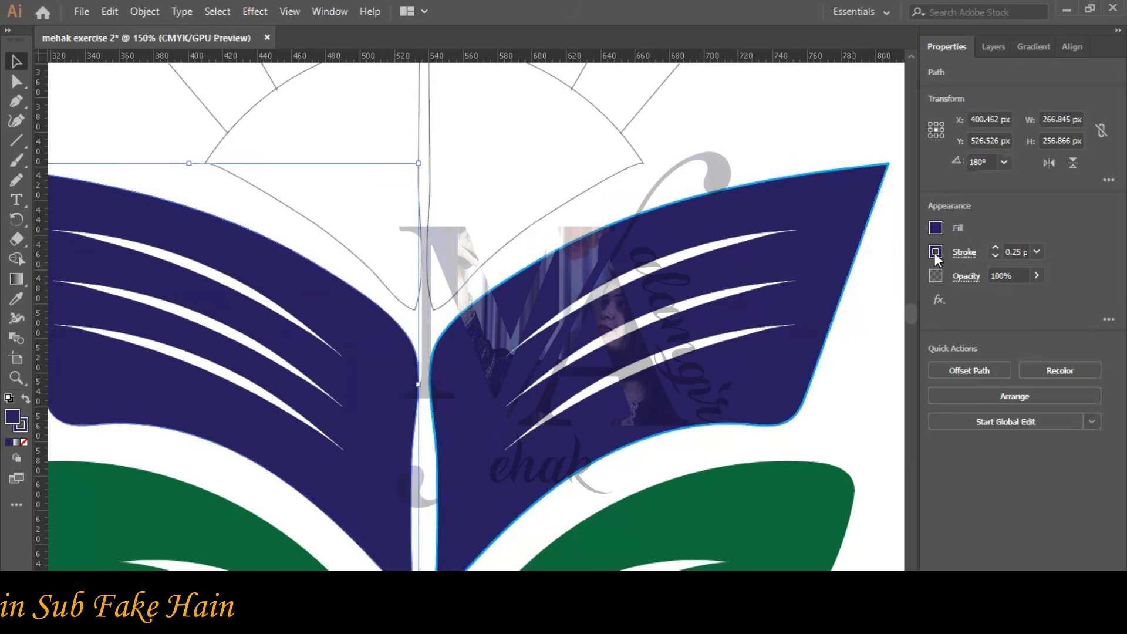
pyautogui.click(935, 252)
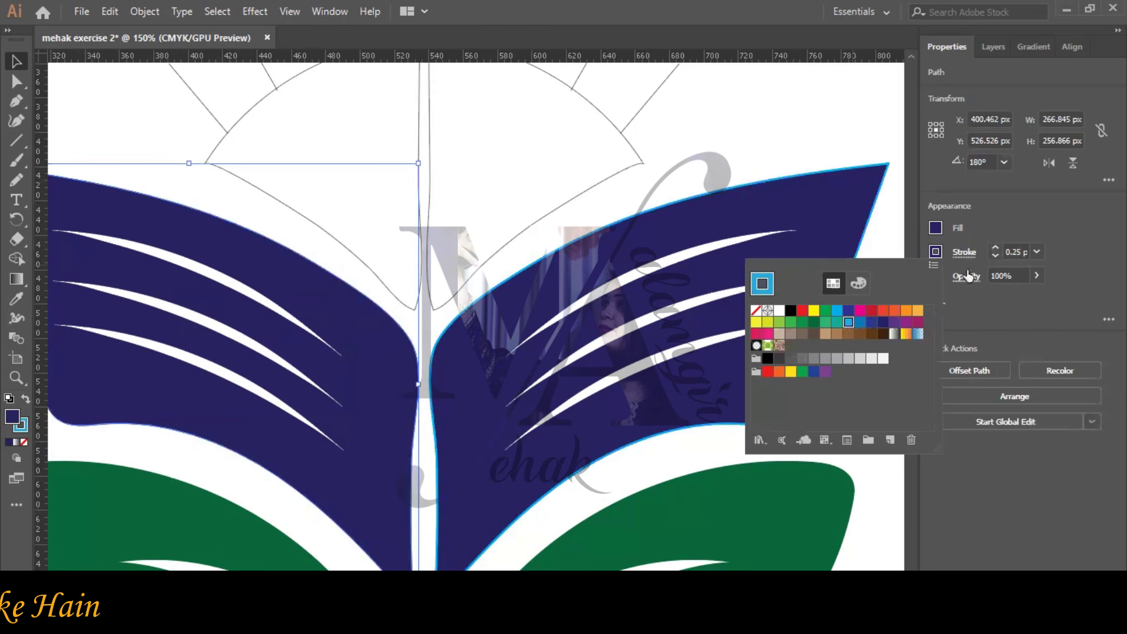
pyautogui.click(996, 247)
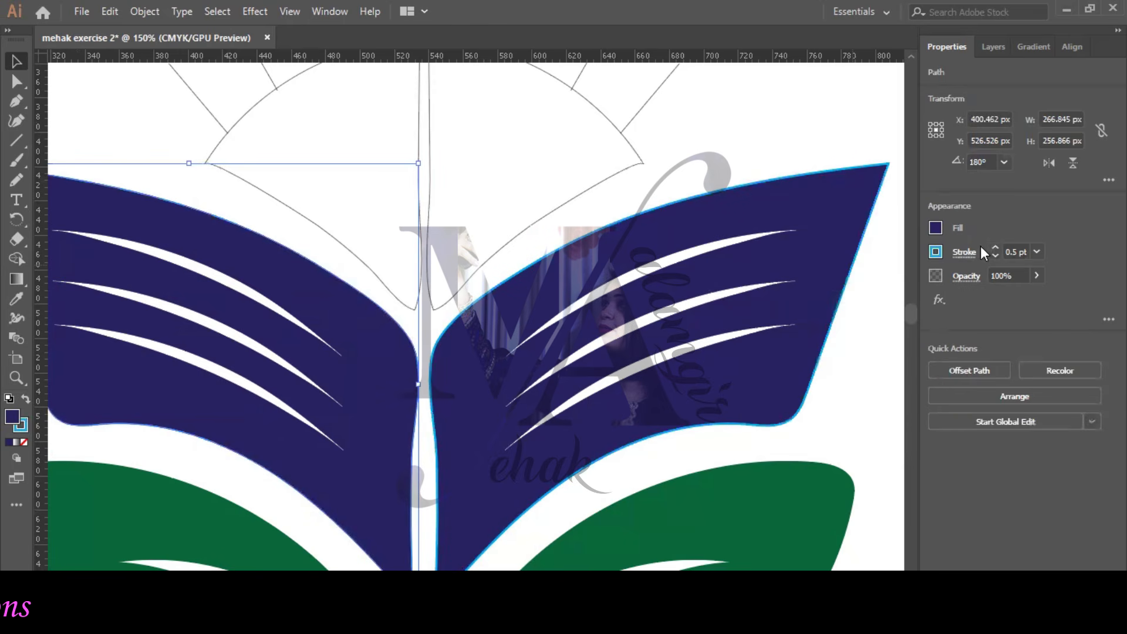
# Check the right page's stroke colour, and change the left page's stroke to the same cyan swatch.
pyautogui.click(845, 289)
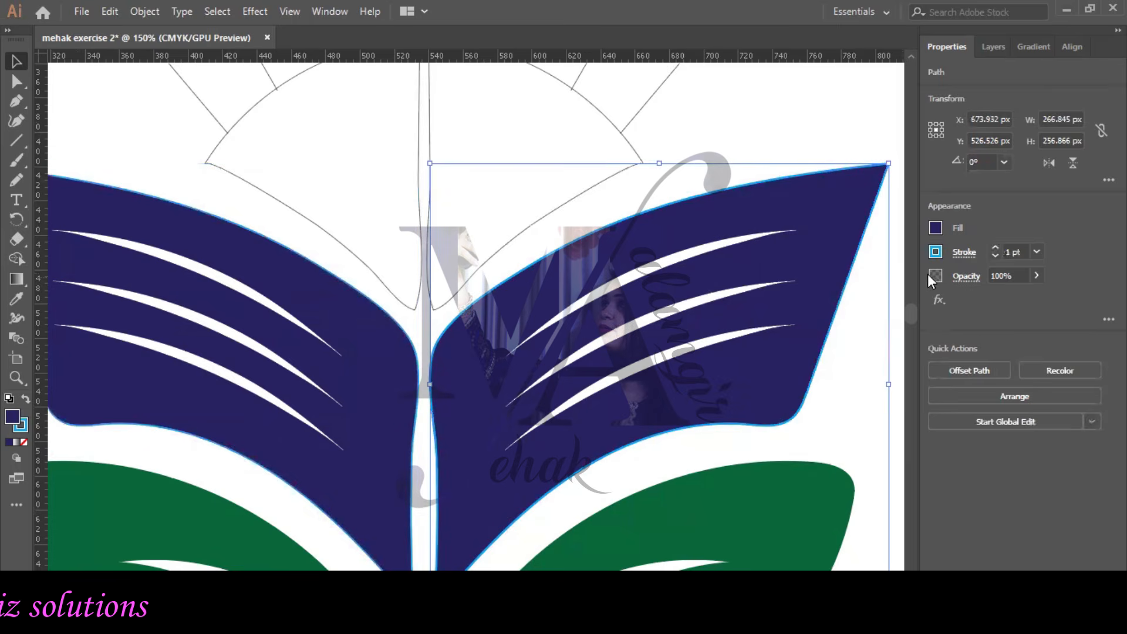
pyautogui.click(936, 254)
pyautogui.press('Escape')
pyautogui.click(415, 360)
pyautogui.click(934, 252)
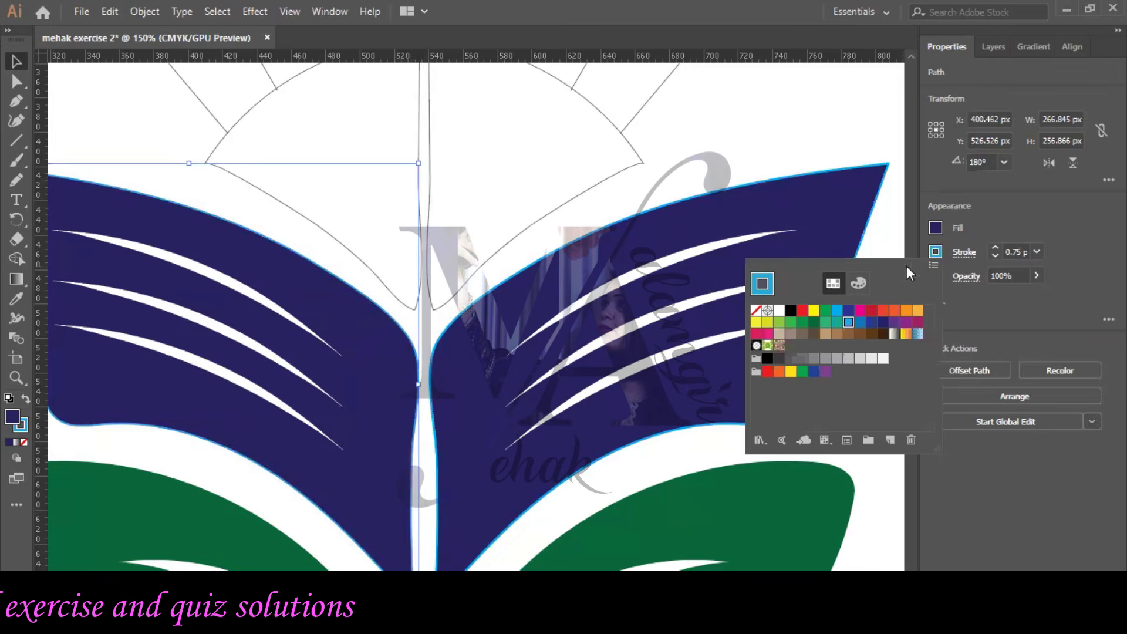
pyautogui.click(838, 311)
pyautogui.click(790, 127)
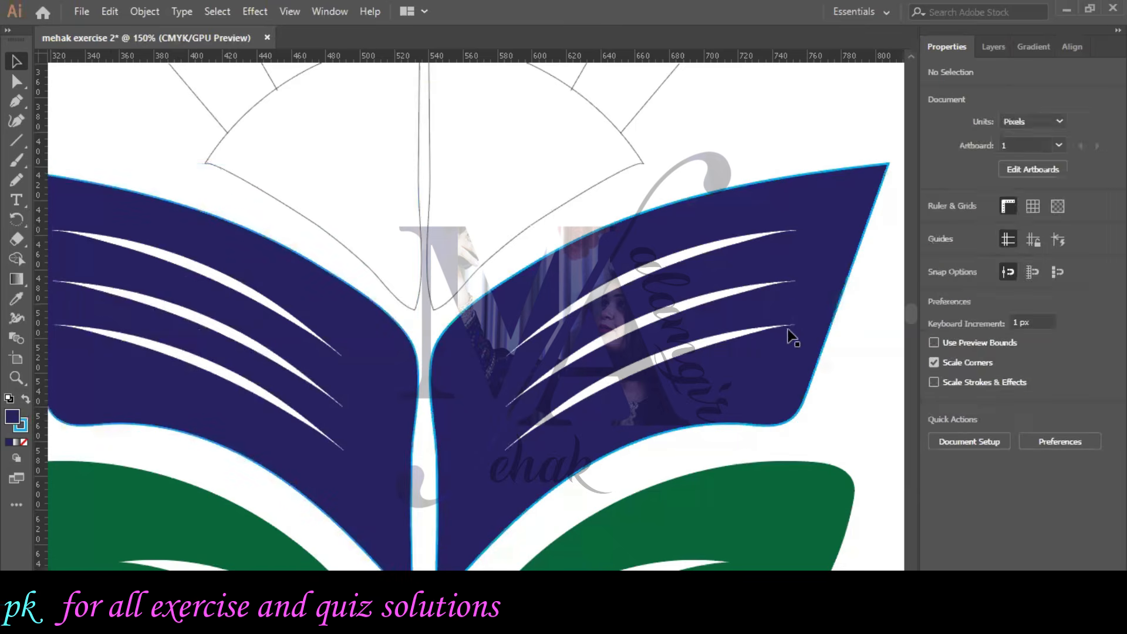
# Fill the right half of the sun above the book with orange, trying neighbouring red-orange swatches for comparison.
pyautogui.scroll(-3, 798, 329)
pyautogui.scroll(-4, 804, 325)
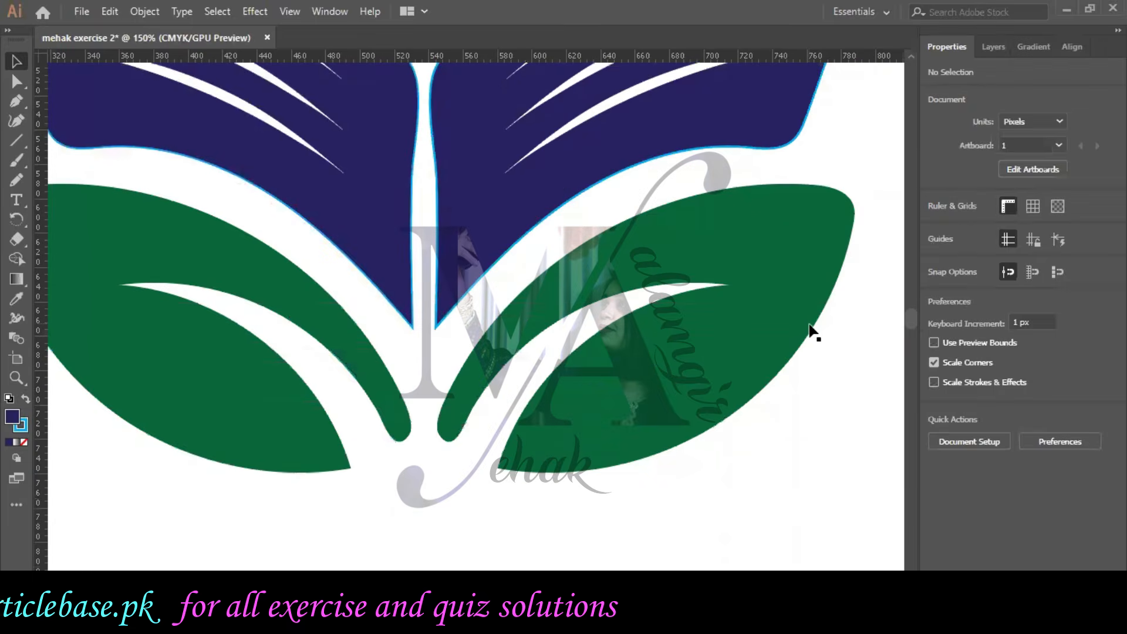
pyautogui.scroll(10, 712, 385)
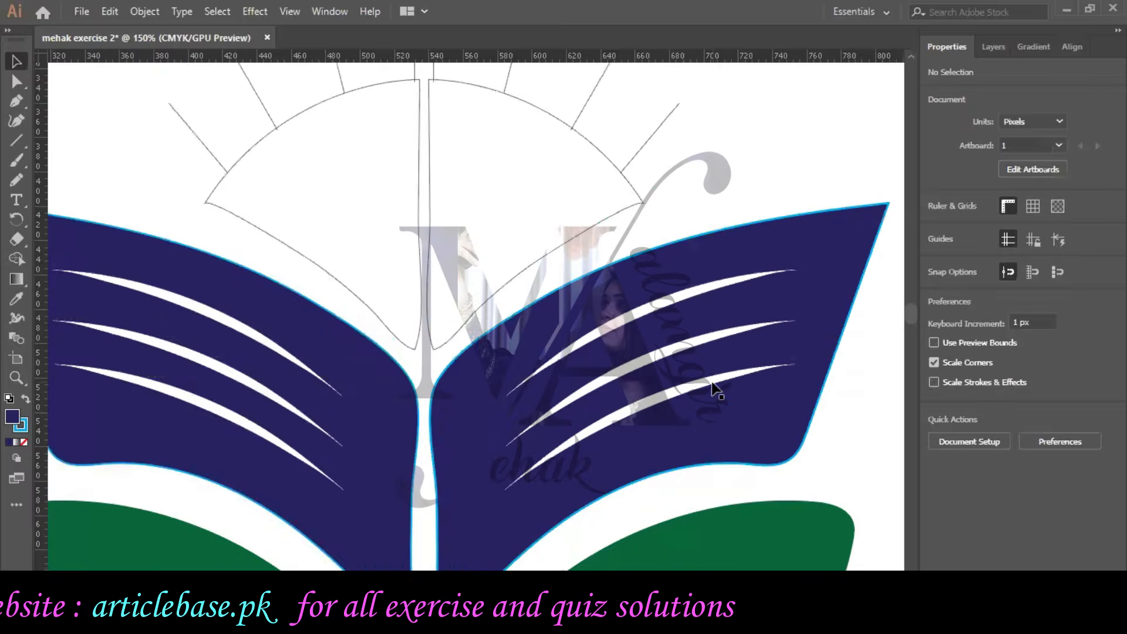
pyautogui.scroll(1, 711, 381)
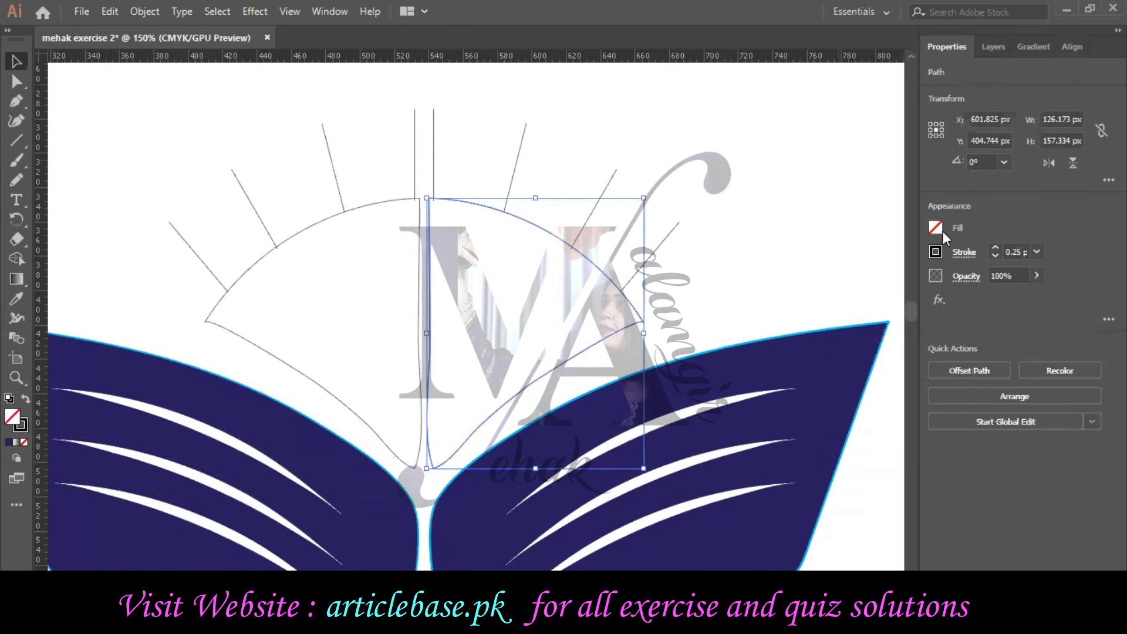
pyautogui.click(939, 229)
pyautogui.click(894, 287)
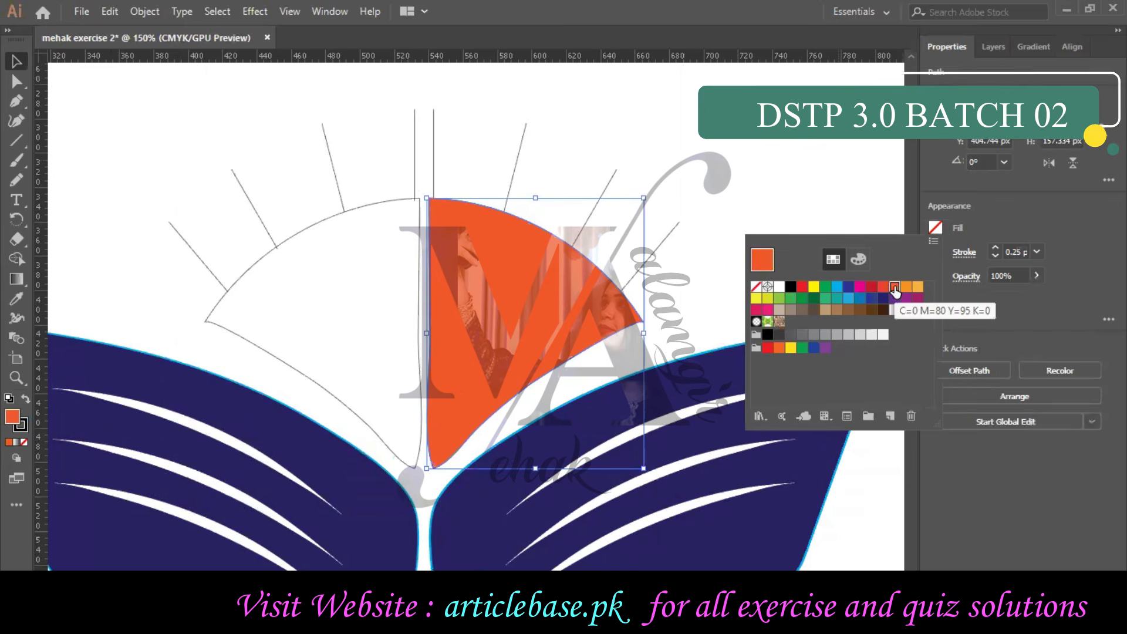
pyautogui.click(905, 286)
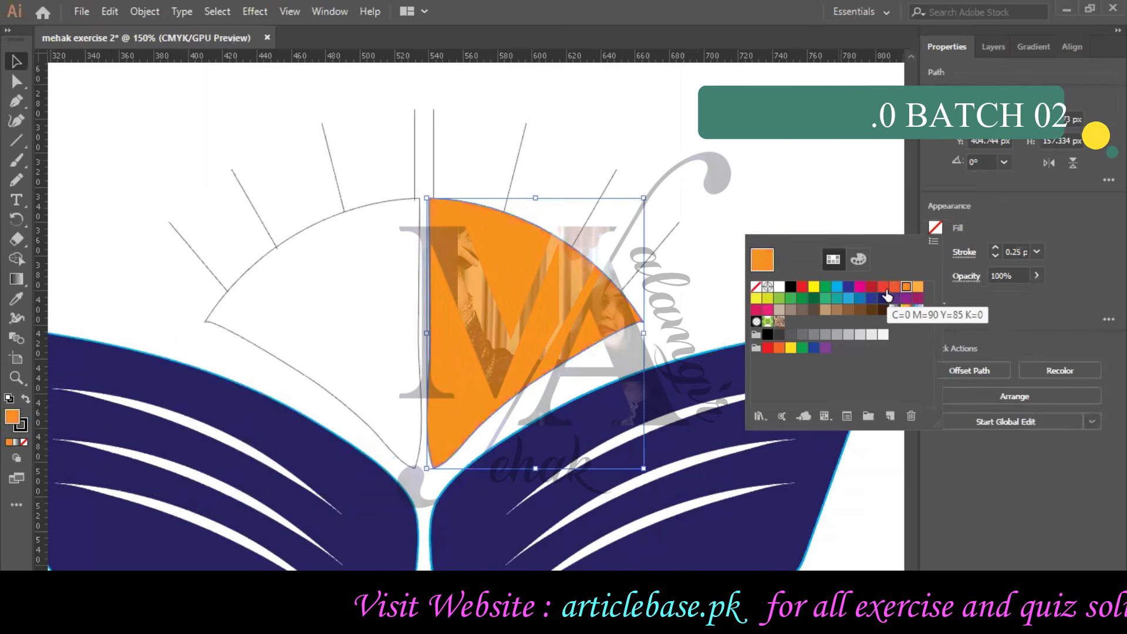
pyautogui.click(885, 292)
pyautogui.click(906, 286)
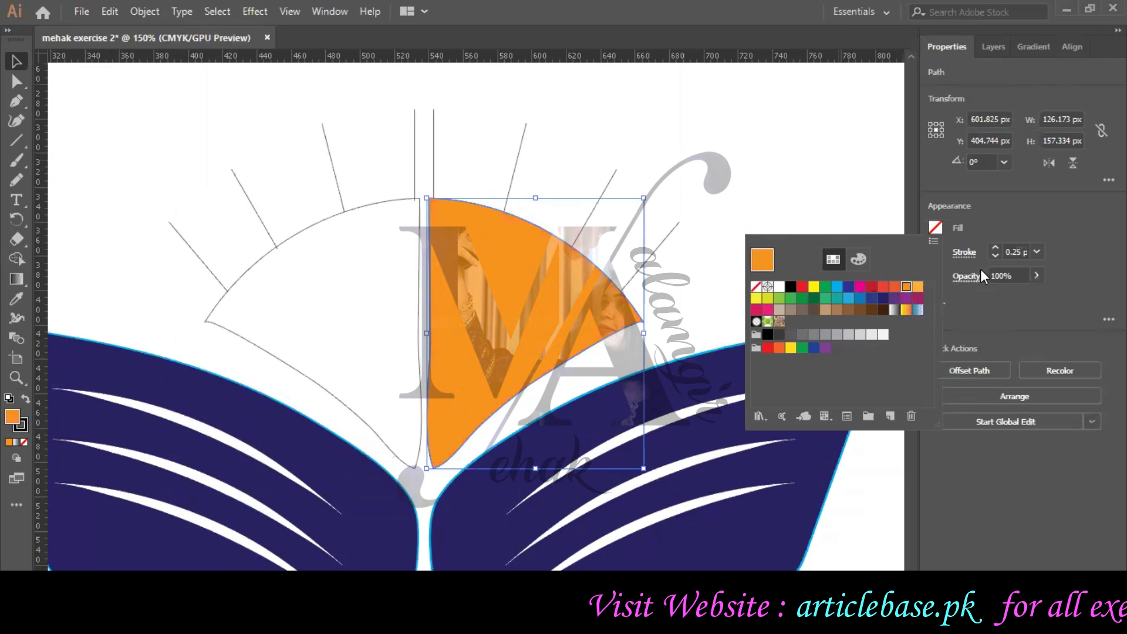
# Outline the right half of the sun with a red-orange stroke 3 pt wide.
pyautogui.click(996, 248)
pyautogui.click(994, 247)
pyautogui.click(994, 245)
pyautogui.click(995, 246)
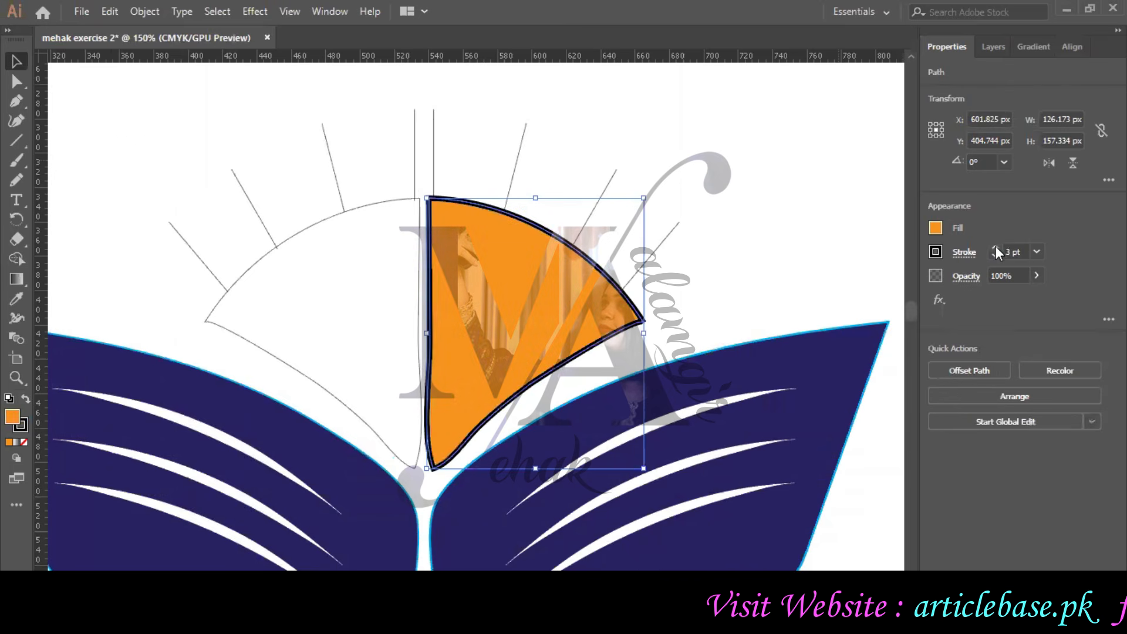
pyautogui.click(935, 252)
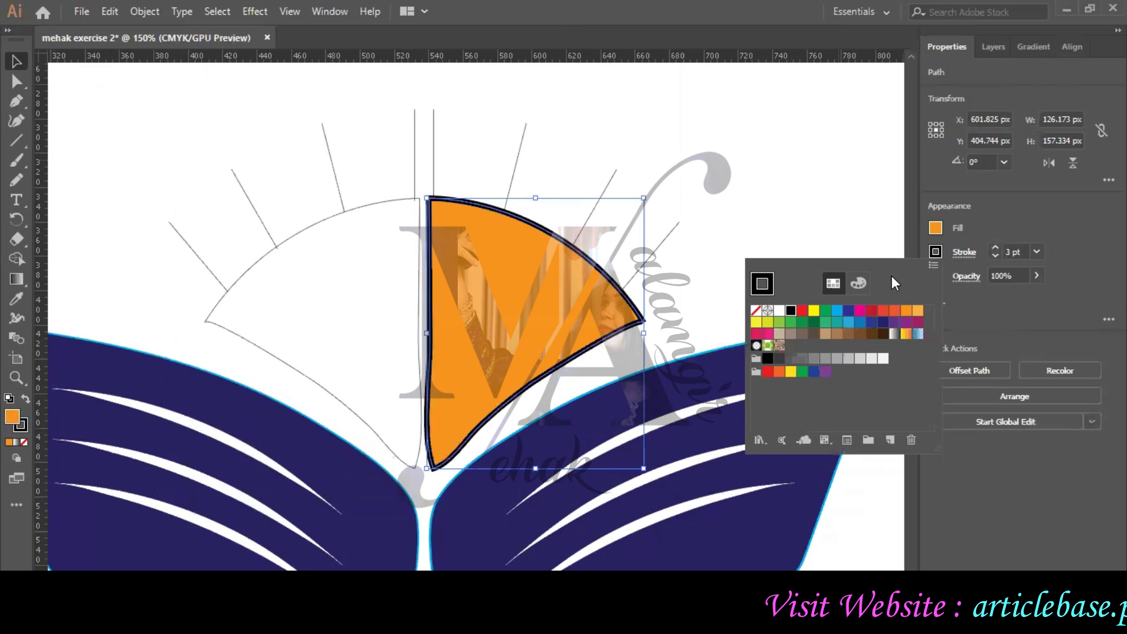
pyautogui.click(895, 311)
pyautogui.click(879, 237)
pyautogui.click(850, 232)
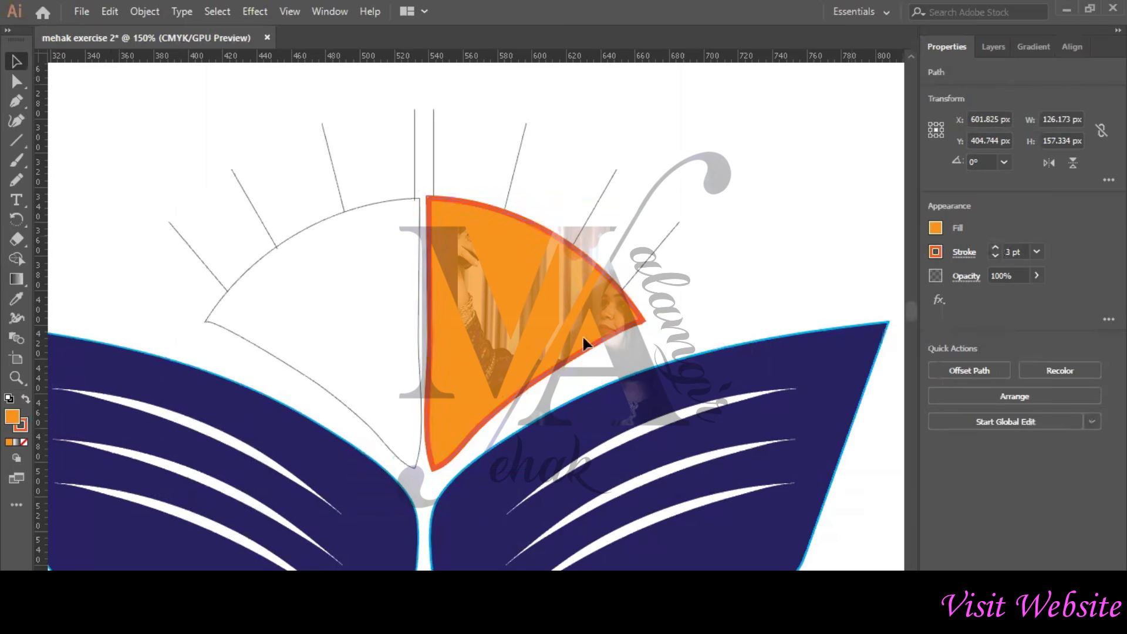
# Change the stroke of the sun's right half to the same orange as its fill.
pyautogui.click(935, 252)
pyautogui.click(903, 311)
pyautogui.click(744, 213)
pyautogui.click(761, 237)
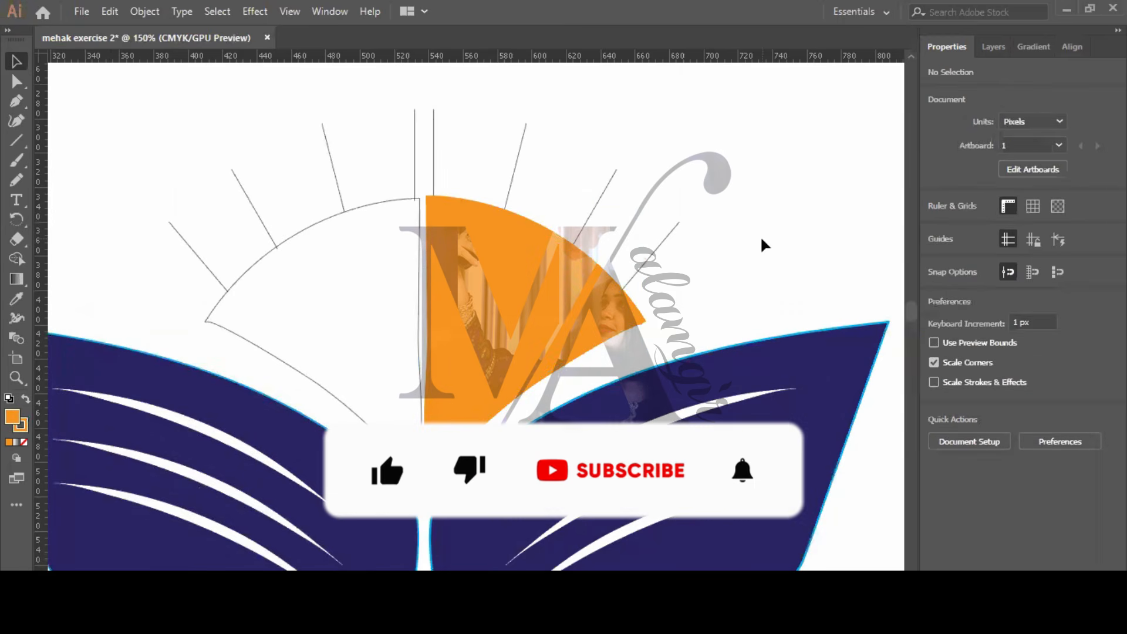
# Fill the left half of the sun with the same orange swatch as the right half.
pyautogui.click(417, 363)
pyautogui.click(936, 252)
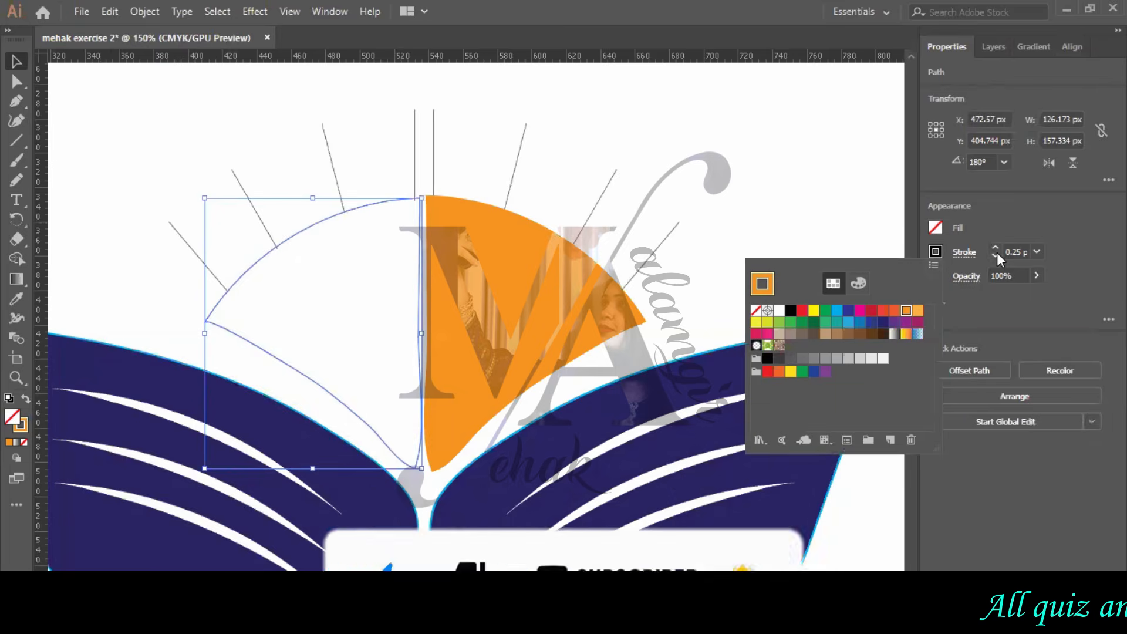
pyautogui.click(936, 229)
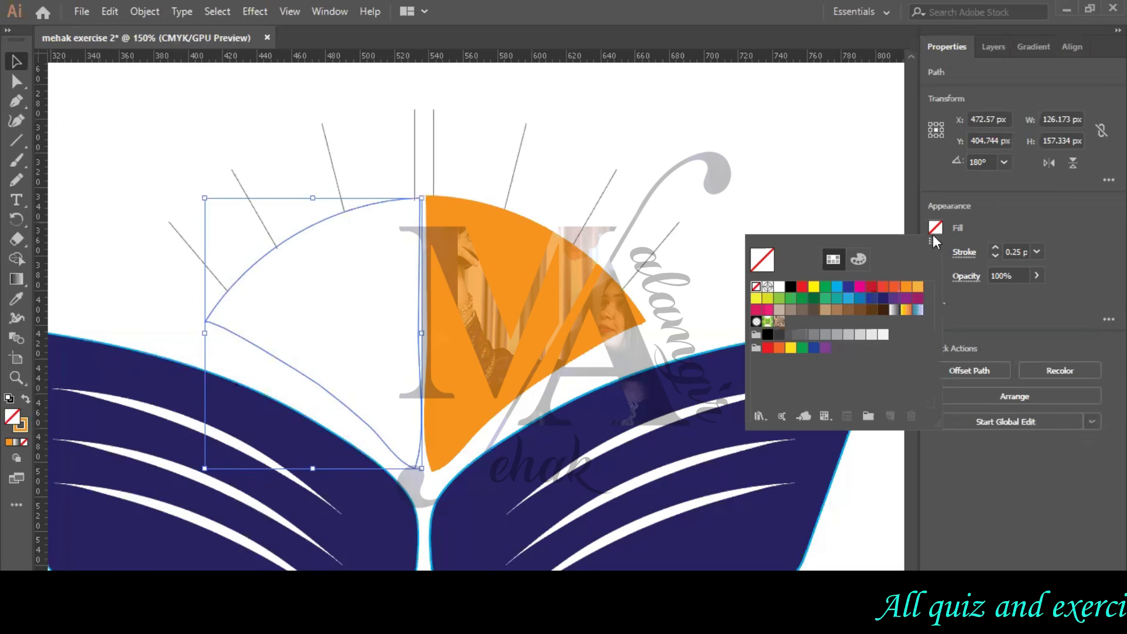
pyautogui.click(905, 286)
# Reduce the stroke weight of the sun's right half to 0.25 pt.
pyautogui.click(619, 326)
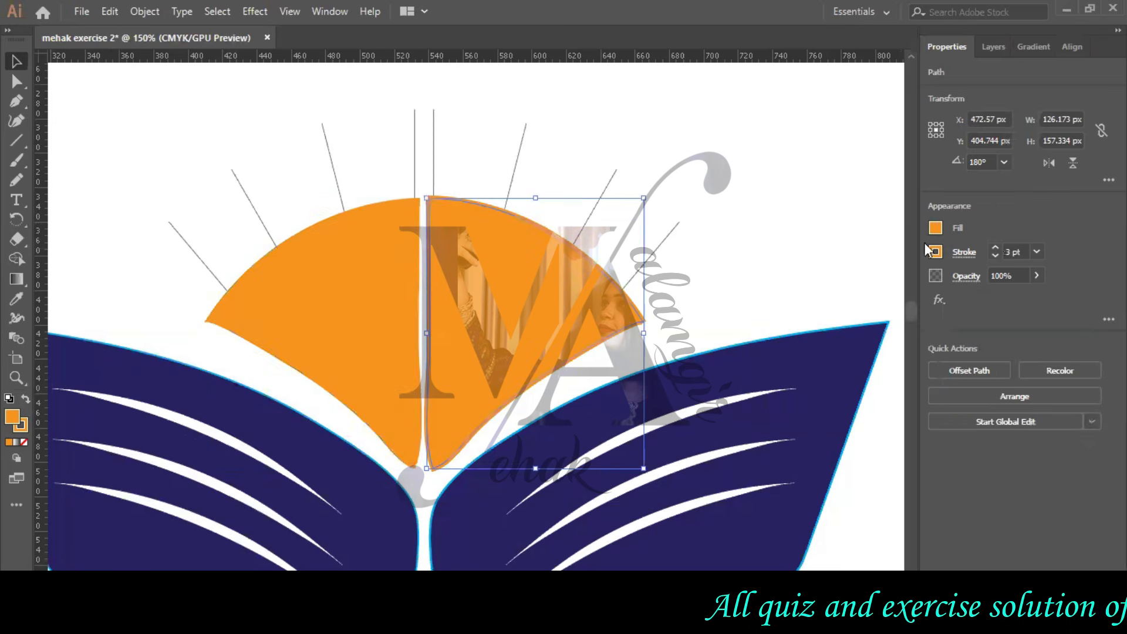
pyautogui.click(991, 252)
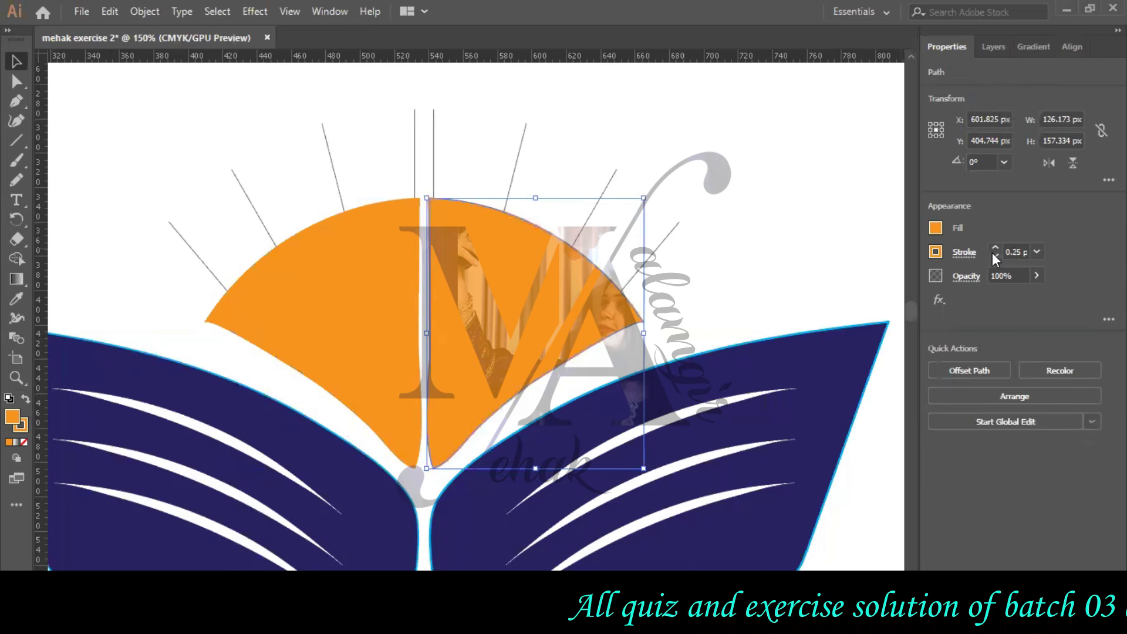
pyautogui.click(744, 275)
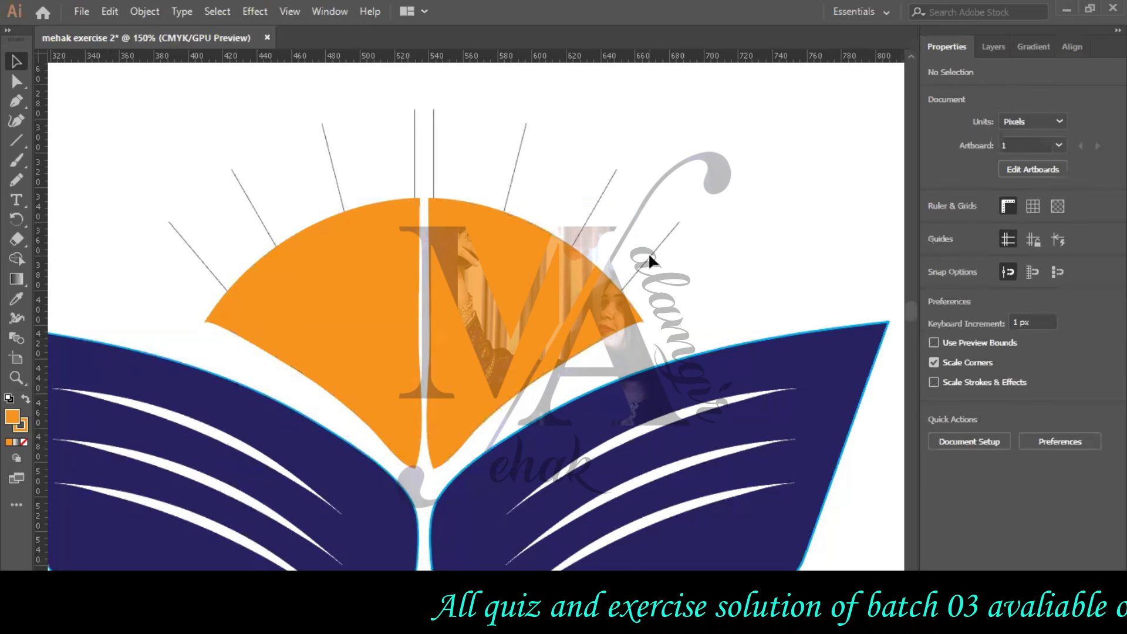
# Set the fill of the lowest ray line on the sun's right side to yellow, trying orange first.
pyautogui.click(641, 261)
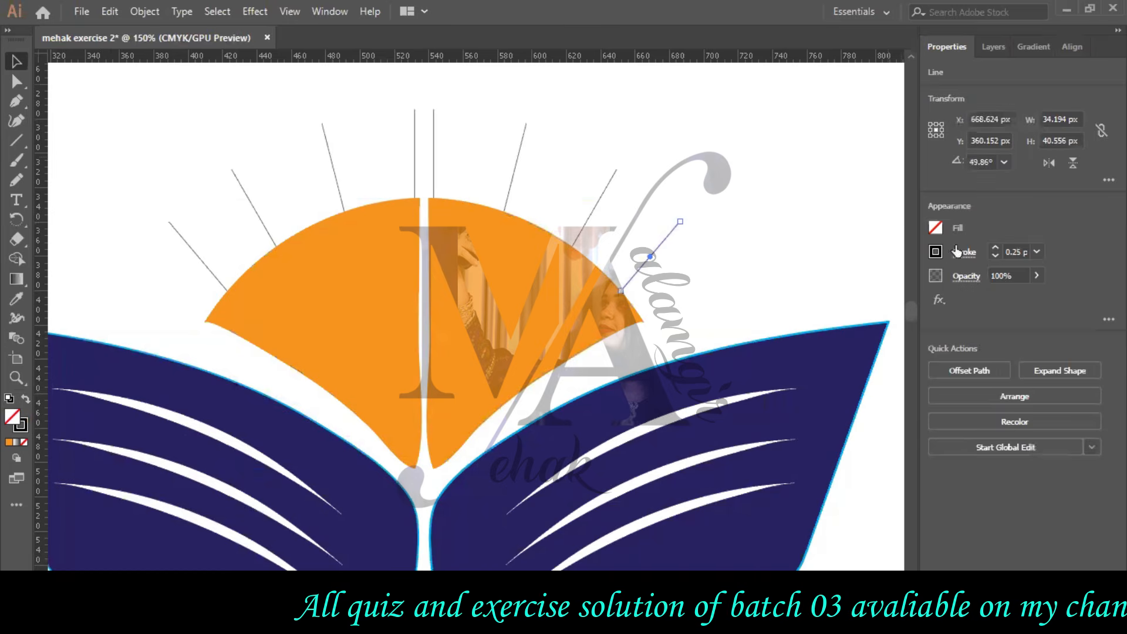
pyautogui.click(937, 228)
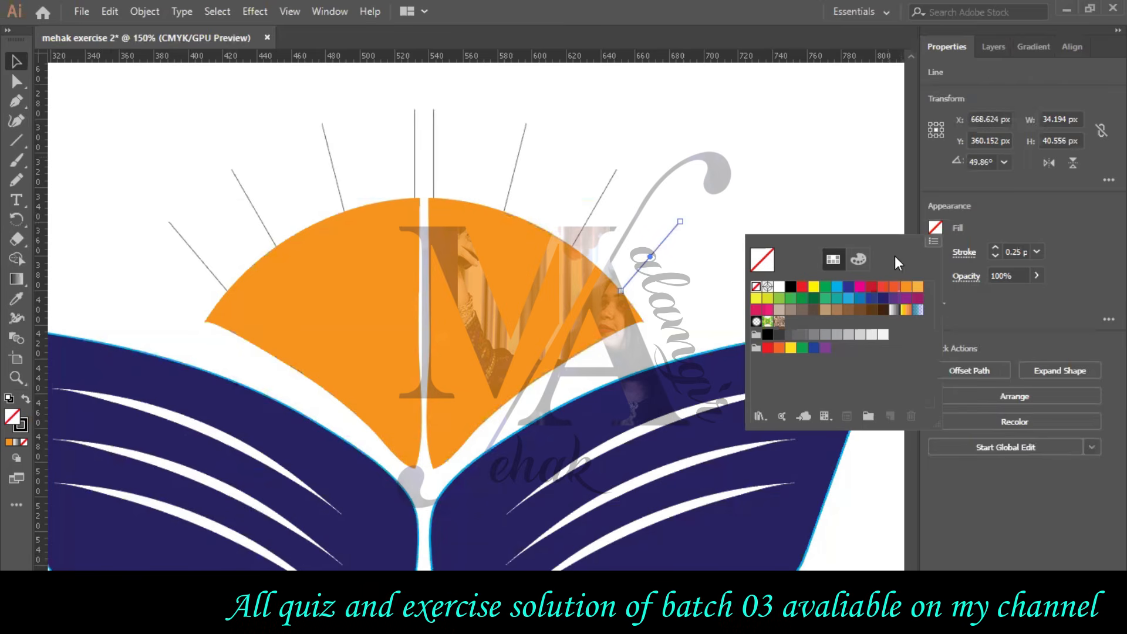
pyautogui.click(906, 287)
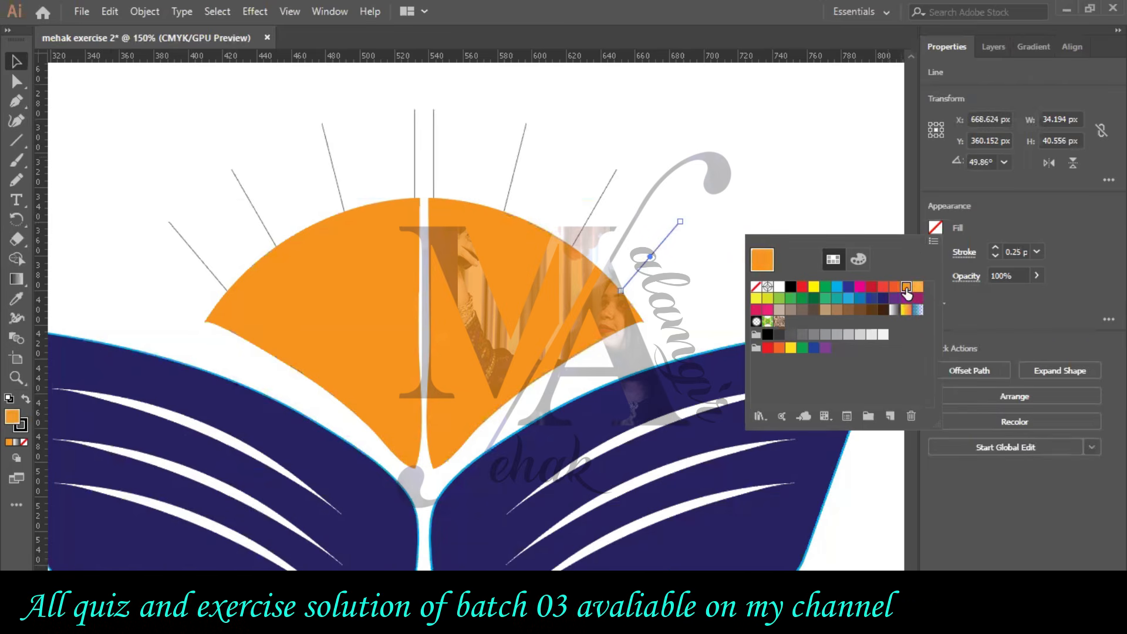
pyautogui.click(813, 287)
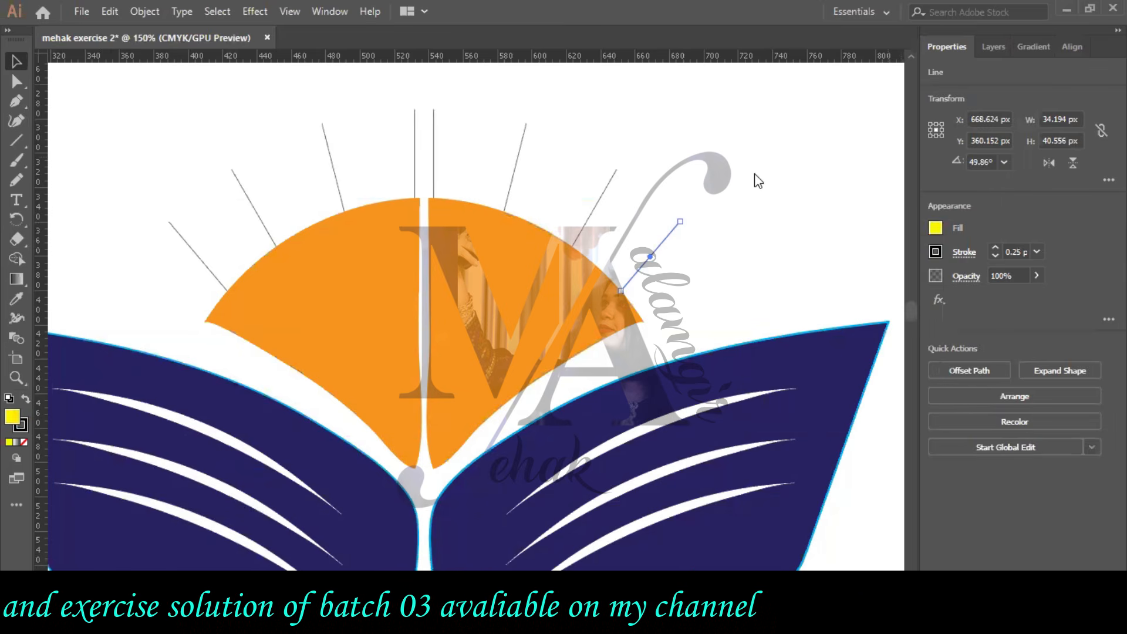
pyautogui.click(746, 230)
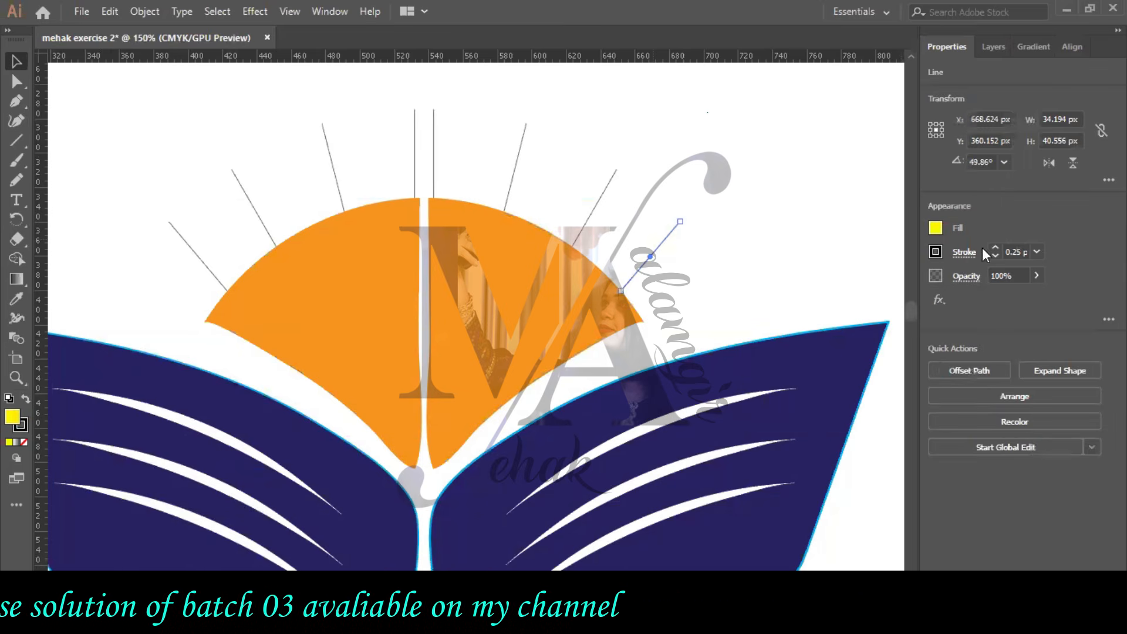
# Give the lowest ray on the sun's right side an orange stroke 3 pt wide.
pyautogui.click(935, 251)
pyautogui.click(904, 308)
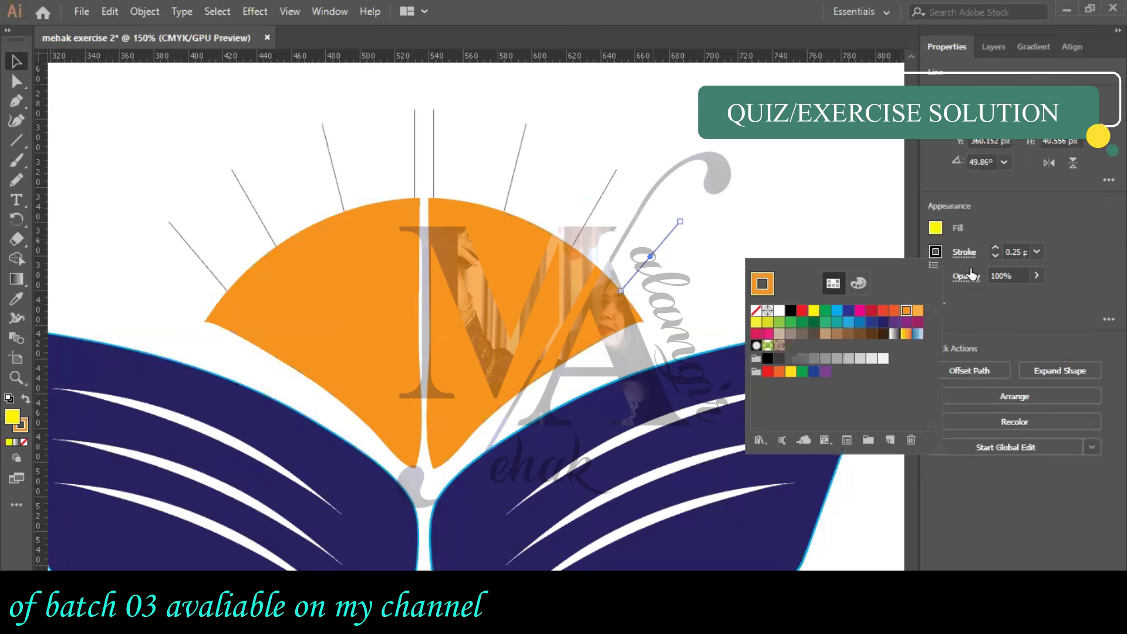
pyautogui.click(995, 247)
pyautogui.click(995, 247)
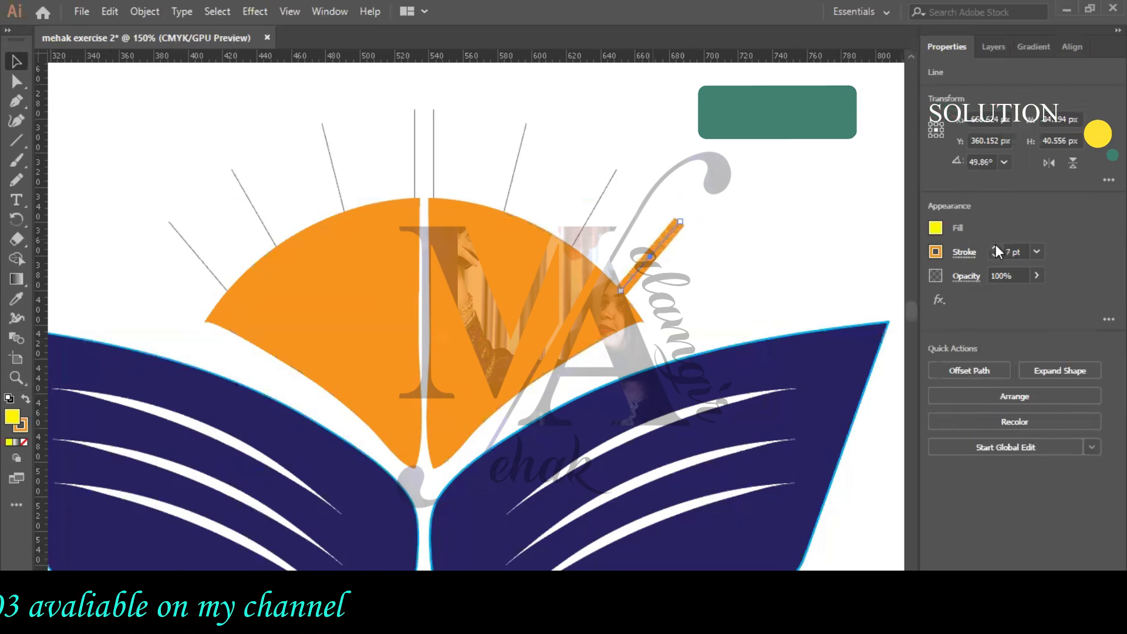
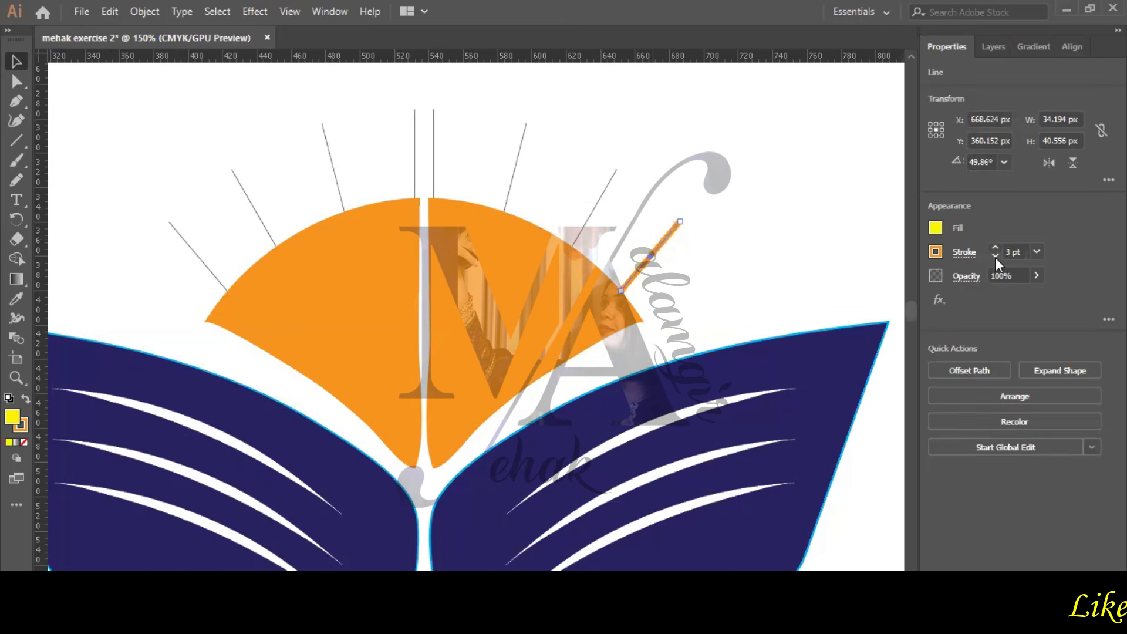
pyautogui.click(857, 240)
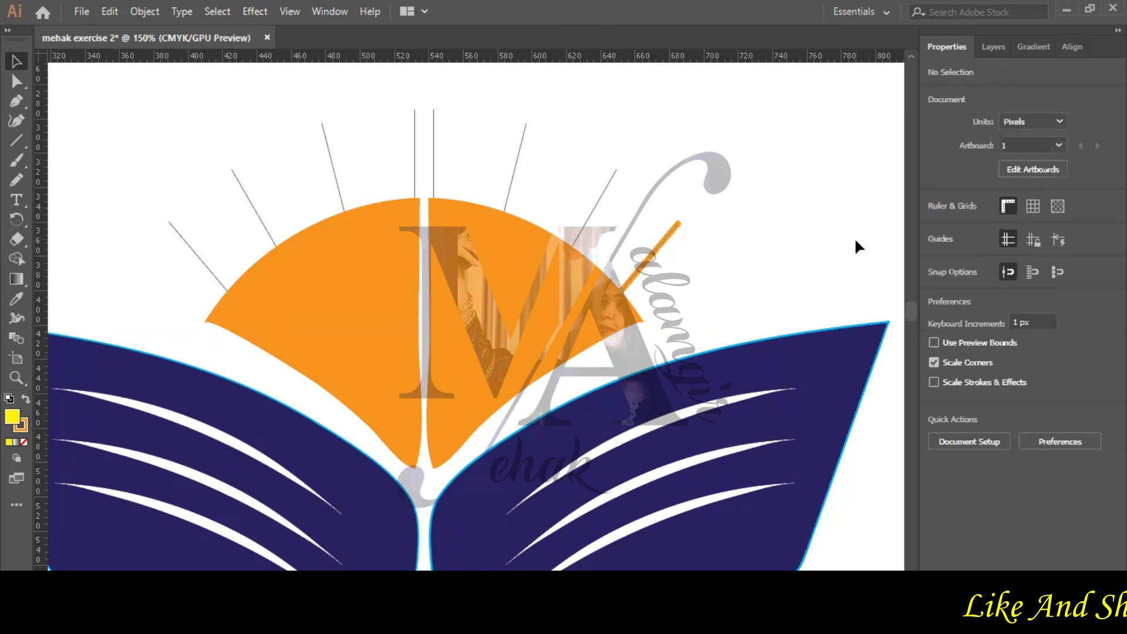
# Give the 60° ray on the sun's right side a 3 pt orange stroke and leave isolation mode.
pyautogui.doubleClick(582, 229)
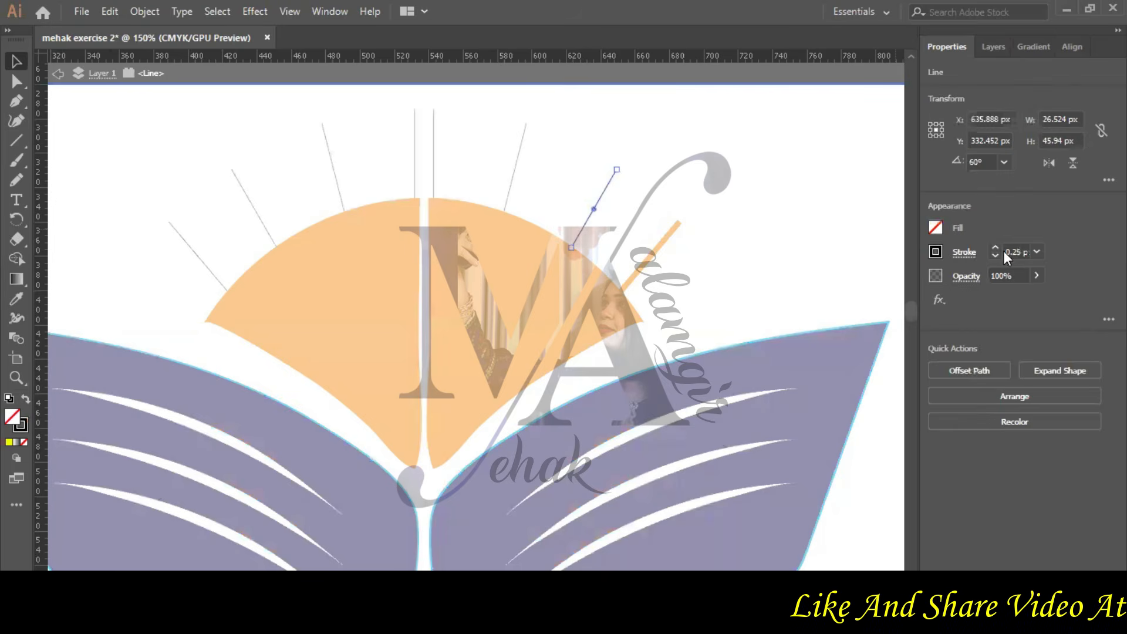
pyautogui.doubleClick(1021, 251)
pyautogui.write('3')
pyautogui.click(935, 251)
pyautogui.click(906, 310)
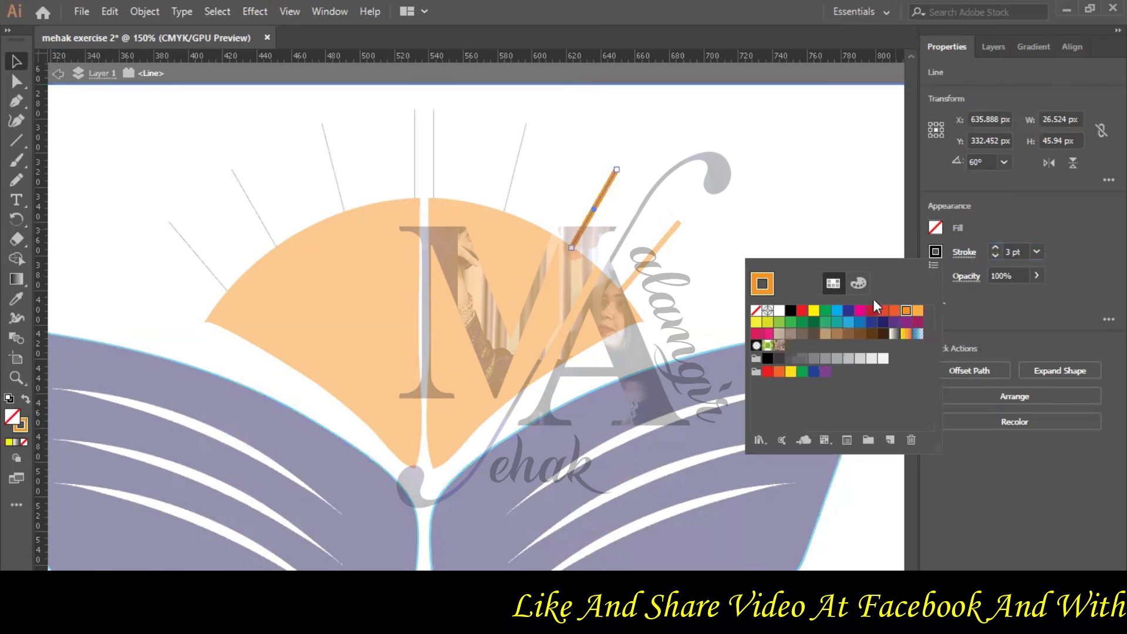
pyautogui.click(504, 200)
pyautogui.click(504, 203)
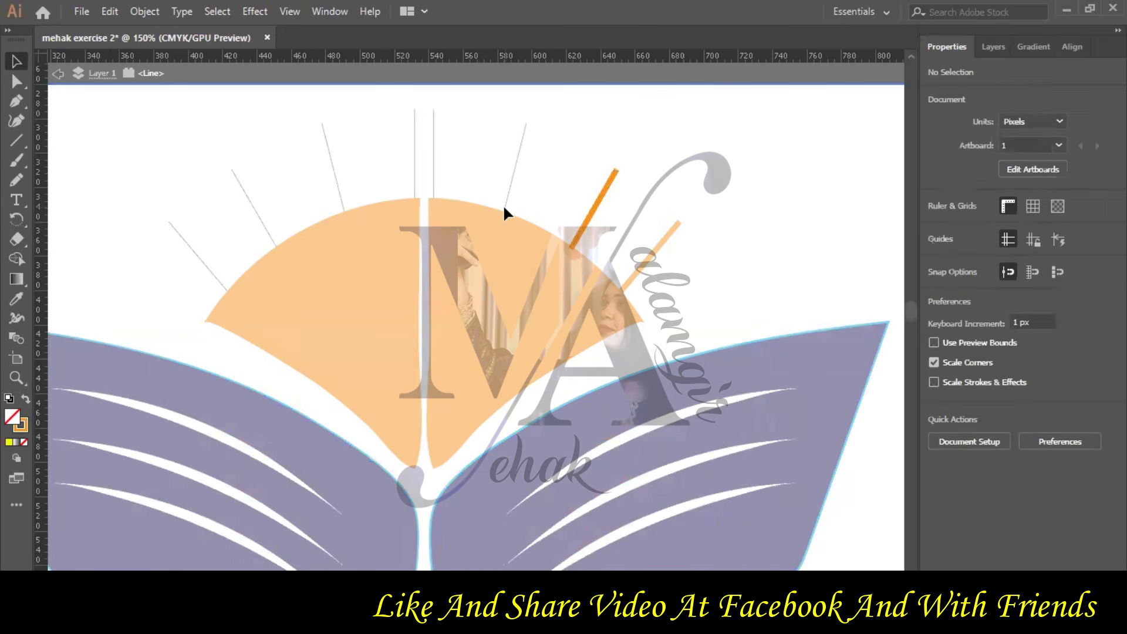
pyautogui.doubleClick(506, 196)
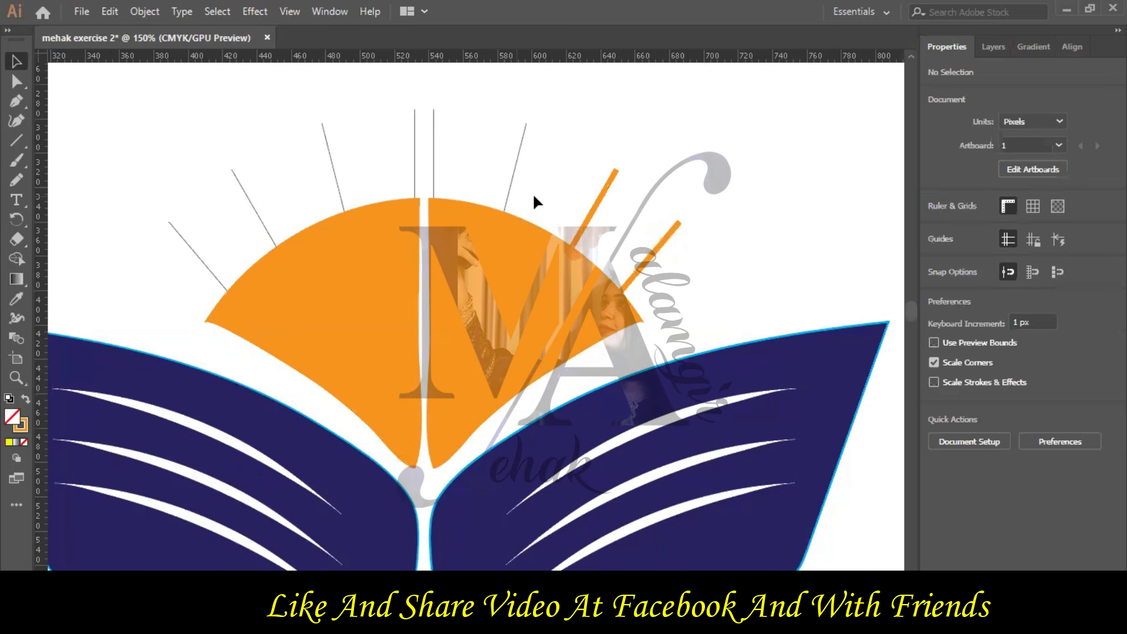
# Give the steep ray line just right of the vertical pair a 3 pt orange stroke.
pyautogui.click(515, 169)
pyautogui.click(1018, 252)
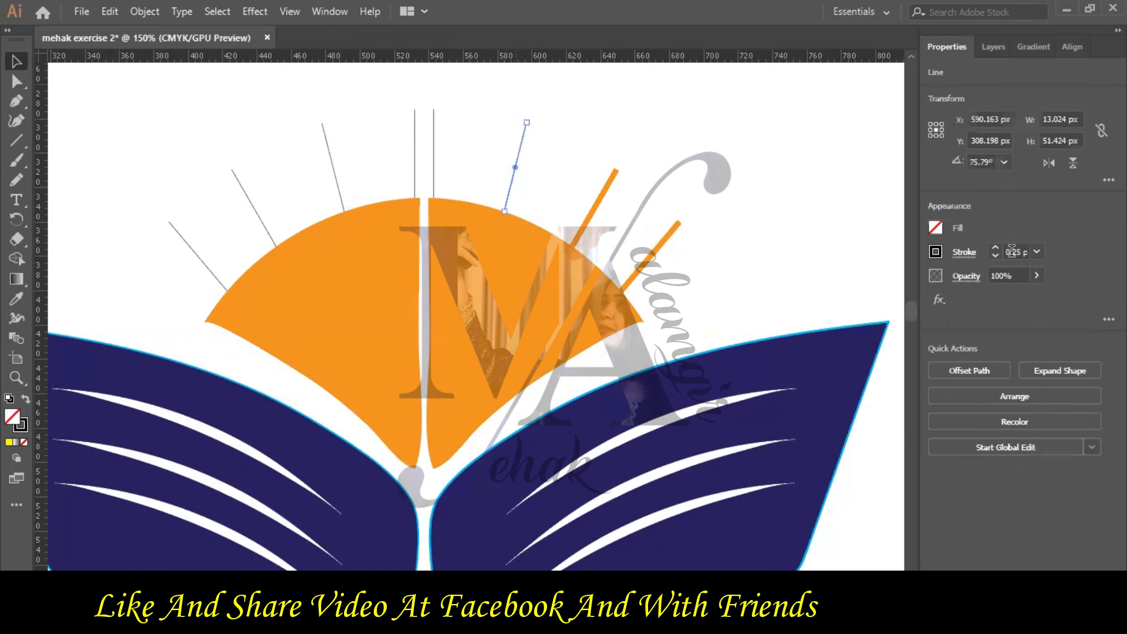
pyautogui.write('3')
pyautogui.press('Return')
pyautogui.click(938, 250)
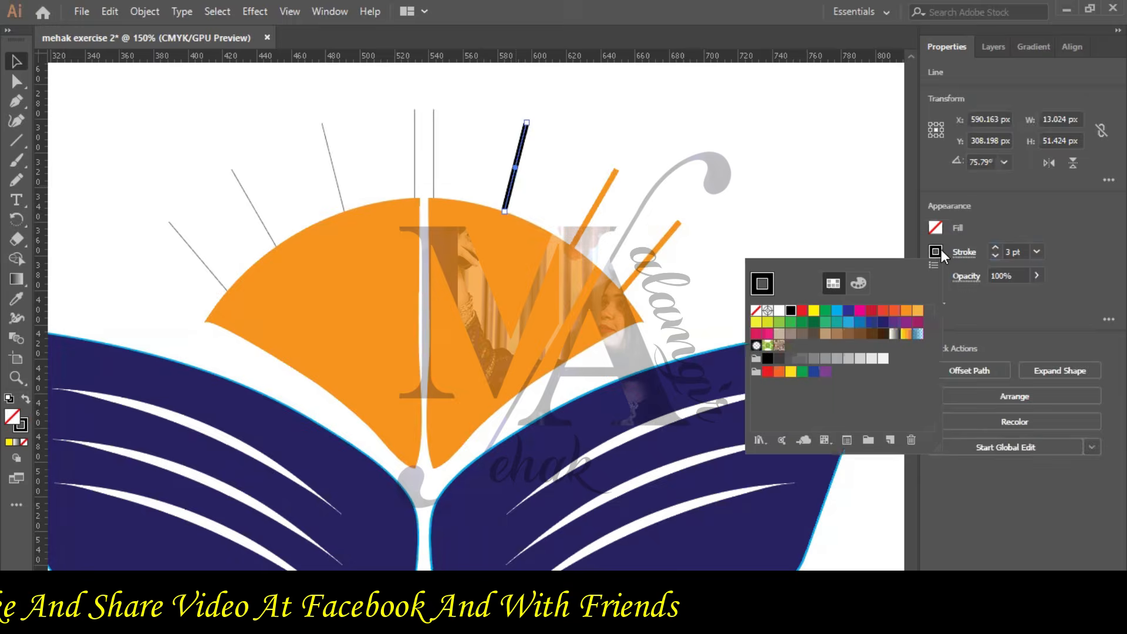
pyautogui.click(911, 310)
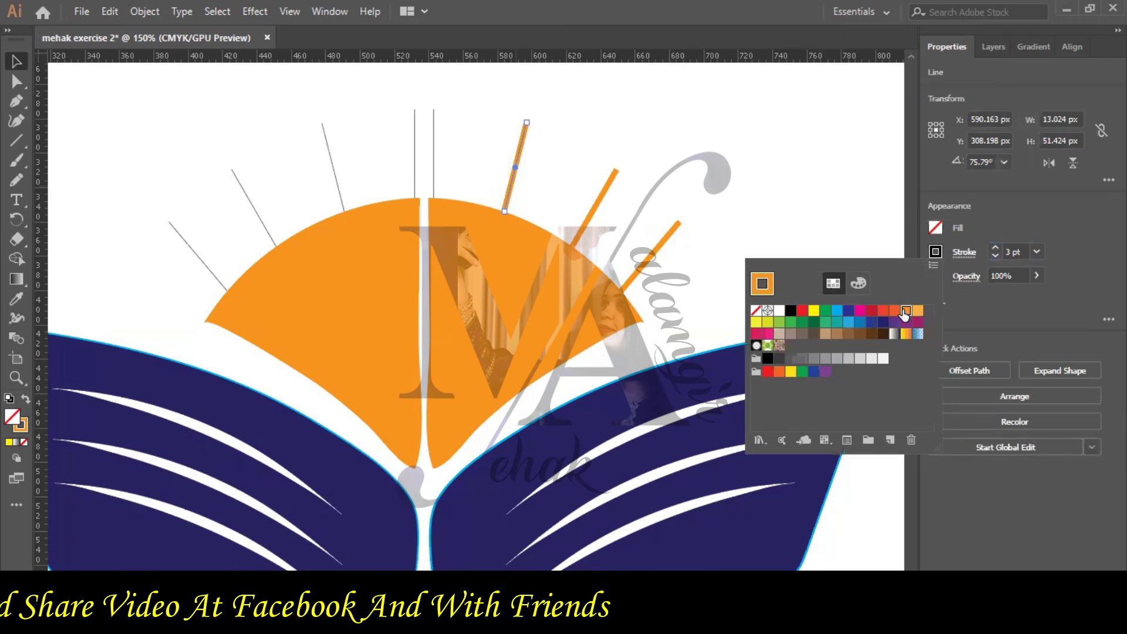
pyautogui.click(730, 188)
# Capture the Illustrator window with its layer list using the Snipping Tool, paste it into the Word document, and return to Illustrator.
pyautogui.click(992, 47)
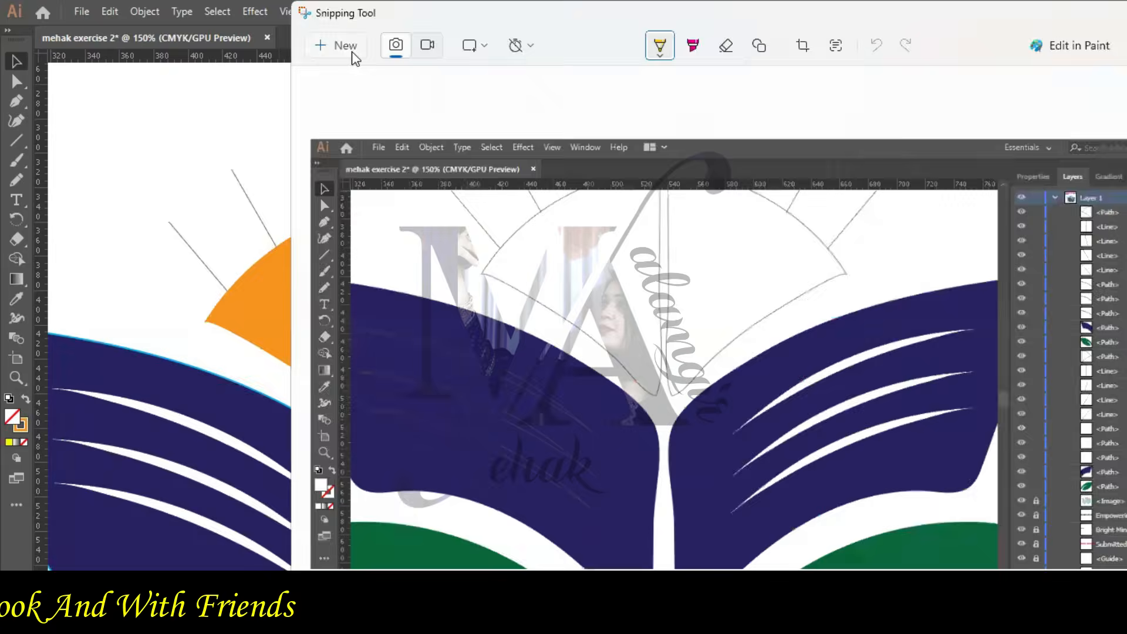
pyautogui.click(351, 50)
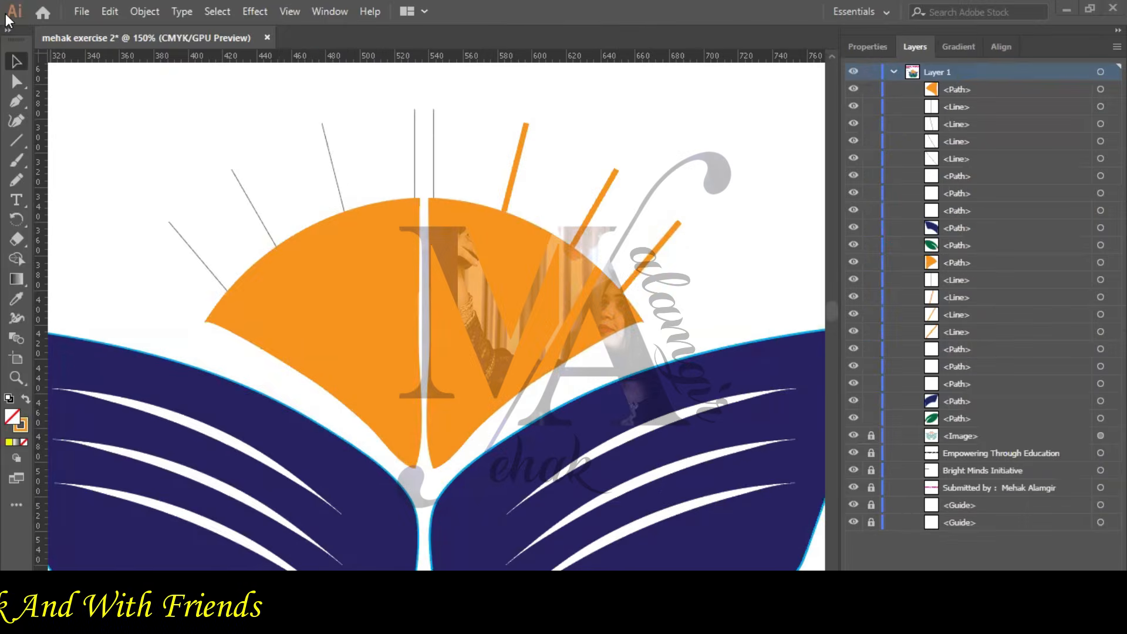
pyautogui.moveTo(13, 13); pyautogui.dragTo(1125, 551)
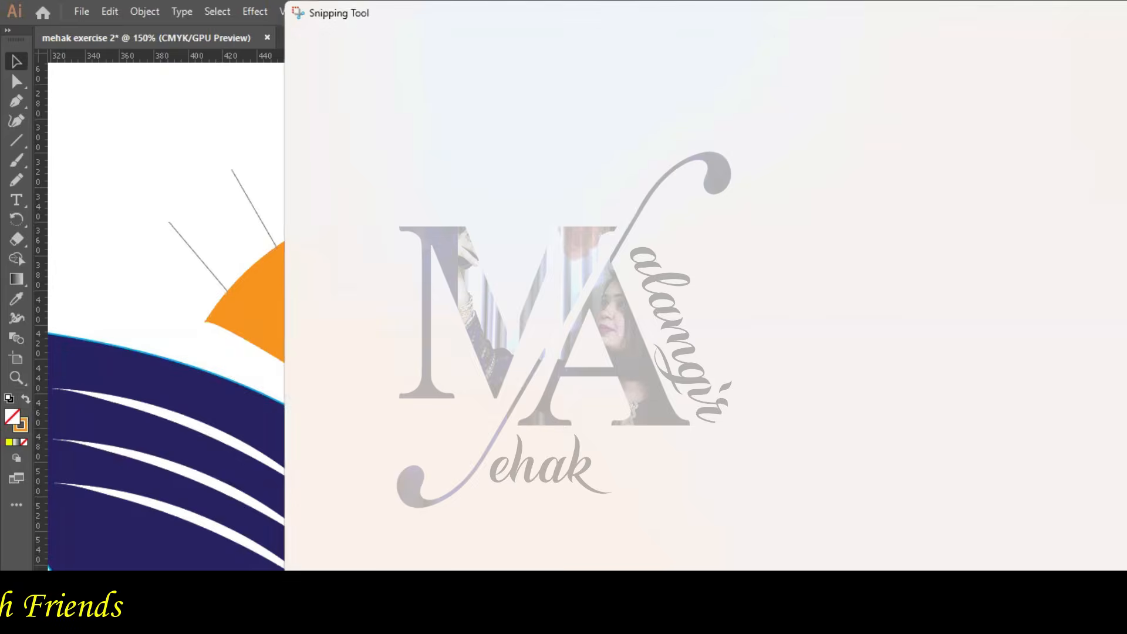
pyautogui.hotkey('alt', 'Tab')
pyautogui.hotkey('ctrl', 'v')
pyautogui.hotkey('alt', 'Tab')
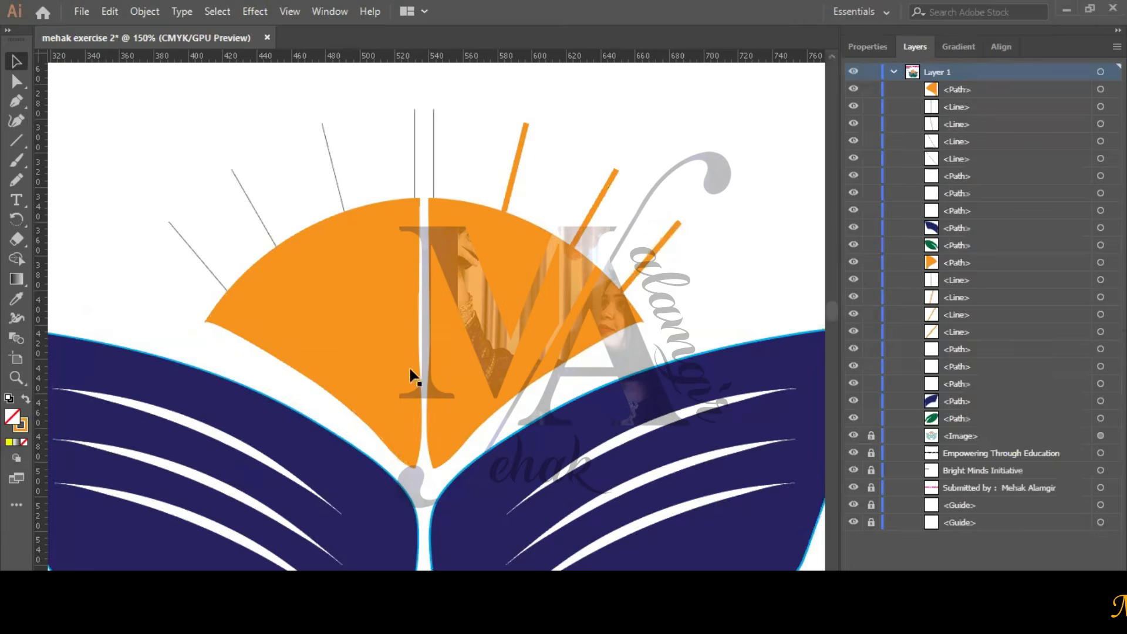
# Give the left one of the two vertical rays above the sun a 3 pt orange stroke.
pyautogui.scroll(2, 455, 426)
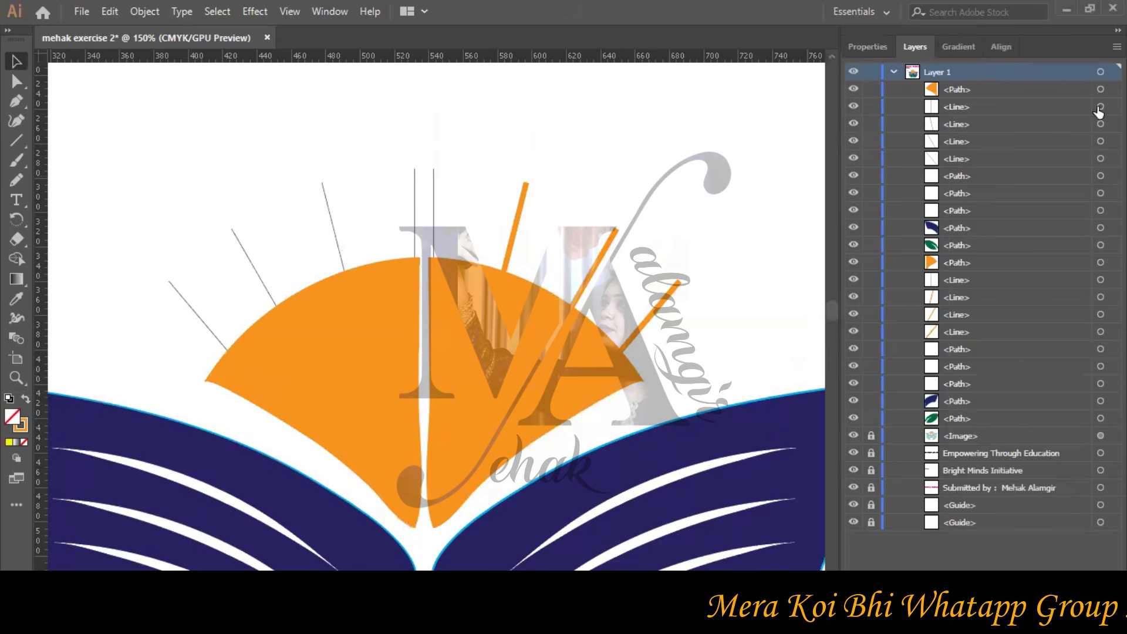
pyautogui.click(874, 48)
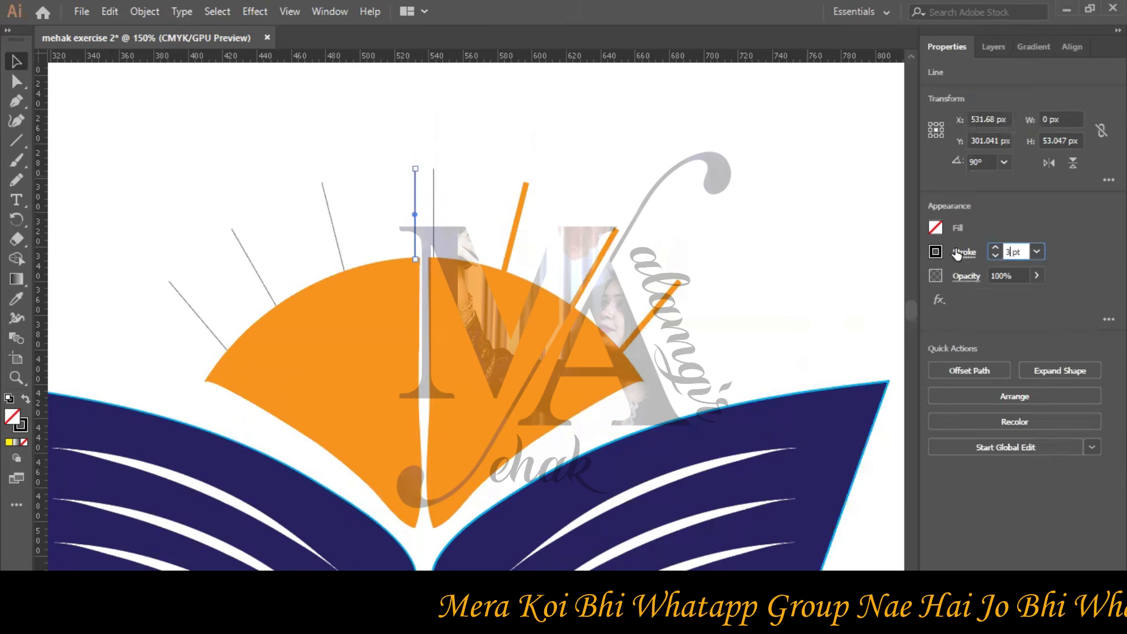
pyautogui.click(935, 253)
pyautogui.click(791, 311)
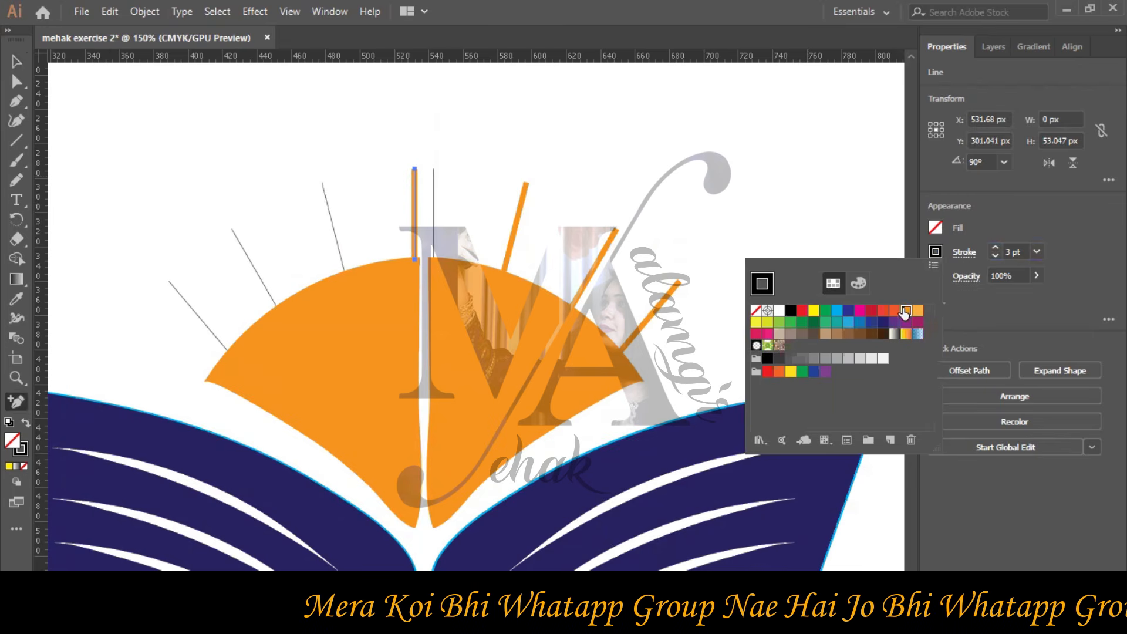
# Give the right one of the two vertical rays above the sun a 3 pt orange stroke.
pyautogui.click(435, 184)
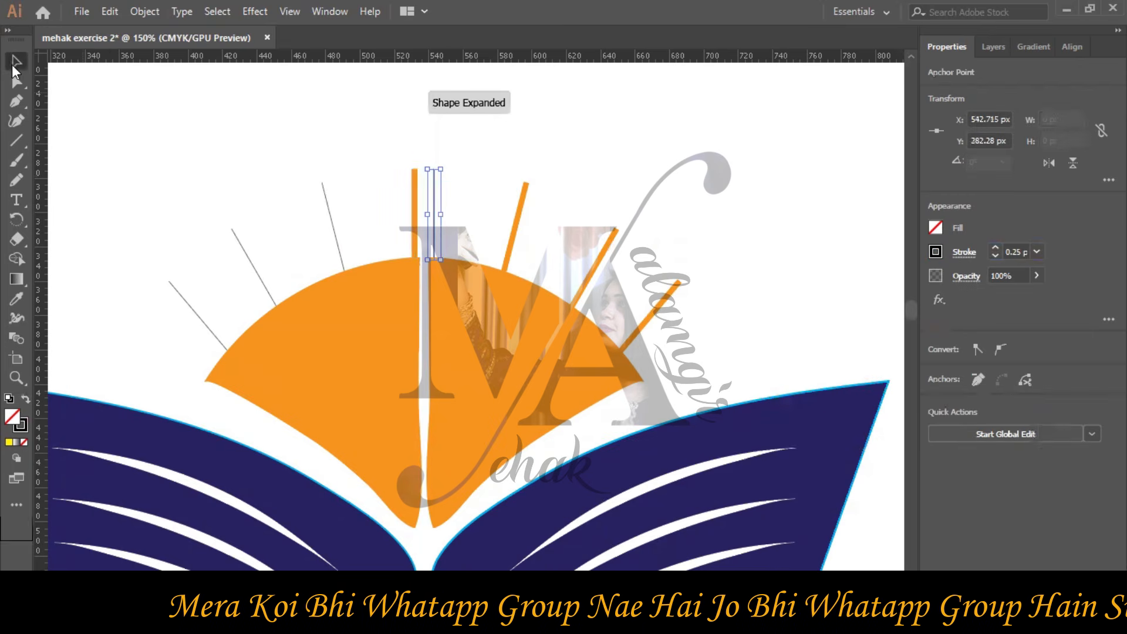
pyautogui.press('Return')
pyautogui.click(932, 254)
pyautogui.click(905, 312)
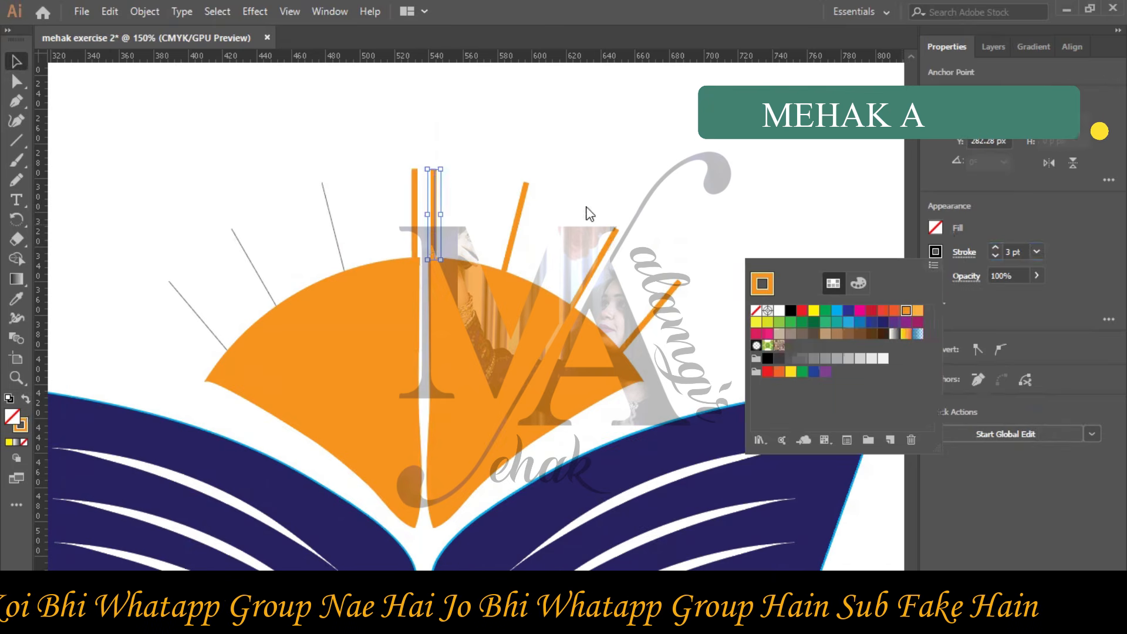
# Give the steep ray just left of the two vertical rays a 3 pt orange stroke.
pyautogui.click(332, 233)
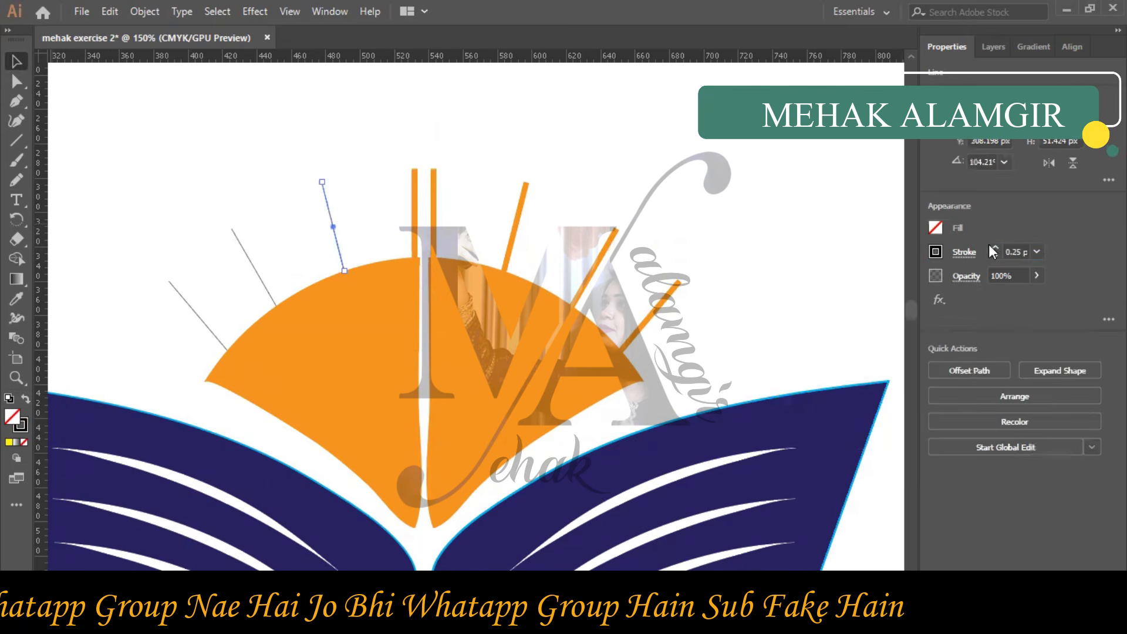
pyautogui.press('Return')
pyautogui.click(936, 250)
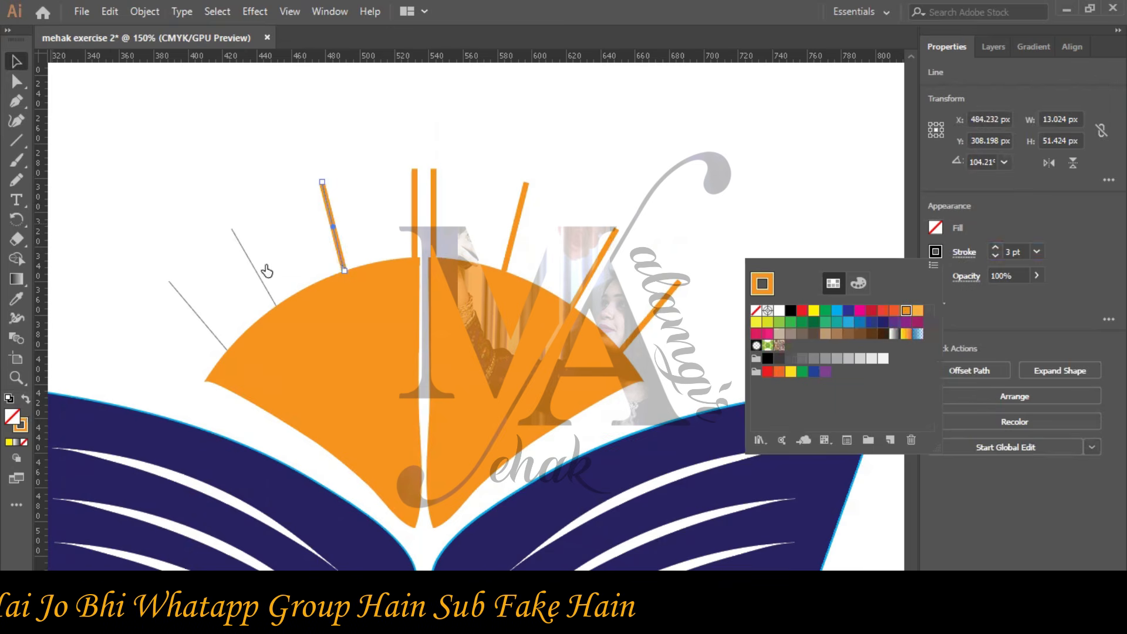
# Shift the second ray from the left slightly towards the sun and give it a 3 pt orange stroke.
pyautogui.click(256, 279)
pyautogui.moveTo(259, 278); pyautogui.dragTo(266, 277)
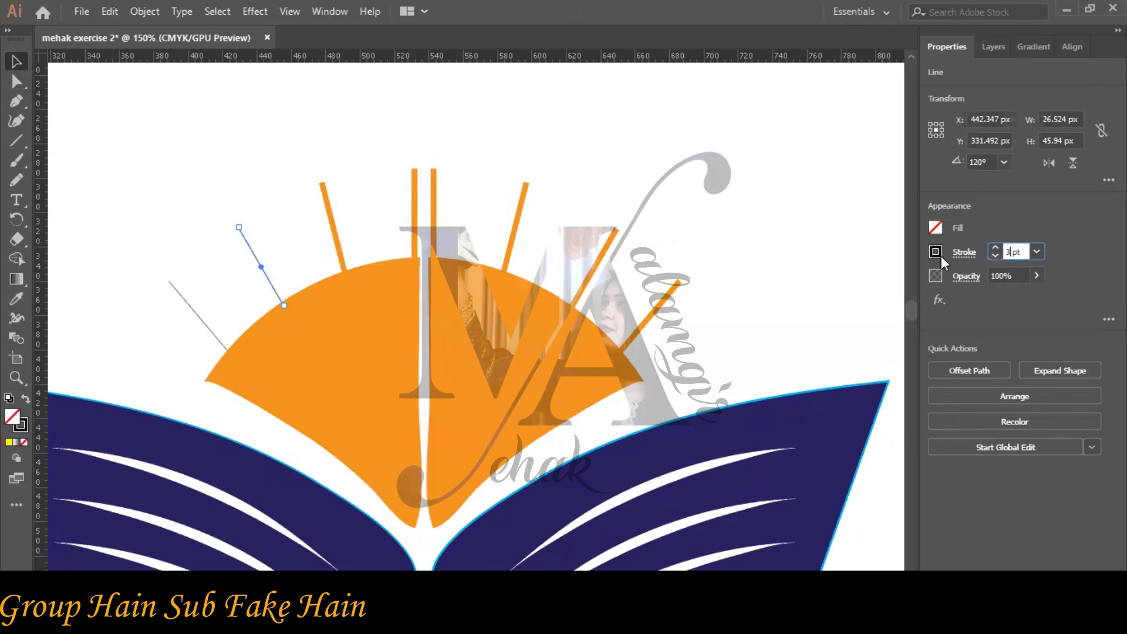
pyautogui.press('Return')
pyautogui.click(939, 253)
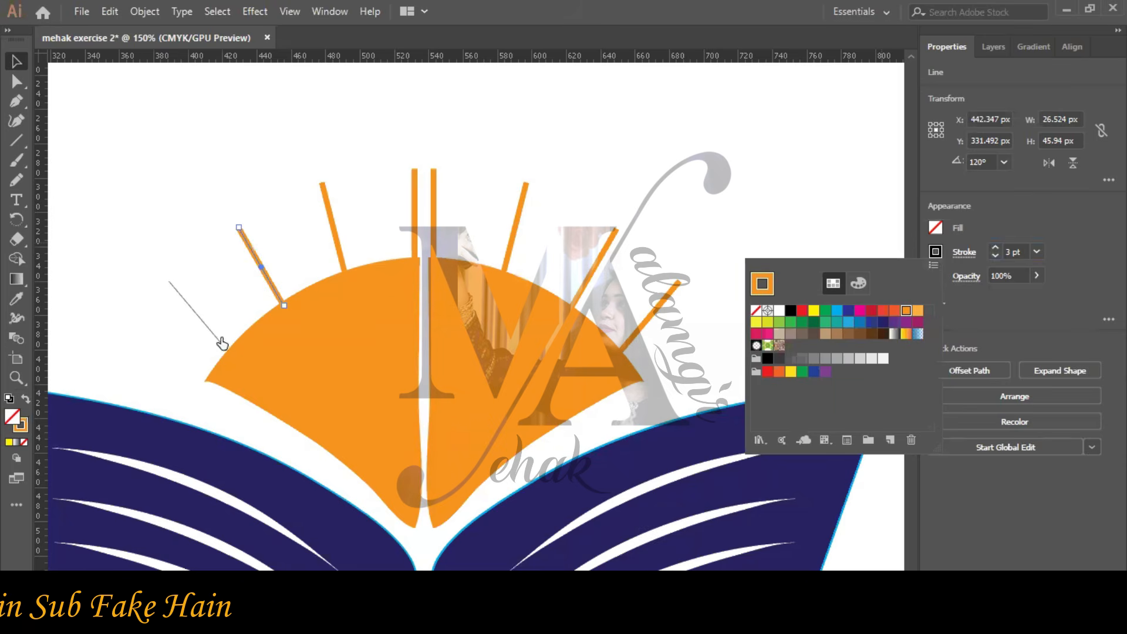
# Give the outermost left ray a 3 pt orange stroke and deselect it.
pyautogui.click(222, 344)
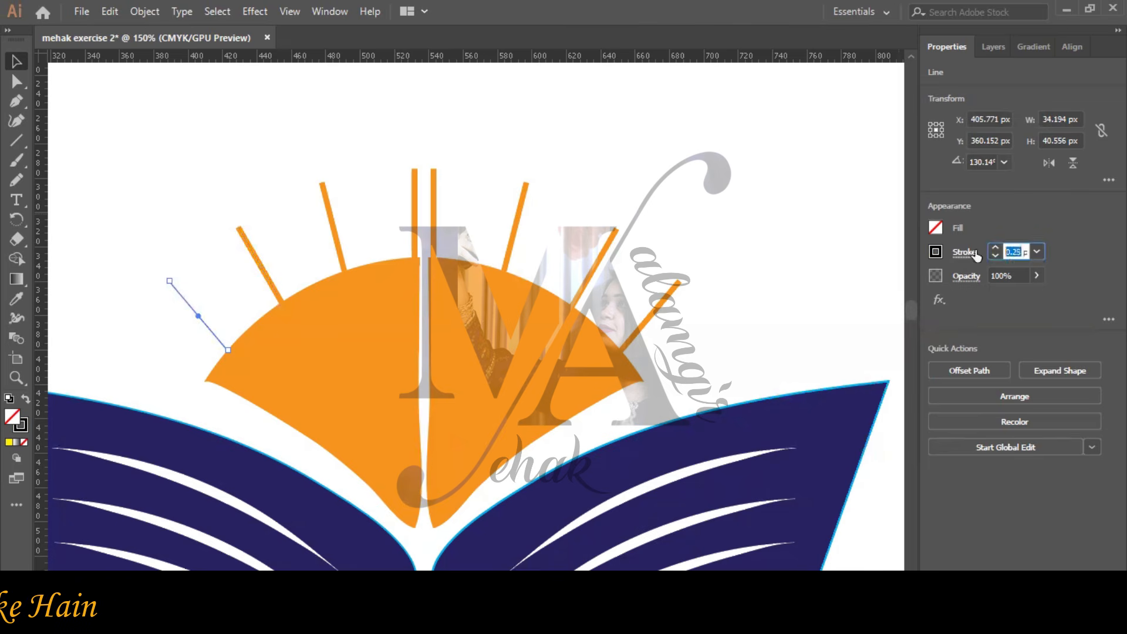
pyautogui.press('Return')
pyautogui.click(939, 254)
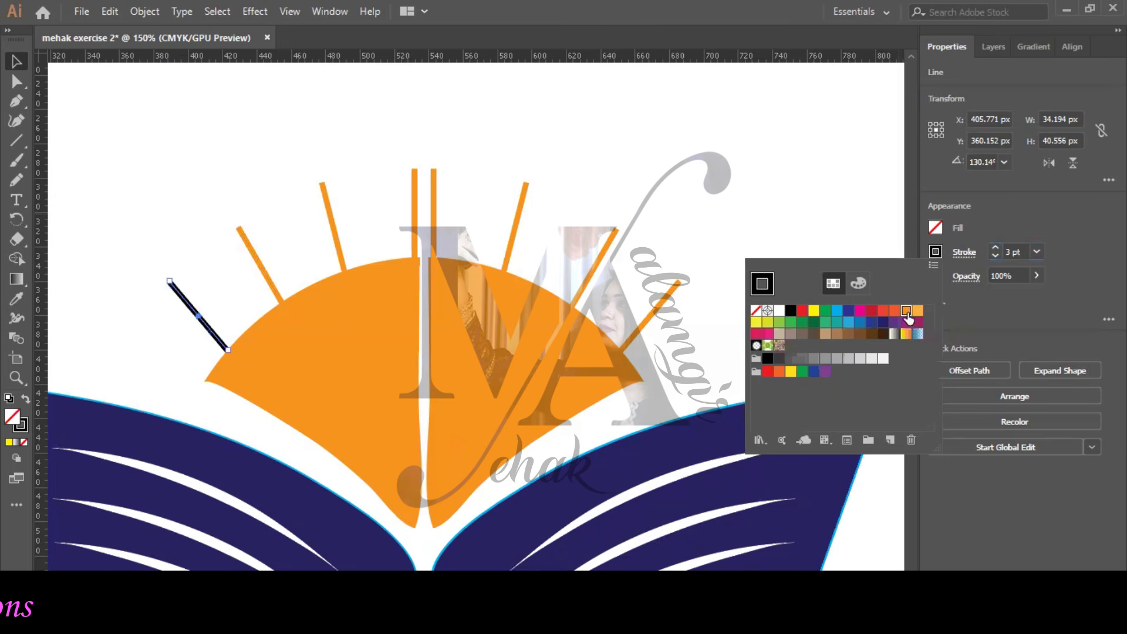
pyautogui.click(791, 310)
pyautogui.click(802, 203)
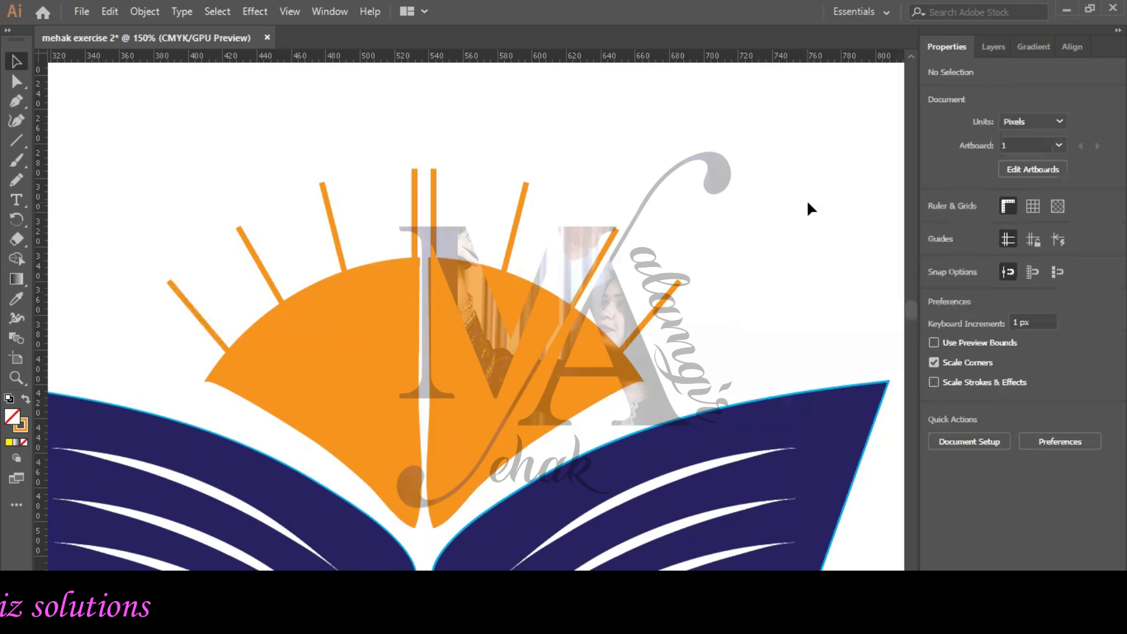
# Capture the whole artboard with its layer list, paste the screenshot into the Word document, and return to Illustrator.
pyautogui.hotkey('ctrl', '0')
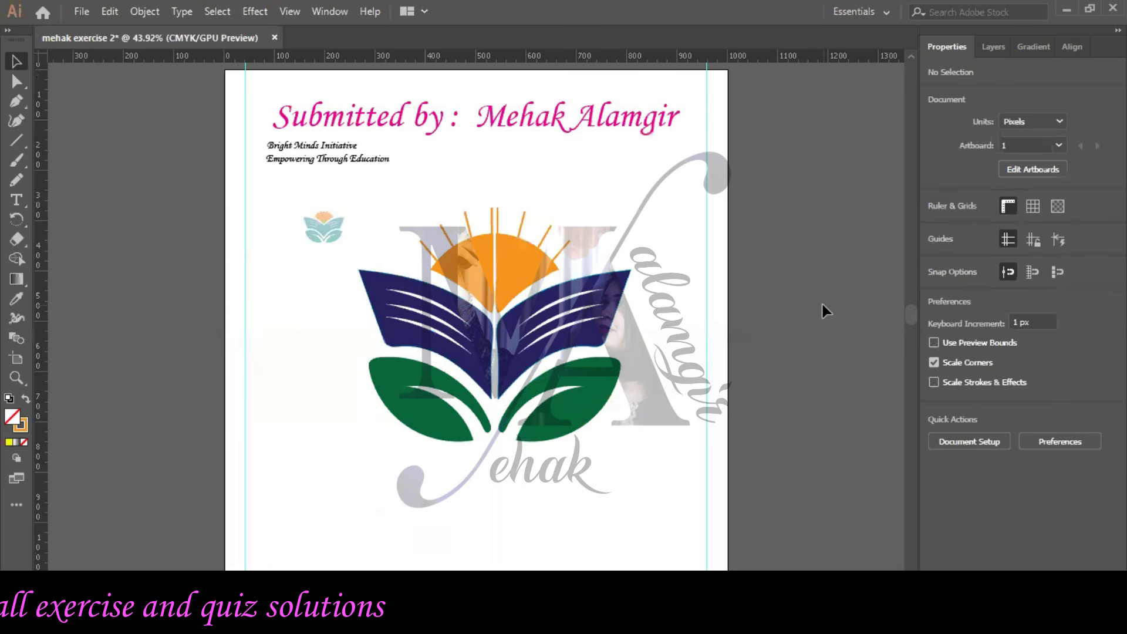
pyautogui.click(1000, 45)
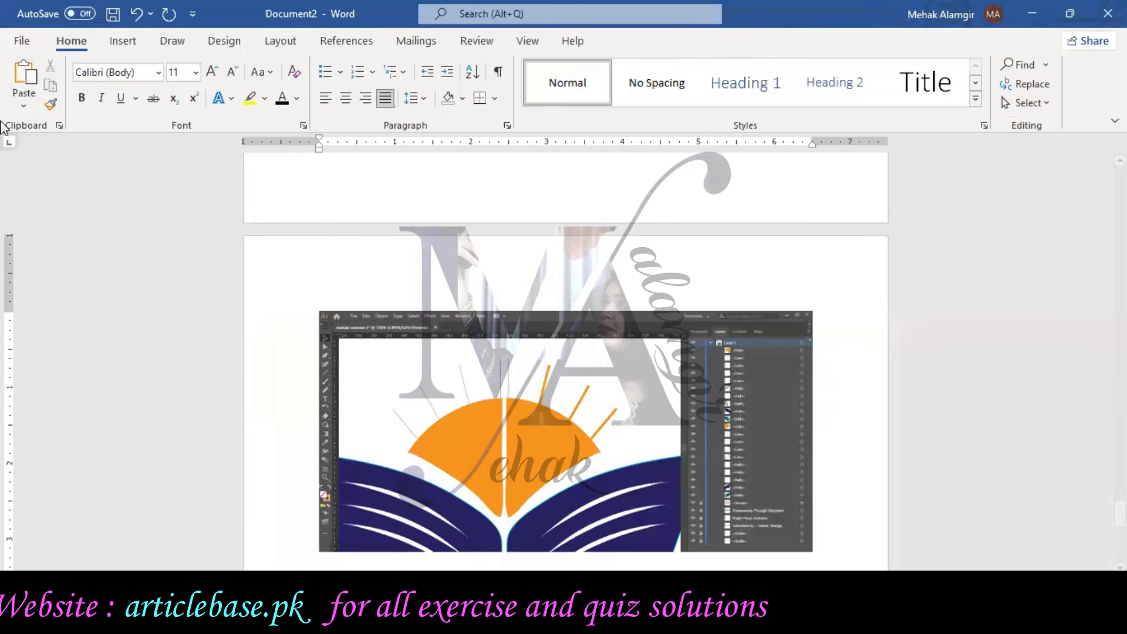
pyautogui.hotkey('ctrl', 'v')
pyautogui.hotkey('alt', 'Tab')
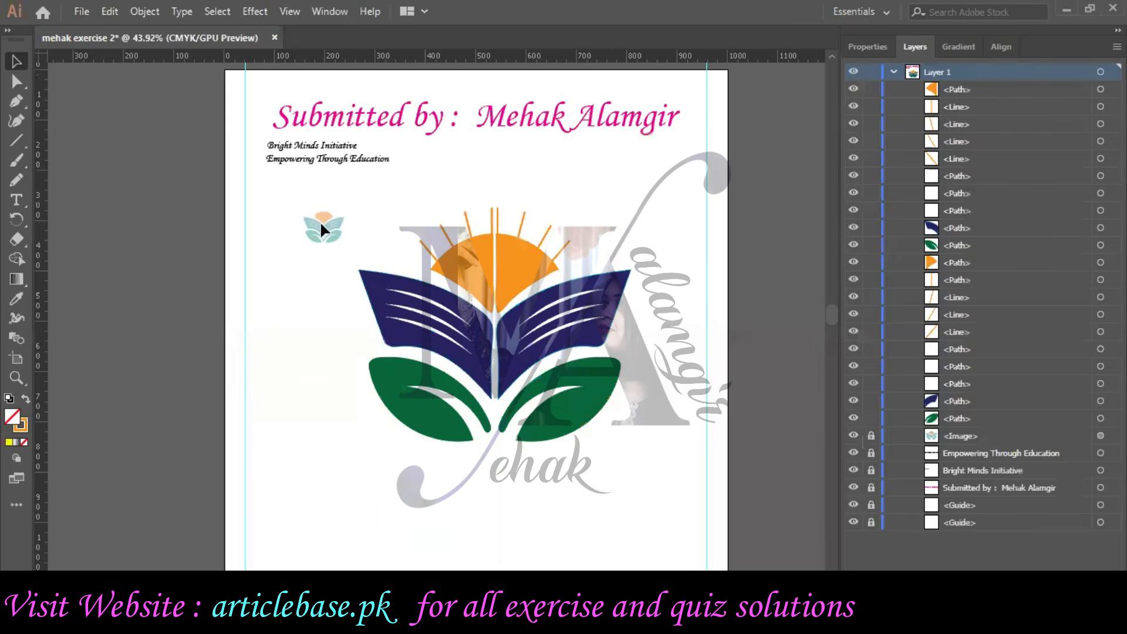
# Unlock the small reference image of the logo and delete it.
pyautogui.click(871, 436)
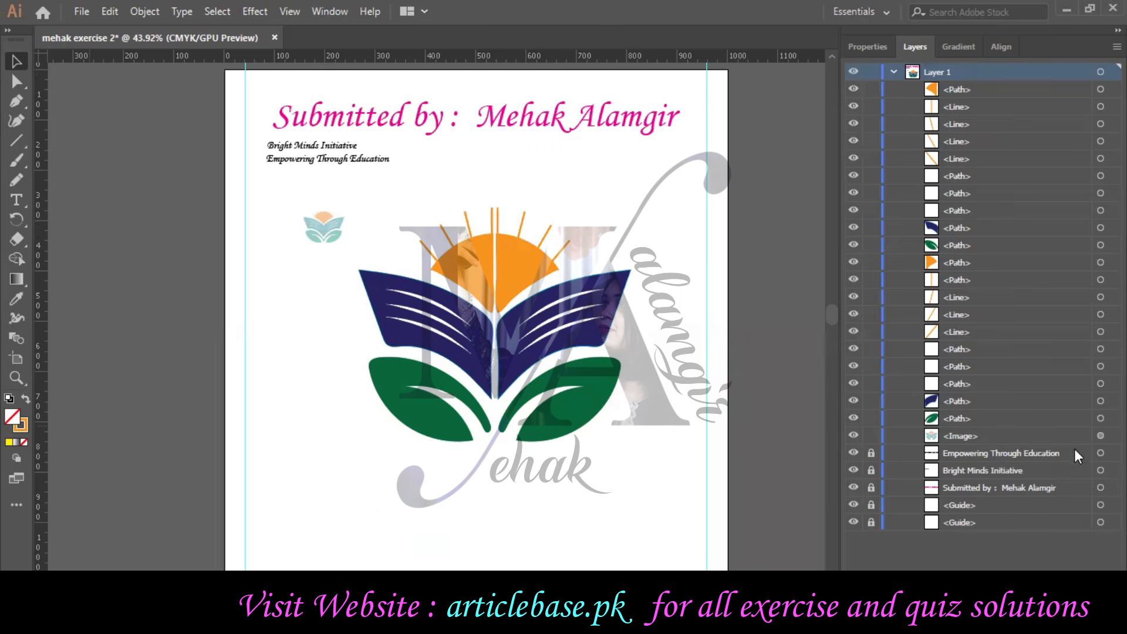
pyautogui.click(870, 435)
pyautogui.click(871, 436)
pyautogui.click(1100, 435)
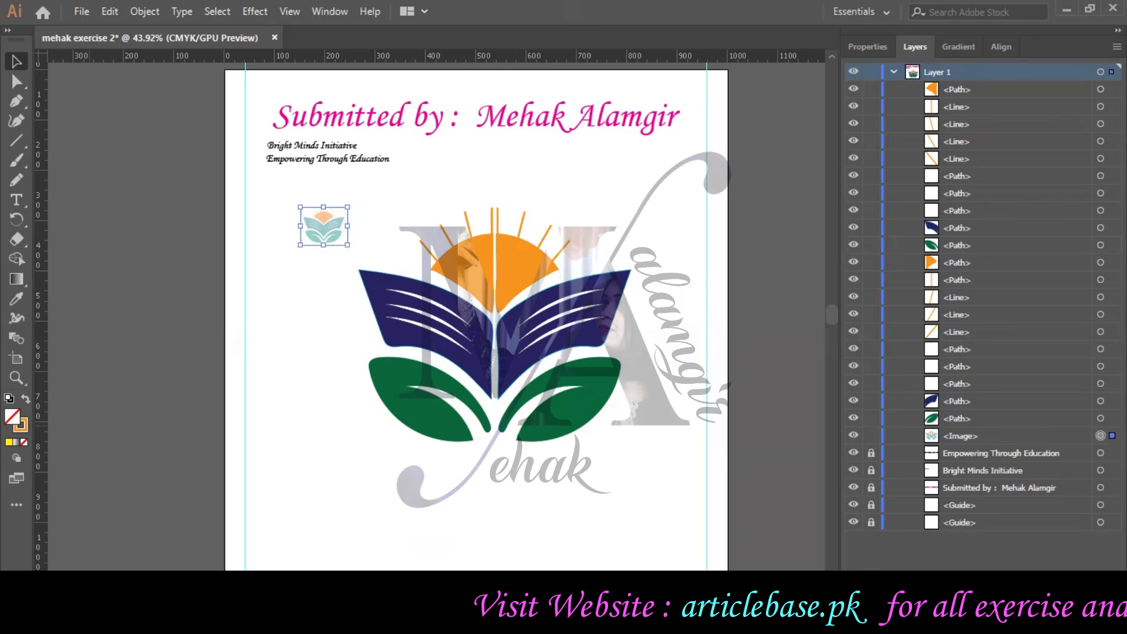
pyautogui.press('Delete')
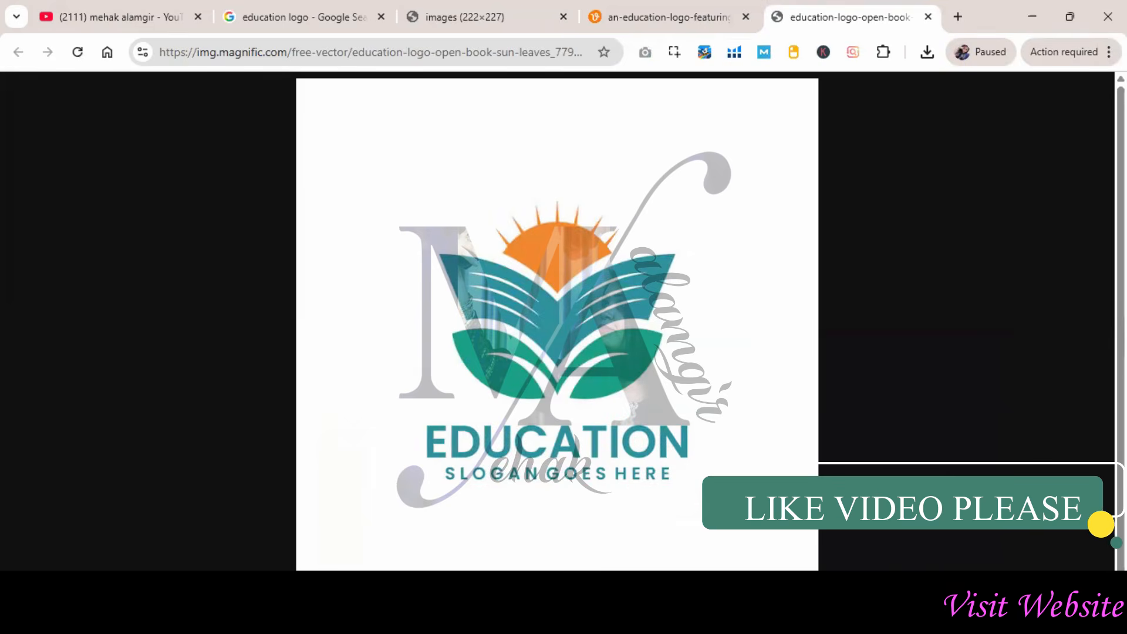
# Check the reference logo in the browser, then scale the whole traced logo down and place it near the artboard's upper centre.
pyautogui.click(351, 516)
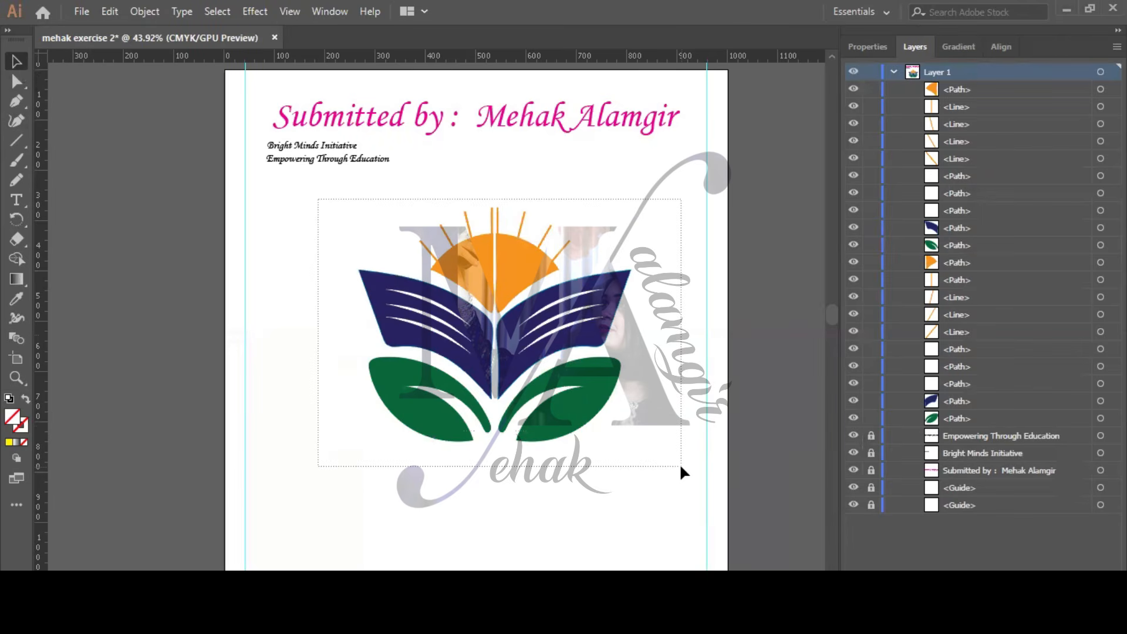
pyautogui.hotkey('ctrl', 'a')
pyautogui.moveTo(636, 440); pyautogui.dragTo(468, 300)
pyautogui.moveTo(499, 248); pyautogui.dragTo(491, 220)
pyautogui.click(561, 323)
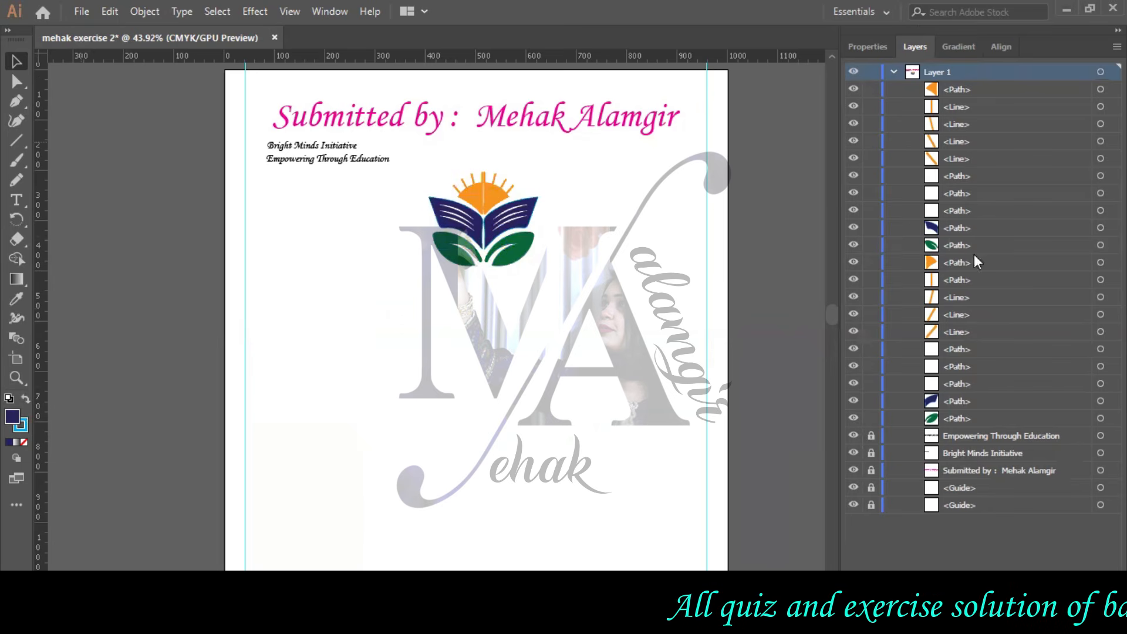
# Unlock the "Bright Minds Initiative" and "Empowering Through Education" texts and move "Bright Minds Initiative" directly below the logo.
pyautogui.click(870, 435)
pyautogui.click(871, 453)
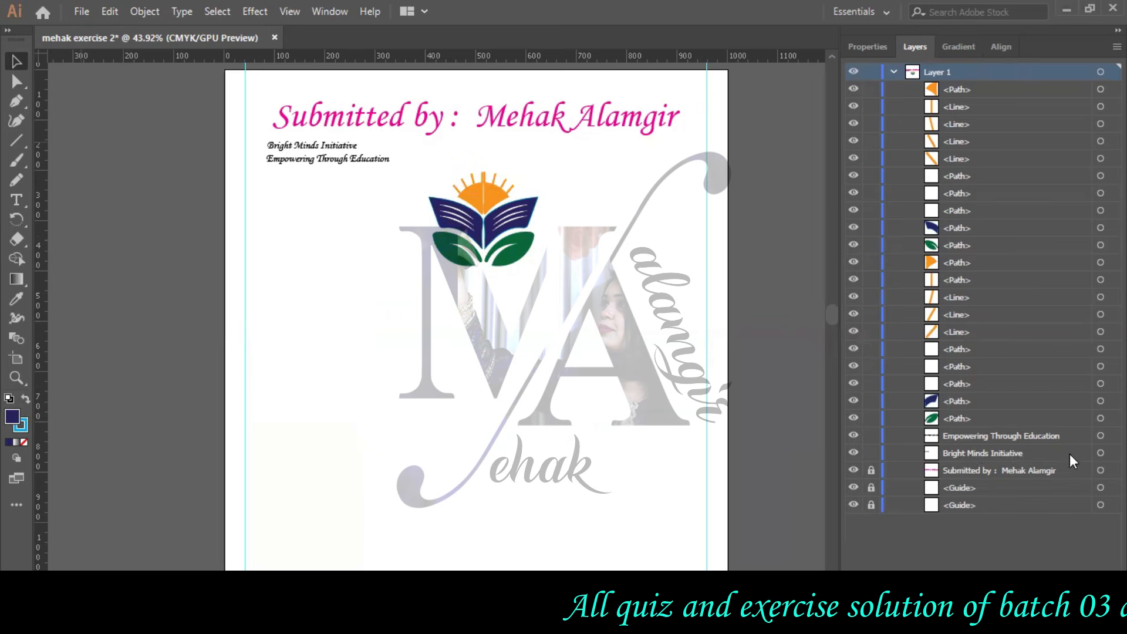
pyautogui.click(1101, 453)
pyautogui.moveTo(317, 138); pyautogui.dragTo(490, 273)
# Change the font of "Bright Minds Initiative" to Myriad Pro and deselect the text.
pyautogui.click(868, 46)
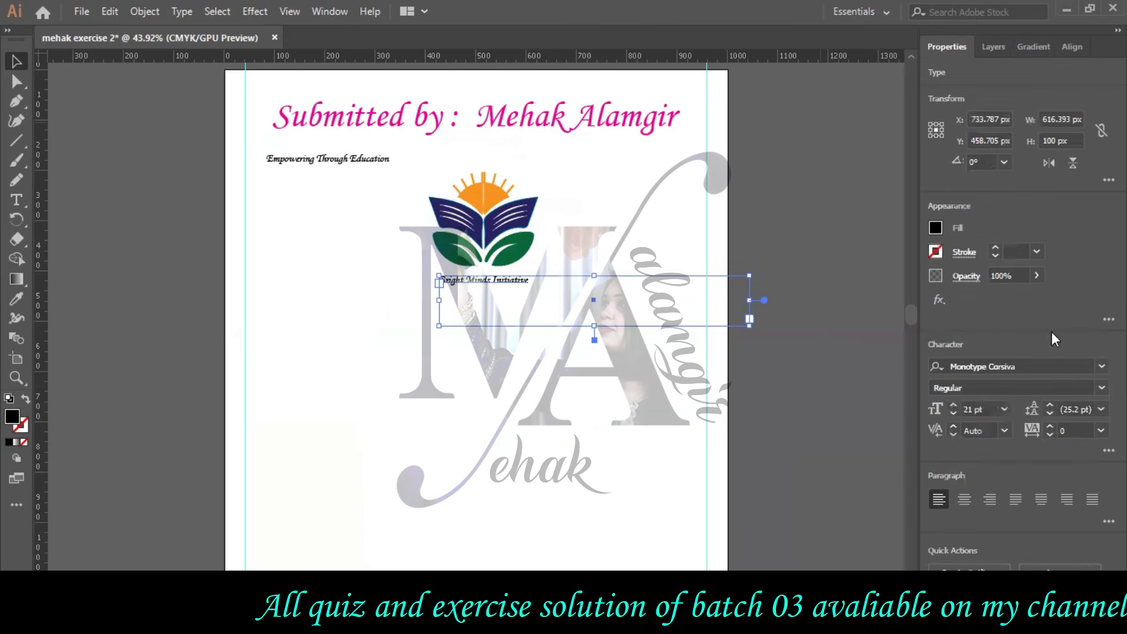
pyautogui.click(1101, 366)
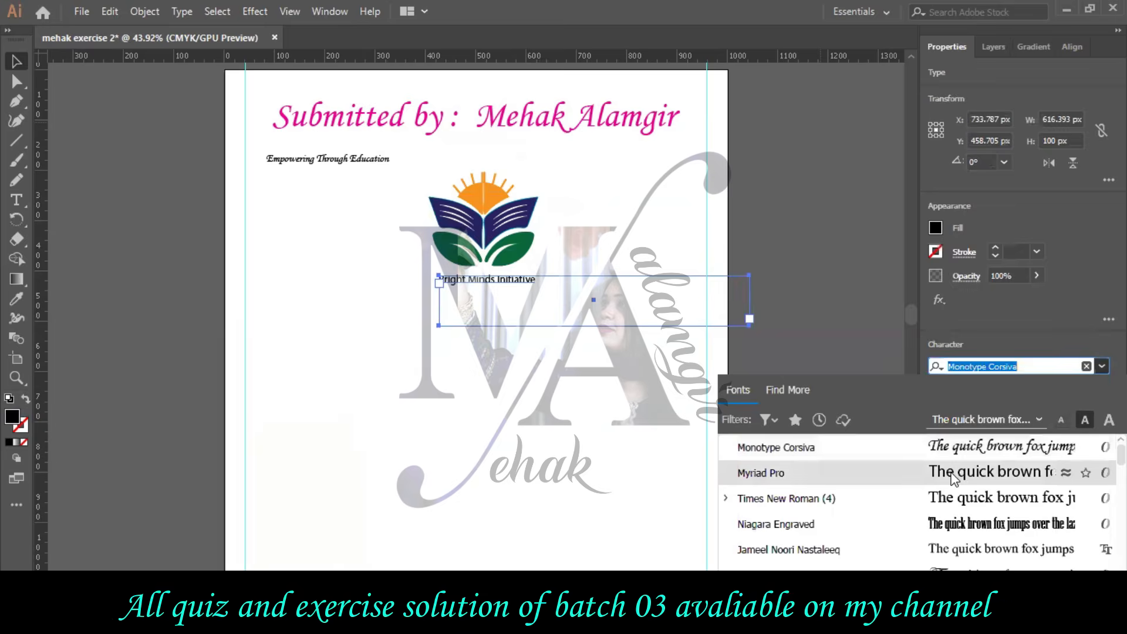
pyautogui.click(952, 473)
pyautogui.click(701, 433)
# Enlarge "Bright Minds Initiative" to 24 pt and centre it beneath the two leaves.
pyautogui.click(497, 278)
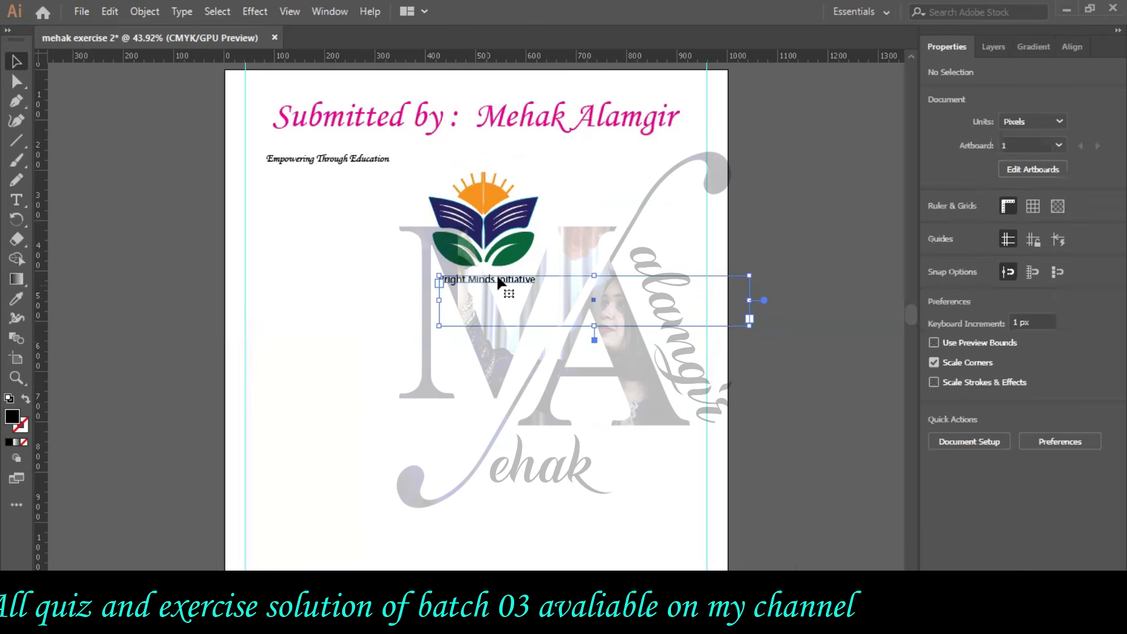
pyautogui.hotkey('ctrl', '=')
pyautogui.hotkey('ctrl', '=')
pyautogui.hotkey('ctrl', '=')
pyautogui.hotkey('ctrl', '=')
pyautogui.hotkey('ctrl', '=')
pyautogui.hotkey('ctrl', '=')
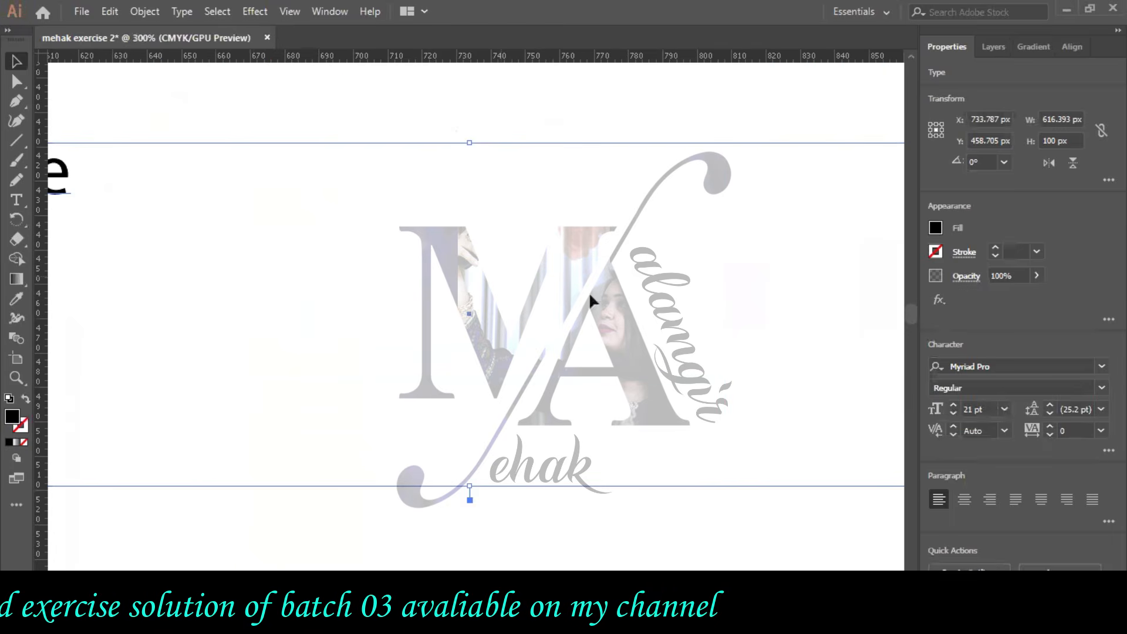
pyautogui.hscroll(-10, 589, 293)
pyautogui.hscroll(5, 589, 294)
pyautogui.hscroll(-3, 589, 293)
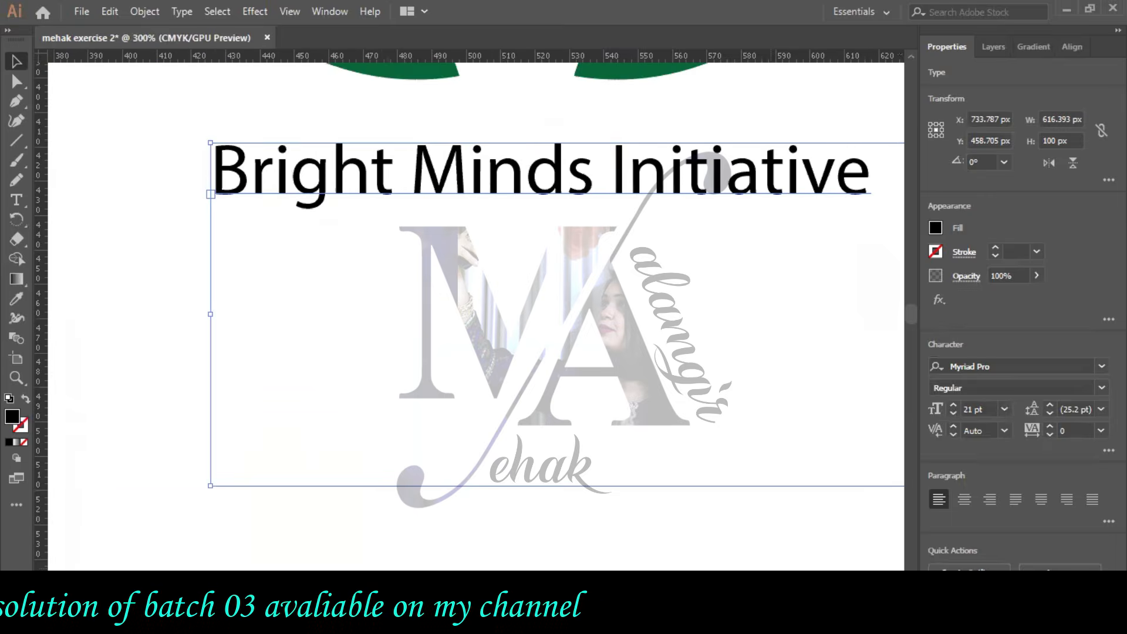
pyautogui.hscroll(-3, 664, 409)
pyautogui.scroll(6, 755, 434)
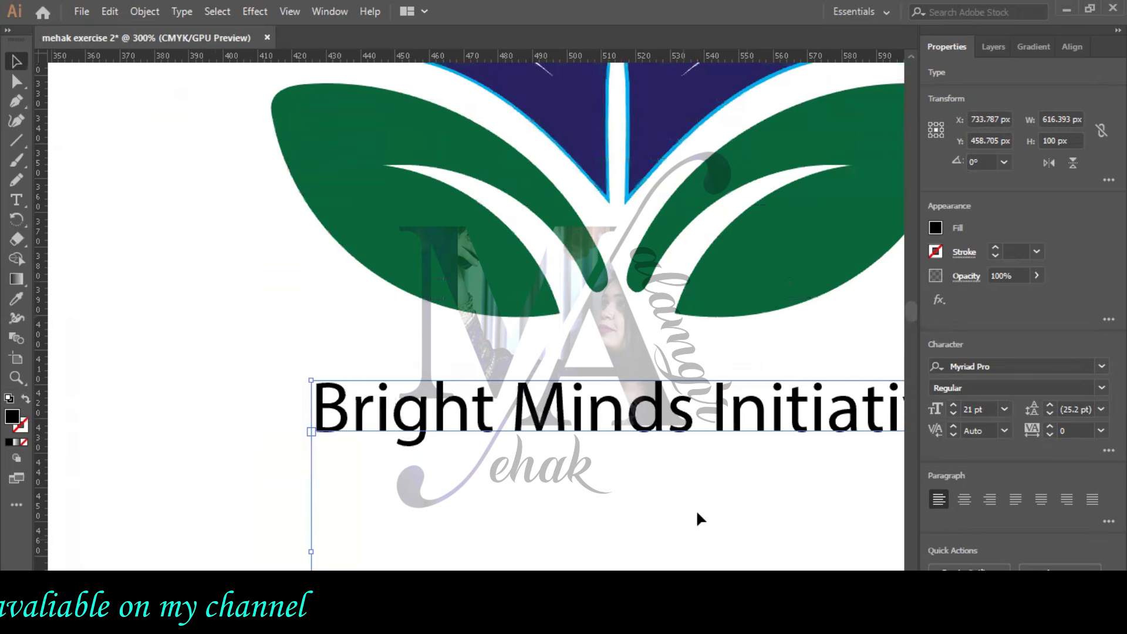
pyautogui.hscroll(3, 697, 512)
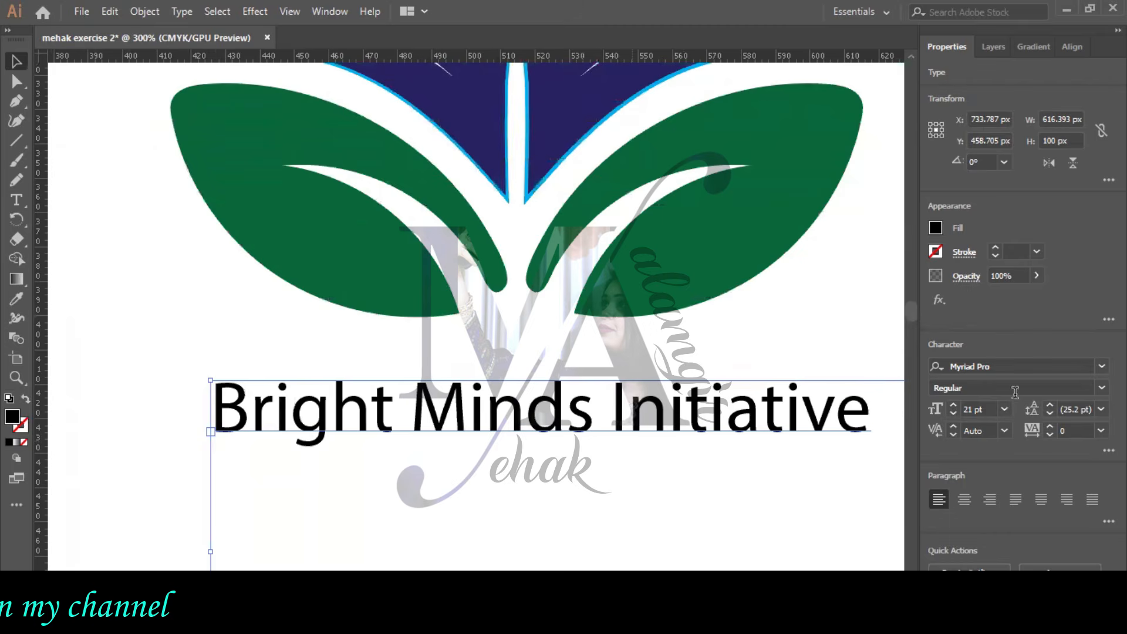
pyautogui.click(951, 407)
pyautogui.click(952, 406)
pyautogui.click(952, 406)
pyautogui.moveTo(654, 402); pyautogui.dragTo(598, 403)
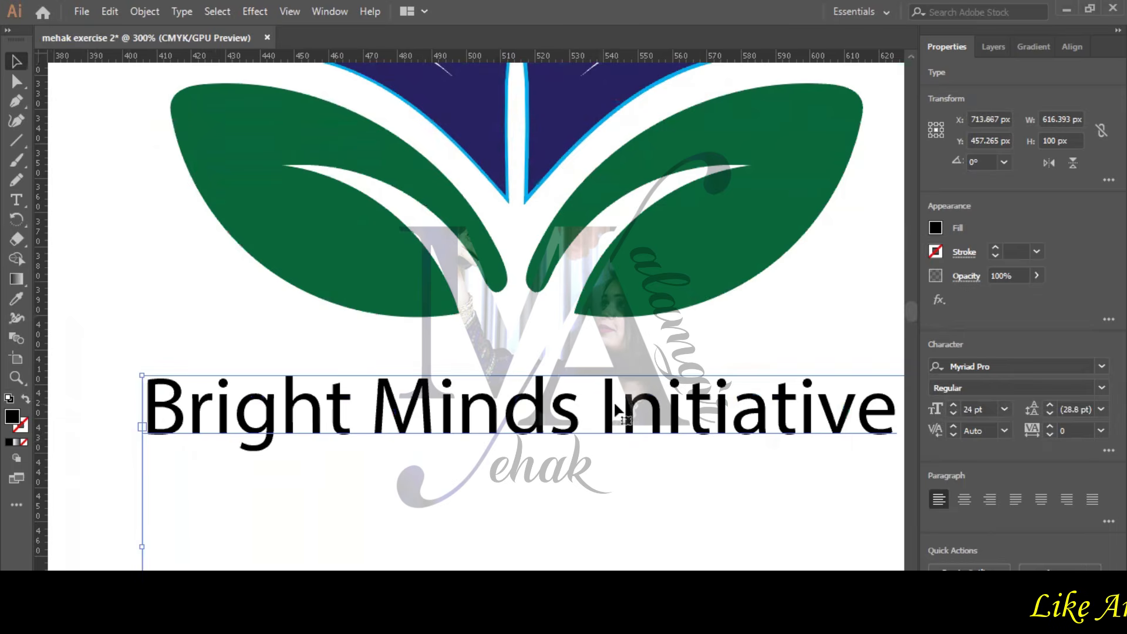
# Fill the "Bright Minds Initiative" text with the dark navy swatch that matches the book.
pyautogui.click(934, 228)
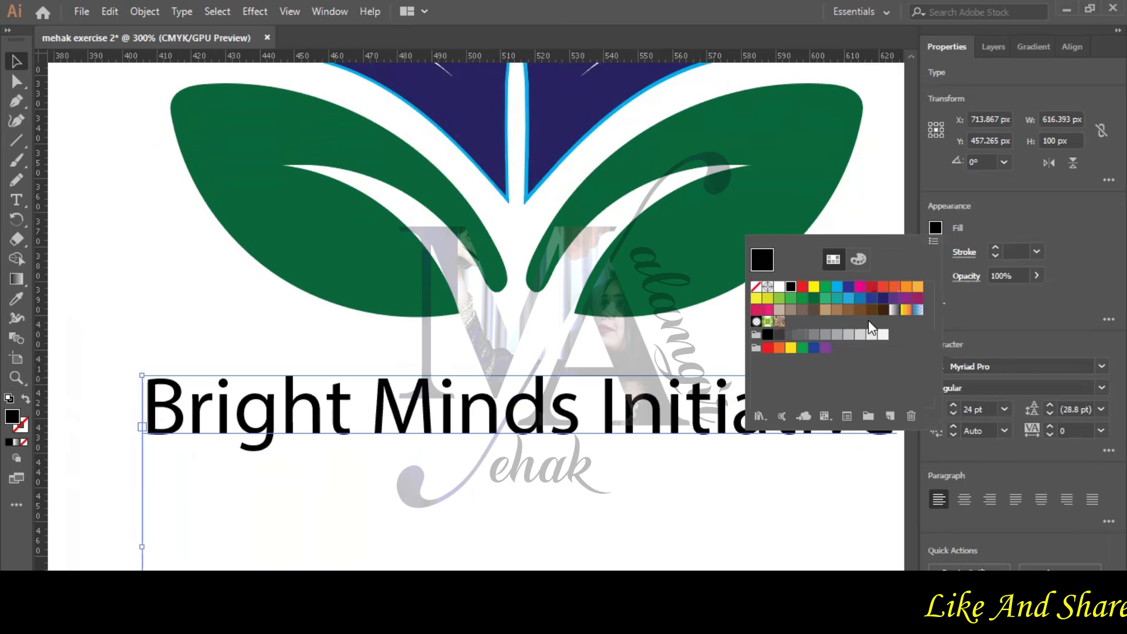
pyautogui.click(849, 290)
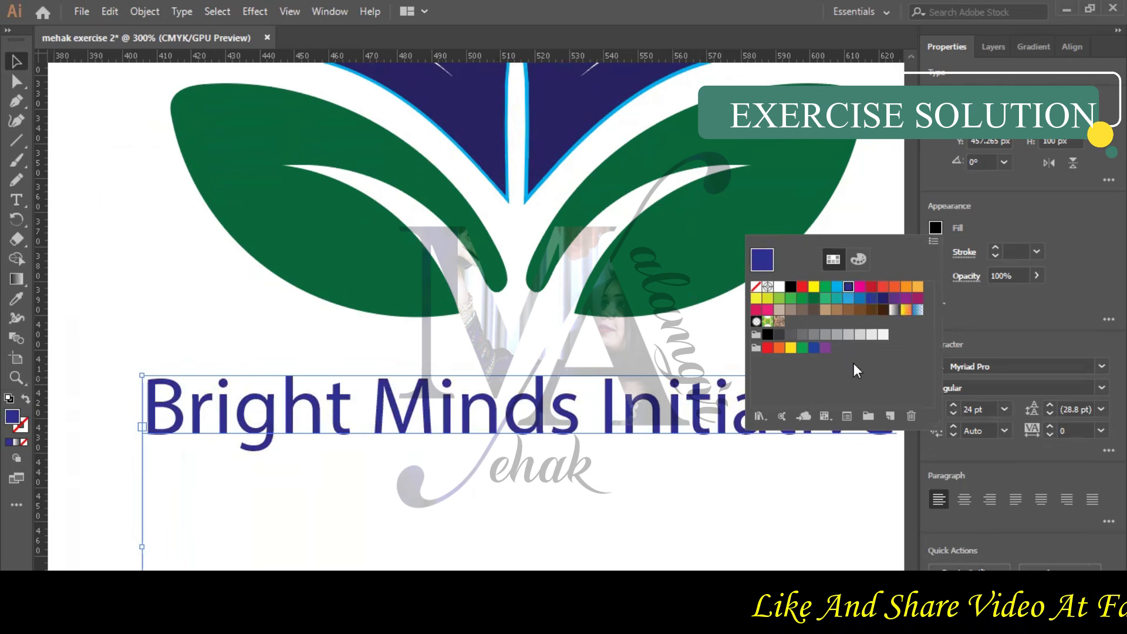
pyautogui.click(891, 299)
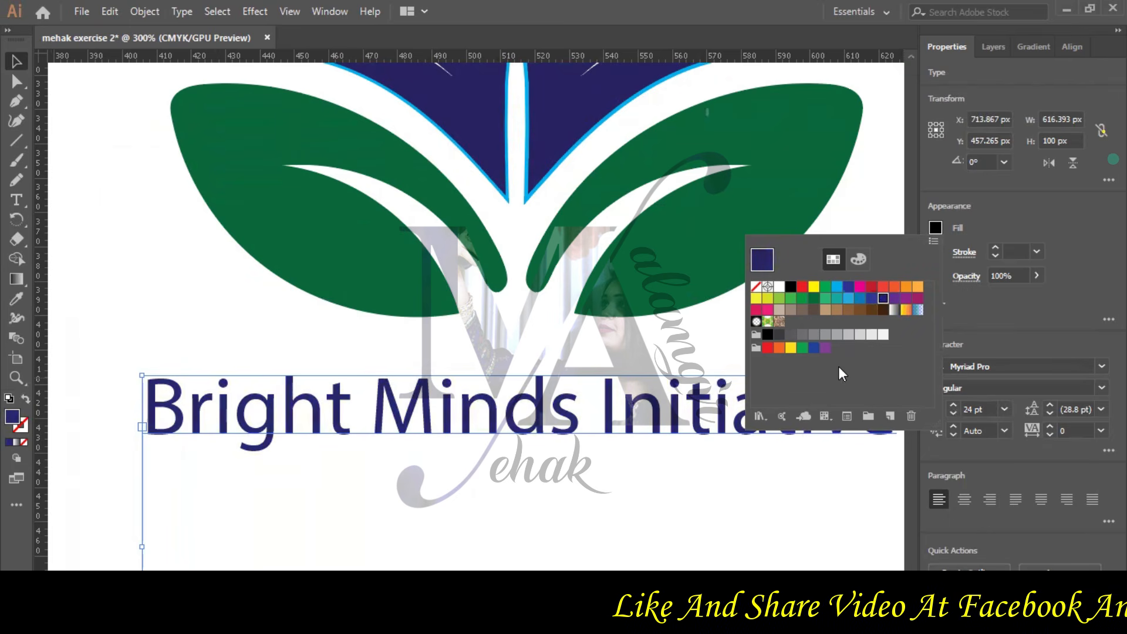
# Move "Empowering Through Education" directly beneath "Bright Minds Initiative".
pyautogui.scroll(4, 266, 331)
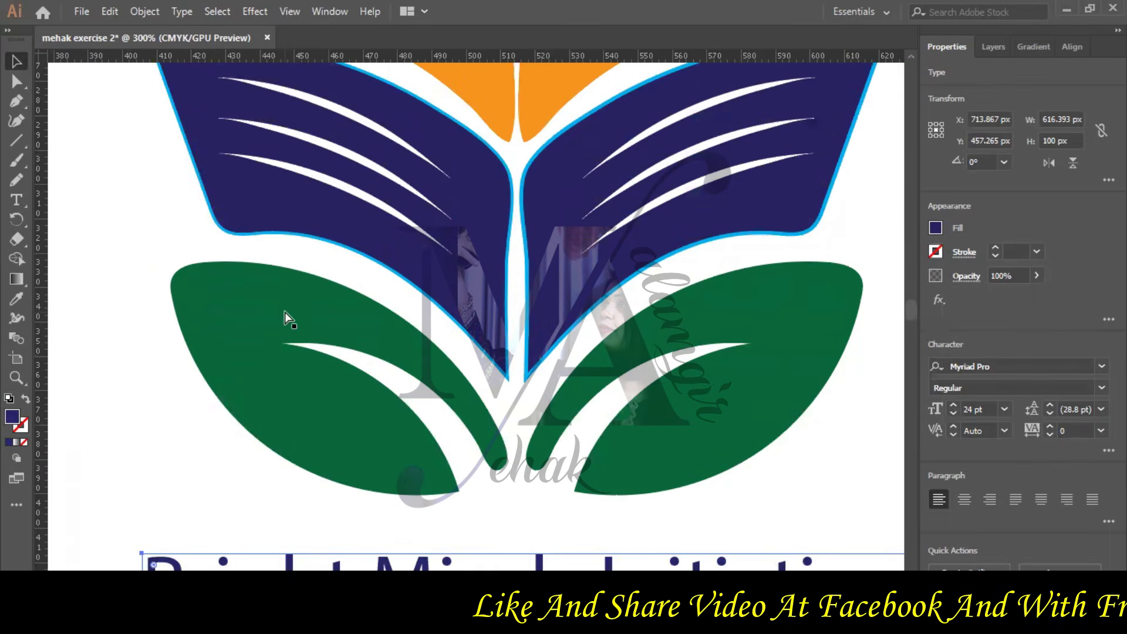
pyautogui.hotkey('ctrl', '0')
pyautogui.click(287, 272)
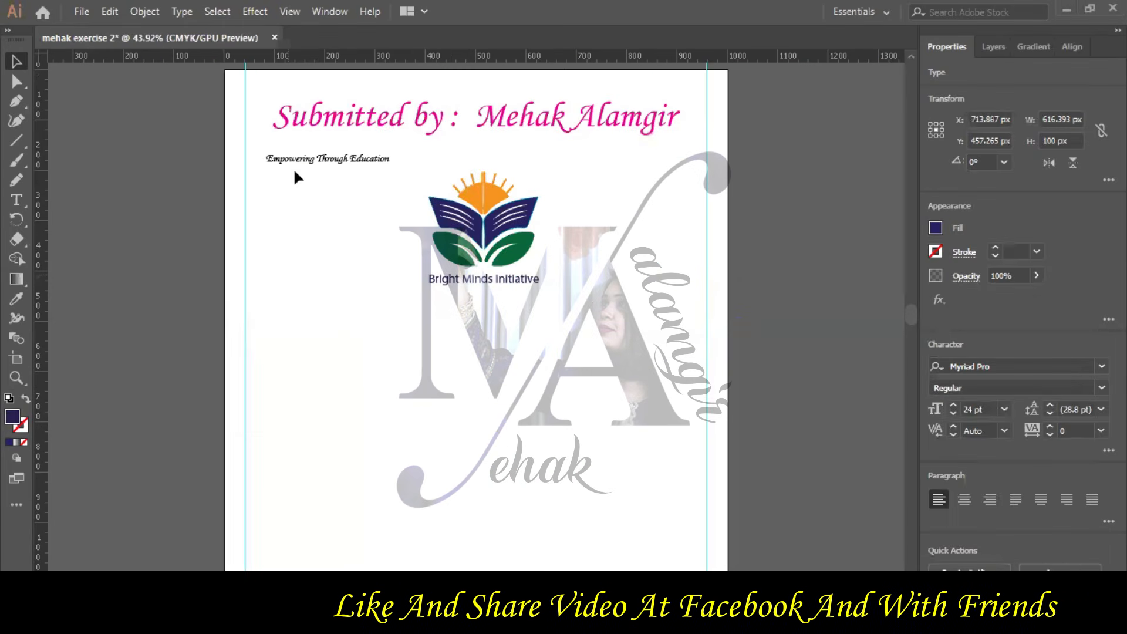
pyautogui.moveTo(380, 203); pyautogui.dragTo(475, 298)
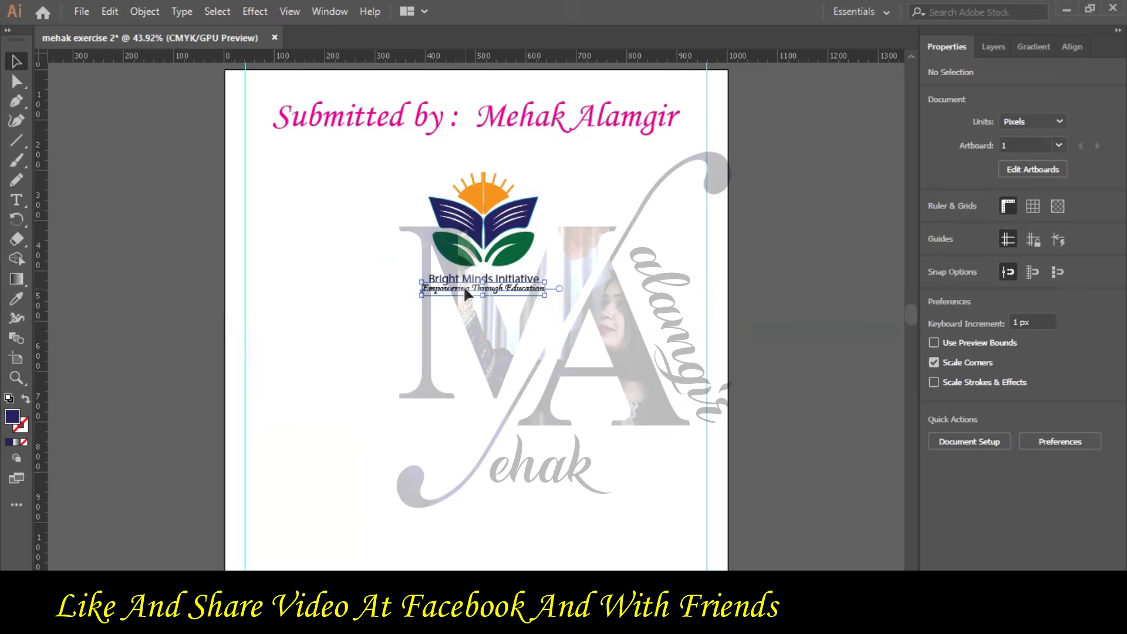
# Set "Empowering Through Education" in Times New Roman at 11 pt and centre it below the name.
pyautogui.hotkey('ctrl', '1')
pyautogui.scroll(3, 467, 293)
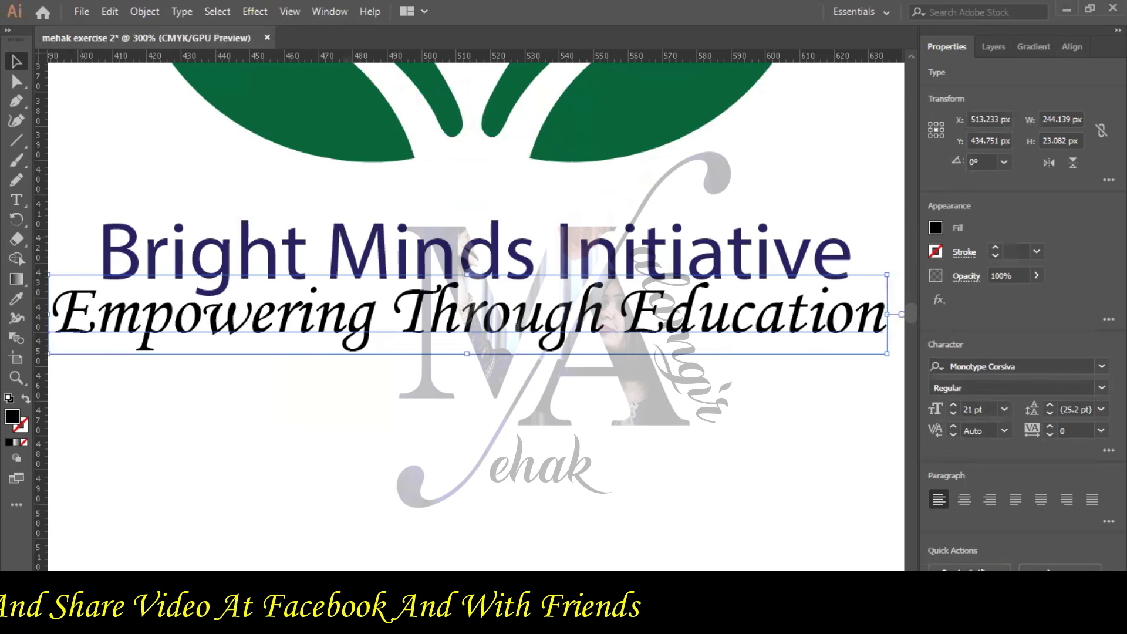
pyautogui.click(1102, 366)
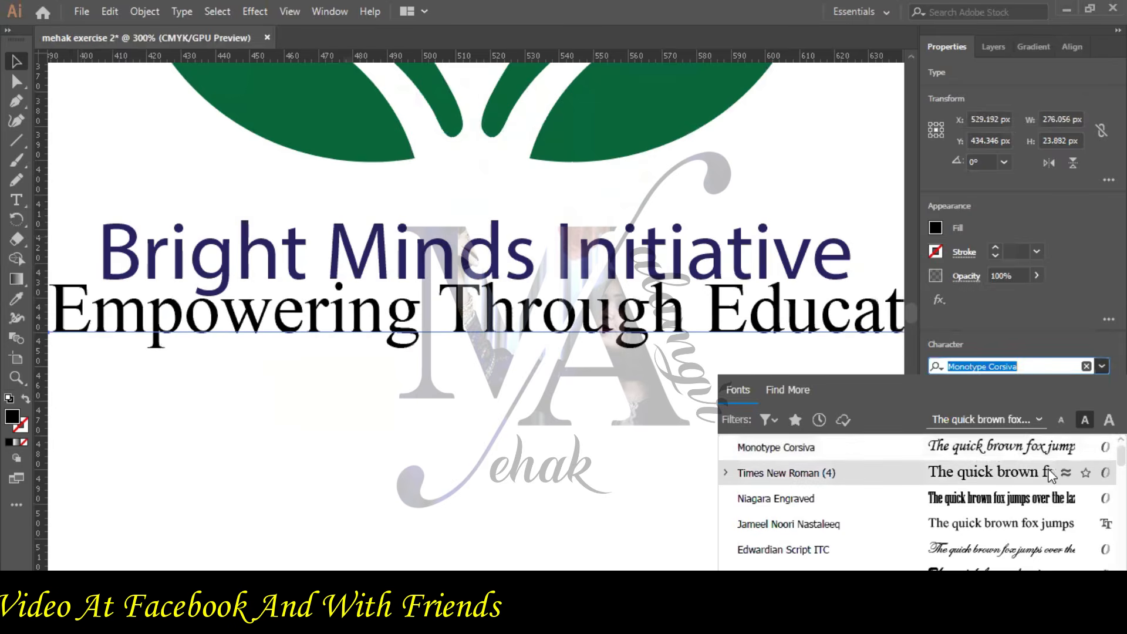
pyautogui.click(1015, 436)
pyautogui.click(952, 412)
pyautogui.click(953, 412)
pyautogui.click(953, 412)
pyautogui.moveTo(297, 331); pyautogui.dragTo(482, 324)
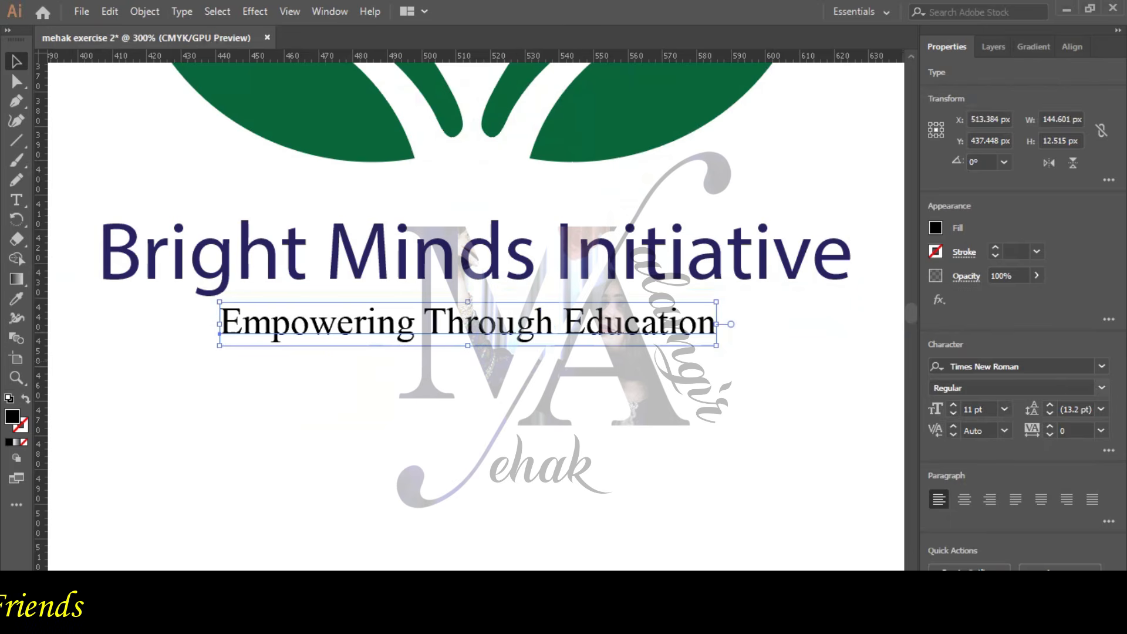
# Make "Empowering Through Education" italic and nudge it into the centre under "Bright Minds Initiative".
pyautogui.click(1101, 387)
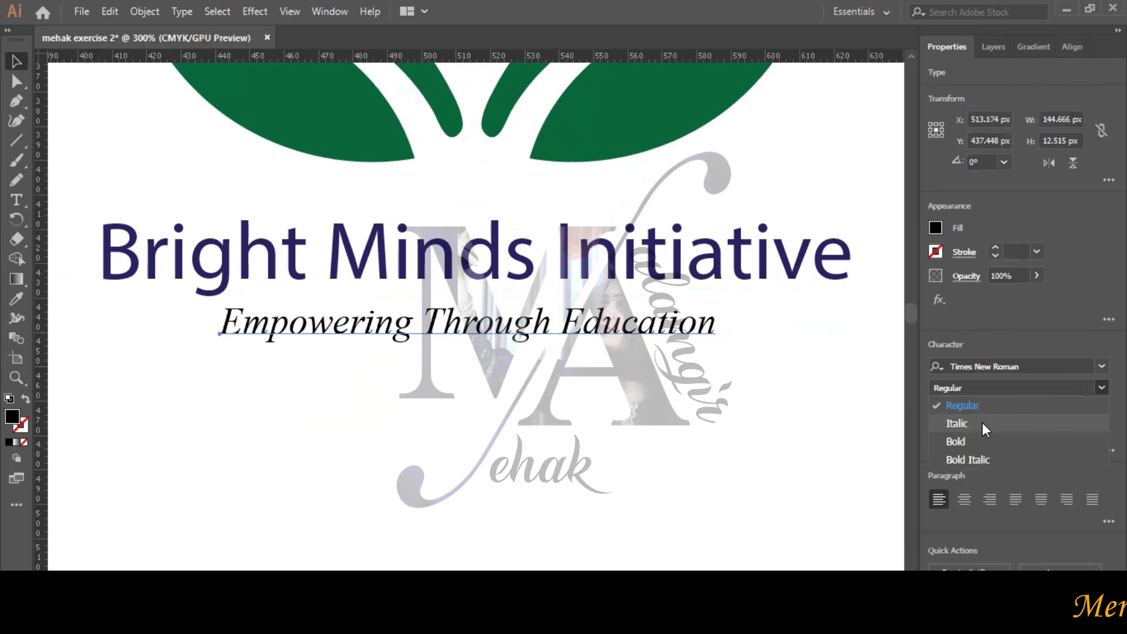
pyautogui.click(981, 422)
pyautogui.moveTo(456, 329); pyautogui.dragTo(467, 328)
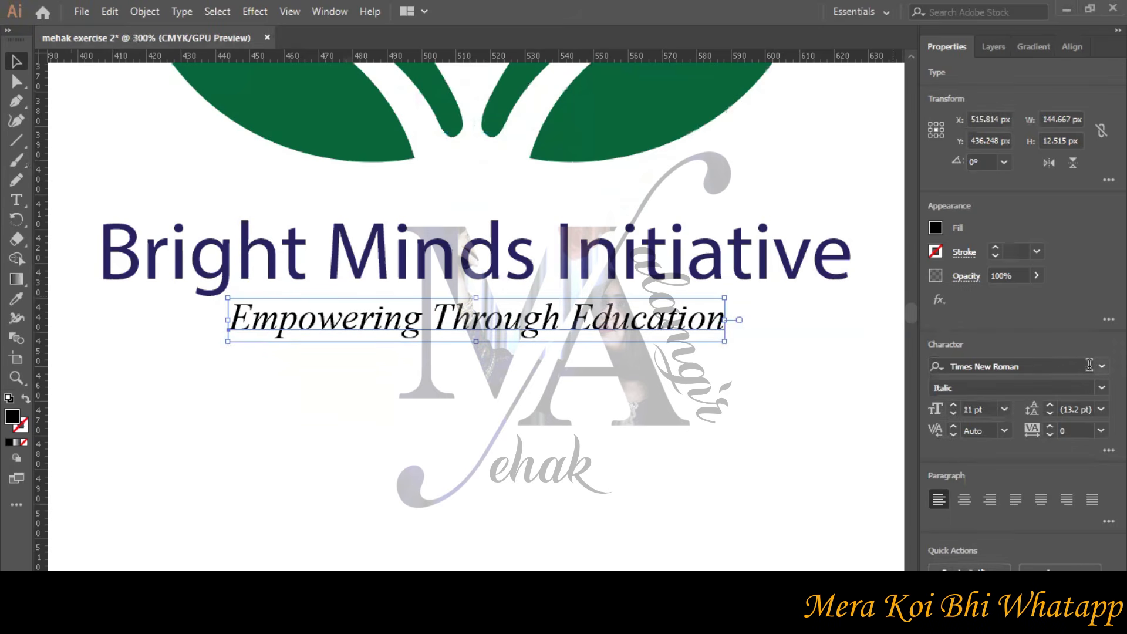
# Try a green fill swatch on "Empowering Through Education", return its fill to black and deselect the text.
pyautogui.click(936, 228)
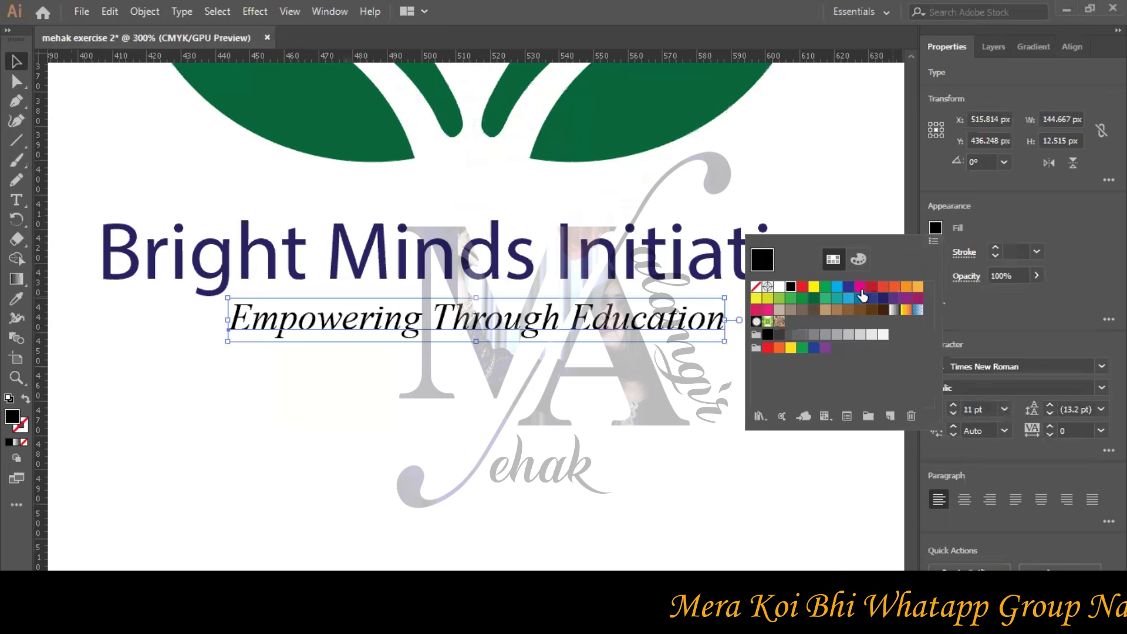
pyautogui.click(813, 300)
pyautogui.click(792, 289)
pyautogui.click(635, 431)
pyautogui.click(638, 408)
# Capture a screenshot of the whole Illustrator window showing the styled name and slogan.
pyautogui.scroll(1, 661, 434)
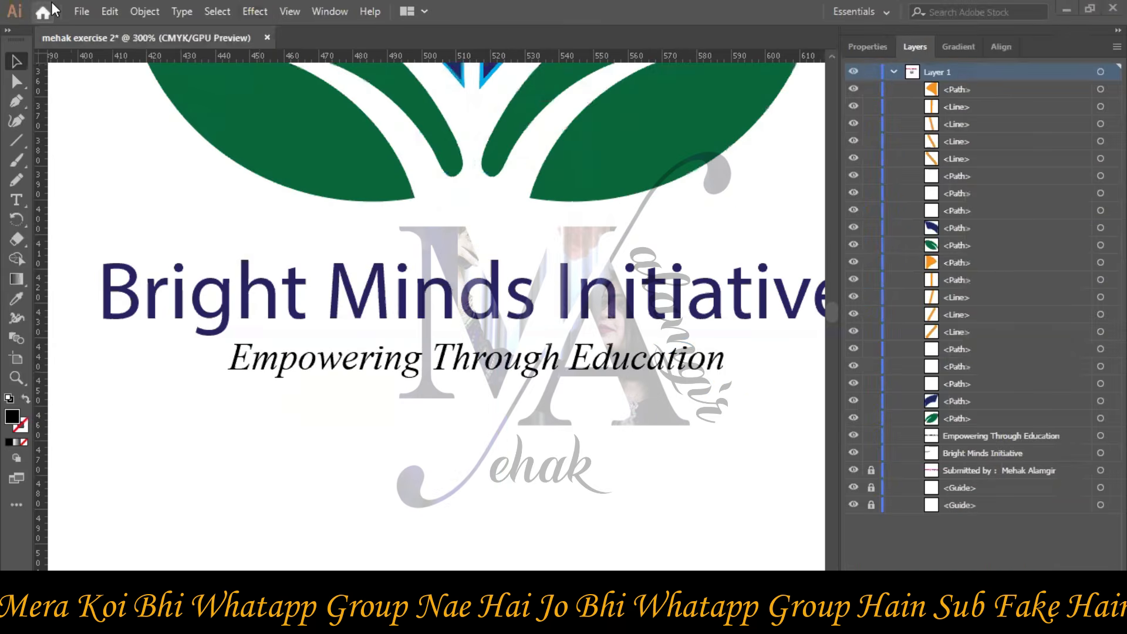
pyautogui.press('super+shift+s')
pyautogui.moveTo(2, 2); pyautogui.dragTo(1125, 503)
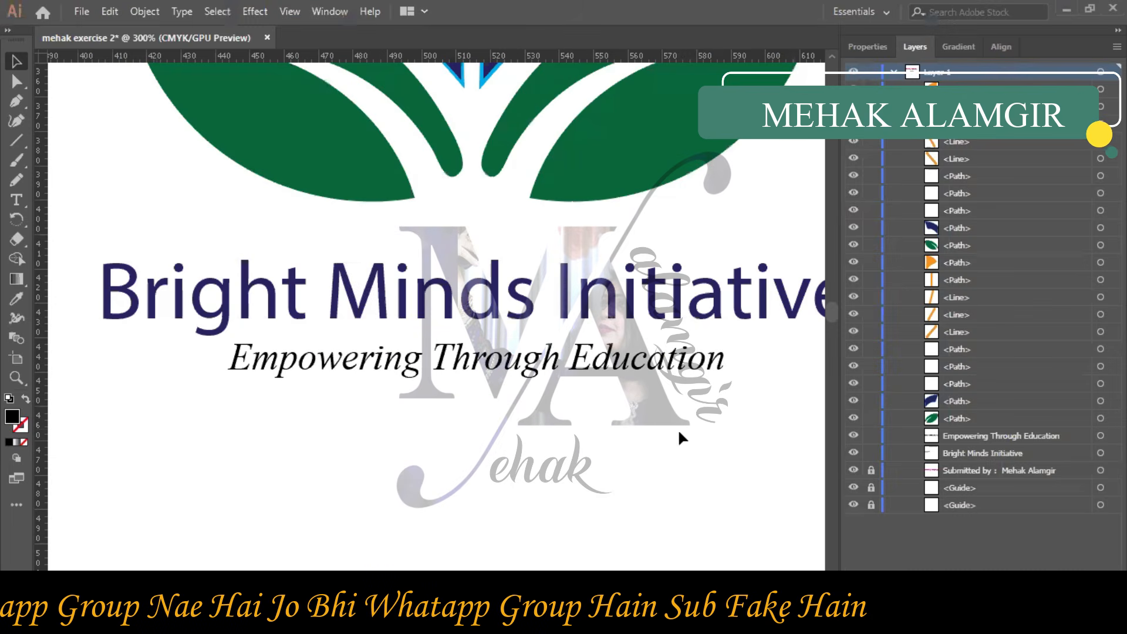
# Group the sun, book and leaf artwork, scale it down and centre it above "Bright Minds Initiative".
pyautogui.hotkey('ctrl', '0')
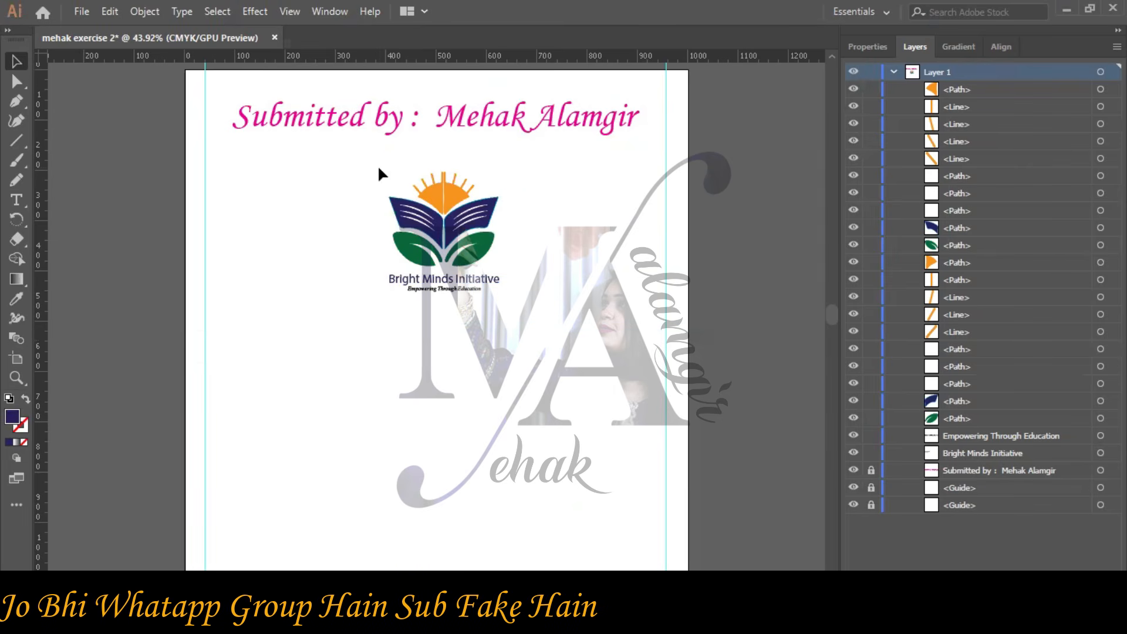
pyautogui.moveTo(498, 261); pyautogui.dragTo(441, 218)
pyautogui.rightClick(497, 267)
pyautogui.click(508, 340)
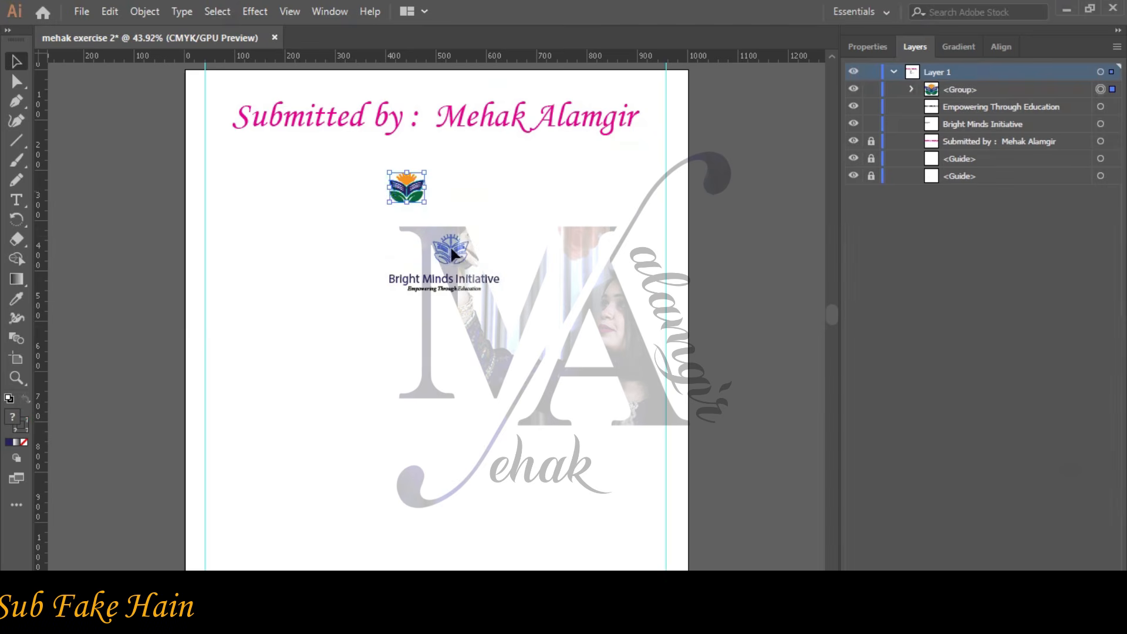
pyautogui.moveTo(448, 247); pyautogui.dragTo(448, 248)
pyautogui.click(581, 351)
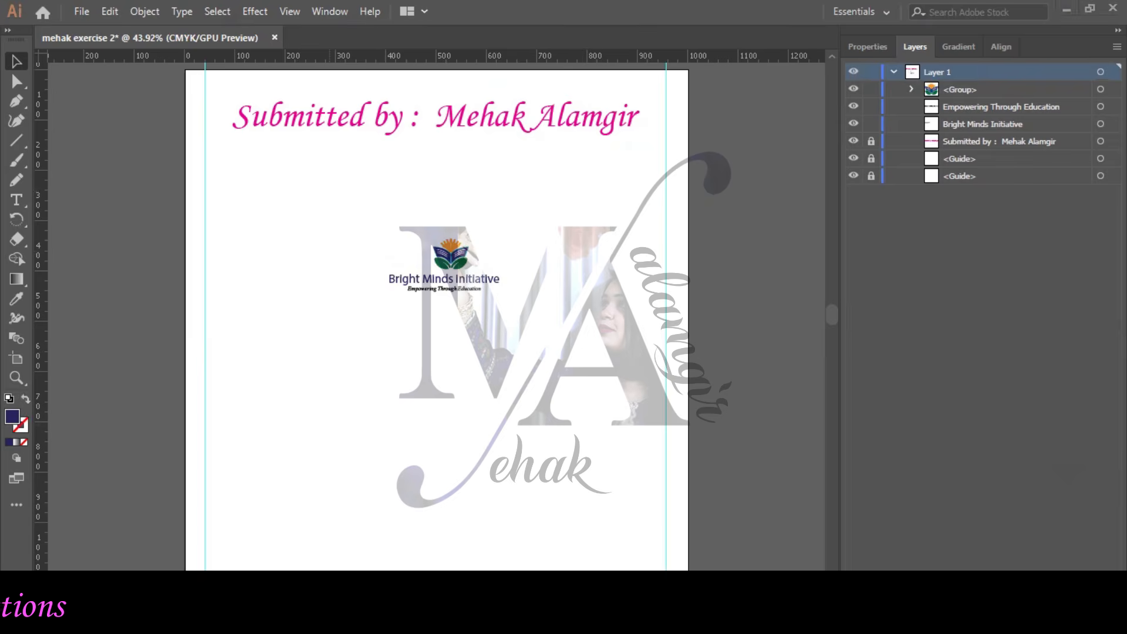
# Capture the EDUCATION reference logo from the browser and paste it into Illustrator on the lower part of the artboard.
pyautogui.hotkey('alt', 'Tab')
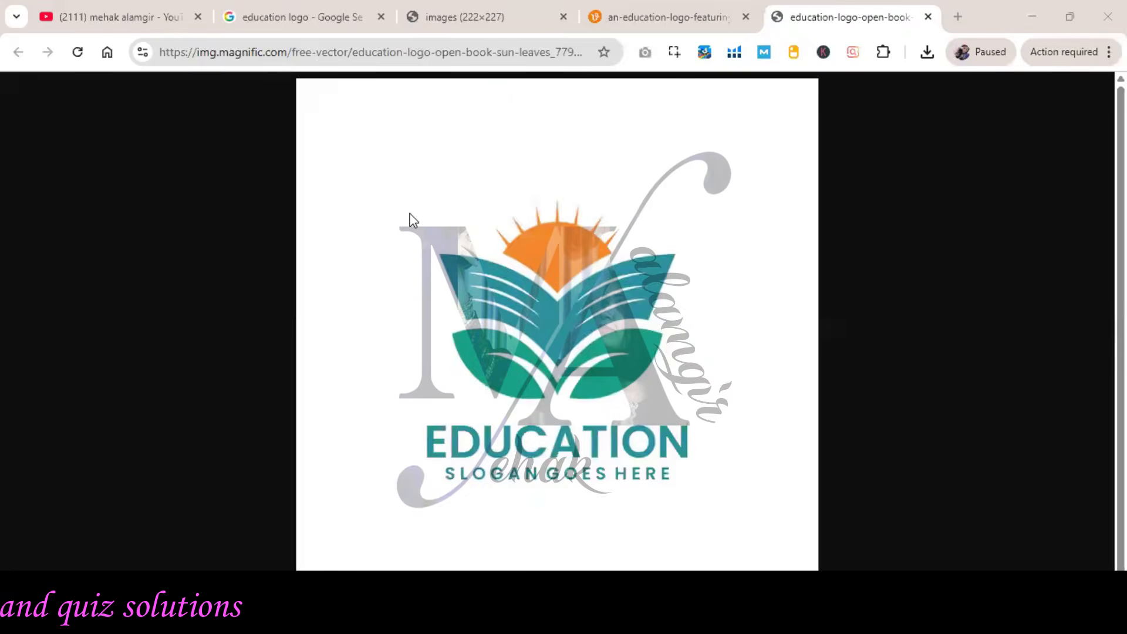
pyautogui.press('super+shift+s')
pyautogui.moveTo(413, 201); pyautogui.dragTo(703, 485)
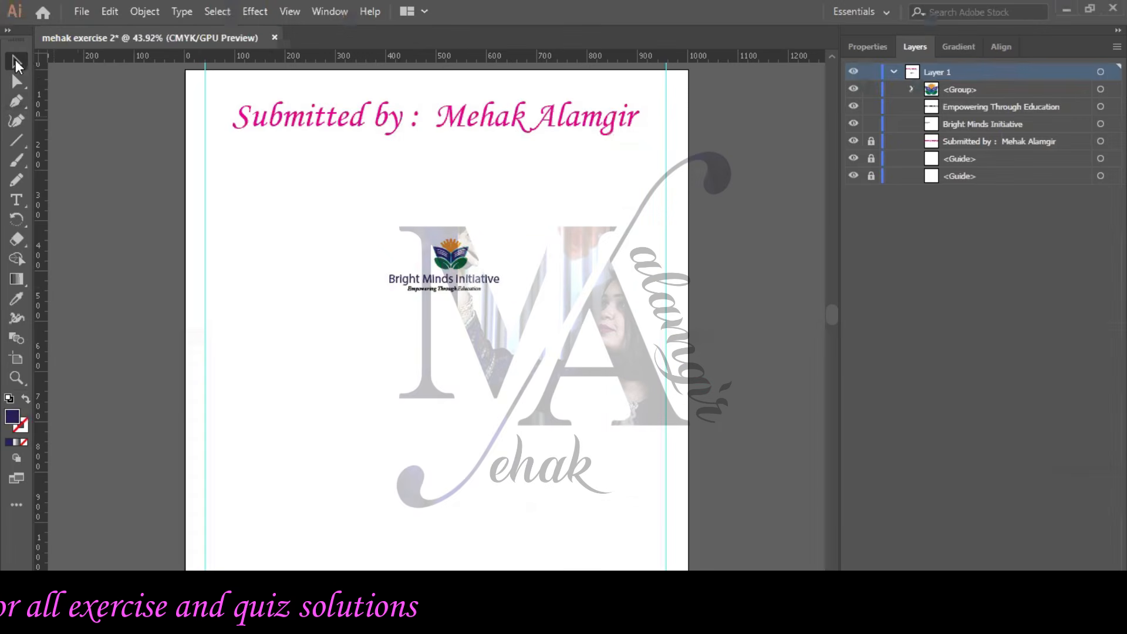
pyautogui.hotkey('ctrl', 'v')
pyautogui.moveTo(442, 346); pyautogui.dragTo(344, 441)
pyautogui.click(501, 372)
# Put the reference image behind the logo group, then align and scale the group to match the reference artwork.
pyautogui.moveTo(444, 249); pyautogui.dragTo(435, 480)
pyautogui.moveTo(363, 445); pyautogui.dragTo(393, 447)
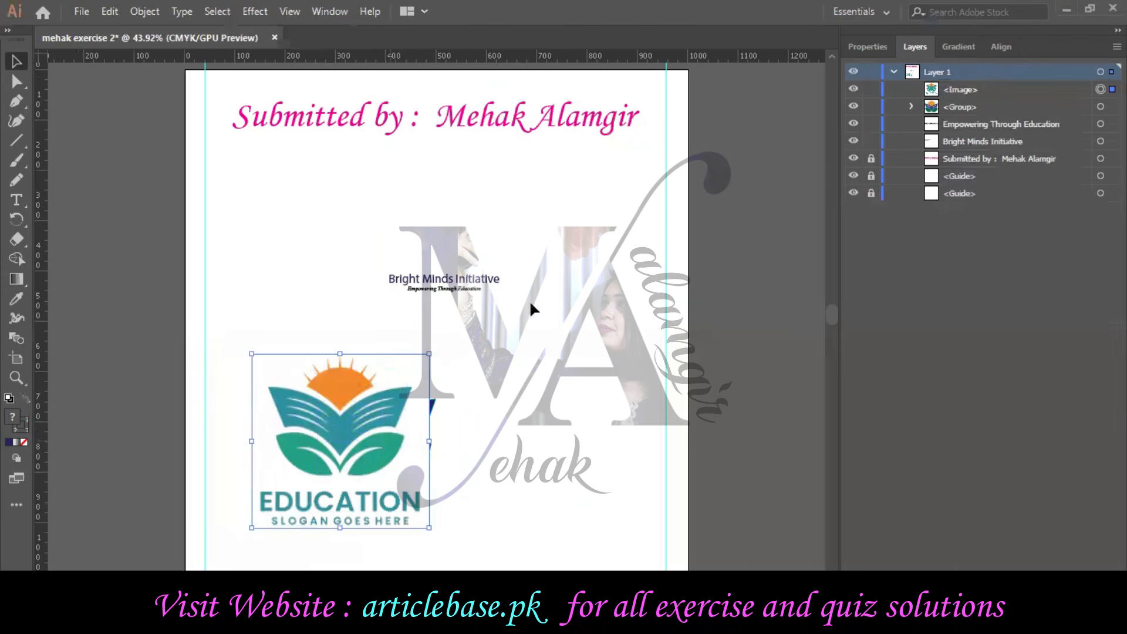
pyautogui.click(955, 91)
pyautogui.moveTo(955, 93); pyautogui.dragTo(956, 115)
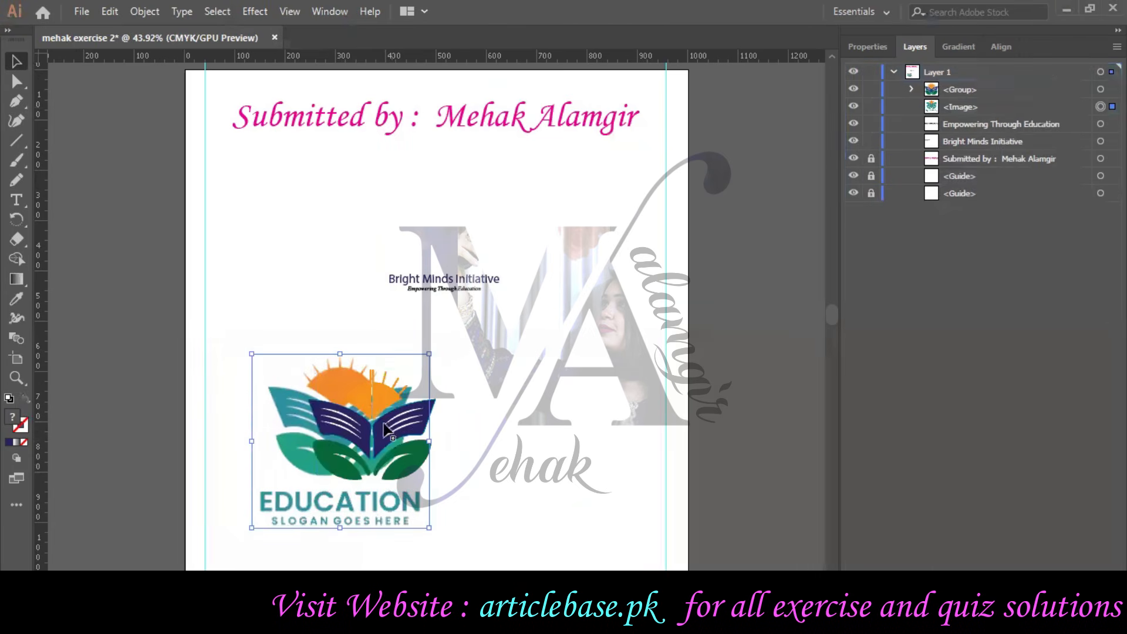
pyautogui.moveTo(360, 433); pyautogui.dragTo(352, 406)
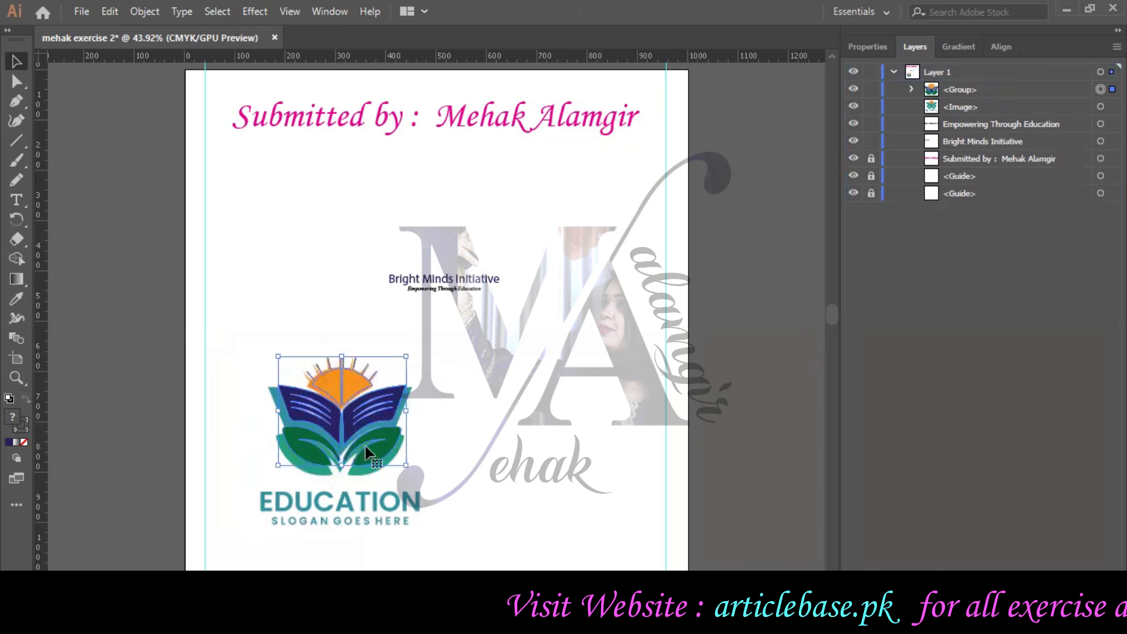
pyautogui.moveTo(406, 468); pyautogui.dragTo(420, 477)
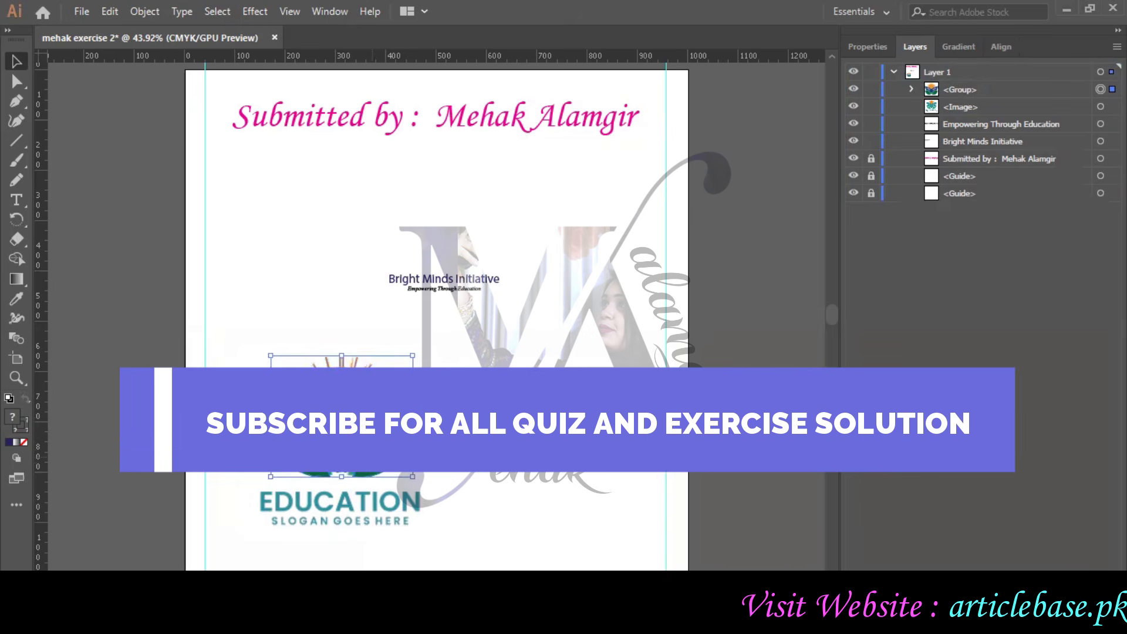
# Move "Bright Minds Initiative" onto the reference's EDUCATION wording and put the reference image behind the texts.
pyautogui.click(443, 282)
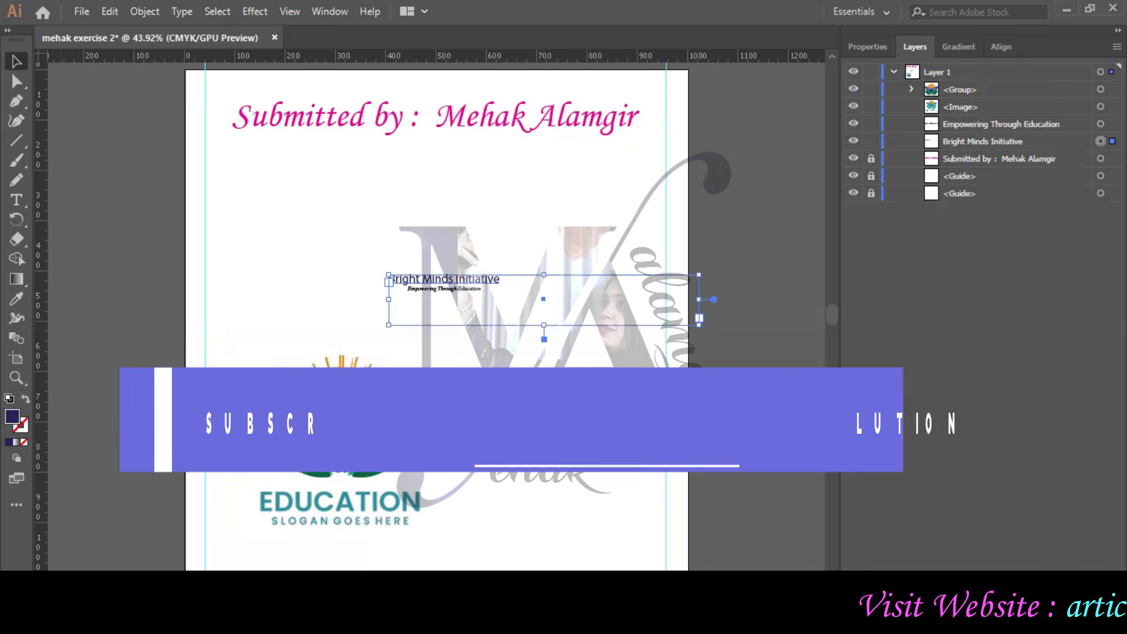
pyautogui.moveTo(458, 283); pyautogui.dragTo(332, 496)
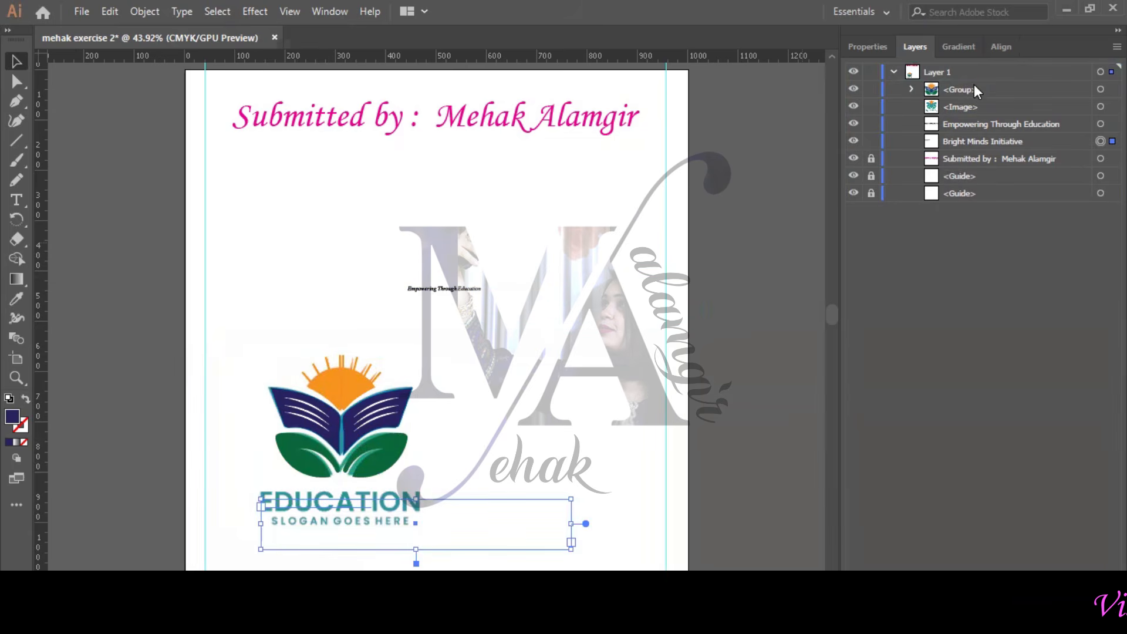
pyautogui.moveTo(974, 106); pyautogui.dragTo(976, 165)
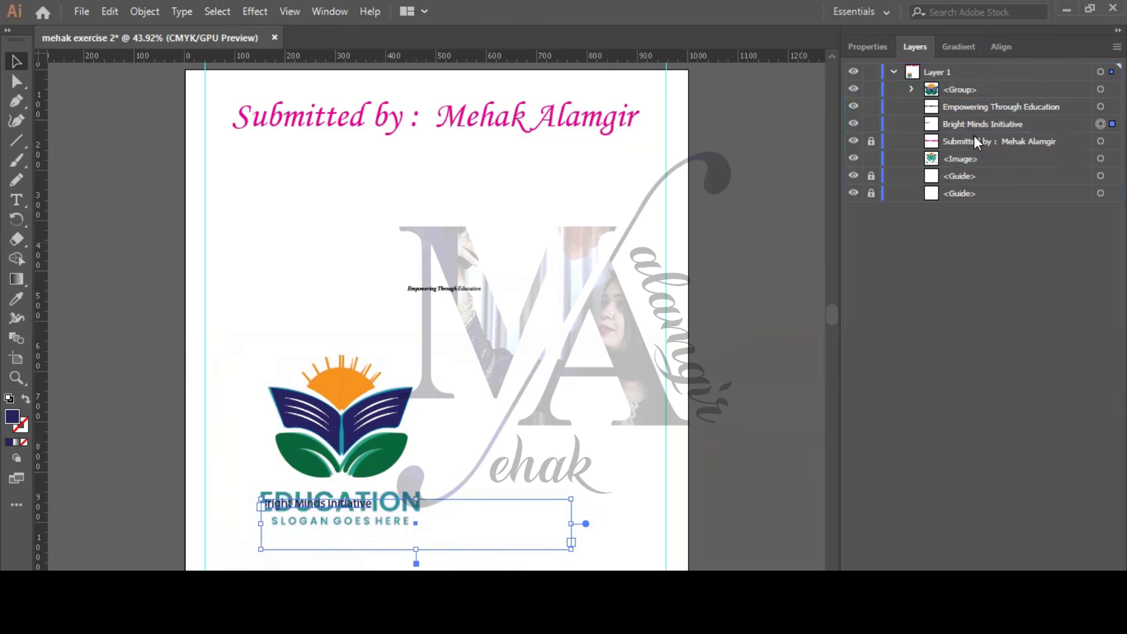
# Enlarge "Bright Minds Initiative" to suit the reference wording and shift it to sit beneath the logo.
pyautogui.click(871, 45)
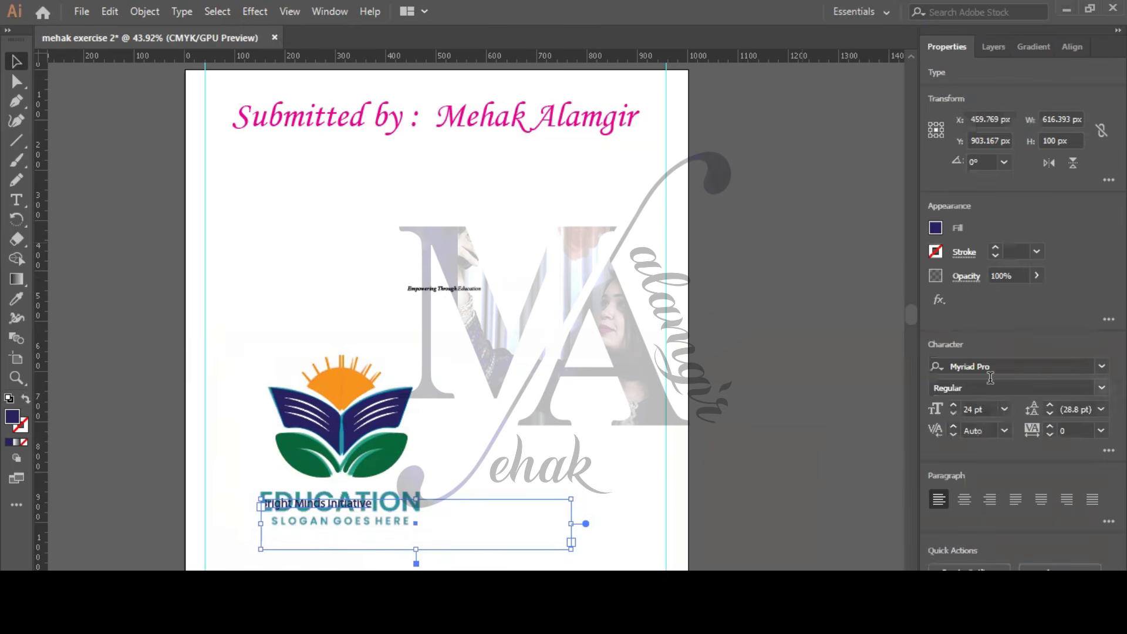
pyautogui.click(952, 404)
pyautogui.click(953, 404)
pyautogui.click(953, 403)
pyautogui.click(953, 404)
pyautogui.click(953, 404)
pyautogui.click(953, 403)
pyautogui.click(953, 404)
pyautogui.click(953, 404)
pyautogui.click(953, 404)
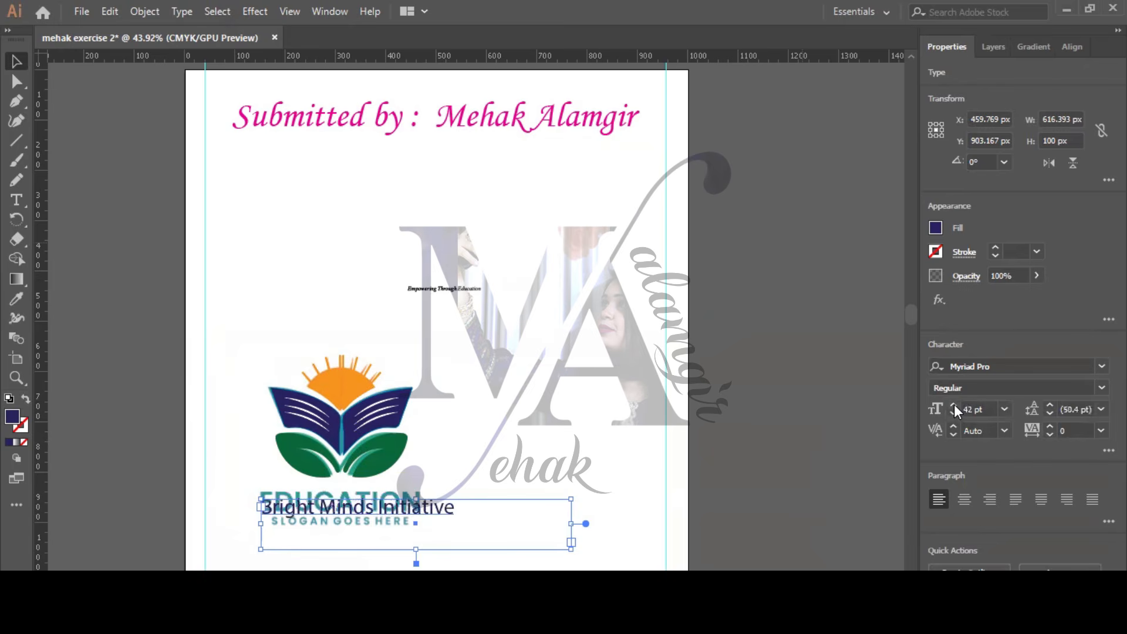
pyautogui.moveTo(391, 515); pyautogui.dragTo(338, 523)
# Move "Empowering Through Education" beneath "Bright Minds Initiative" and set its size to 25 pt.
pyautogui.click(444, 290)
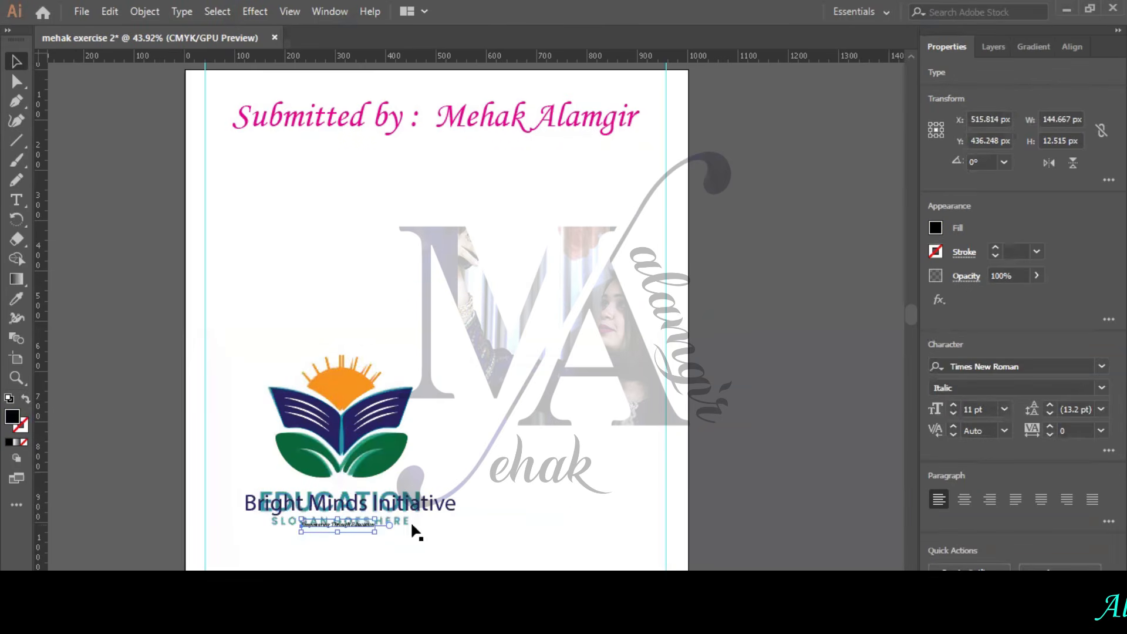
pyautogui.click(954, 405)
pyautogui.moveTo(411, 516); pyautogui.dragTo(375, 520)
pyautogui.click(488, 456)
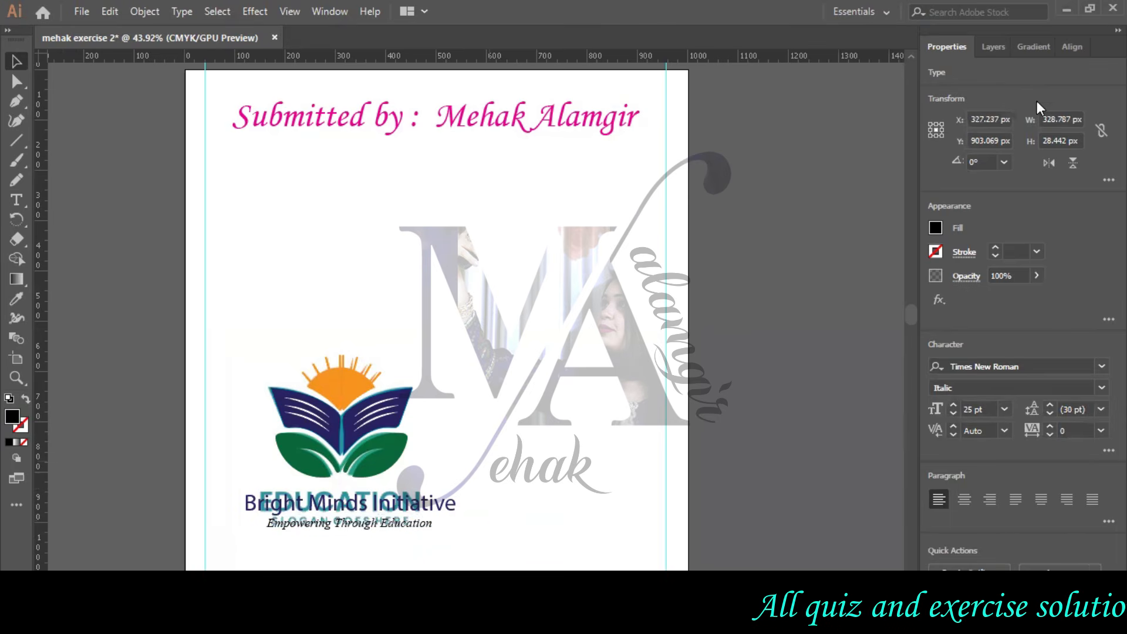
# Delete the EDUCATION reference image from the artboard.
pyautogui.click(991, 48)
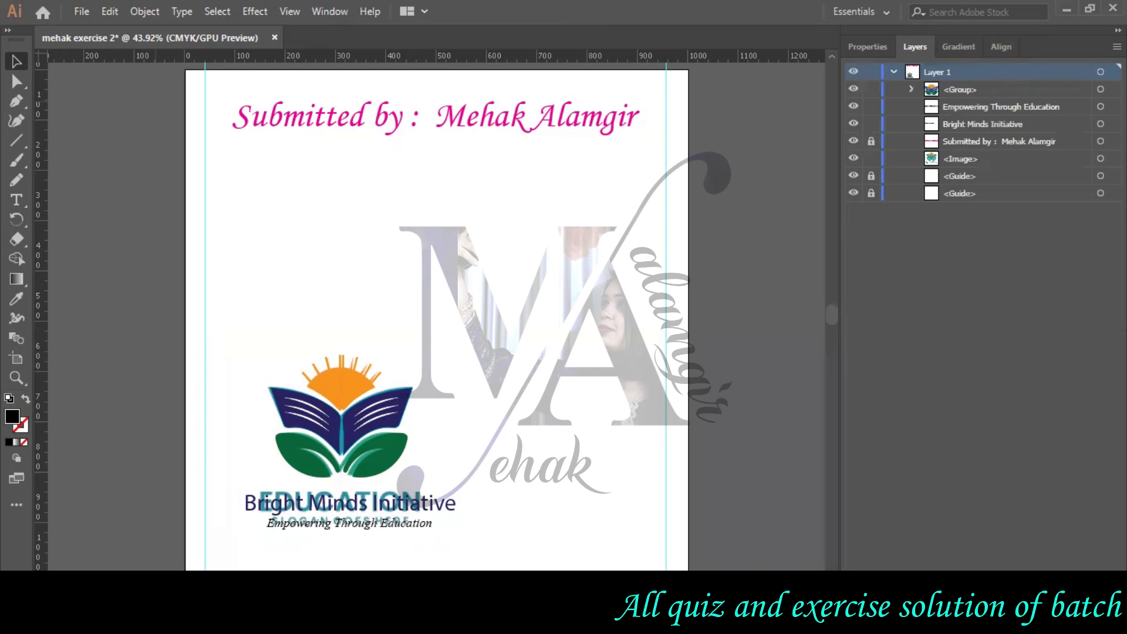
pyautogui.click(1102, 158)
pyautogui.press('Delete')
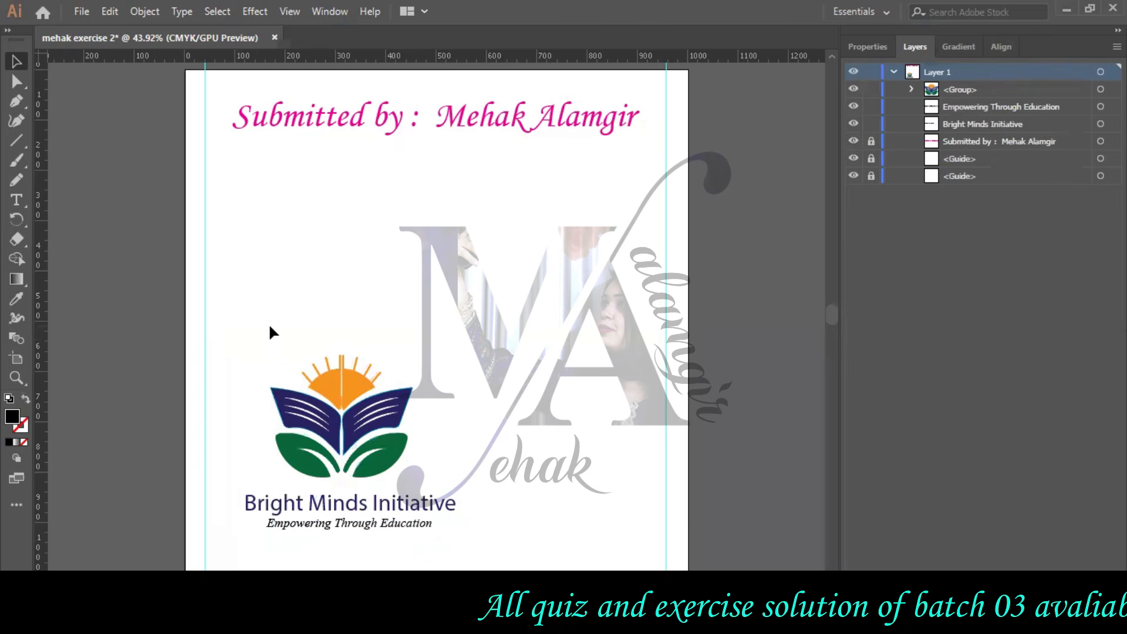
# Move the logo group with its name and slogan up beneath the "Submitted by" line.
pyautogui.moveTo(450, 499); pyautogui.dragTo(492, 535)
pyautogui.moveTo(369, 455); pyautogui.dragTo(448, 283)
pyautogui.click(536, 441)
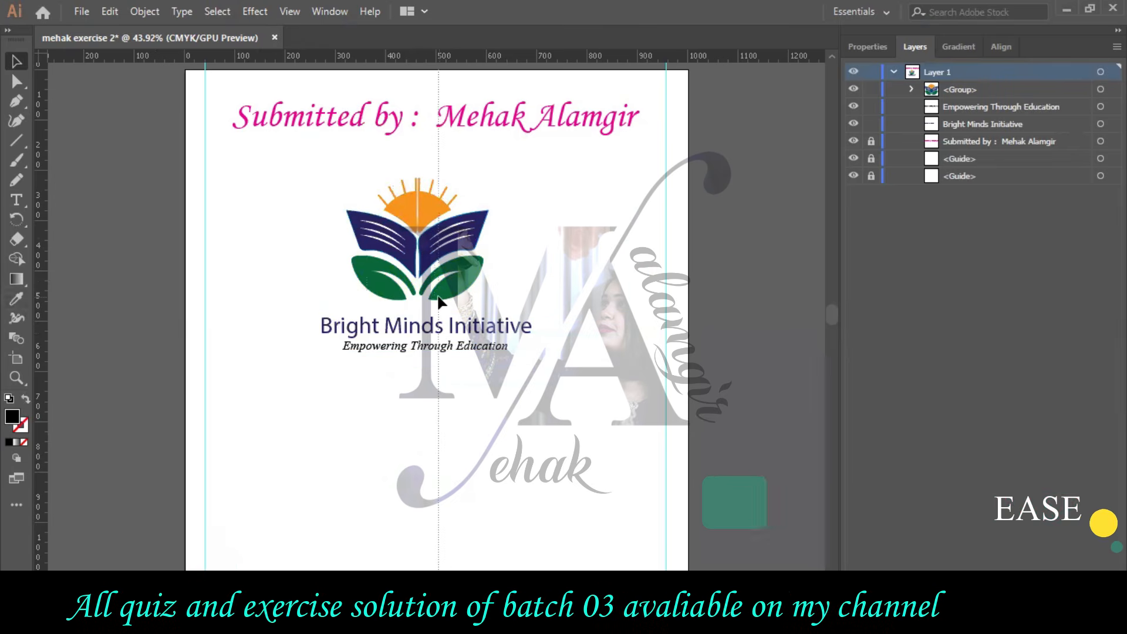
pyautogui.moveTo(434, 301); pyautogui.dragTo(435, 300)
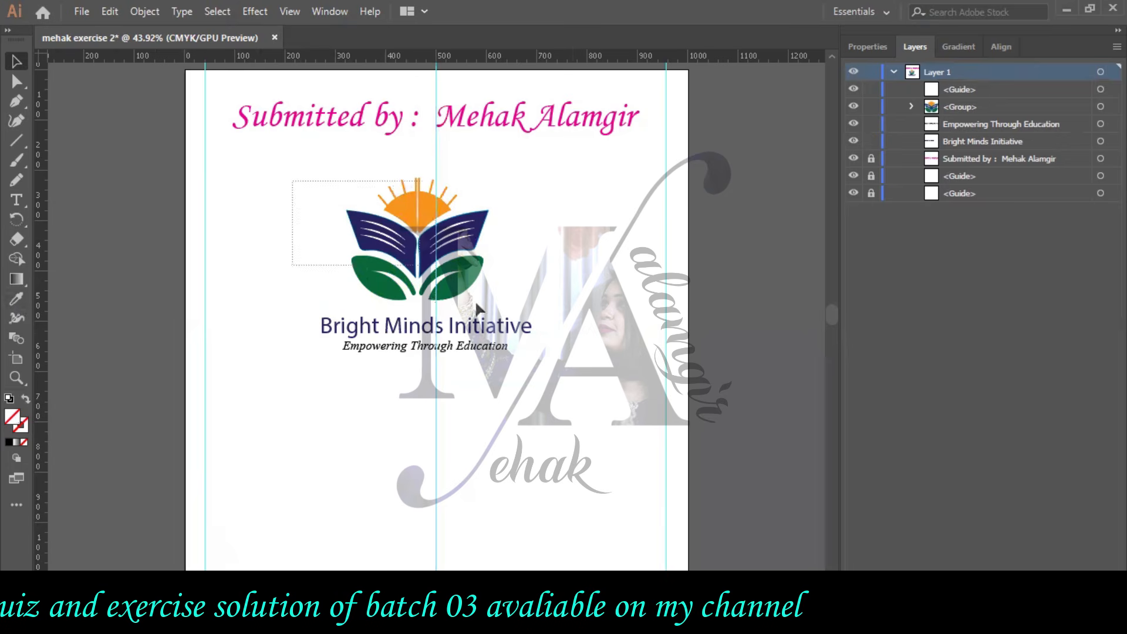
pyautogui.hotkey('ctrl', 'a')
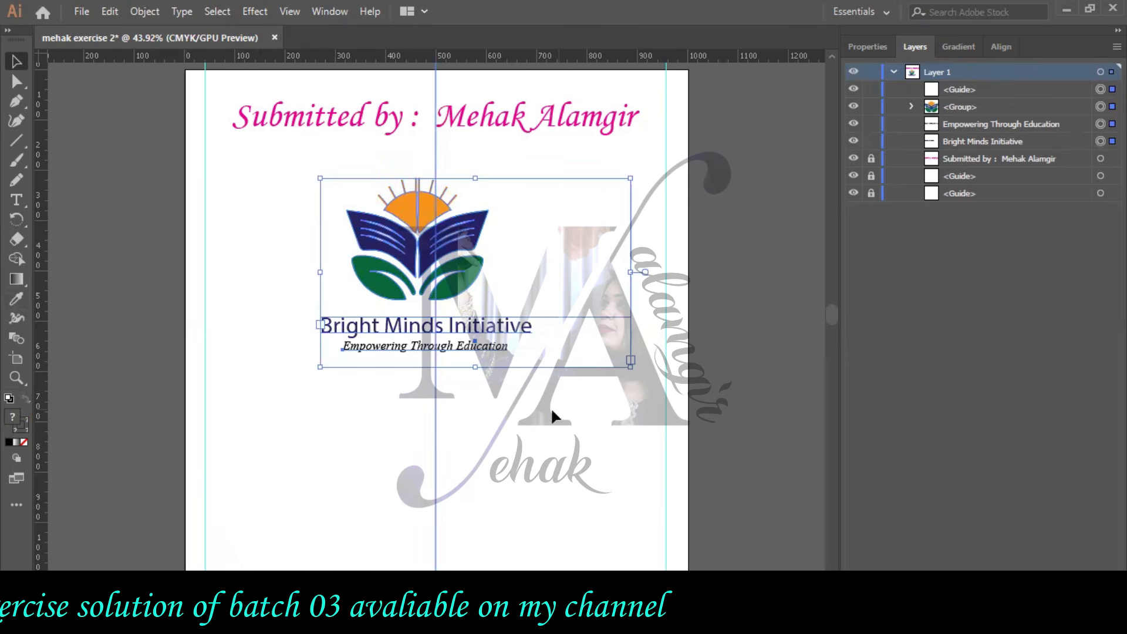
pyautogui.click(436, 235)
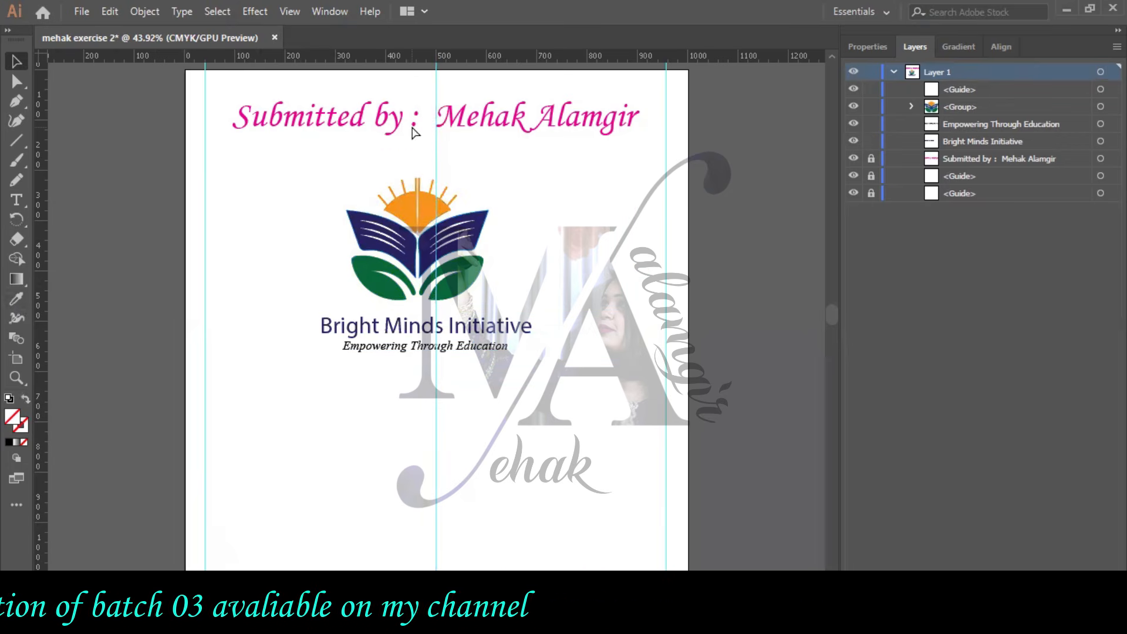
pyautogui.hotkey('ctrl', 'z')
# Place a vertical guide near the artboard's centre and nudge the logo group right until it is centred on it.
pyautogui.moveTo(38, 230); pyautogui.dragTo(438, 182)
pyautogui.click(485, 223)
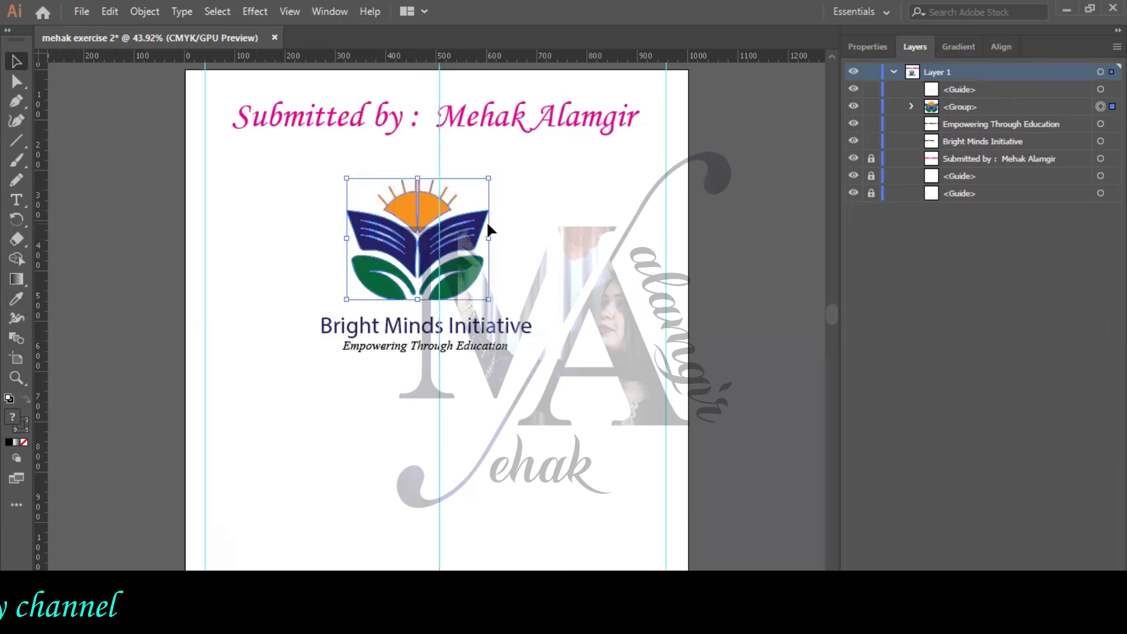
pyautogui.press('Right')
pyautogui.press('Right')
pyautogui.press('Right')
pyautogui.press('Right')
pyautogui.press('Right')
pyautogui.press('Right')
pyautogui.press('Right')
pyautogui.press('Right')
pyautogui.press('Right')
pyautogui.press('Right')
pyautogui.press('Right')
pyautogui.press('Right')
pyautogui.press('Right')
pyautogui.press('Right')
pyautogui.press('Right')
pyautogui.press('Right')
pyautogui.press('Right')
pyautogui.press('Right')
pyautogui.press('Right')
pyautogui.press('Right')
pyautogui.press('Right')
pyautogui.press('Right')
pyautogui.press('Right')
pyautogui.press('Right')
pyautogui.press('Right')
pyautogui.press('Right')
pyautogui.press('Right')
pyautogui.press('Right')
pyautogui.press('Right')
pyautogui.press('Right')
pyautogui.press('Right')
pyautogui.press('Right')
pyautogui.press('Right')
pyautogui.press('Right')
pyautogui.press('Right')
pyautogui.press('Right')
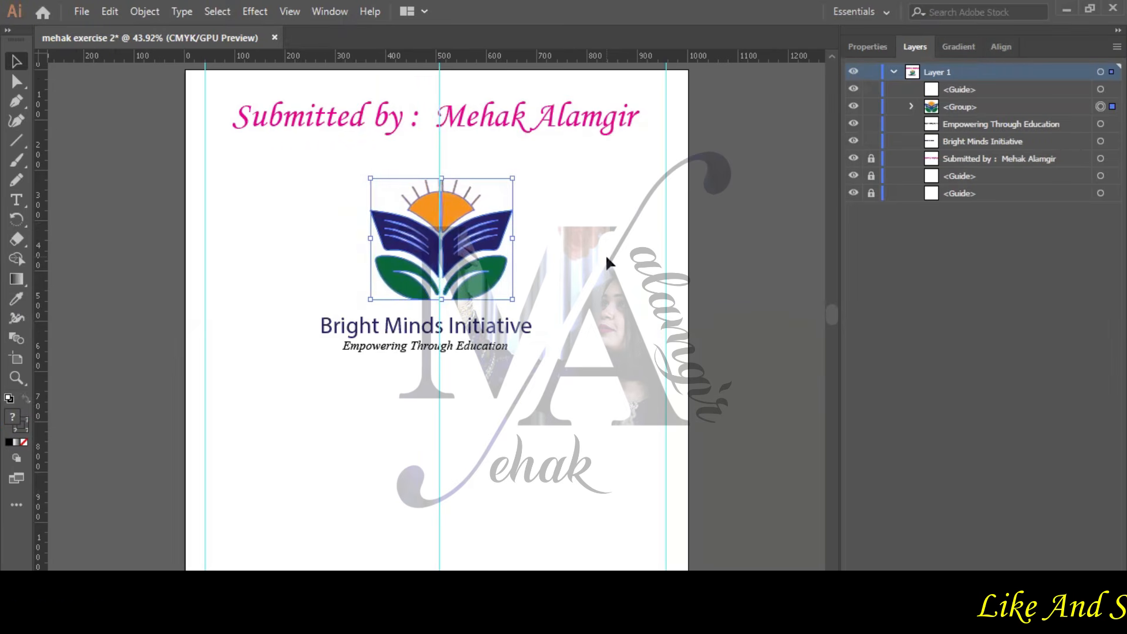
# Narrow the "Bright Minds Initiative" text box to its text and centre it on the vertical guide.
pyautogui.click(526, 334)
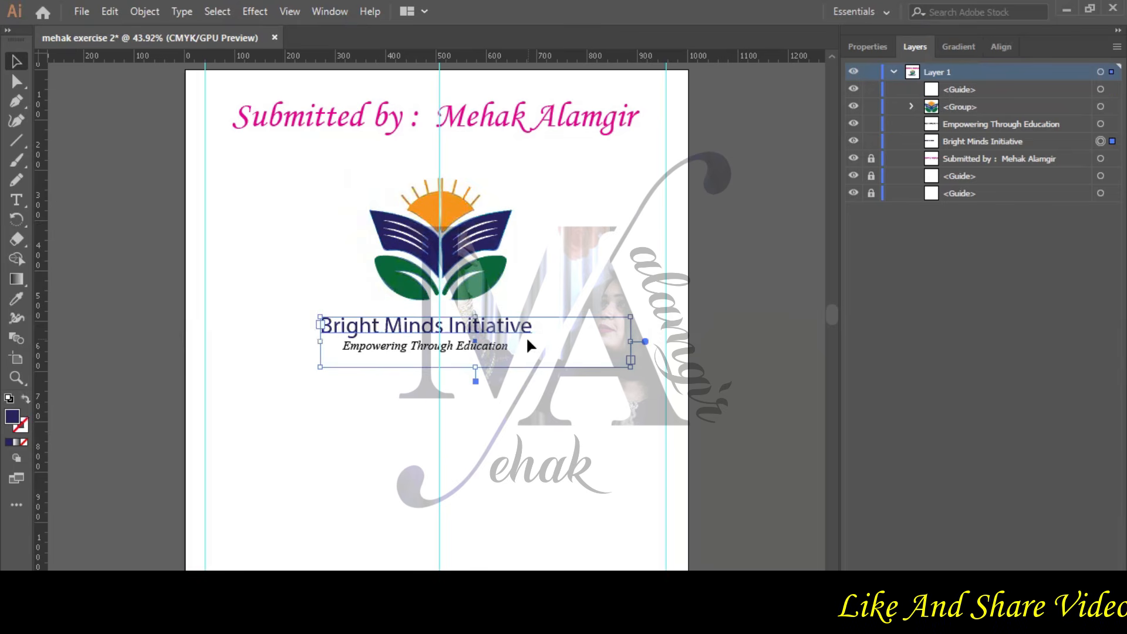
pyautogui.moveTo(631, 342); pyautogui.dragTo(539, 344)
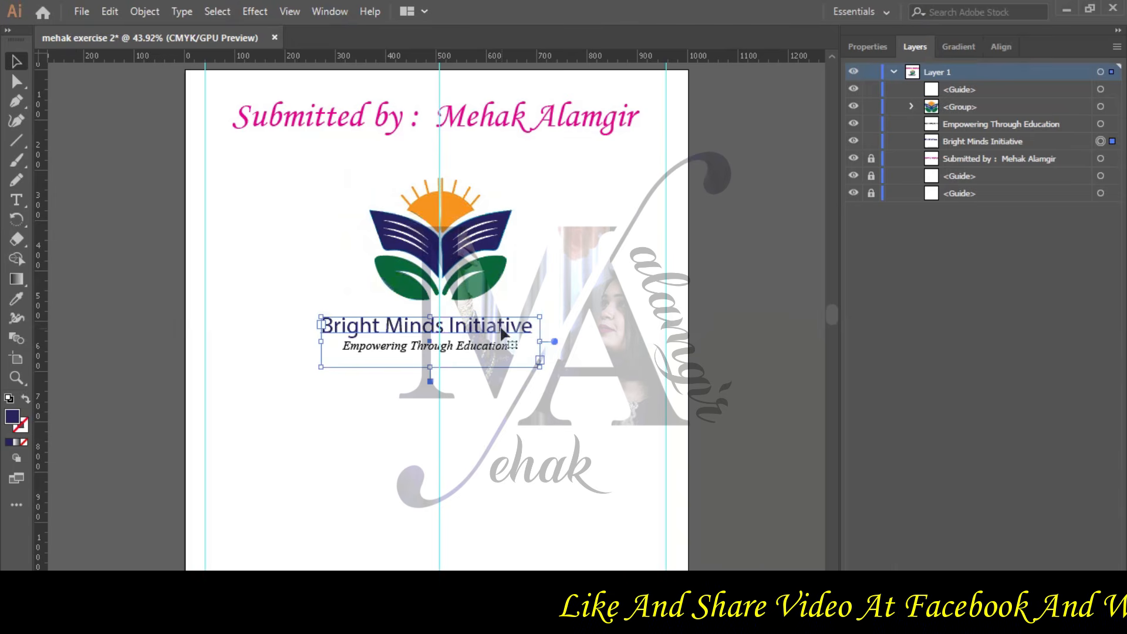
pyautogui.moveTo(501, 330); pyautogui.dragTo(512, 330)
# Nudge "Empowering Through Education" right until it is centred on the guide beneath the name.
pyautogui.click(484, 346)
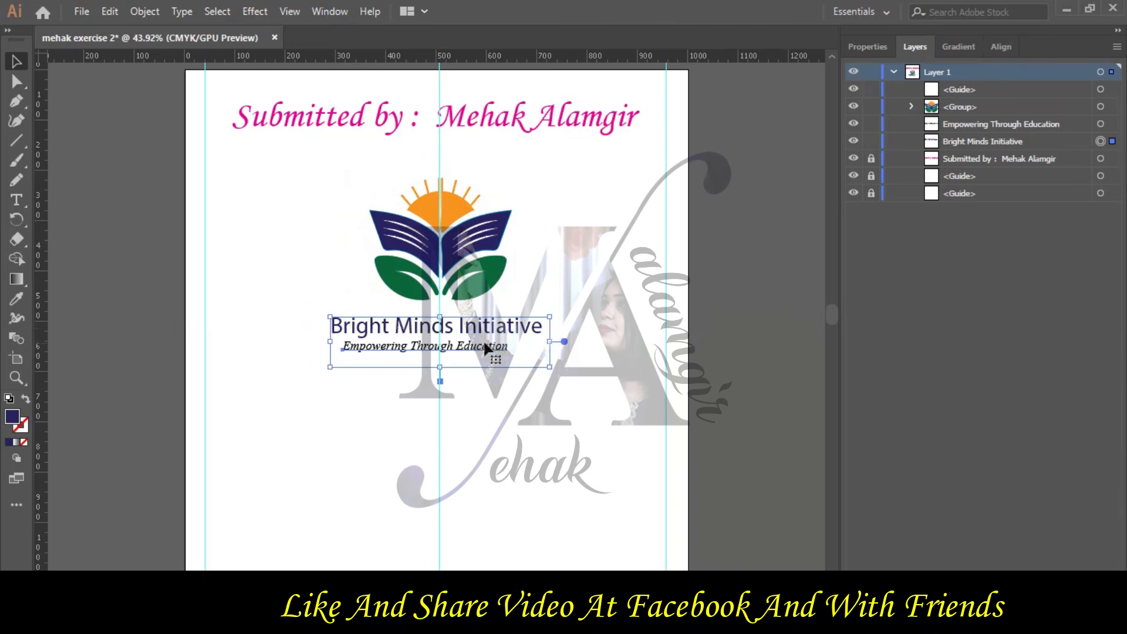
pyautogui.press('Right')
pyautogui.press('Right')
pyautogui.press('Right')
pyautogui.press('Right')
pyautogui.press('Right')
pyautogui.press('Right')
pyautogui.press('Right')
pyautogui.press('Right')
pyautogui.press('Right')
pyautogui.press('Right')
pyautogui.press('Right')
pyautogui.press('Right')
pyautogui.press('Right')
pyautogui.press('Right')
pyautogui.press('Right')
pyautogui.press('Right')
pyautogui.press('Right')
pyautogui.press('Right')
pyautogui.press('Right')
pyautogui.press('Right')
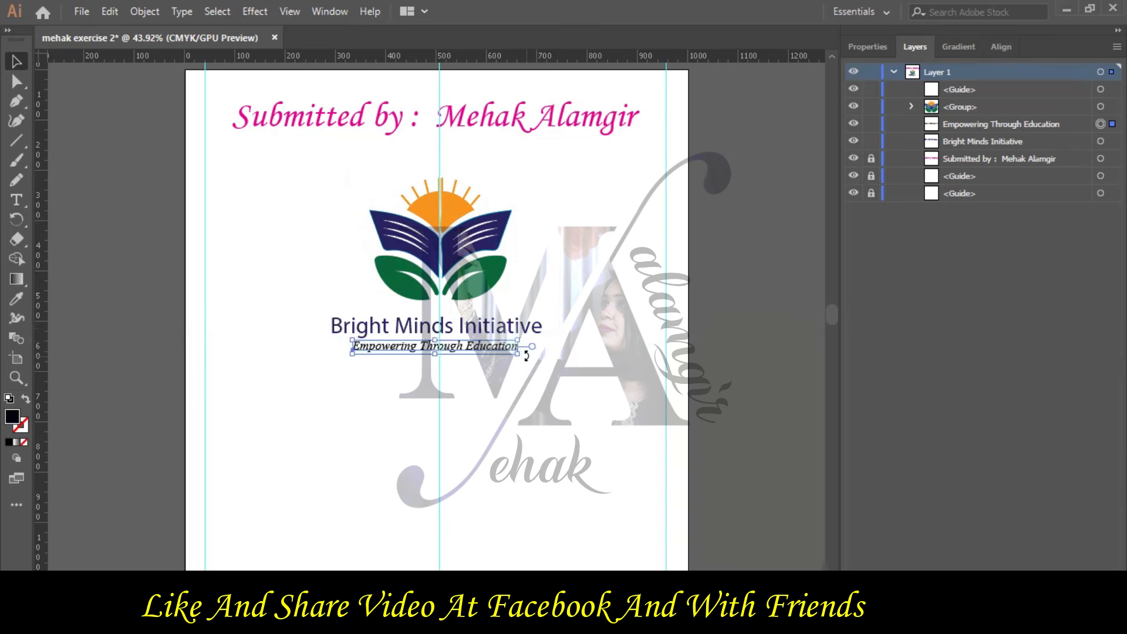
pyautogui.click(593, 394)
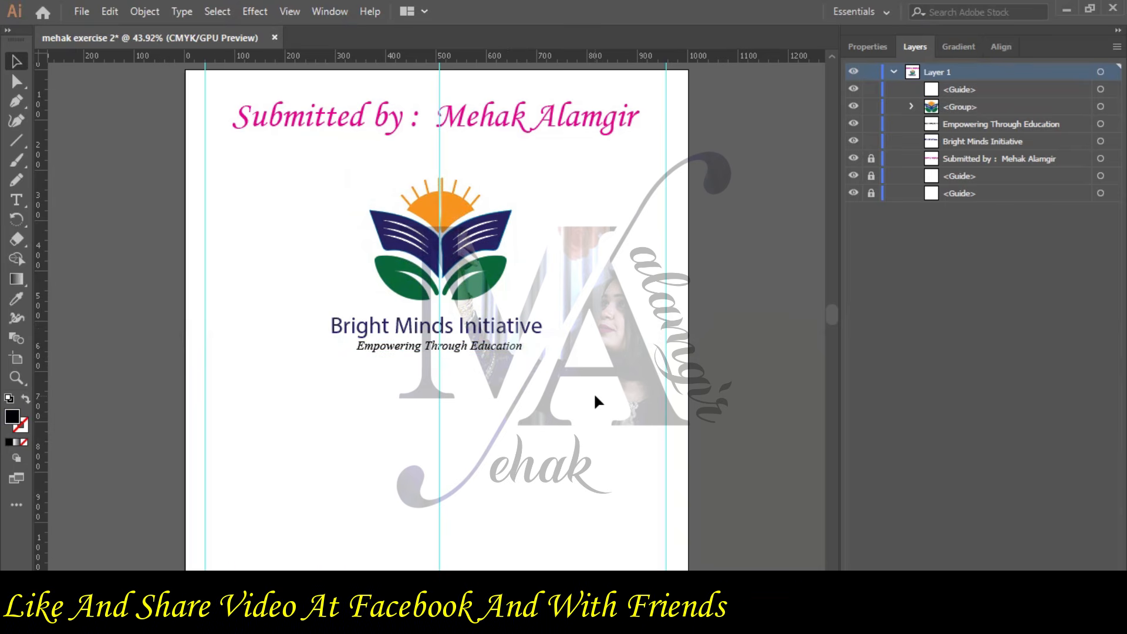
# Capture a screenshot of the Illustrator window with the centred logo and paste it into the Word document.
pyautogui.click(264, 616)
pyautogui.click(1, 6)
pyautogui.moveTo(1, 1); pyautogui.dragTo(1120, 564)
pyautogui.hotkey('alt', 'Tab')
pyautogui.click(25, 75)
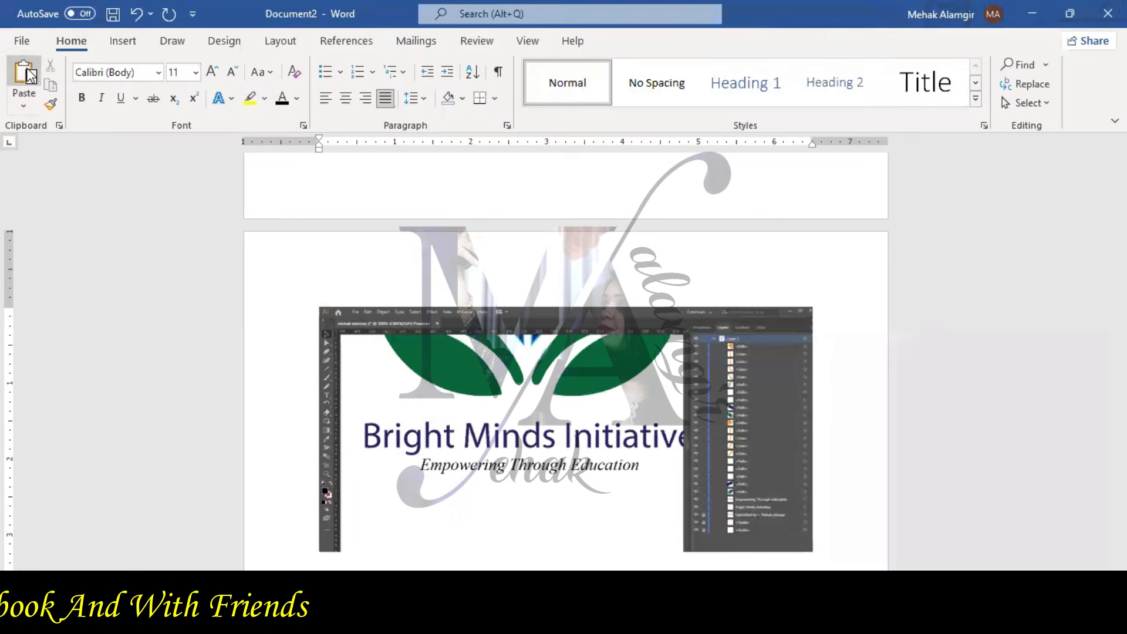
# Switch back to Illustrator and delete the vertical guide running through the centre of the logo.
pyautogui.hotkey('alt', 'Tab')
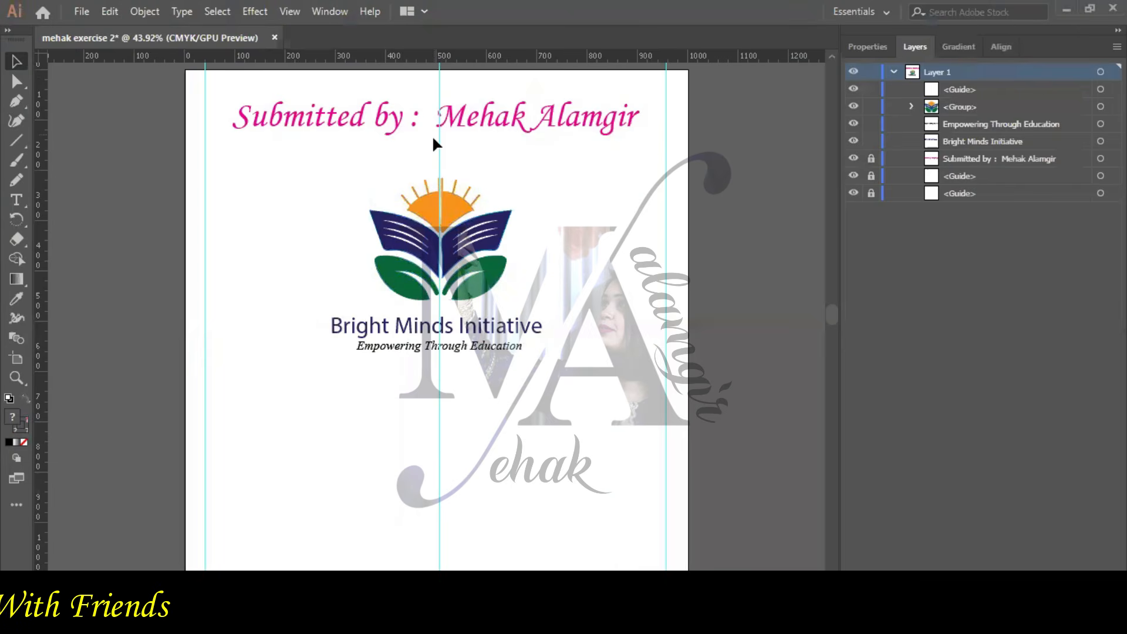
pyautogui.moveTo(439, 151); pyautogui.dragTo(447, 155)
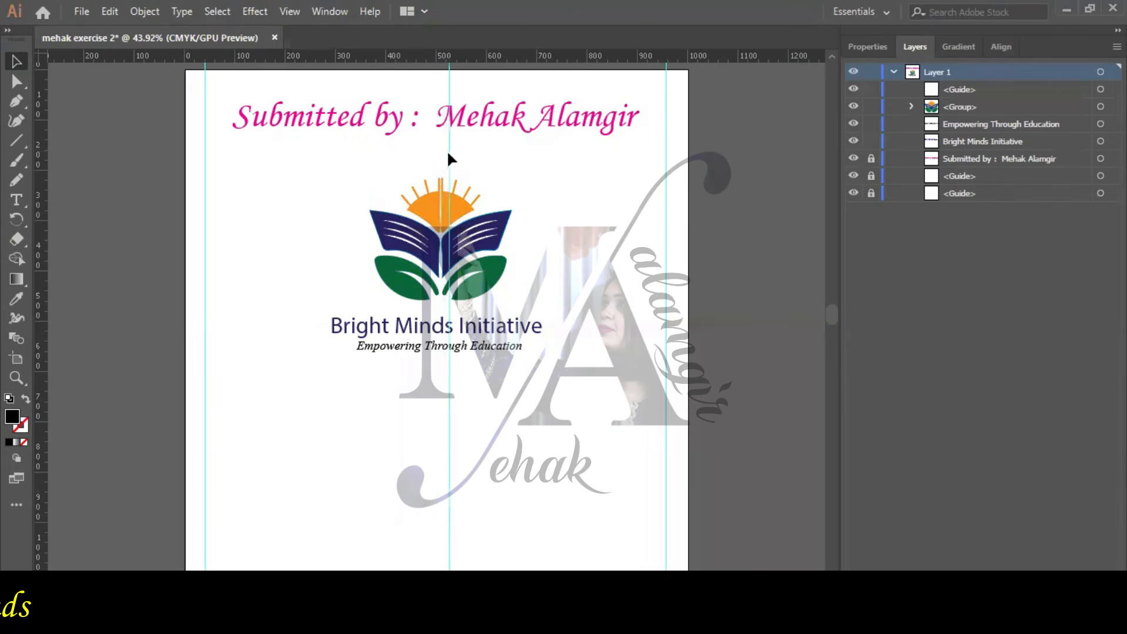
pyautogui.click(715, 222)
pyautogui.press('Delete')
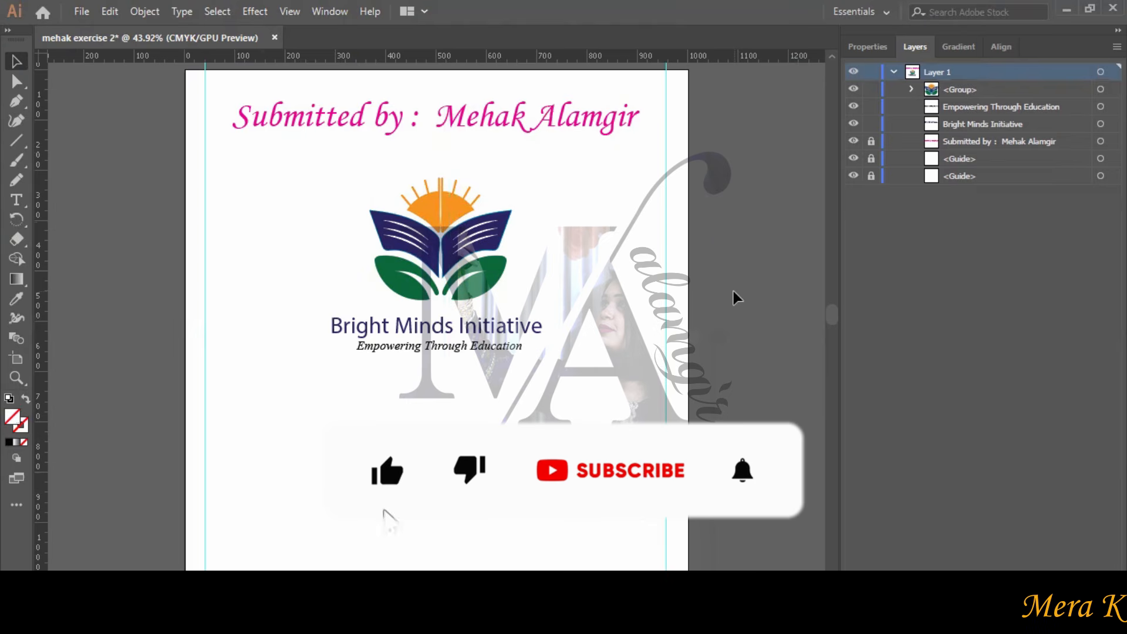
# Close the book-and-sun image in the browser, snip the graduation-cap light bulb logo, and paste it into Illustrator at the artboard's lower left.
pyautogui.hotkey('alt', 'Tab')
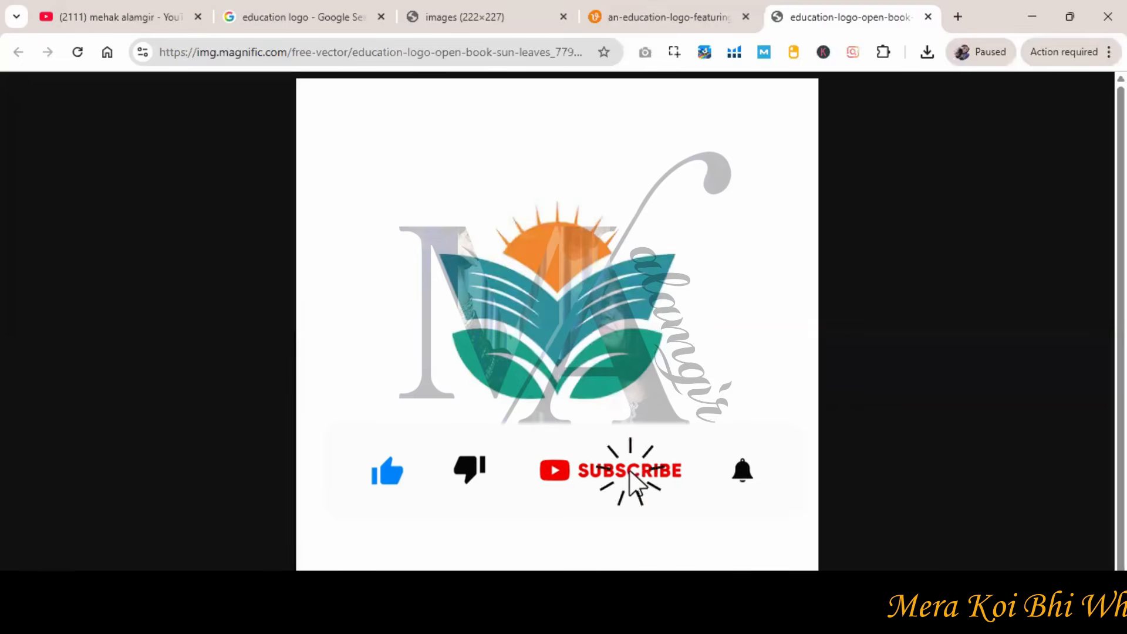
pyautogui.click(926, 18)
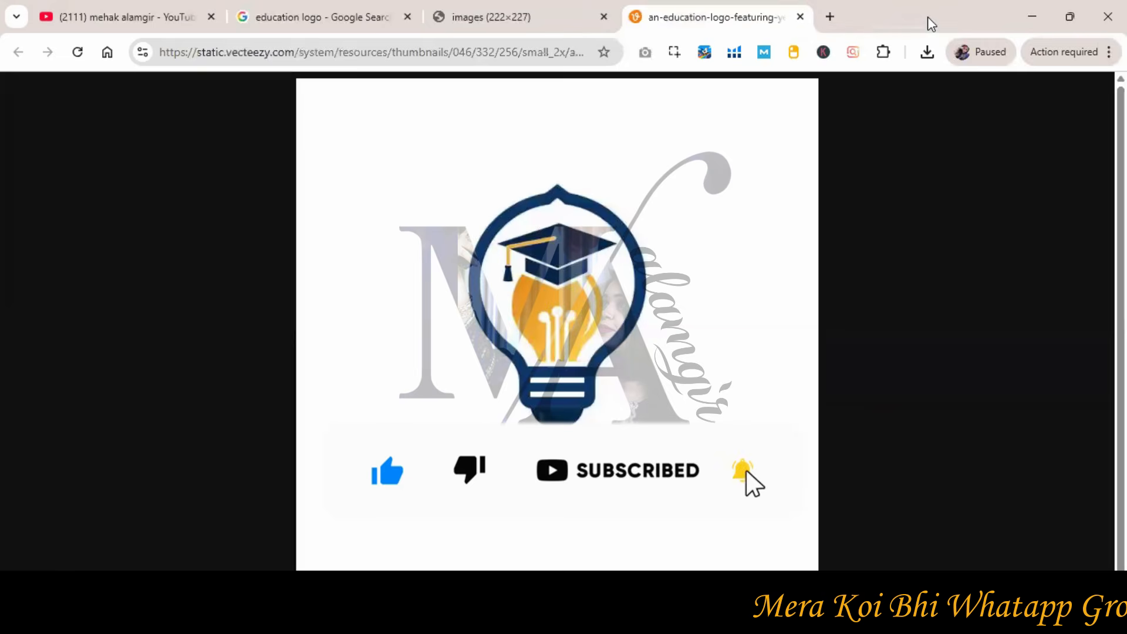
pyautogui.click(246, 616)
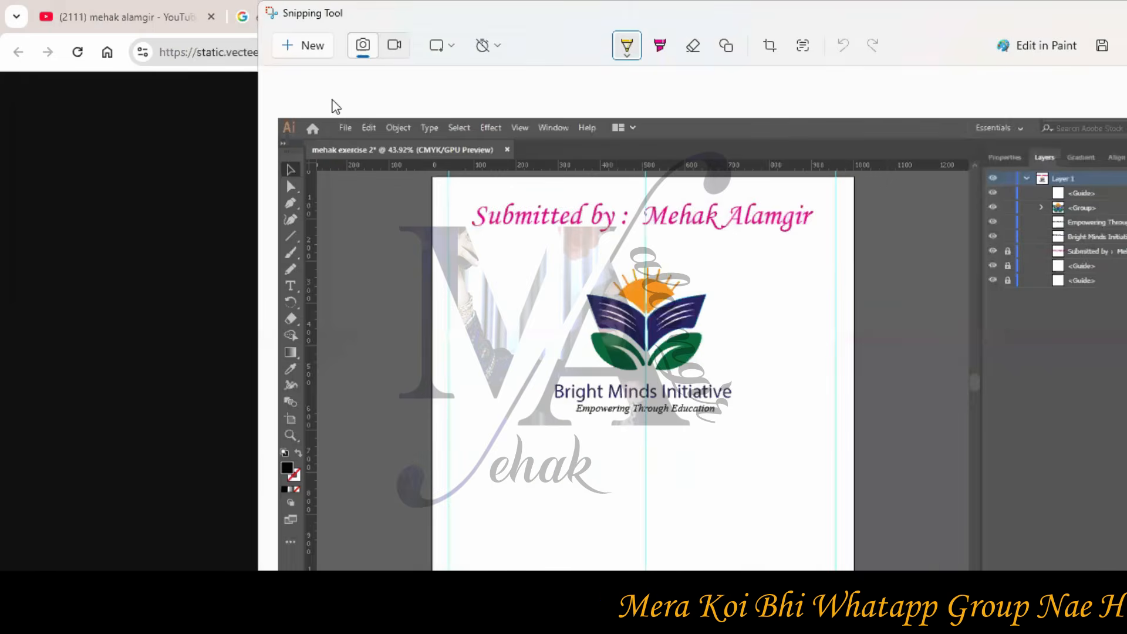
pyautogui.click(306, 49)
pyautogui.moveTo(462, 171); pyautogui.dragTo(654, 435)
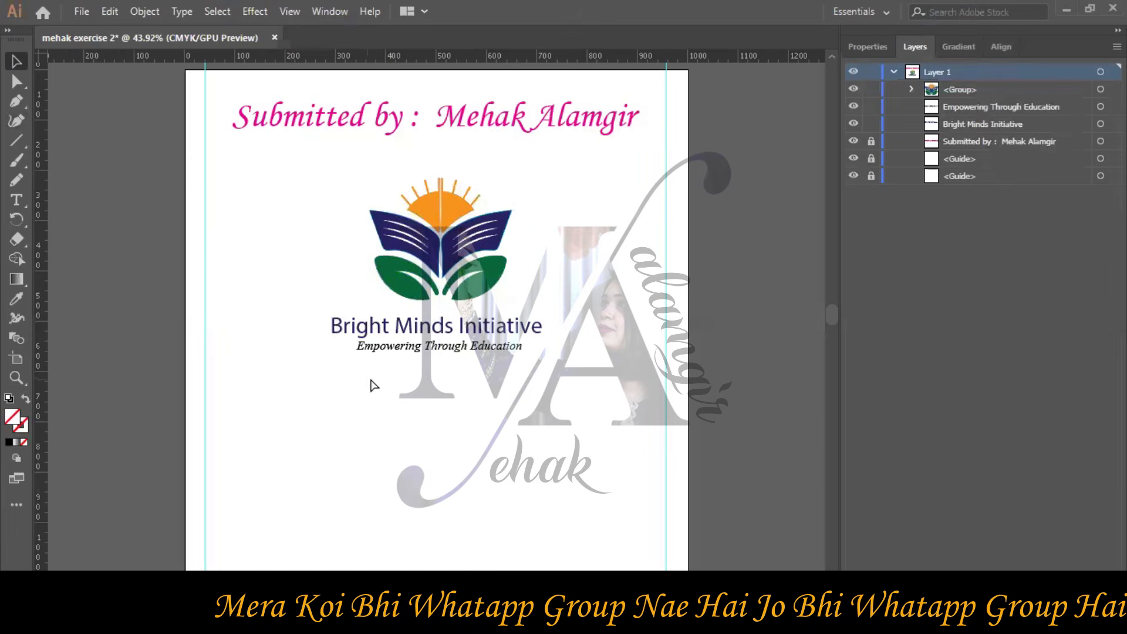
pyautogui.hotkey('ctrl', 'v')
pyautogui.moveTo(374, 385); pyautogui.dragTo(265, 453)
# Duplicate "Bright Minds Initiative" and "Empowering Through Education" and place the copies beside the light bulb, slogan under name.
pyautogui.hotkey('ctrl', 'c')
pyautogui.hotkey('ctrl', 'v')
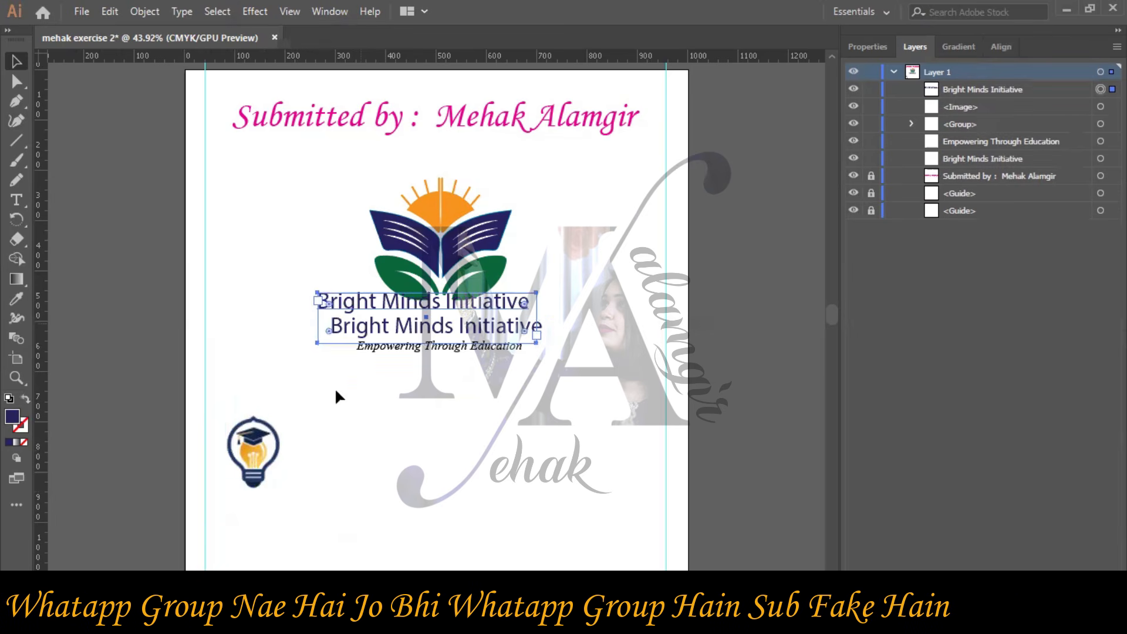
pyautogui.moveTo(348, 427); pyautogui.dragTo(342, 445)
pyautogui.click(403, 344)
pyautogui.hotkey('ctrl', 'c')
pyautogui.hotkey('ctrl', 'v')
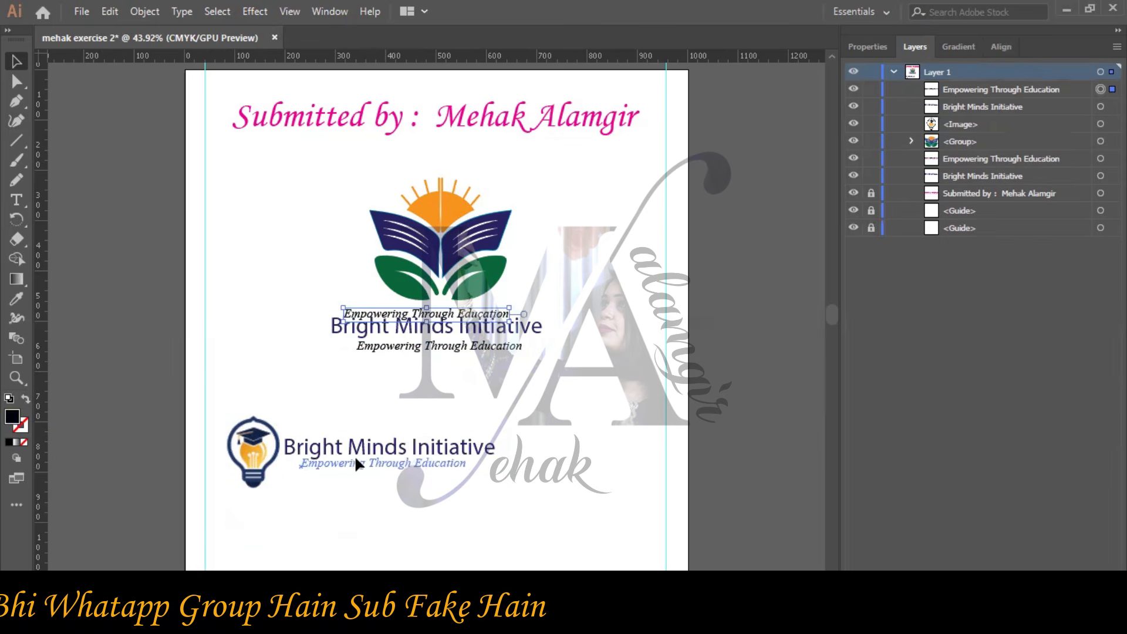
pyautogui.moveTo(334, 463); pyautogui.dragTo(336, 462)
pyautogui.click(415, 520)
# Scale down the light bulb logo with its name and slogan and place it below the main logo near the artboard's left guide.
pyautogui.moveTo(220, 401); pyautogui.dragTo(567, 512)
pyautogui.moveTo(501, 483); pyautogui.dragTo(346, 445)
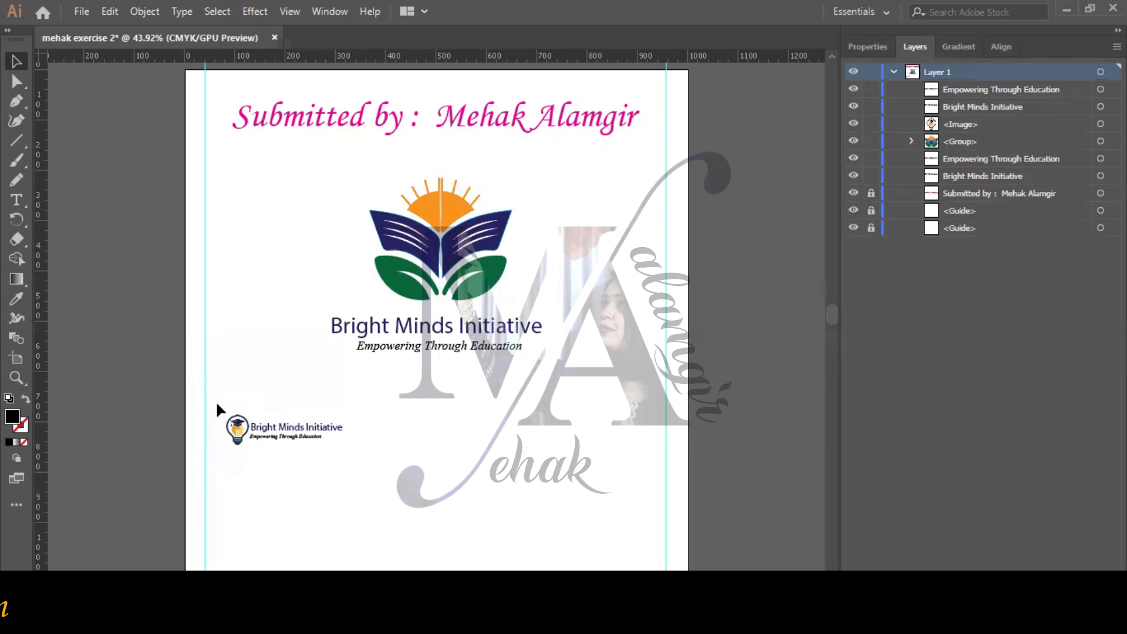
pyautogui.moveTo(302, 400); pyautogui.dragTo(302, 391)
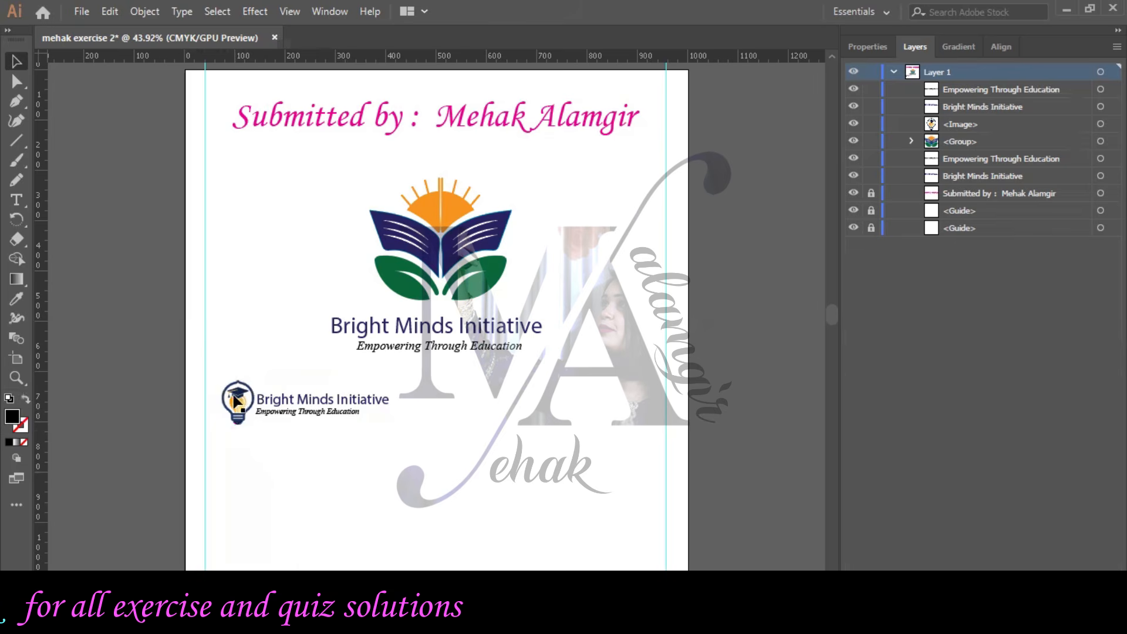
# Duplicate the small light bulb logo with its name and slogan and place the copy lower on the artboard.
pyautogui.moveTo(363, 440); pyautogui.dragTo(400, 442)
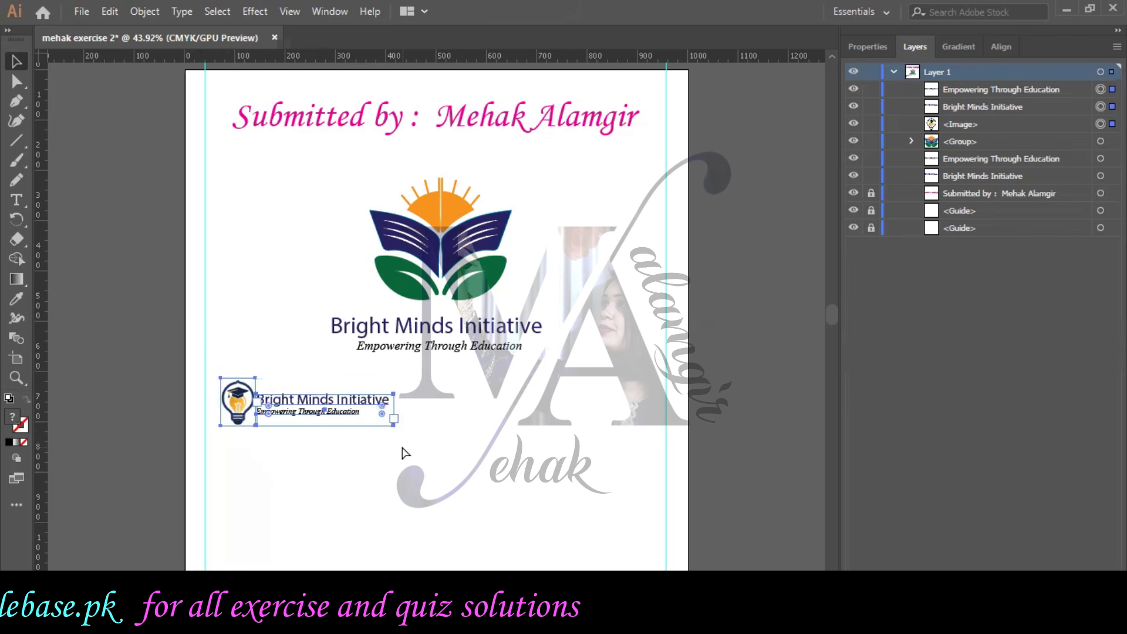
pyautogui.hotkey('ctrl', 'c')
pyautogui.hotkey('ctrl', 'v')
pyautogui.moveTo(381, 328); pyautogui.dragTo(344, 507)
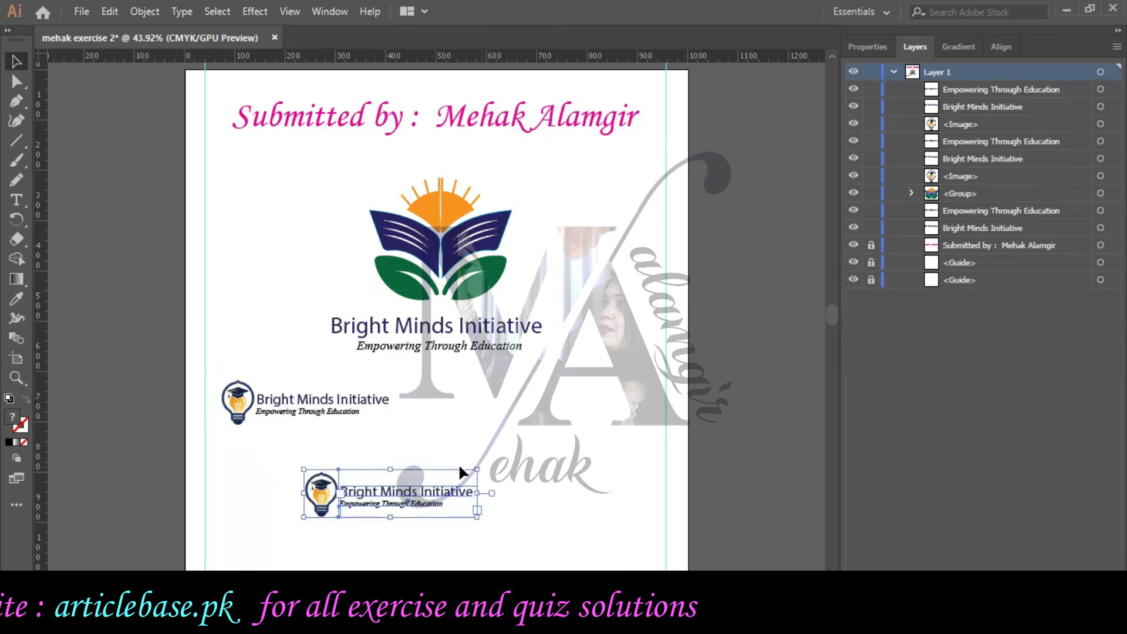
# Remove "Minds" from the duplicated name and split it into two separate text objects, "Bright" and "Initiative".
pyautogui.click(398, 492)
pyautogui.moveTo(480, 496); pyautogui.dragTo(386, 489)
pyautogui.tripleClick(403, 491)
pyautogui.press('BackSpace')
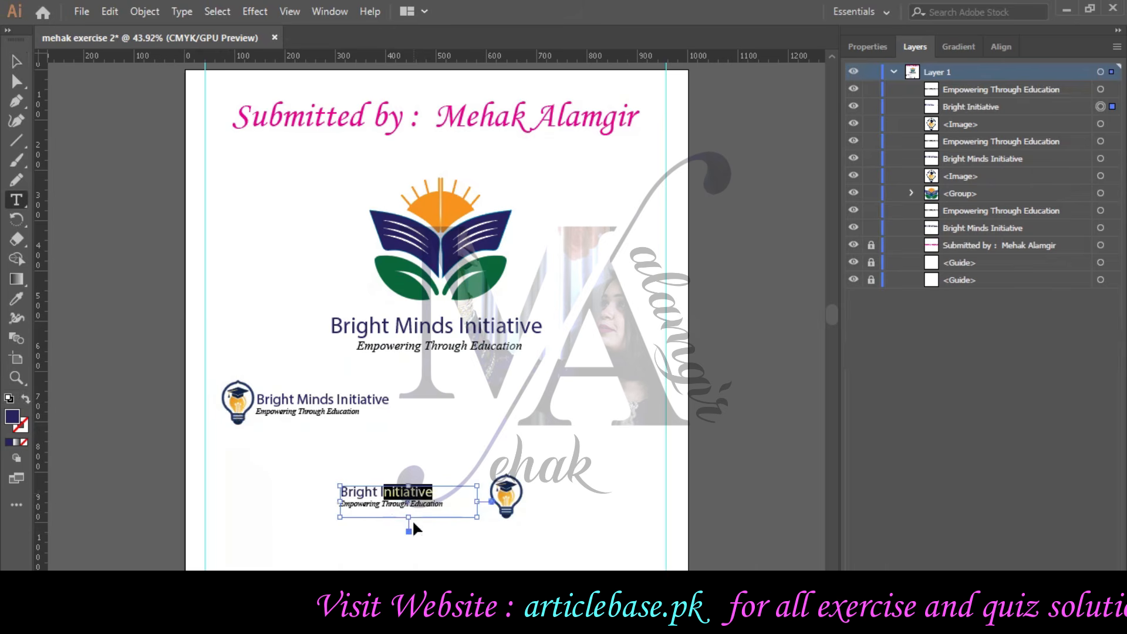
pyautogui.hotkey('ctrl', 'v')
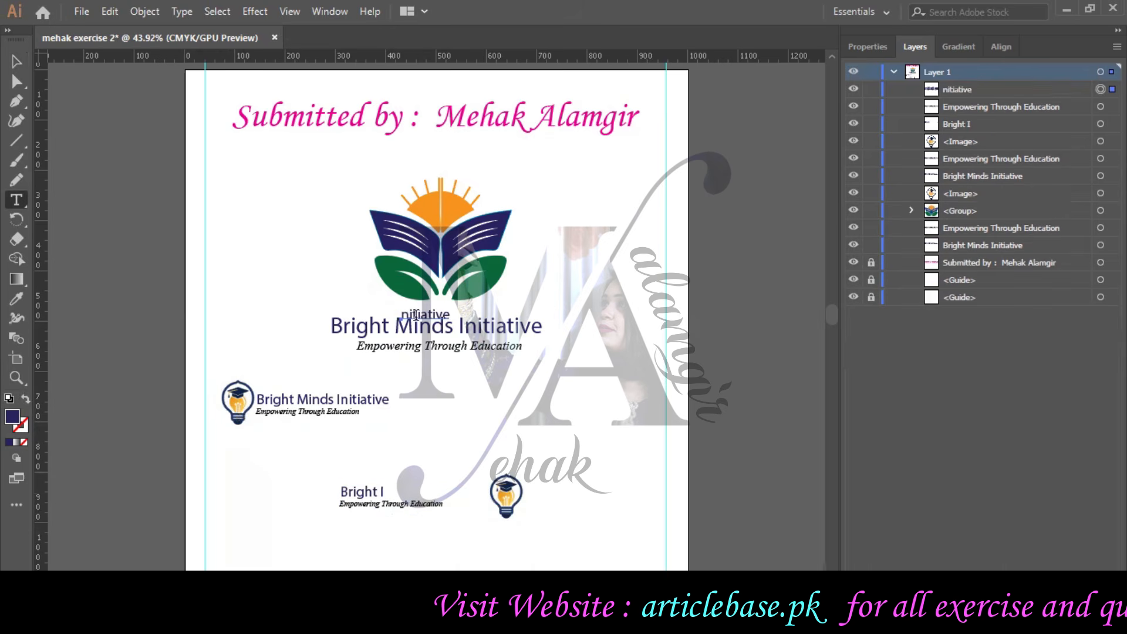
pyautogui.click(16, 63)
pyautogui.moveTo(425, 317); pyautogui.dragTo(473, 444)
pyautogui.click(382, 491)
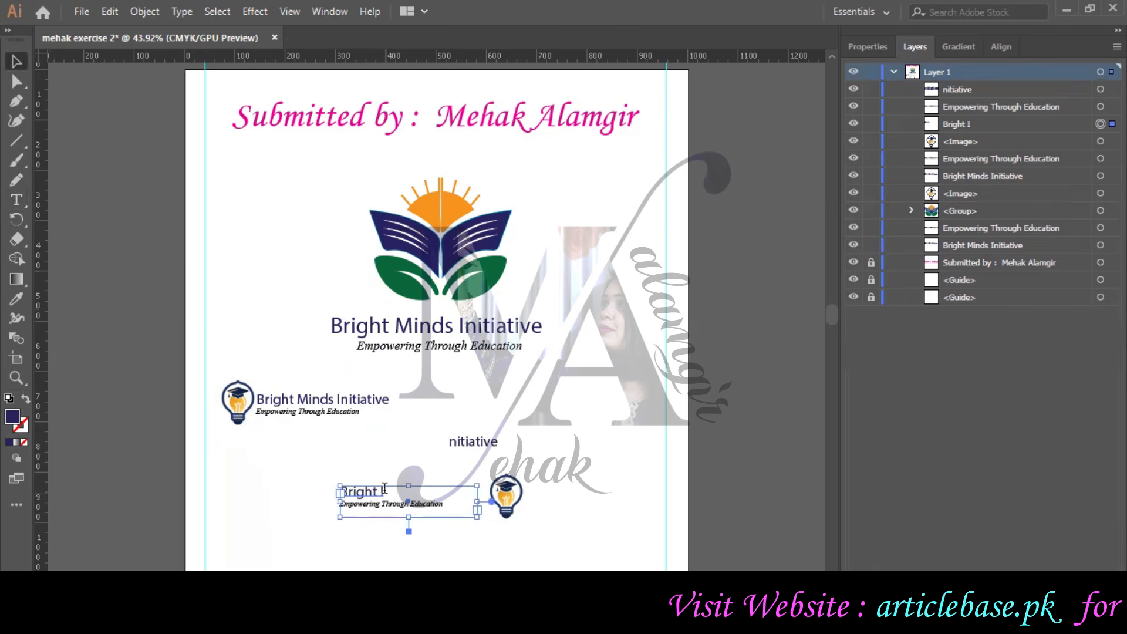
pyautogui.tripleClick(388, 489)
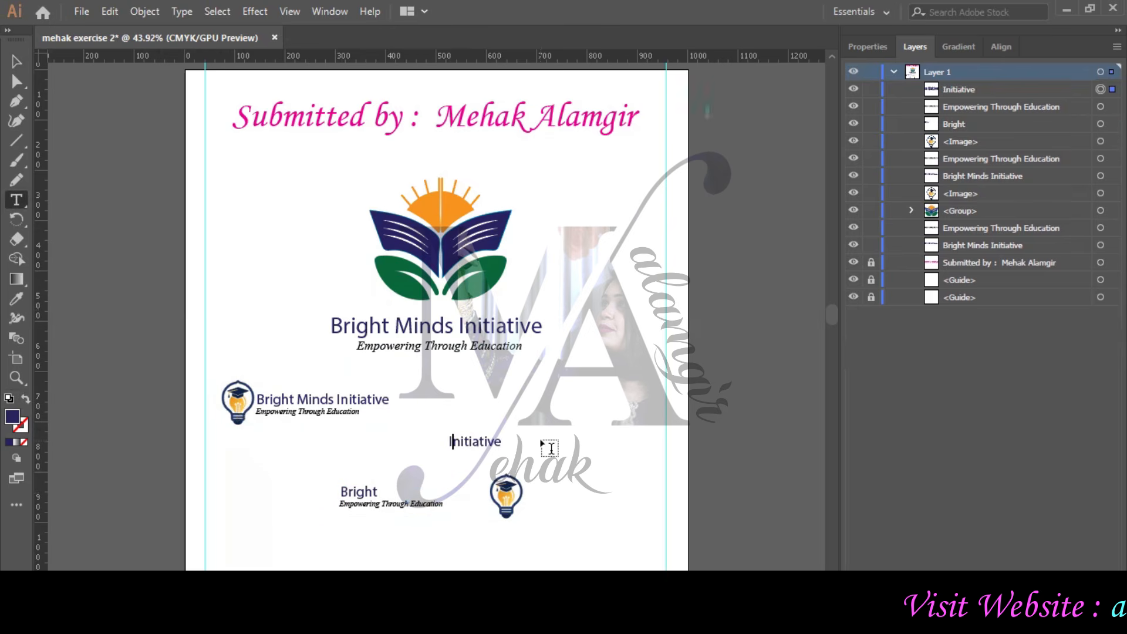
# Arrange "Bright" and "Initiative" on either side of the duplicated light bulb, across from the first small logo.
pyautogui.moveTo(551, 404); pyautogui.dragTo(538, 400)
pyautogui.moveTo(469, 443); pyautogui.dragTo(583, 394)
pyautogui.moveTo(501, 396); pyautogui.dragTo(499, 394)
# Set the font of both "Bright" and "Initiative" to Niagara Engraved.
pyautogui.click(888, 47)
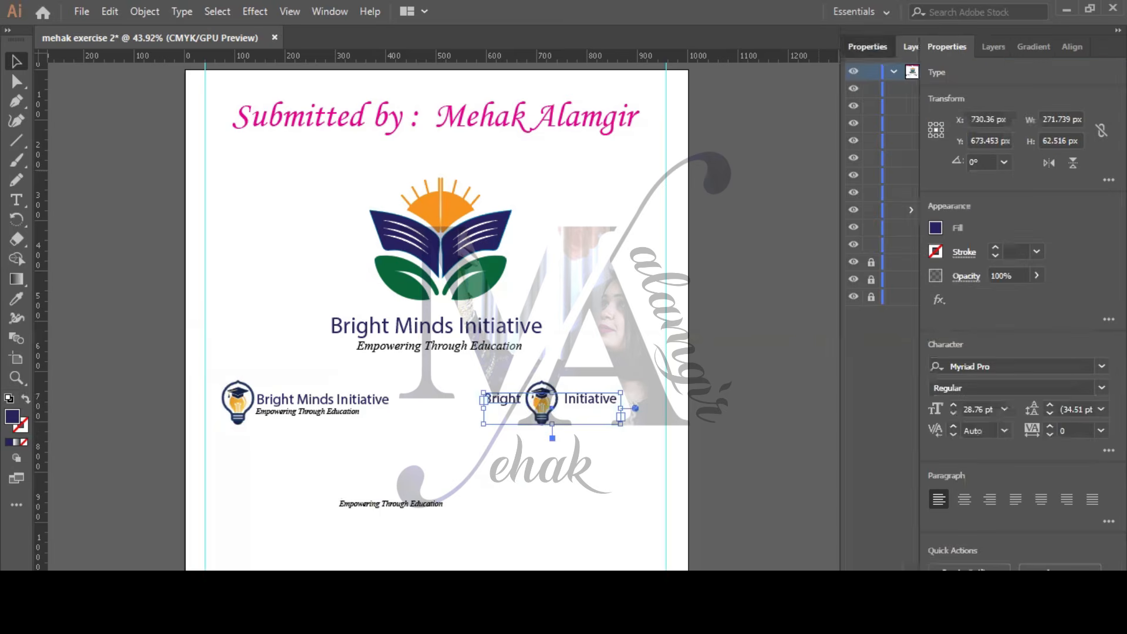
pyautogui.click(1009, 366)
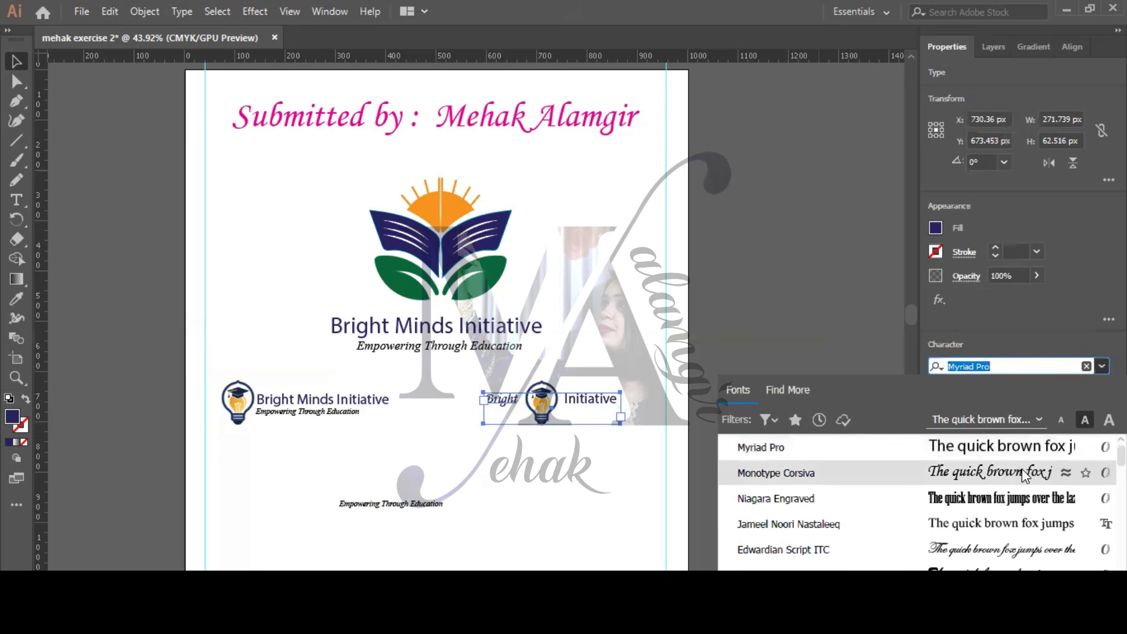
pyautogui.click(1019, 503)
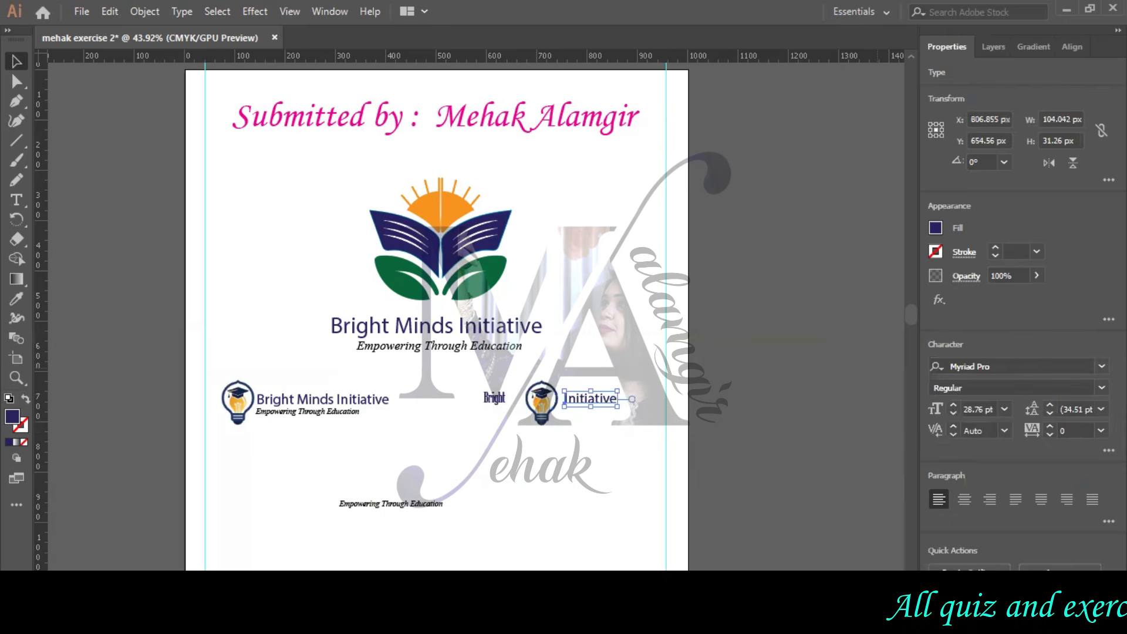
pyautogui.click(1009, 366)
pyautogui.click(774, 445)
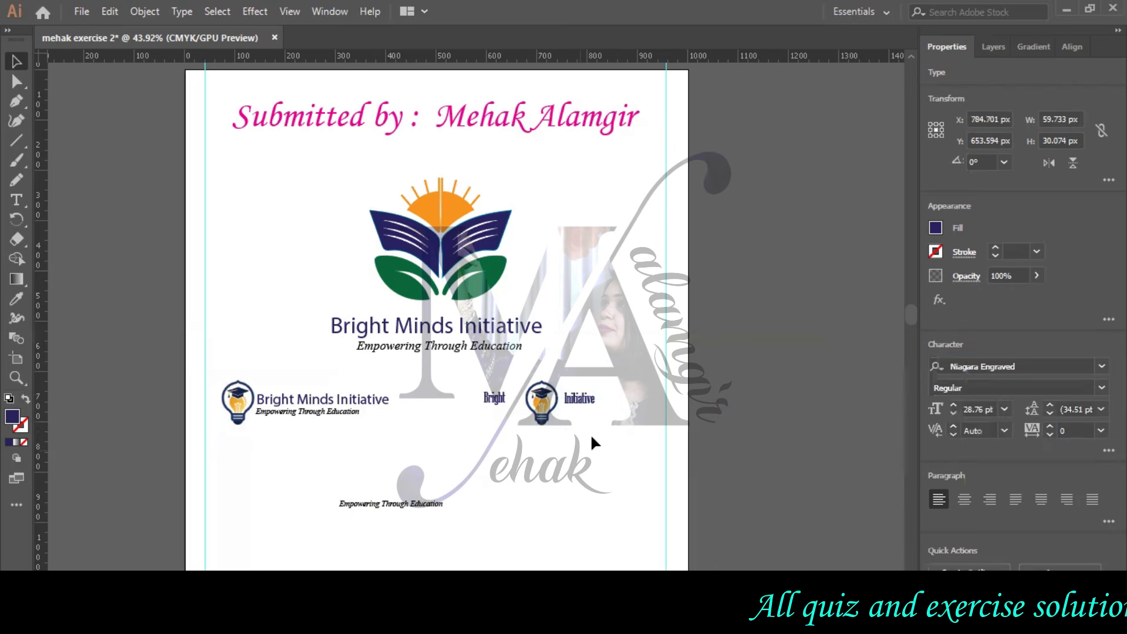
# Move the duplicated "Empowering Through Education" slogan up to just beneath the duplicated light bulb.
pyautogui.click(591, 437)
pyautogui.hotkey('ctrl', '+')
pyautogui.hotkey('ctrl', '+')
pyautogui.hotkey('ctrl', '+')
pyautogui.hotkey('ctrl', '+')
pyautogui.hotkey('ctrl', '+')
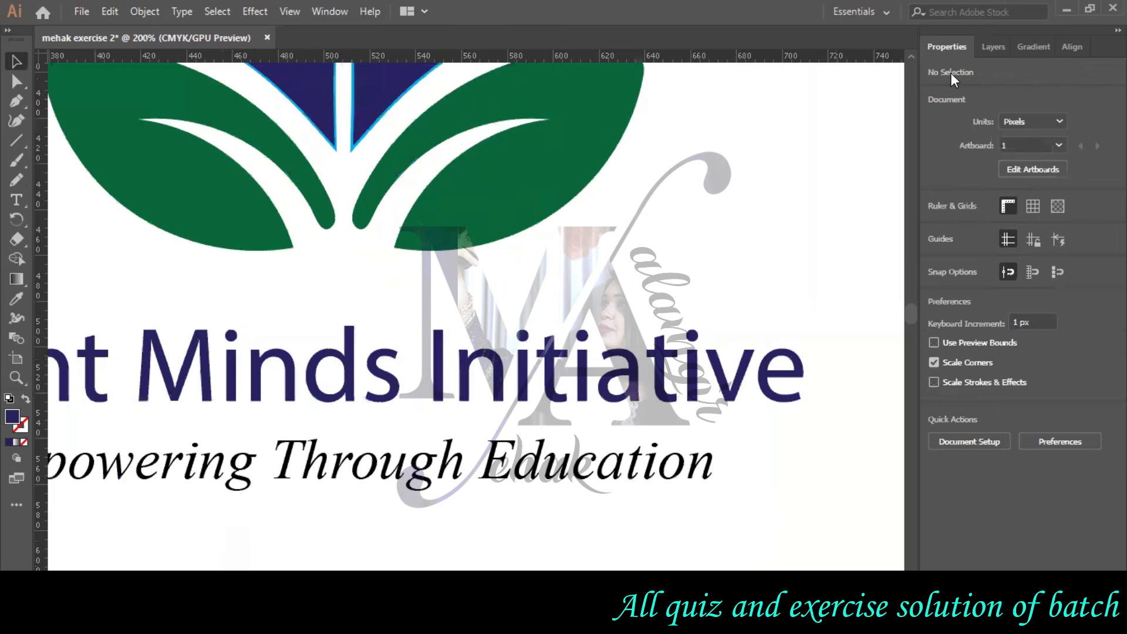
pyautogui.scroll(-10, 780, 282)
pyautogui.moveTo(332, 533); pyautogui.dragTo(873, 237)
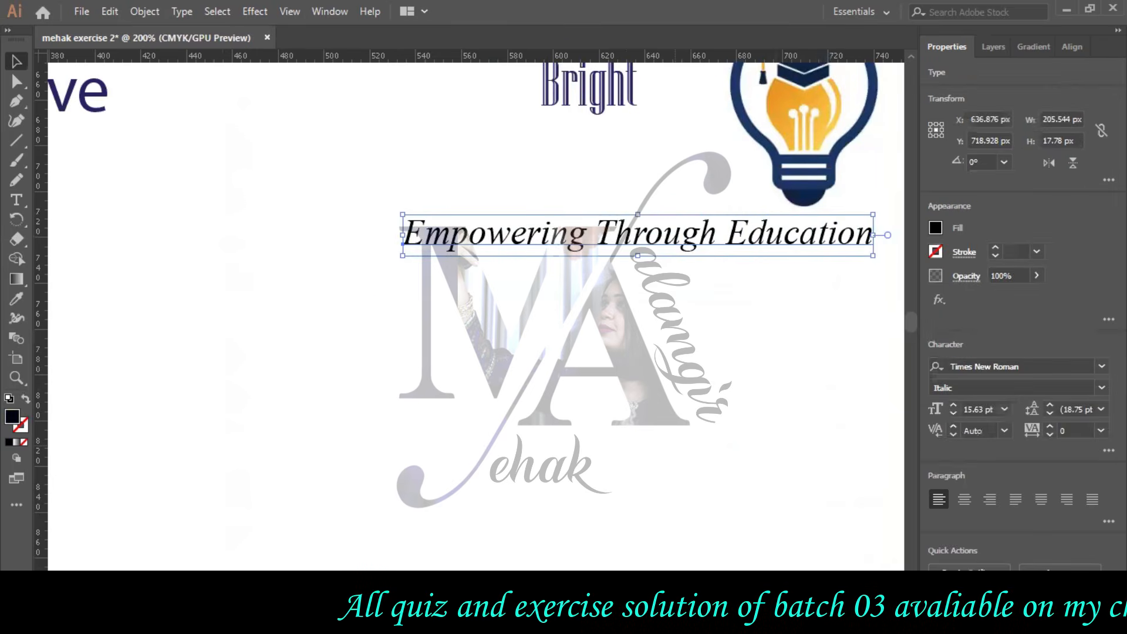
pyautogui.hscroll(6, 289, 209)
pyautogui.scroll(3, 289, 208)
# Centre the slogan under the light bulb and bring "Bright" and "Initiative" down to flank the bulb's base.
pyautogui.moveTo(289, 209); pyautogui.dragTo(370, 219)
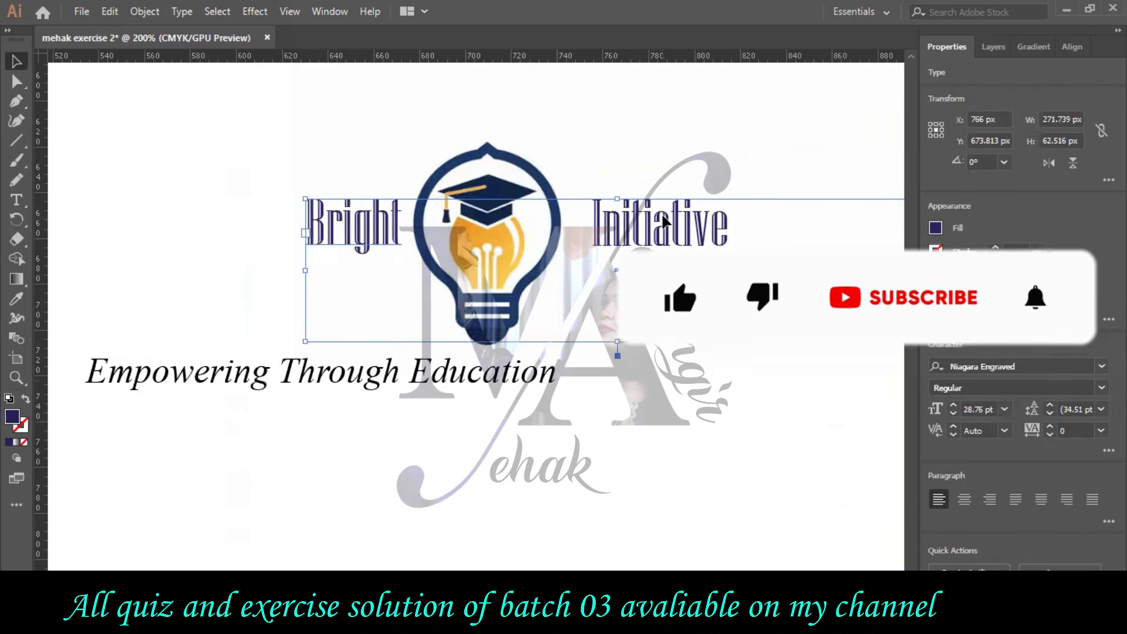
pyautogui.moveTo(259, 385); pyautogui.dragTo(499, 378)
pyautogui.moveTo(599, 248); pyautogui.dragTo(559, 326)
pyautogui.moveTo(366, 229); pyautogui.dragTo(401, 318)
# Fill both "Bright" and "Initiative" with black.
pyautogui.click(936, 229)
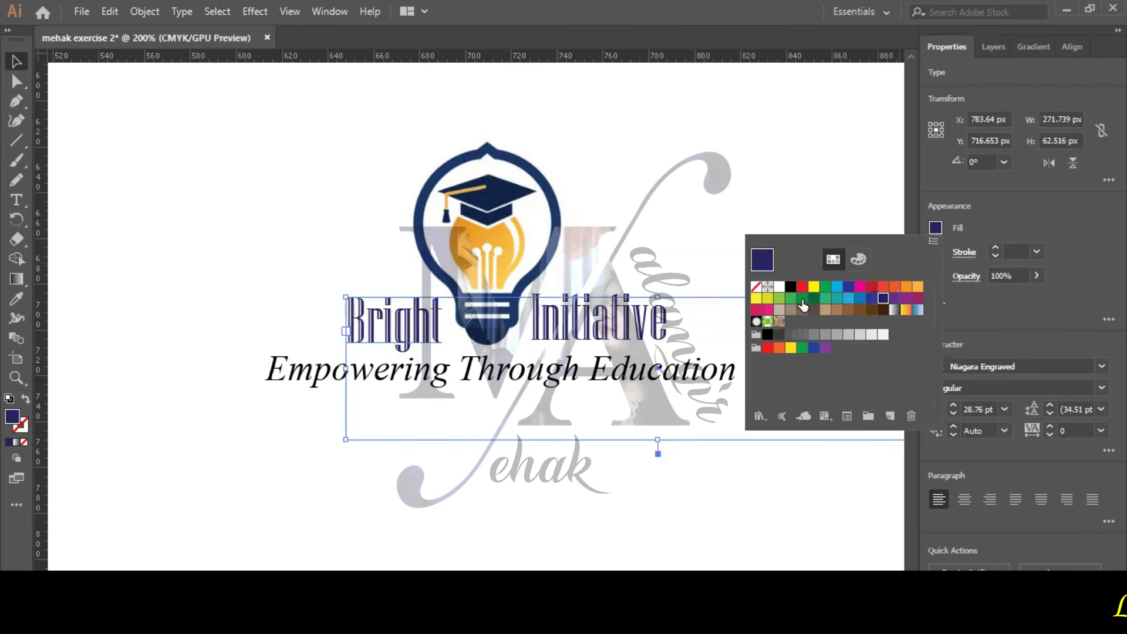
pyautogui.click(791, 288)
pyautogui.click(614, 333)
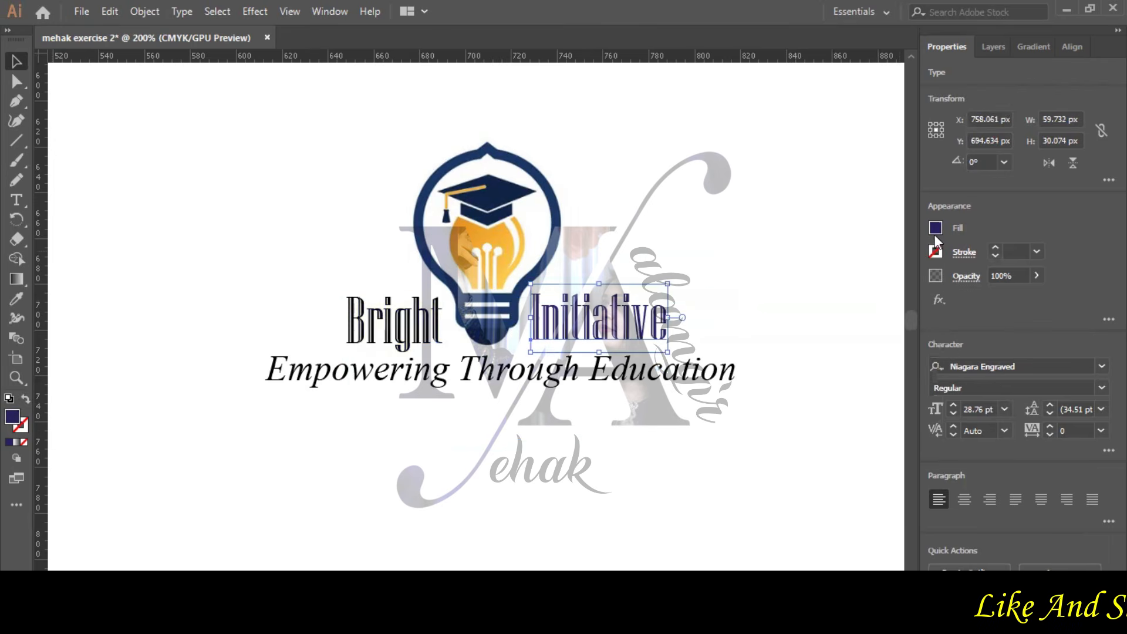
pyautogui.click(935, 229)
pyautogui.click(791, 288)
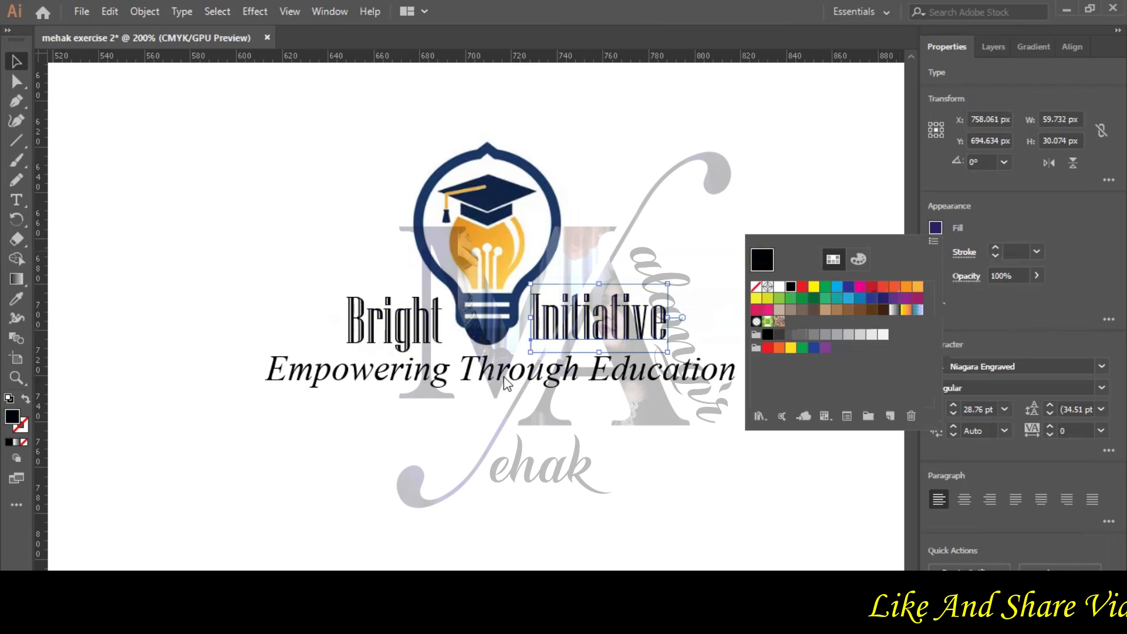
# Colour the word "Empowering" in the duplicated slogan dark blue.
pyautogui.doubleClick(421, 374)
pyautogui.moveTo(448, 371); pyautogui.dragTo(266, 371)
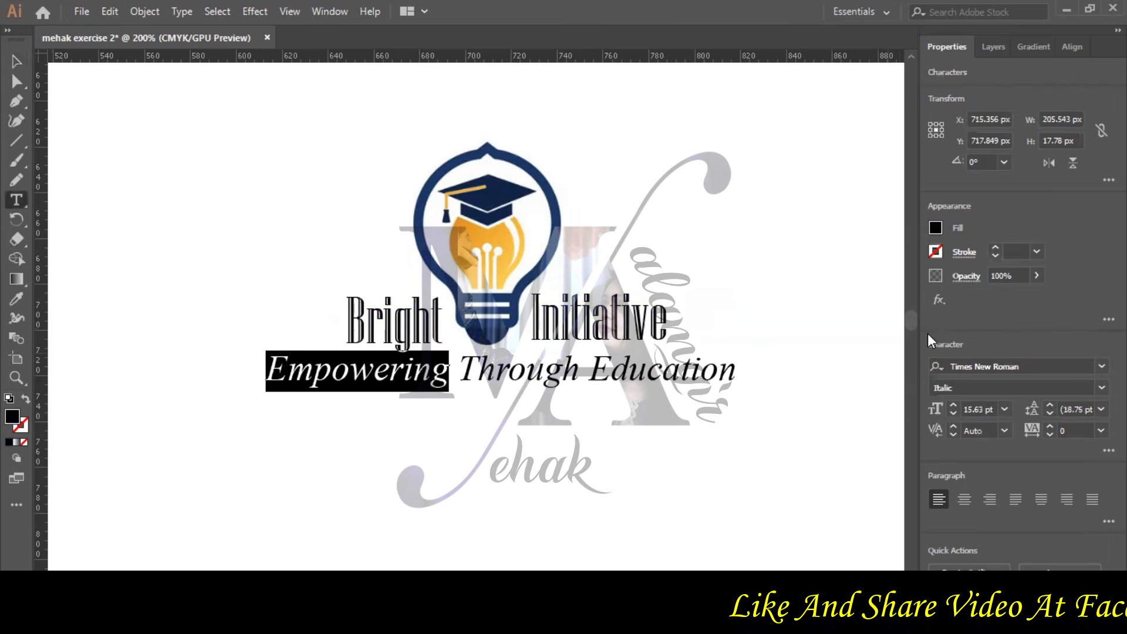
pyautogui.click(935, 228)
pyautogui.click(848, 287)
pyautogui.click(608, 337)
# Colour the word "Through" orange and the word "Education" dark green in the duplicated slogan.
pyautogui.doubleClick(528, 370)
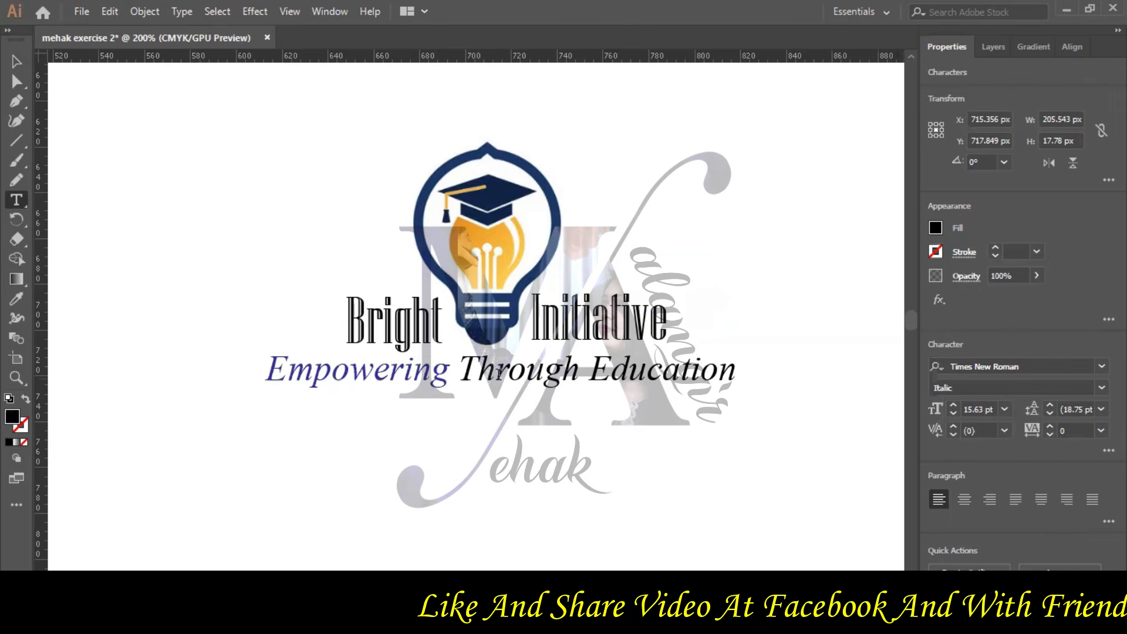
pyautogui.click(933, 230)
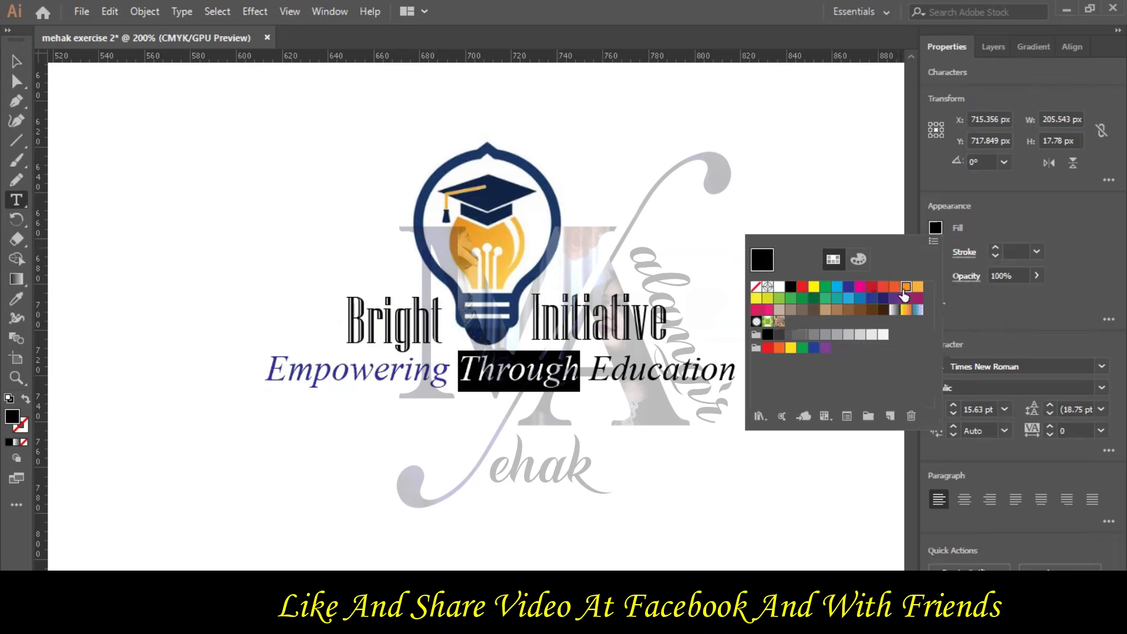
pyautogui.click(900, 287)
pyautogui.click(608, 336)
pyautogui.moveTo(589, 370); pyautogui.dragTo(747, 366)
pyautogui.click(934, 228)
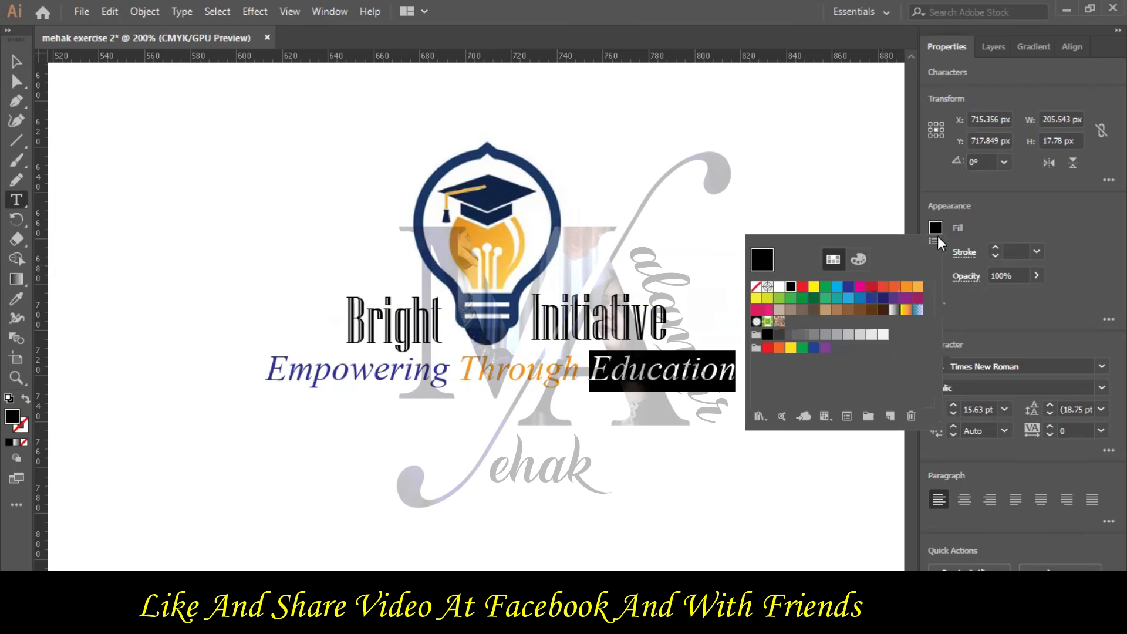
pyautogui.click(816, 301)
pyautogui.click(762, 205)
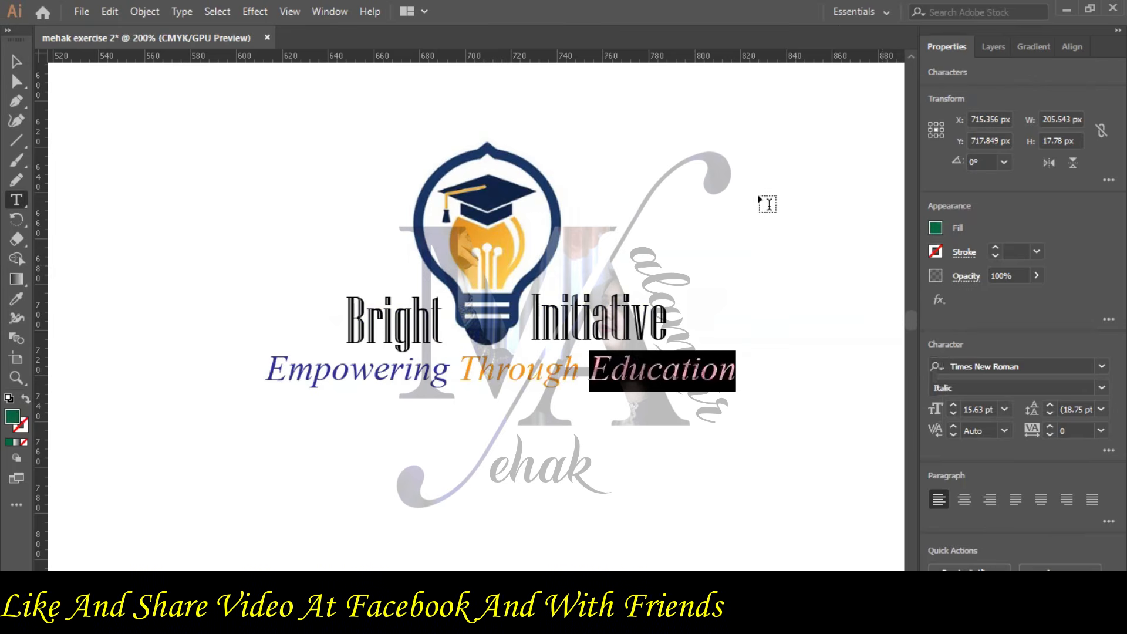
pyautogui.click(745, 252)
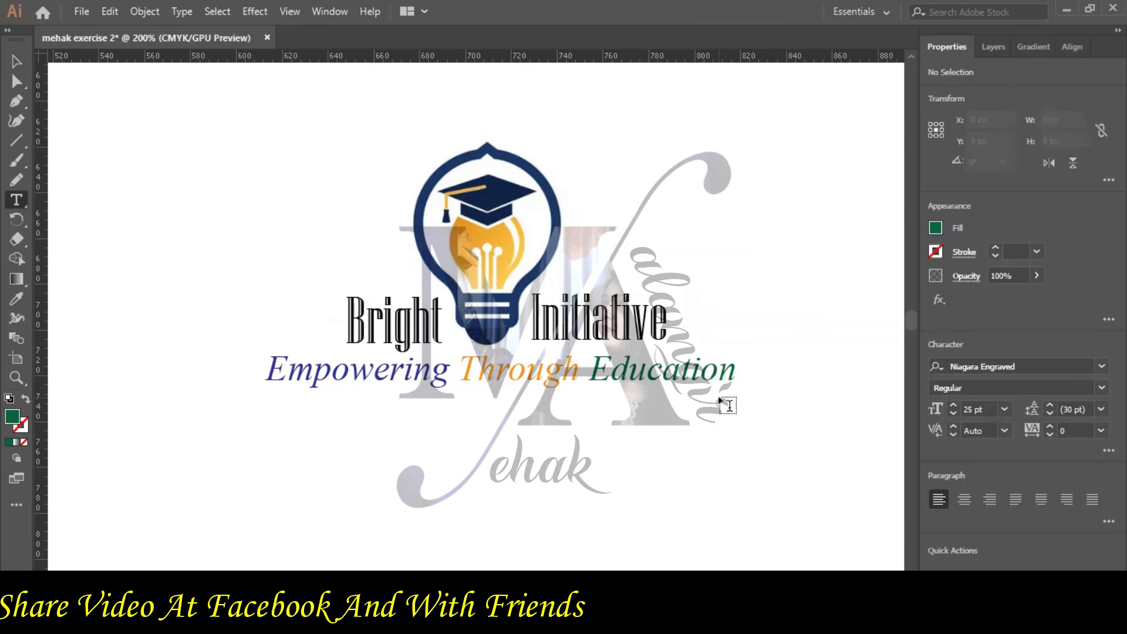
# Move the second light bulb logo below the first variant and place a duplicate of it in the empty space on the right.
pyautogui.hotkey('ctrl', '0')
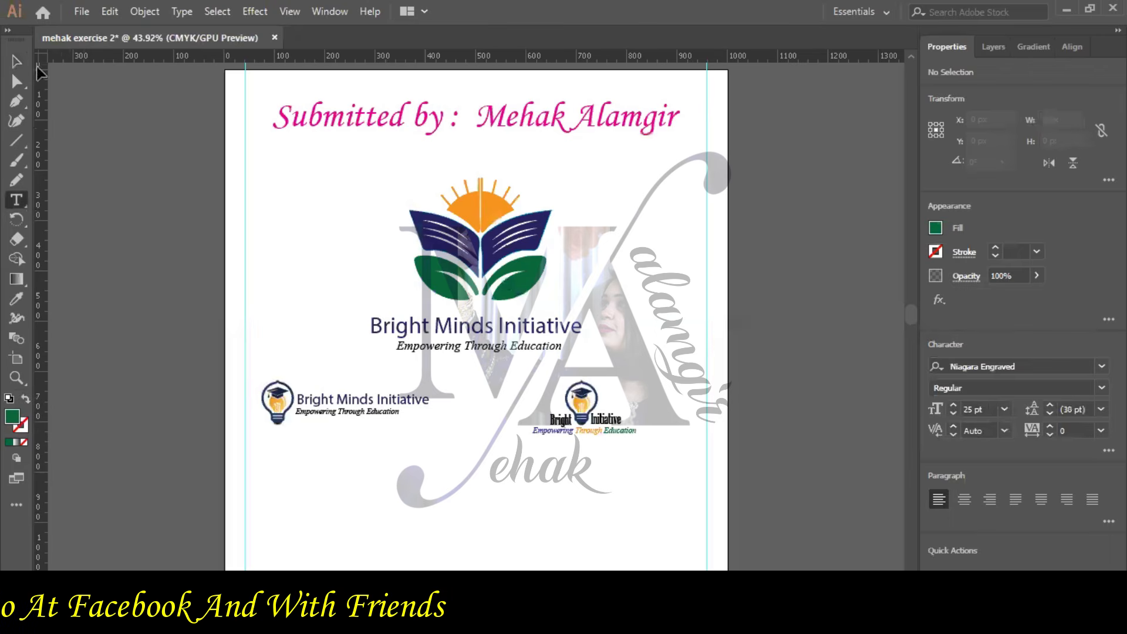
pyautogui.press('v')
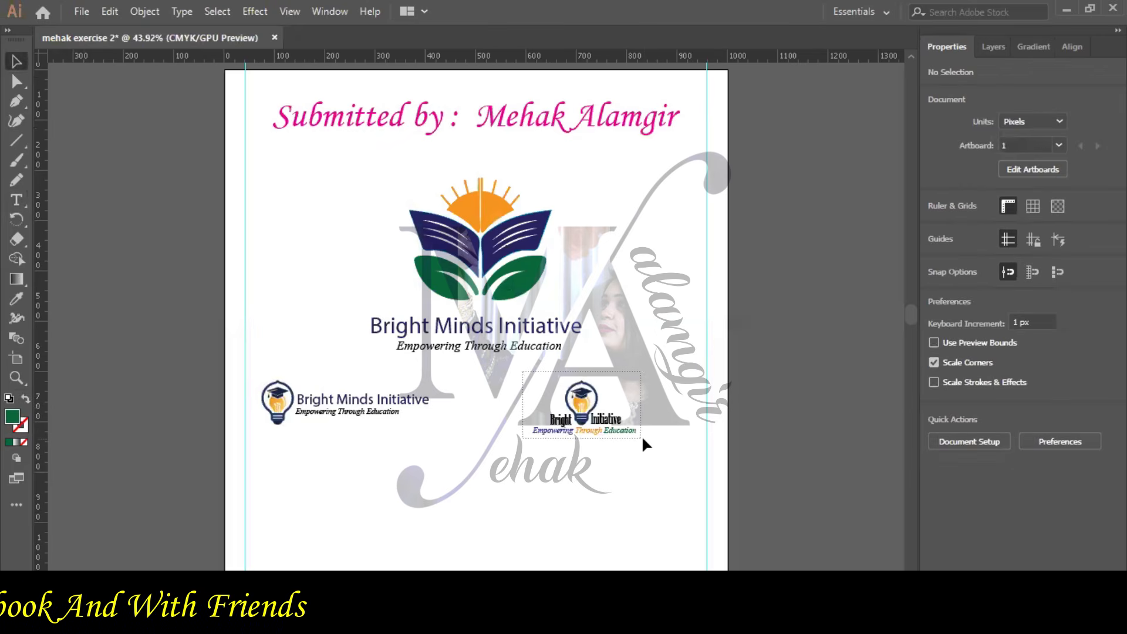
pyautogui.moveTo(642, 436); pyautogui.dragTo(642, 441)
pyautogui.moveTo(588, 406); pyautogui.dragTo(317, 470)
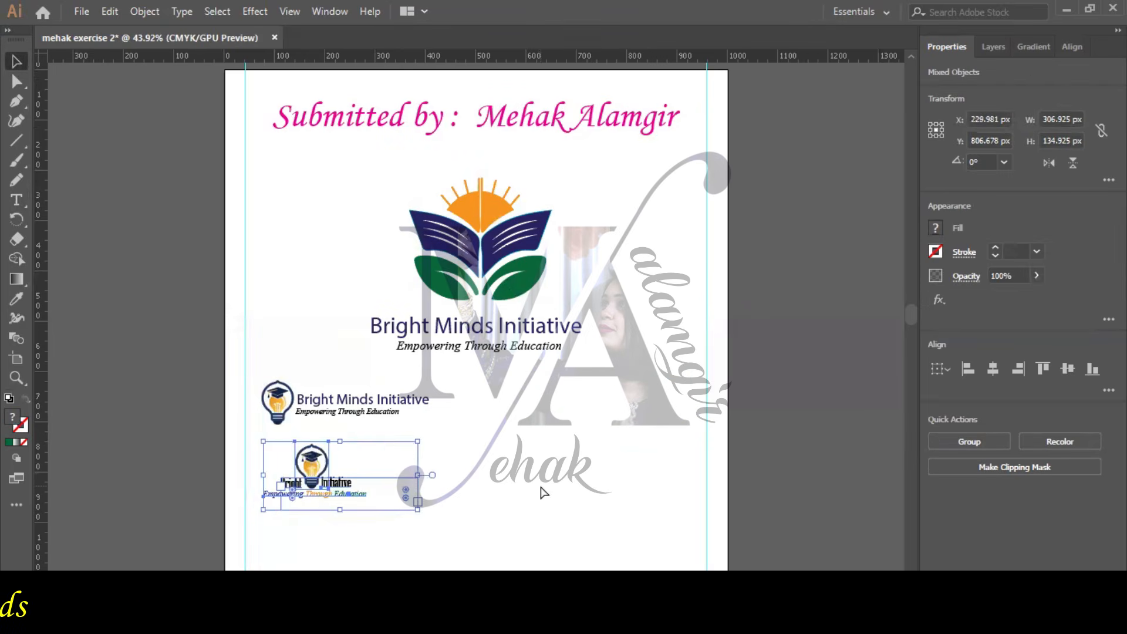
pyautogui.moveTo(563, 476); pyautogui.dragTo(553, 385)
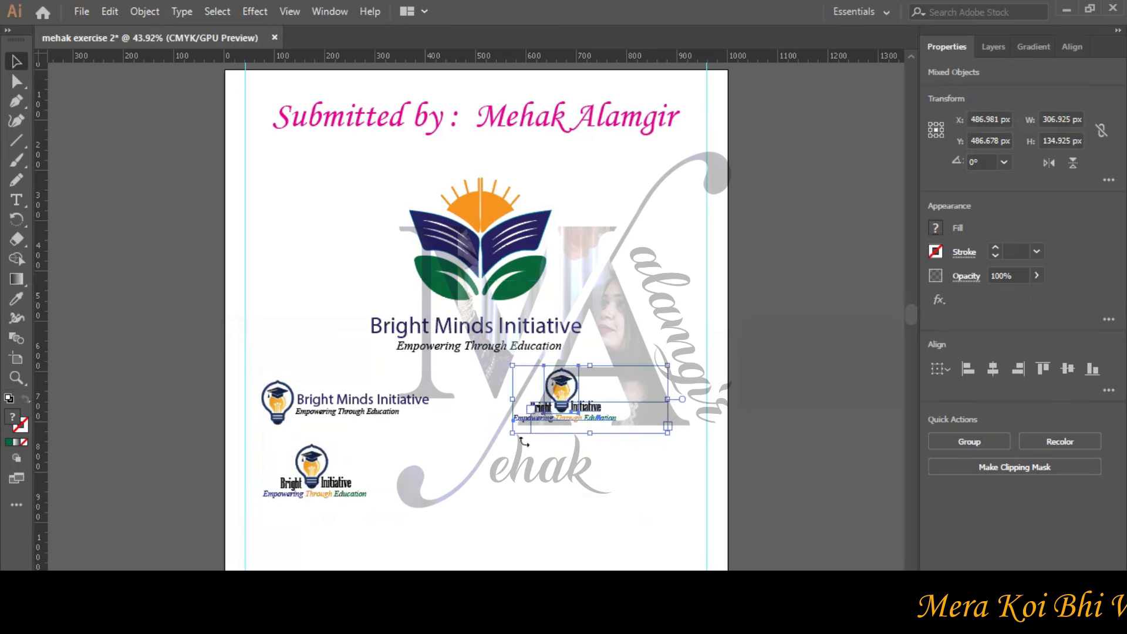
pyautogui.click(459, 191)
pyautogui.click(443, 212)
pyautogui.hotkey('ctrl', 'c')
pyautogui.hotkey('ctrl', 'v')
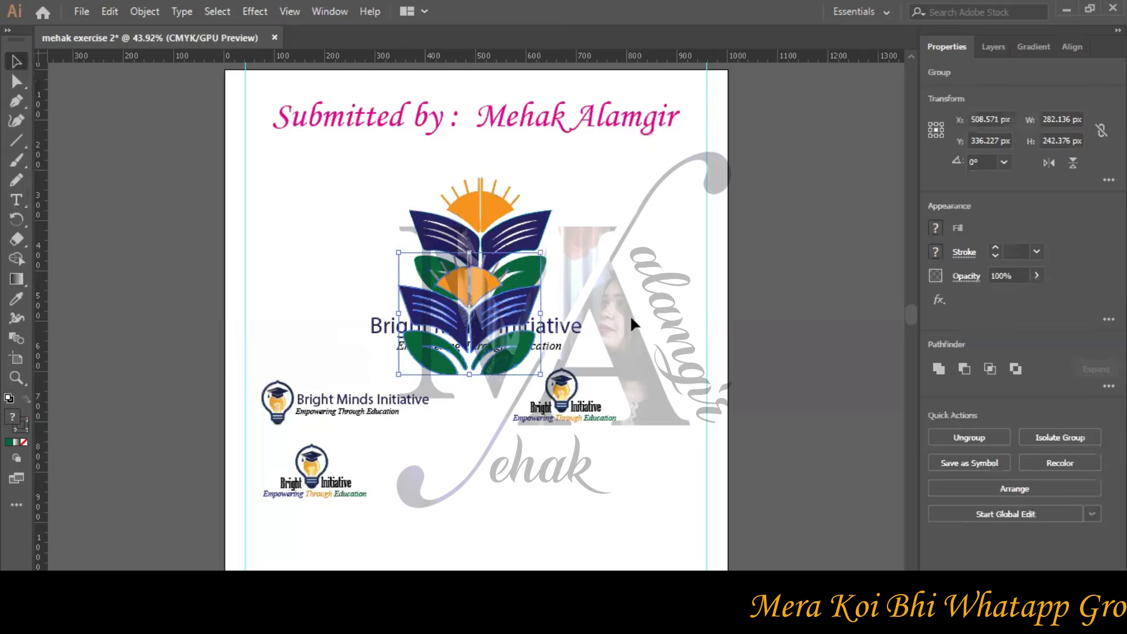
pyautogui.moveTo(489, 440); pyautogui.dragTo(477, 491)
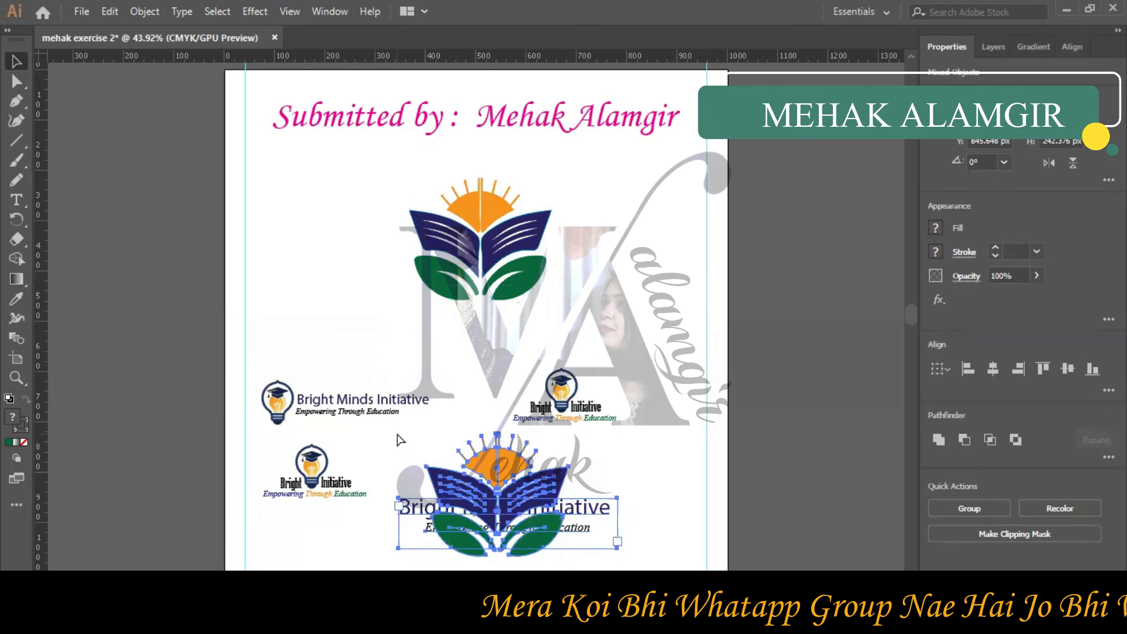
pyautogui.hotkey('ctrl', 'z')
pyautogui.hotkey('ctrl', 'z')
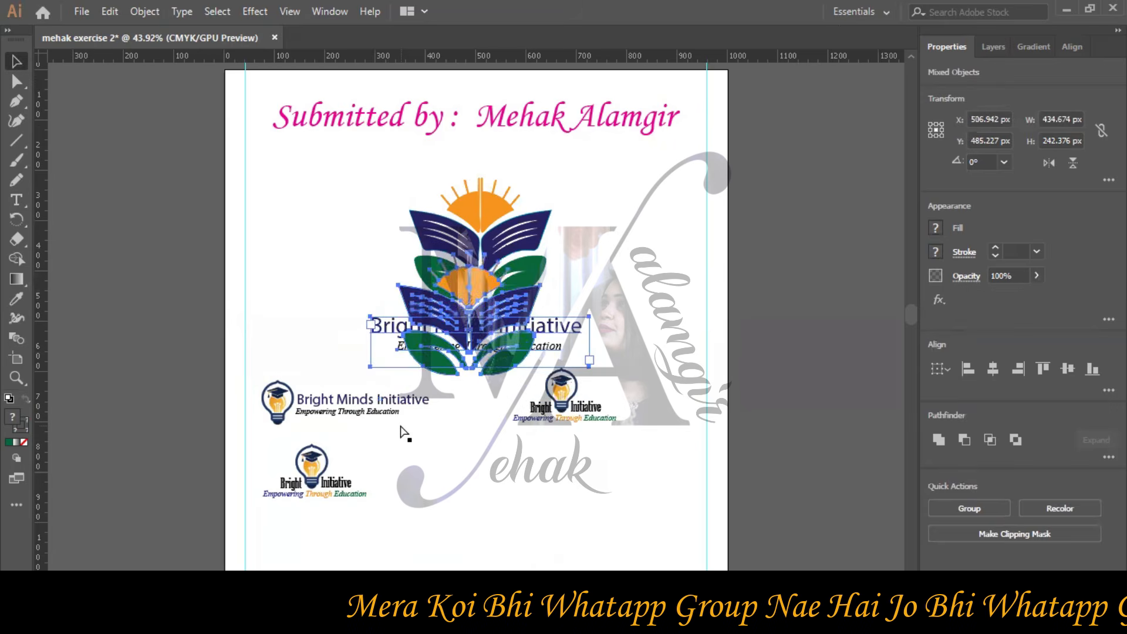
pyautogui.hotkey('ctrl', 'z')
# Place a copy of the book emblem, scaled down to about 46 px wide, below the right-hand logo and delete that logo's light bulb.
pyautogui.rightClick(536, 223)
pyautogui.click(461, 238)
pyautogui.hotkey('ctrl', 'v')
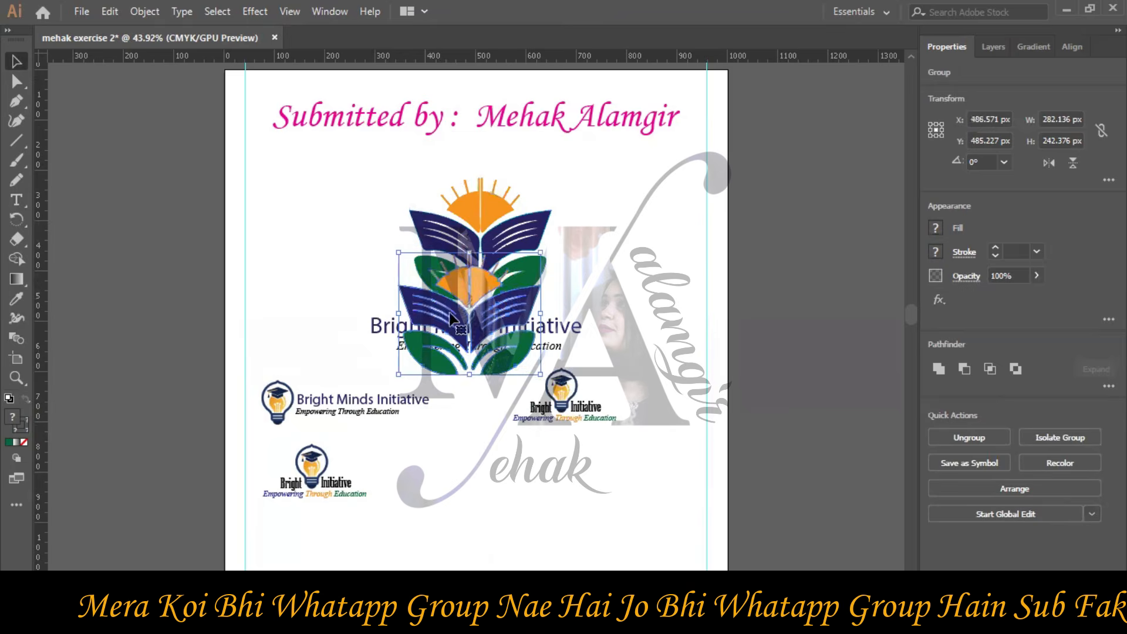
pyautogui.moveTo(463, 478); pyautogui.dragTo(463, 475)
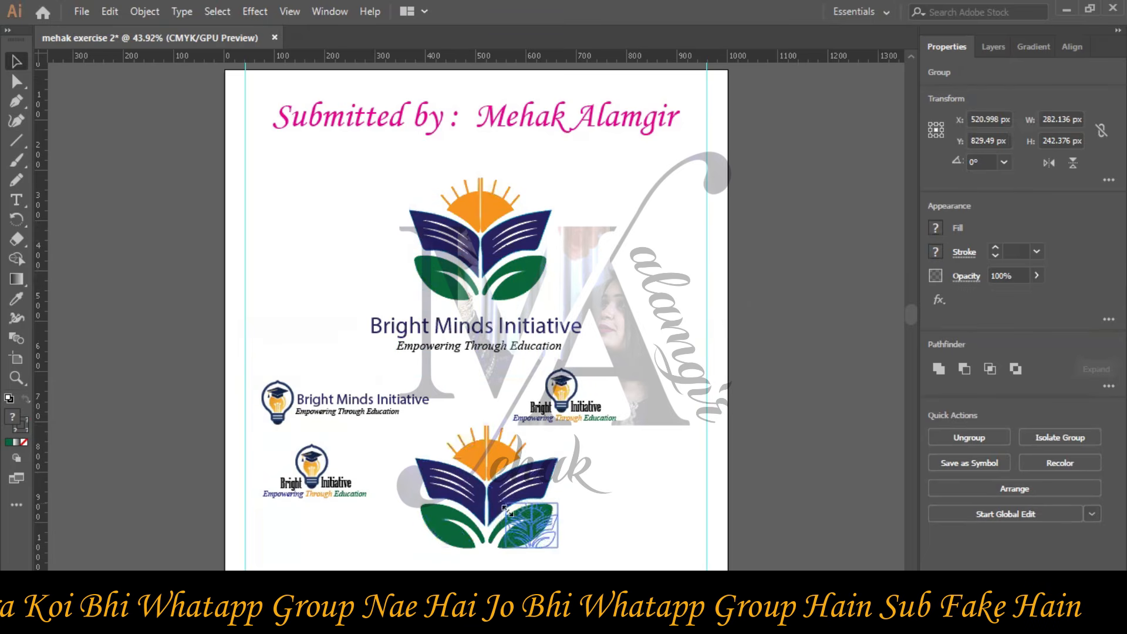
pyautogui.moveTo(533, 523); pyautogui.dragTo(546, 538)
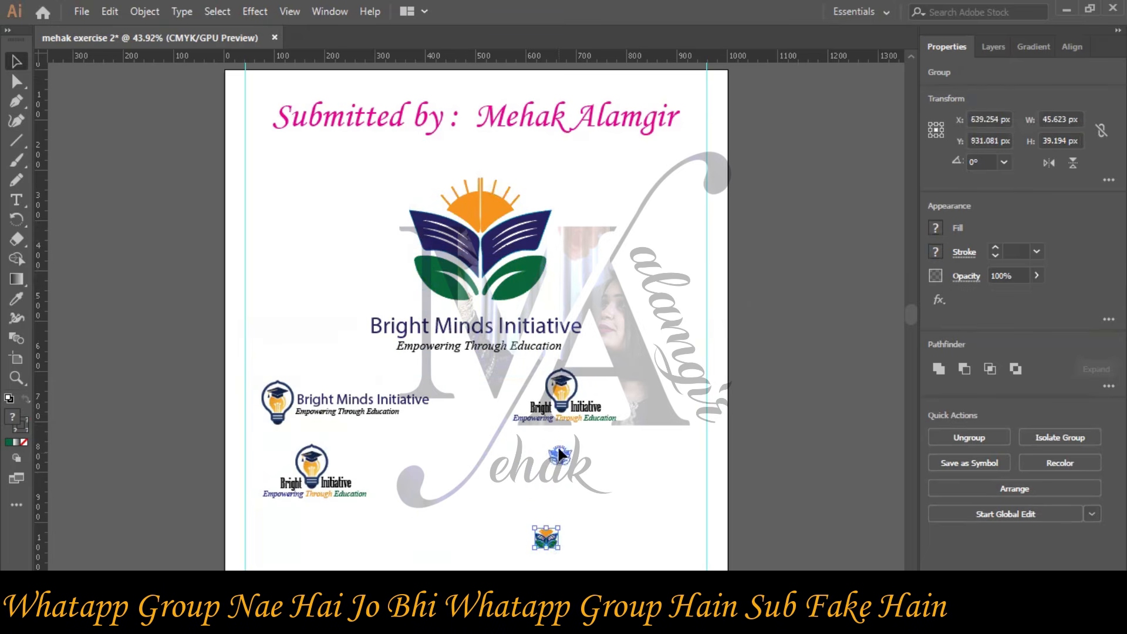
pyautogui.click(562, 394)
pyautogui.press('Delete')
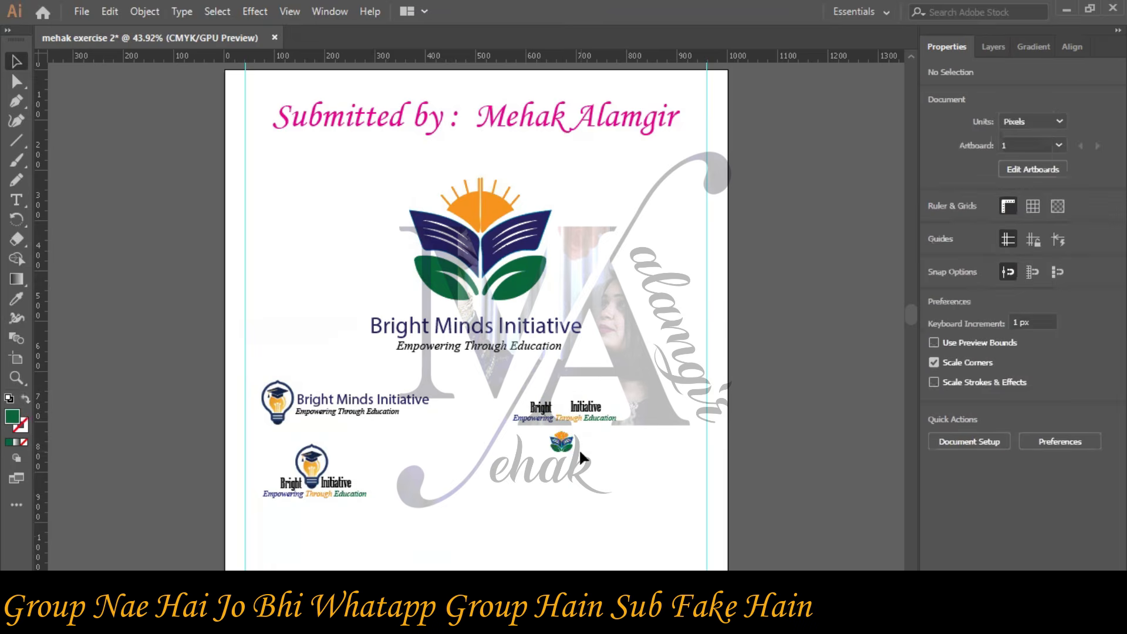
# Enlarge the small book emblem and centre it beneath the multicoloured slogan.
pyautogui.hotkey('ctrl', '+')
pyautogui.hotkey('ctrl', '+')
pyautogui.hotkey('ctrl', '+')
pyautogui.hotkey('ctrl', '+')
pyautogui.scroll(-10, 579, 445)
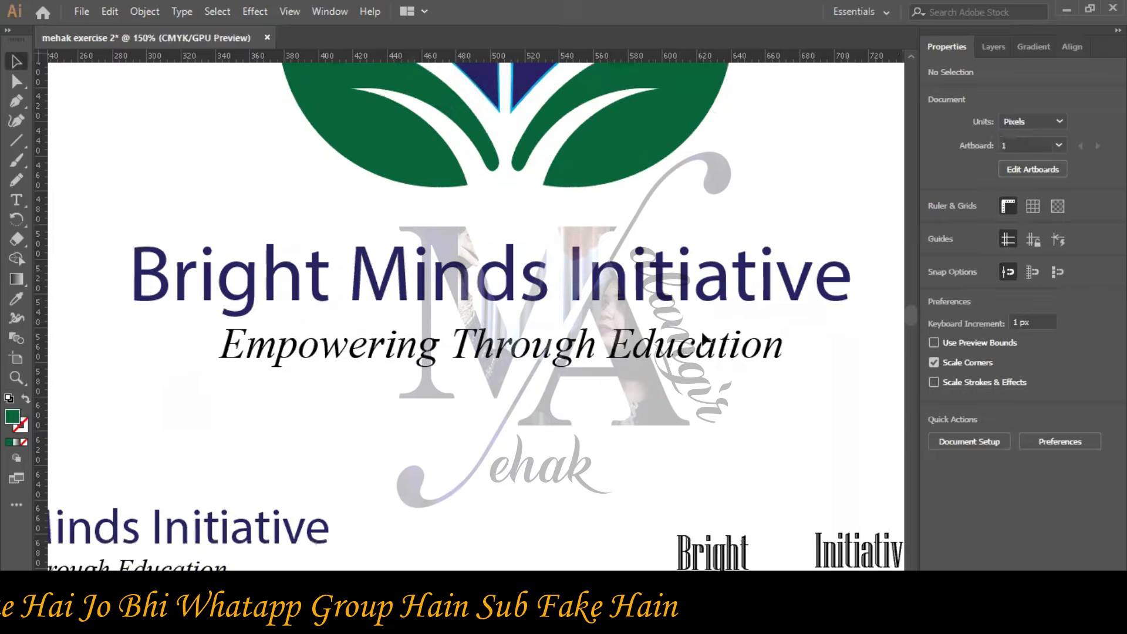
pyautogui.hotkey('ctrl', '+')
pyautogui.hotkey('ctrl', '+')
pyautogui.hotkey('ctrl', '+')
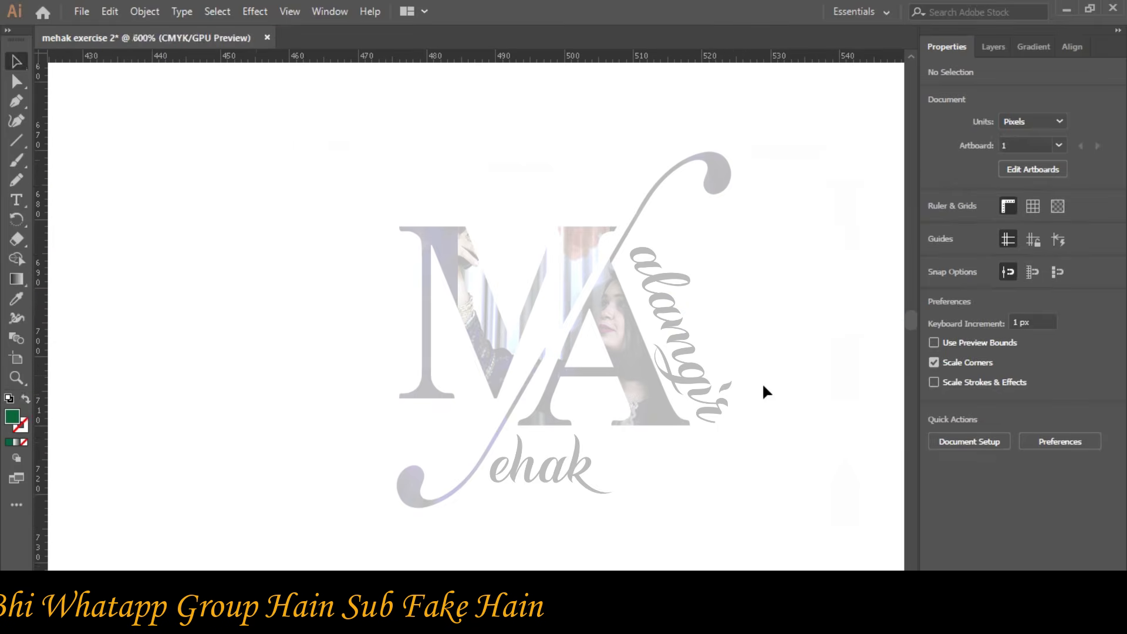
pyautogui.hscroll(10, 852, 566)
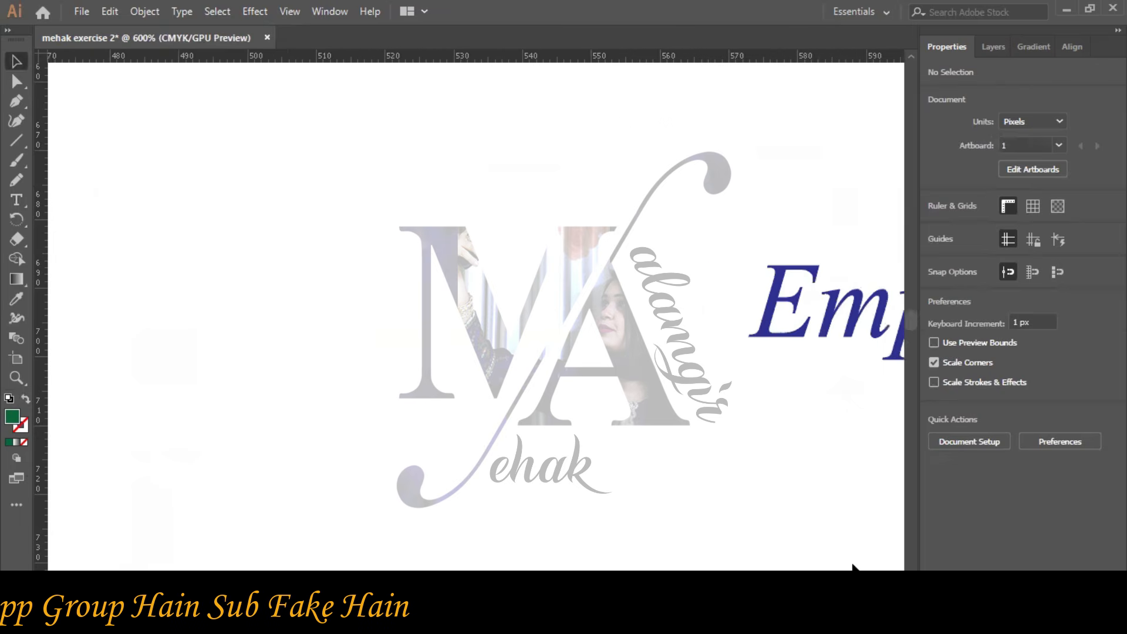
pyautogui.hotkey('ctrl', '-')
pyautogui.hotkey('ctrl', '-')
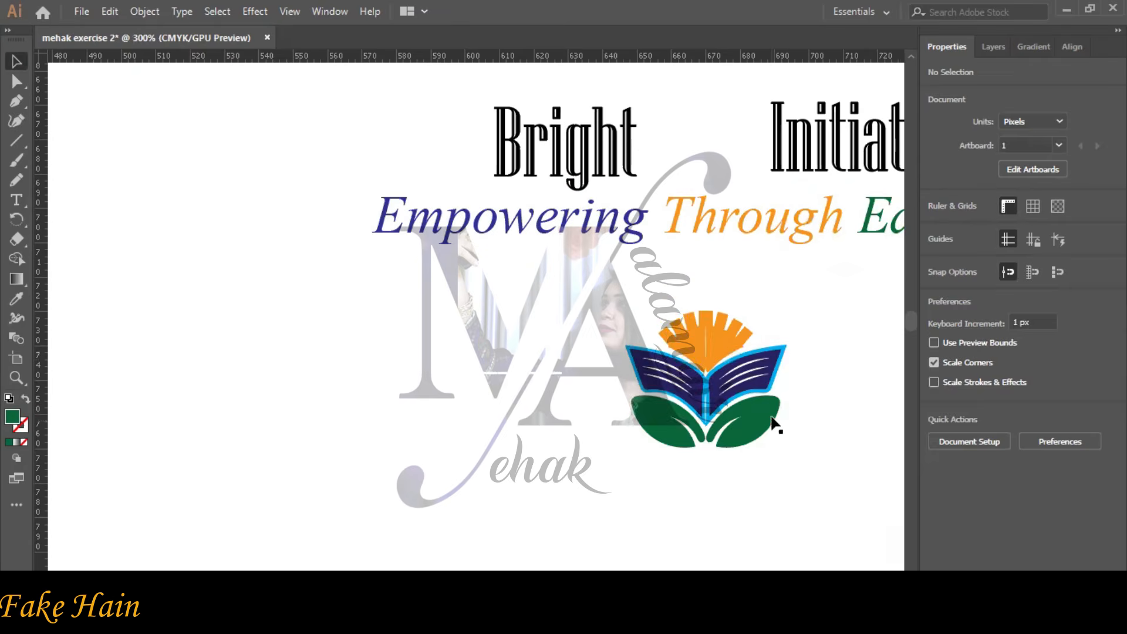
pyautogui.click(642, 326)
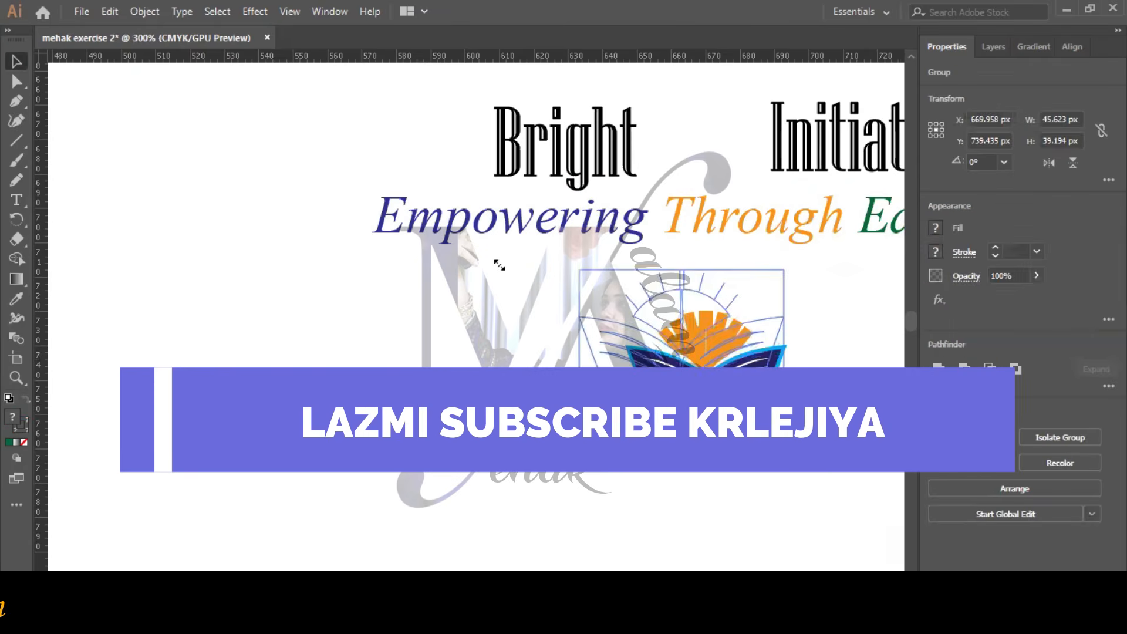
pyautogui.moveTo(499, 264); pyautogui.dragTo(567, 259)
pyautogui.moveTo(786, 448); pyautogui.dragTo(815, 473)
pyautogui.moveTo(688, 346); pyautogui.dragTo(688, 382)
pyautogui.click(693, 231)
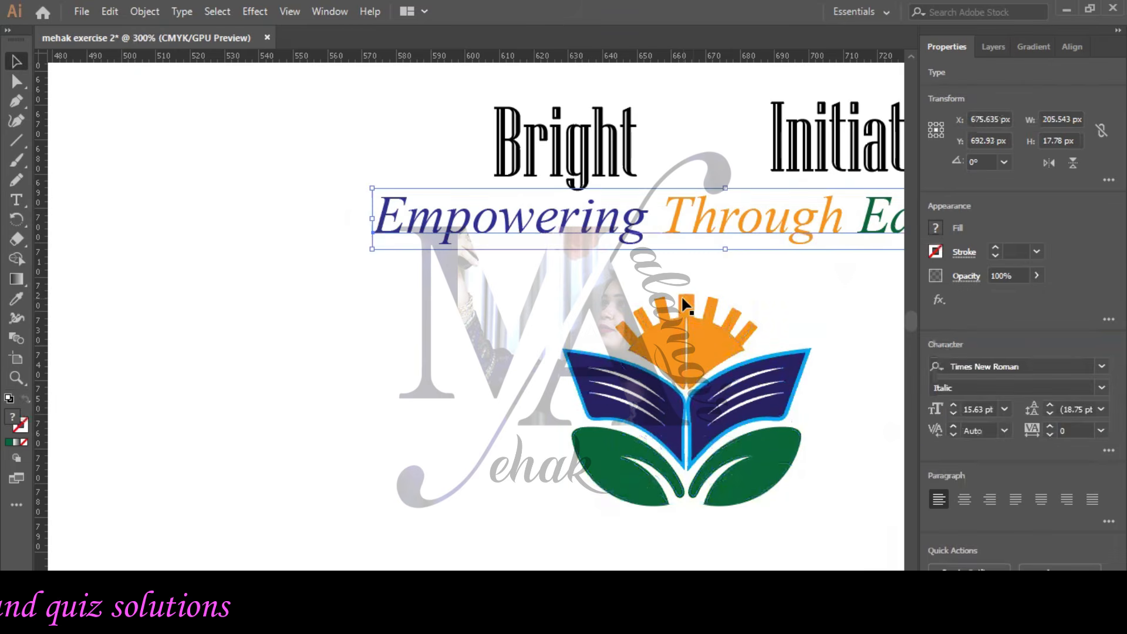
# Thin the two outermost sun rays on the small emblem's left side to a 1 pt stroke.
pyautogui.doubleClick(625, 329)
pyautogui.click(625, 329)
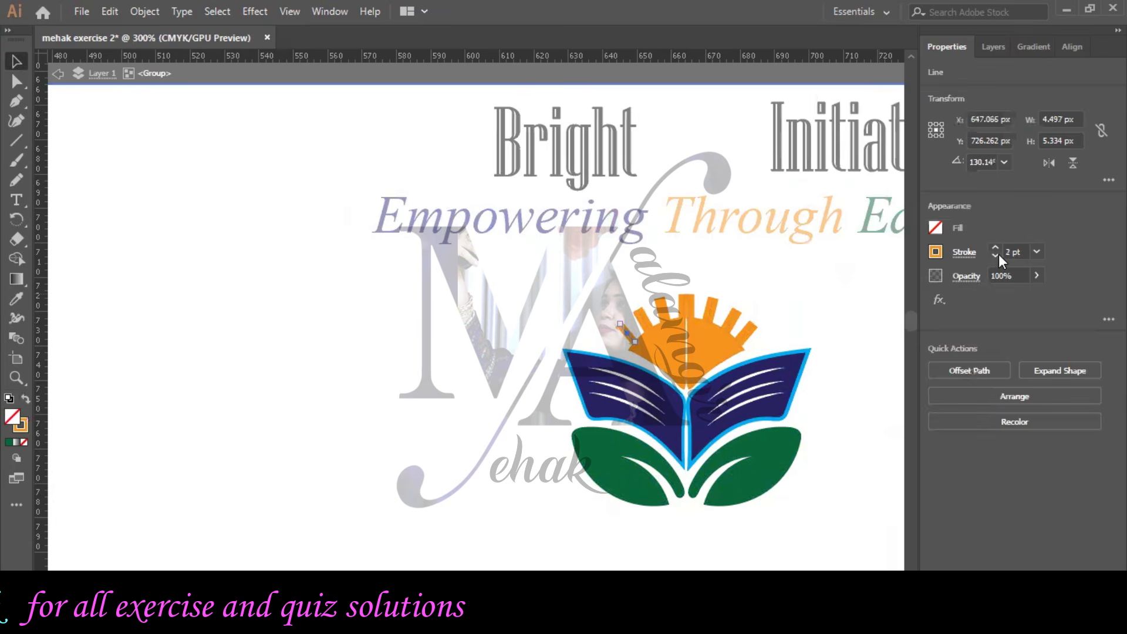
pyautogui.doubleClick(783, 310)
pyautogui.click(644, 320)
pyautogui.click(661, 310)
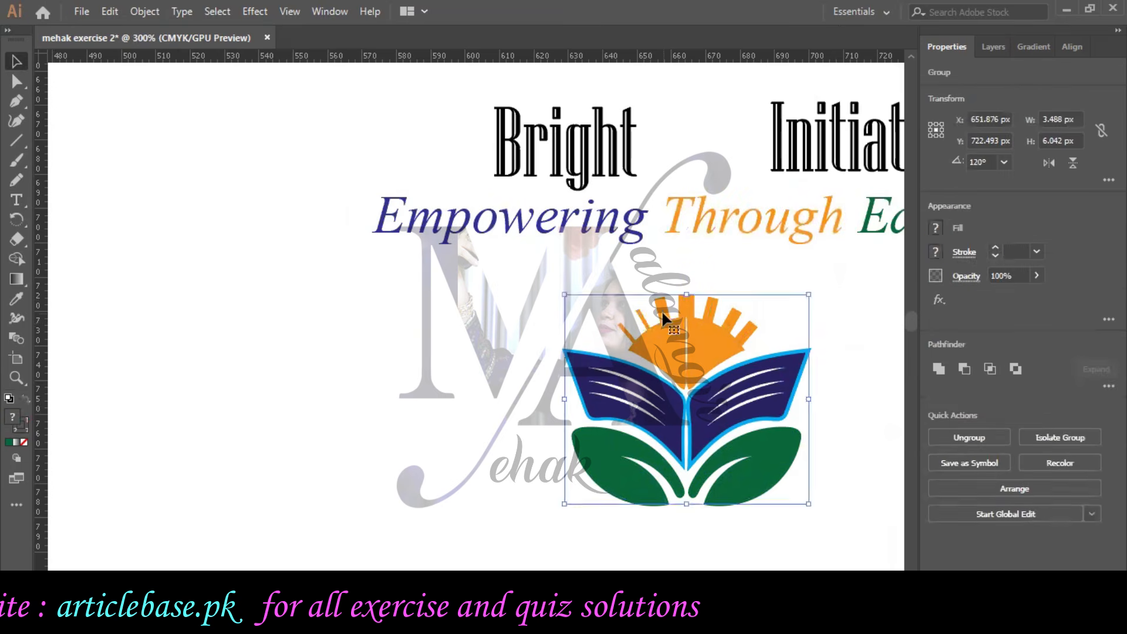
# Set the stroke of the right-hand line of the small emblem's central sun ray to 1 pt.
pyautogui.doubleClick(666, 308)
pyautogui.press('Escape')
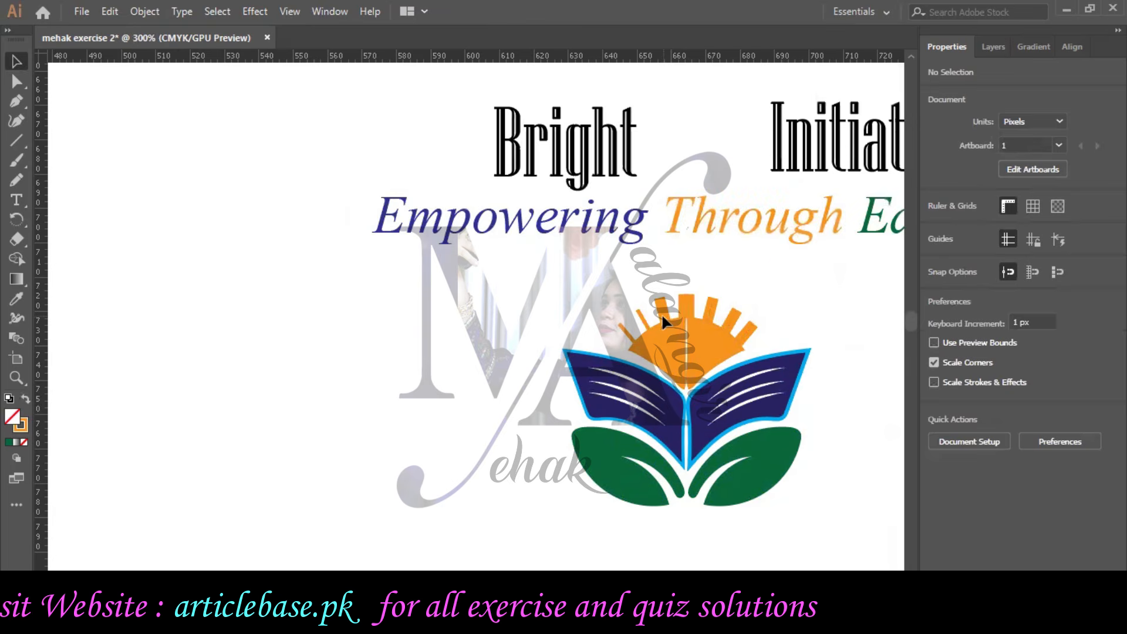
pyautogui.click(665, 315)
pyautogui.doubleClick(665, 315)
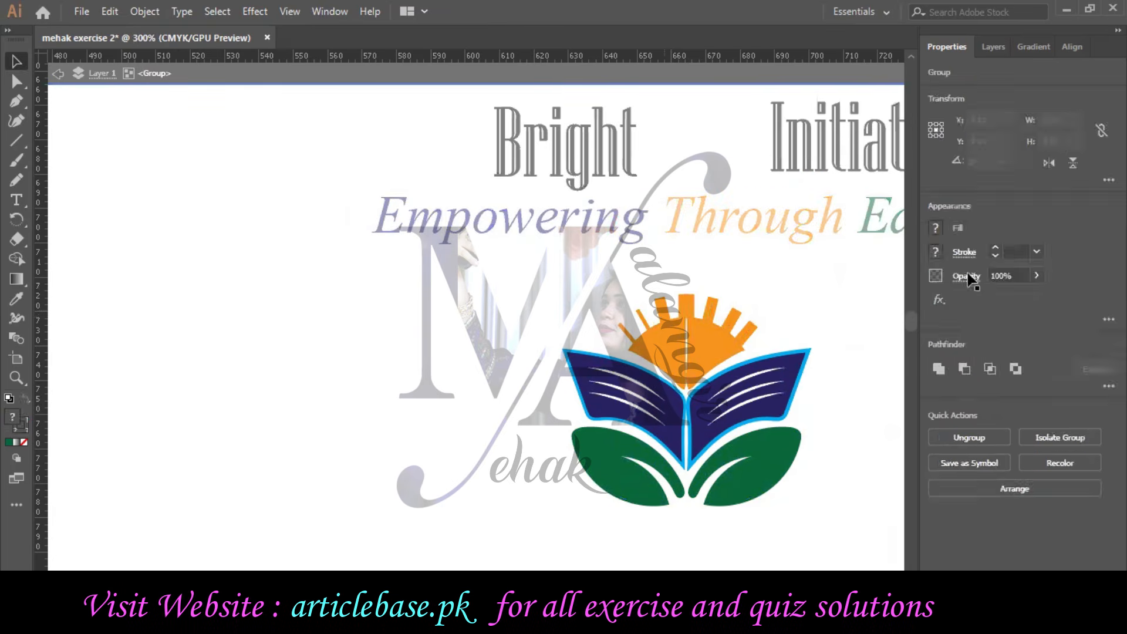
pyautogui.click(682, 304)
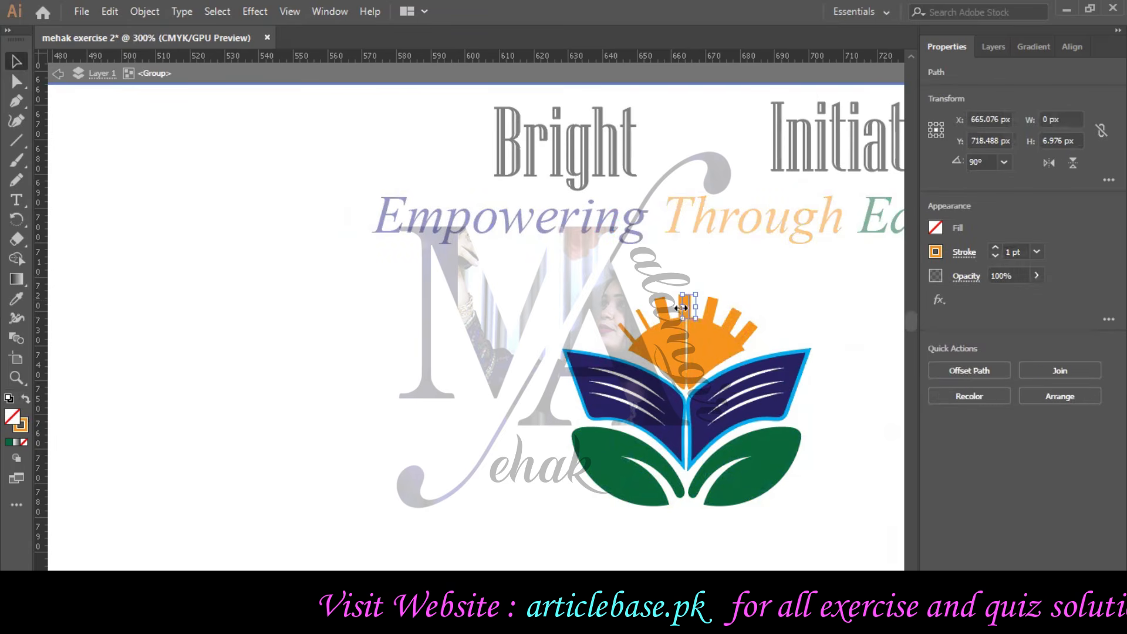
# Set the strokes of the two sun rays flanking the small emblem's central ray to 1 pt.
pyautogui.press('Escape')
pyautogui.doubleClick(660, 310)
pyautogui.click(874, 284)
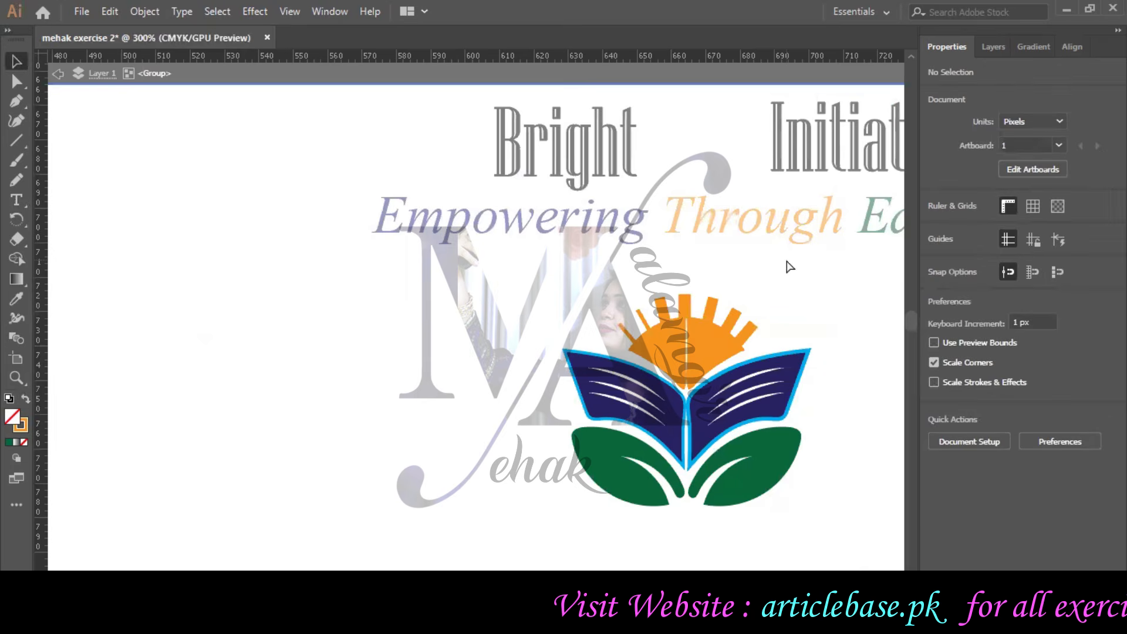
pyautogui.hotkey('ctrl', '+')
pyautogui.hotkey('ctrl', '+')
pyautogui.hotkey('ctrl', '+')
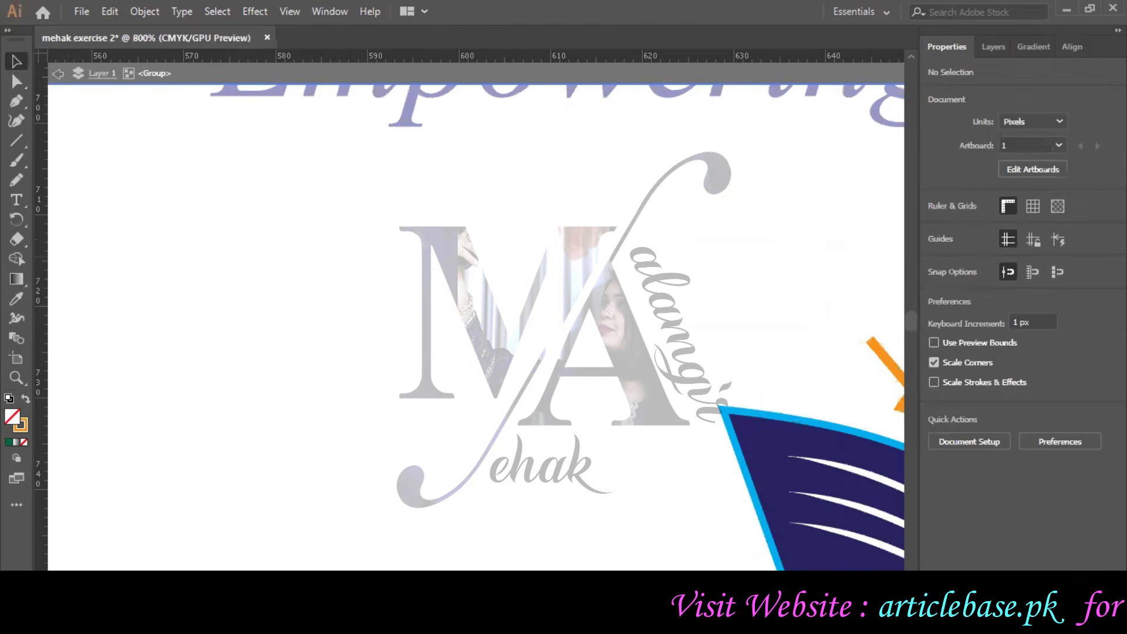
pyautogui.hscroll(10, 526, 319)
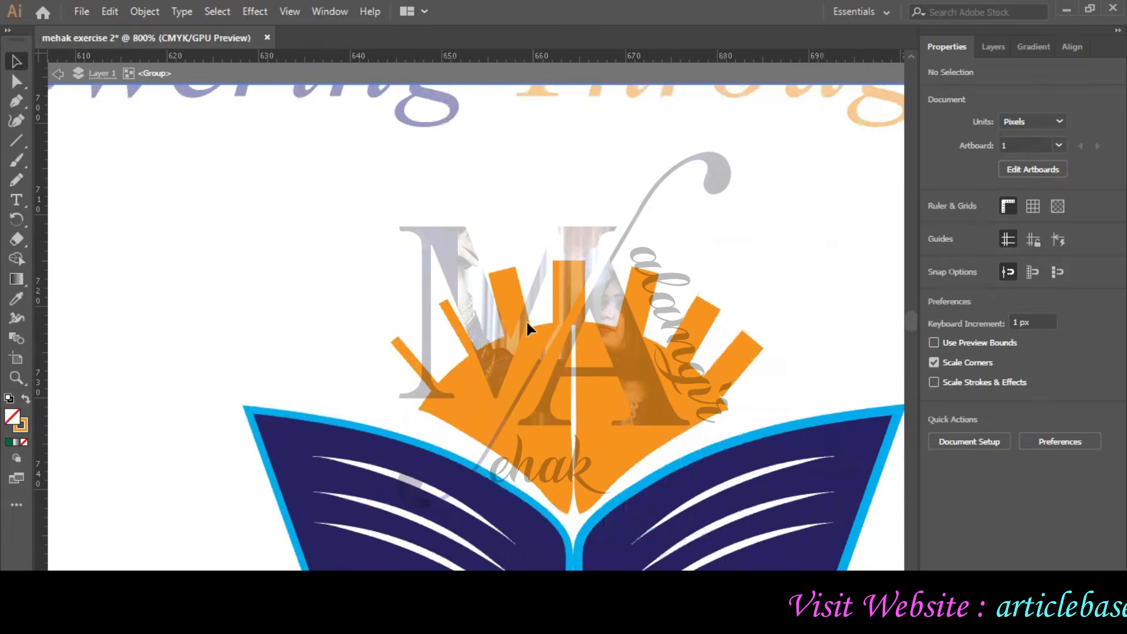
pyautogui.press('Escape')
pyautogui.doubleClick(510, 312)
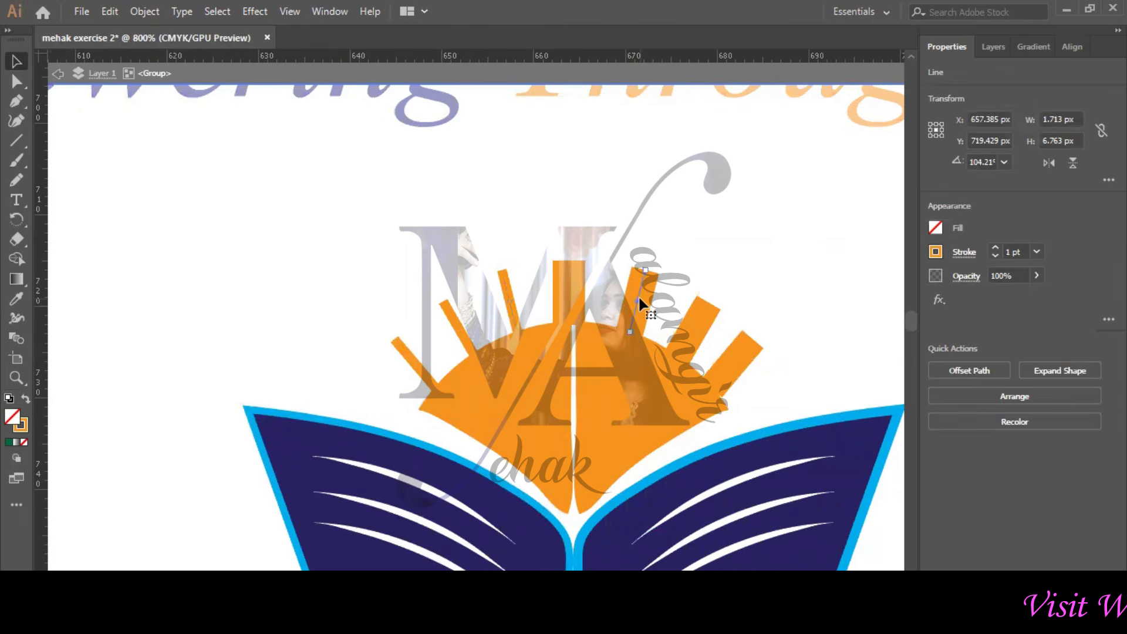
pyautogui.click(993, 255)
pyautogui.click(994, 255)
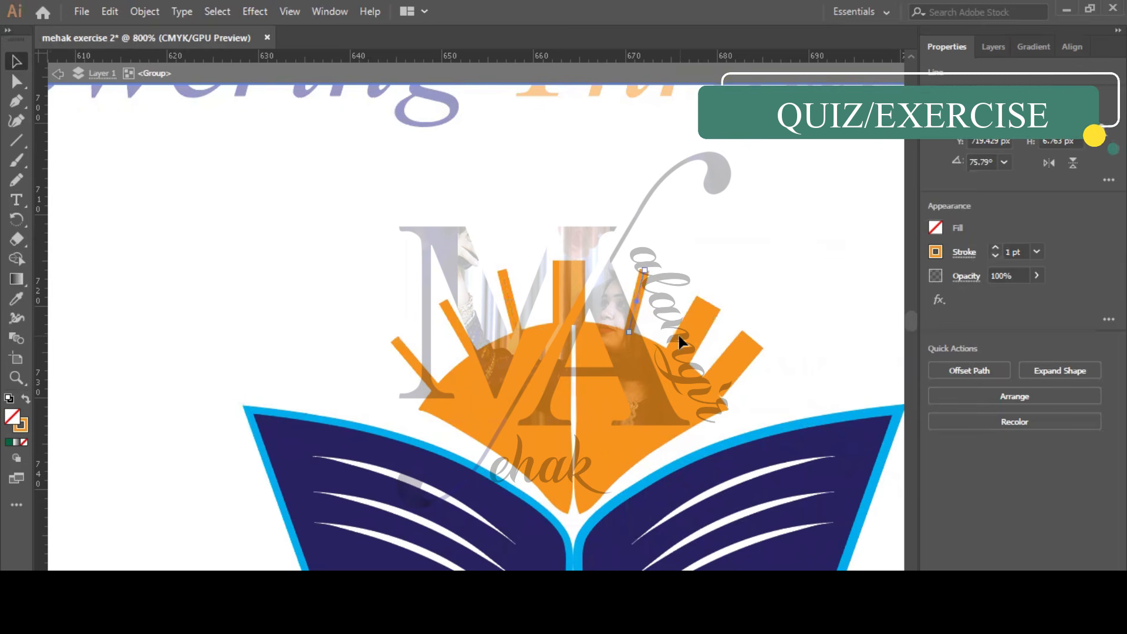
pyautogui.press('Escape')
pyautogui.doubleClick(692, 344)
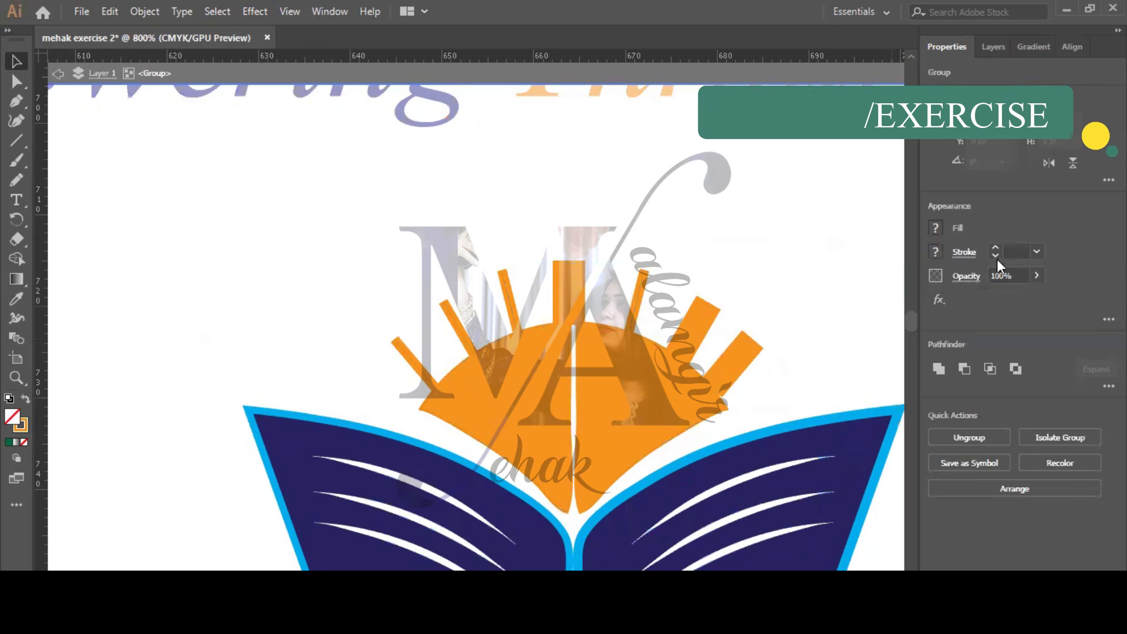
pyautogui.press('Escape')
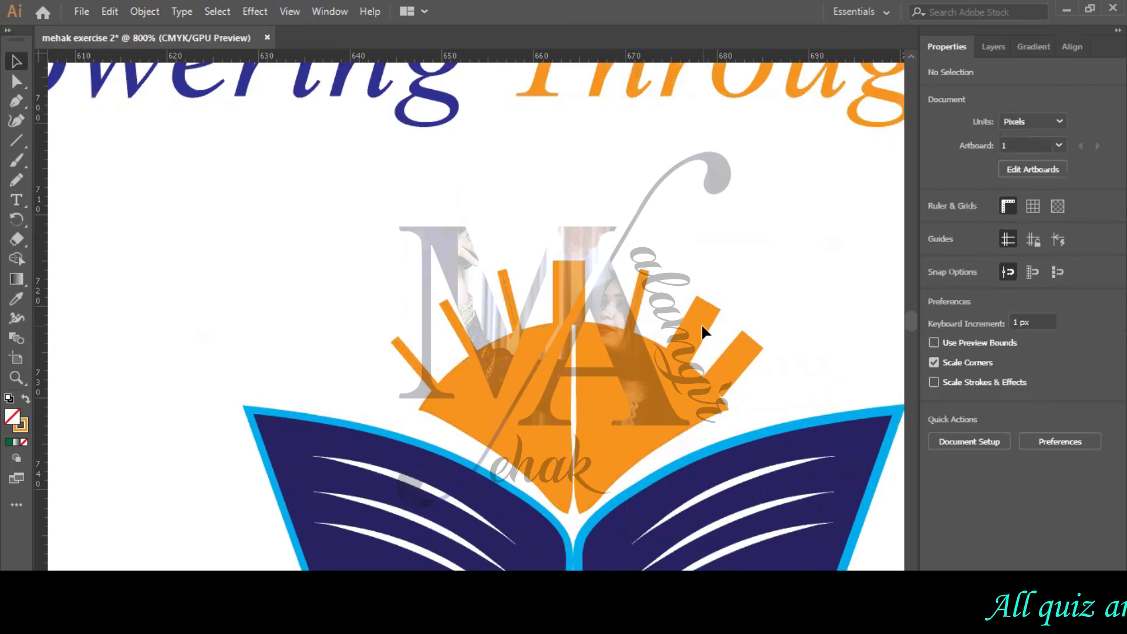
pyautogui.click(620, 262)
pyautogui.click(704, 347)
pyautogui.hotkey('ctrl', 'z')
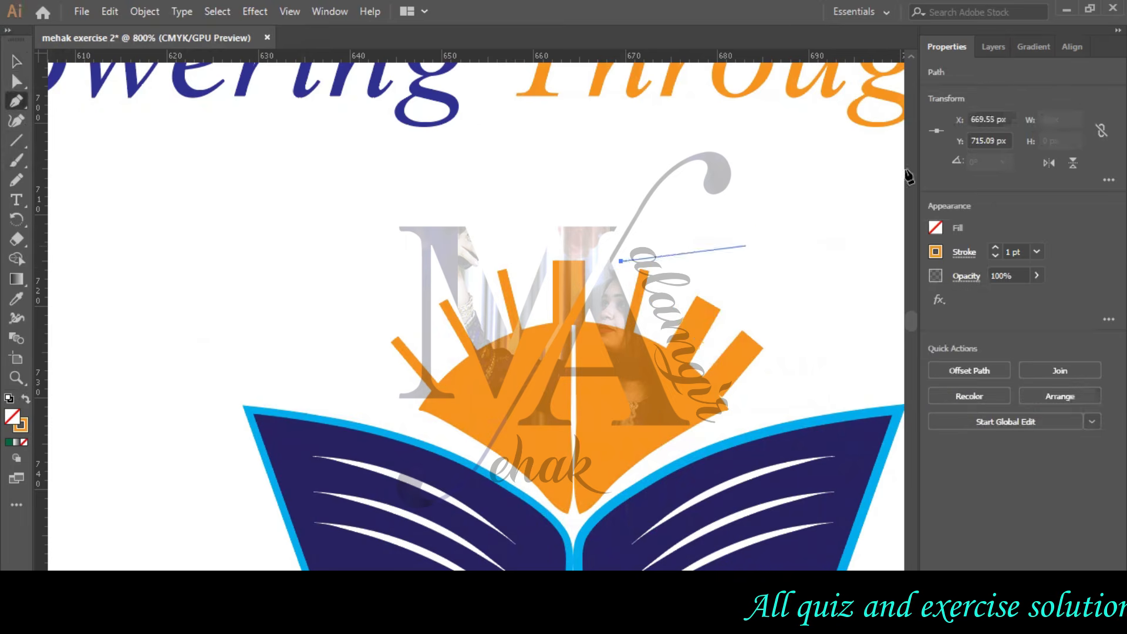
# Select the left-hand line of the small emblem's central sun ray and set its stroke to 1 pt.
pyautogui.click(993, 47)
pyautogui.click(911, 107)
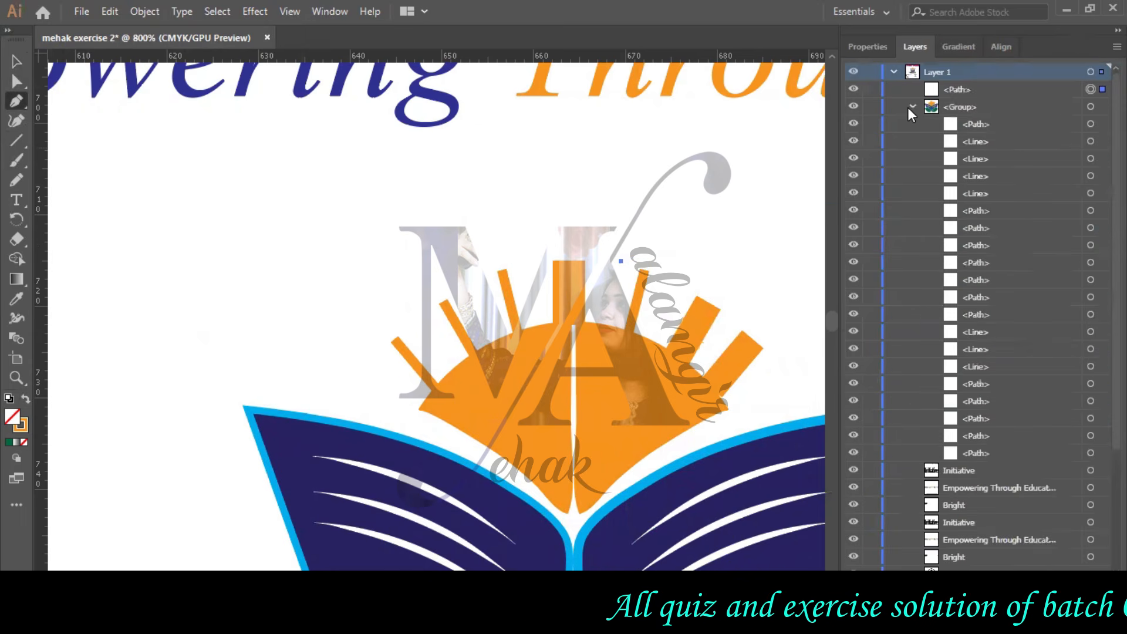
pyautogui.click(1091, 107)
pyautogui.click(1102, 142)
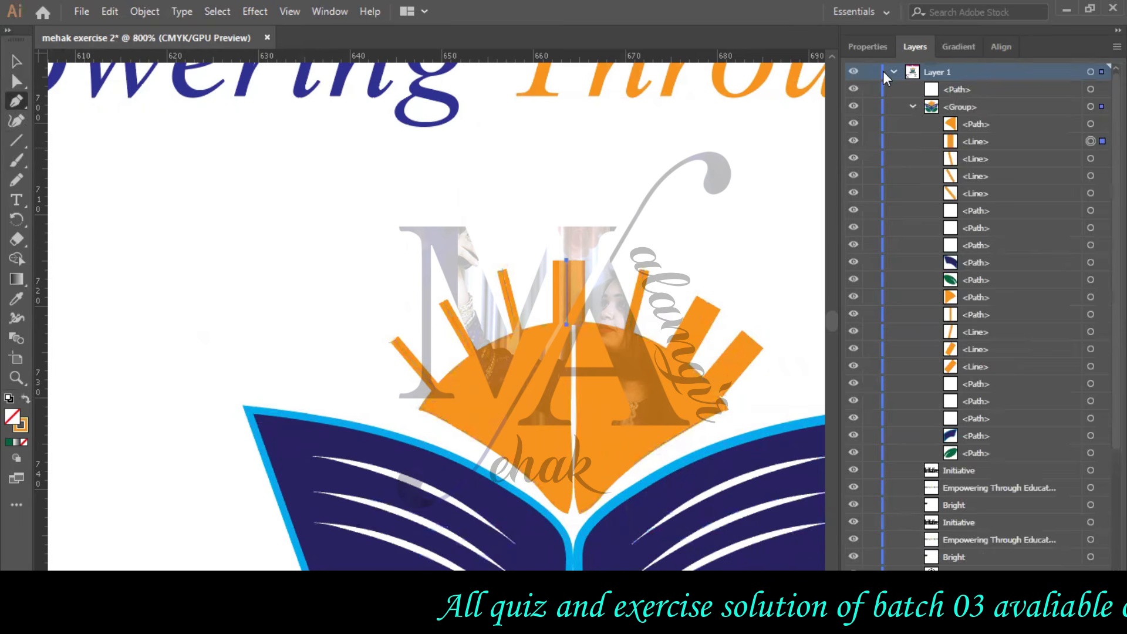
pyautogui.click(867, 47)
pyautogui.click(998, 257)
pyautogui.click(998, 257)
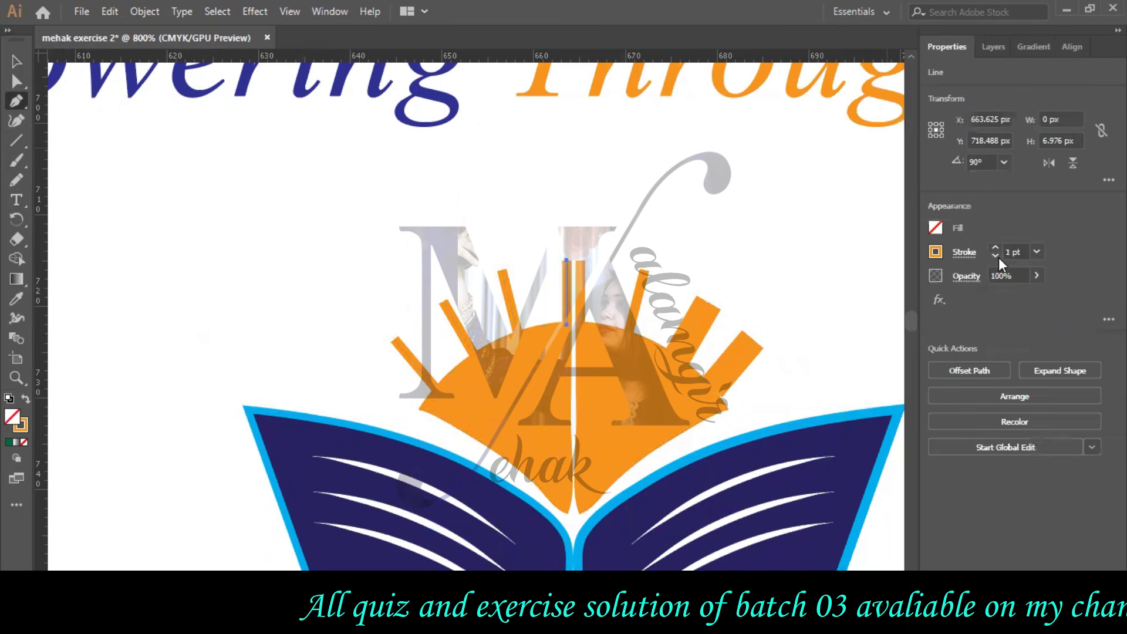
# Set the stroke of the second-outermost sun ray on the small emblem's right side to 1 pt.
pyautogui.click(997, 46)
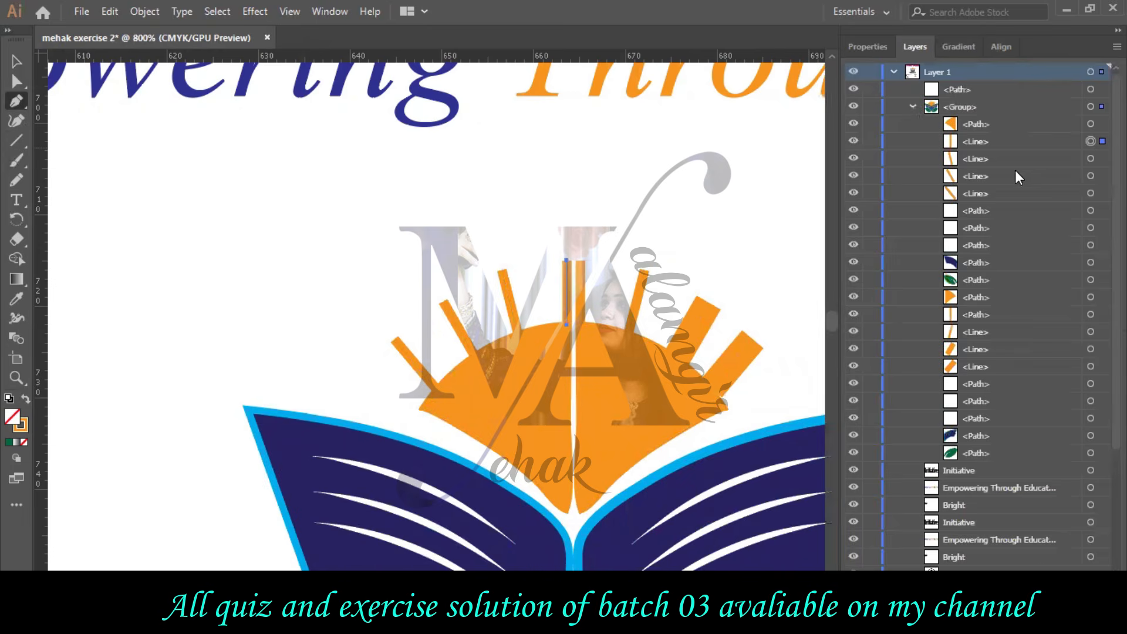
pyautogui.click(1091, 350)
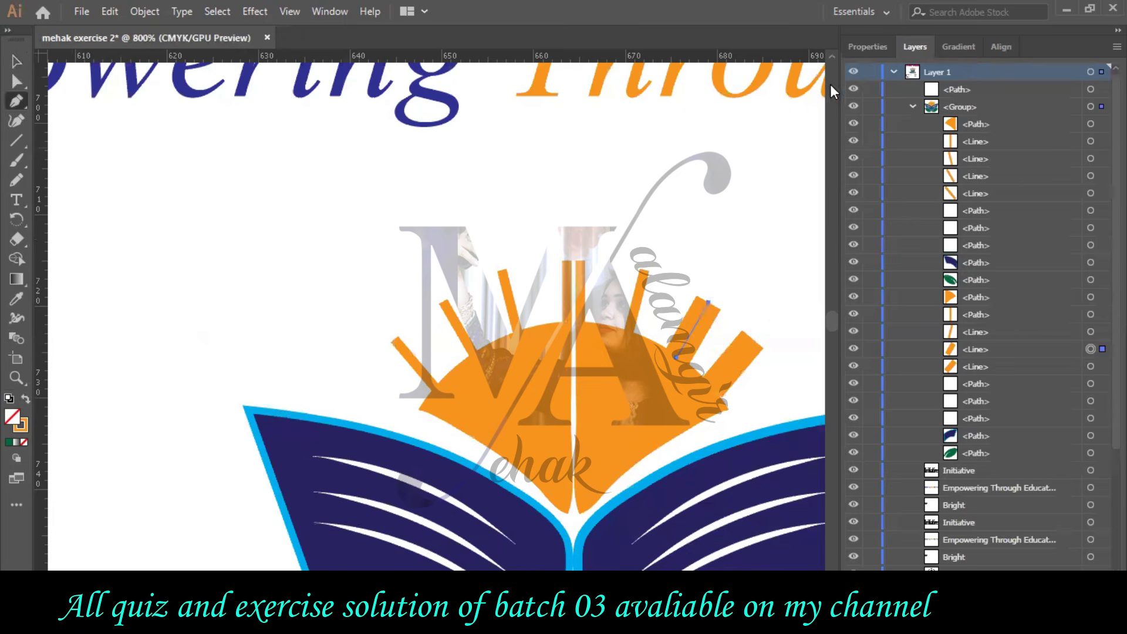
pyautogui.click(867, 46)
pyautogui.click(996, 257)
pyautogui.click(996, 256)
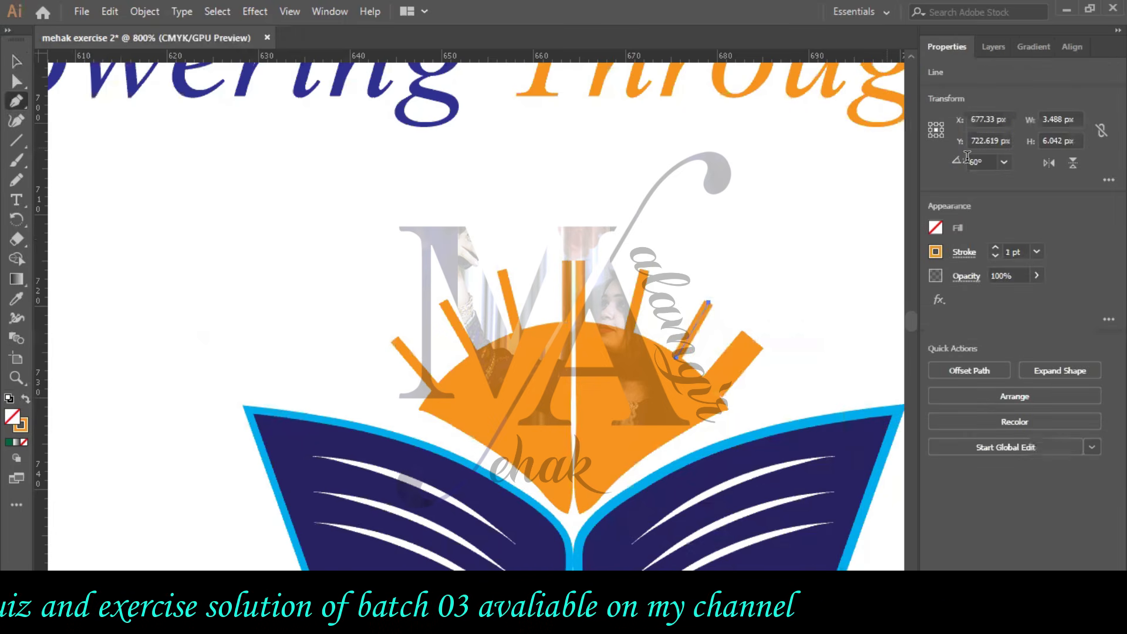
# Thin the outermost sun ray on the small emblem's right side to a 1 pt stroke and clear the selection.
pyautogui.click(989, 47)
pyautogui.click(1099, 367)
pyautogui.click(876, 48)
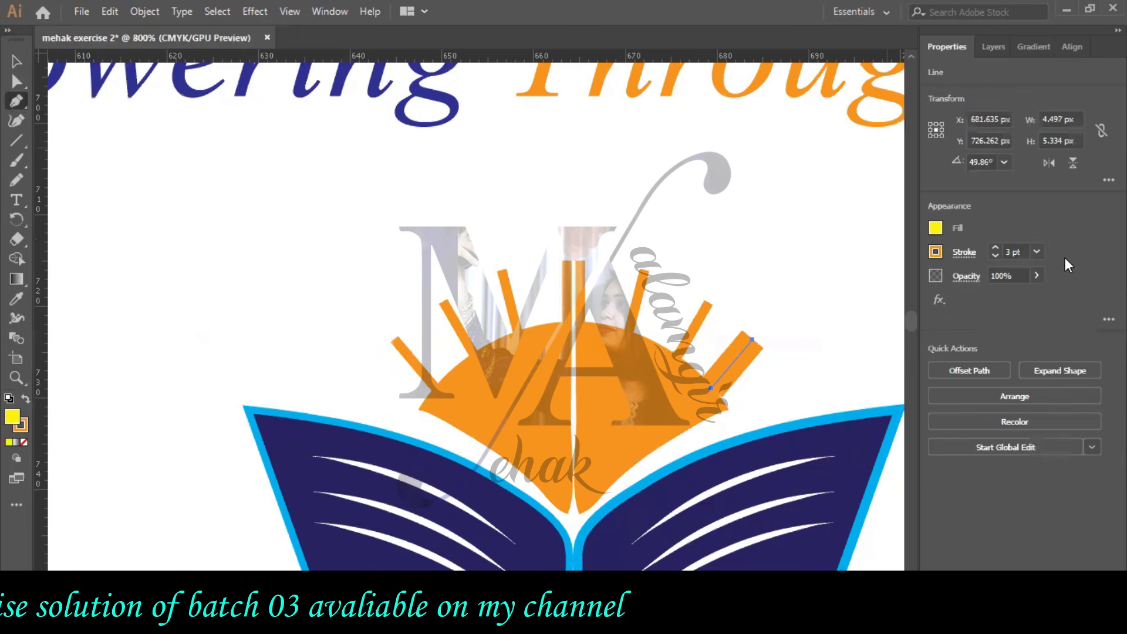
pyautogui.click(995, 256)
pyautogui.click(994, 256)
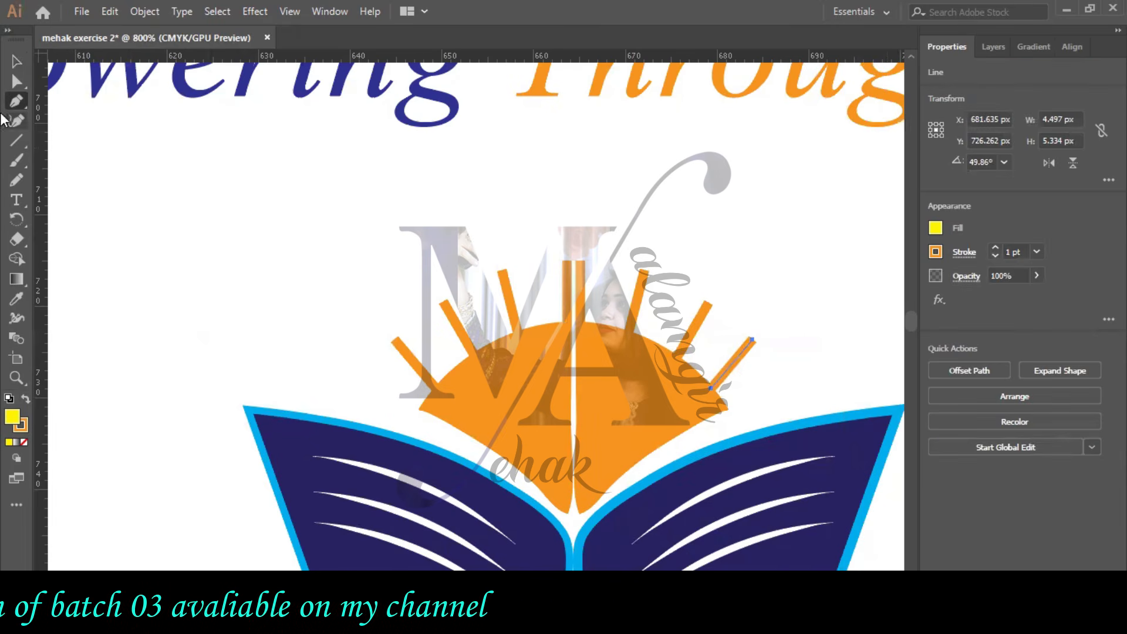
pyautogui.click(21, 58)
pyautogui.click(433, 308)
# Place the word "Bright" on the left and "Initiative" on the right of the small book emblem, level with its leaves.
pyautogui.scroll(3, 432, 299)
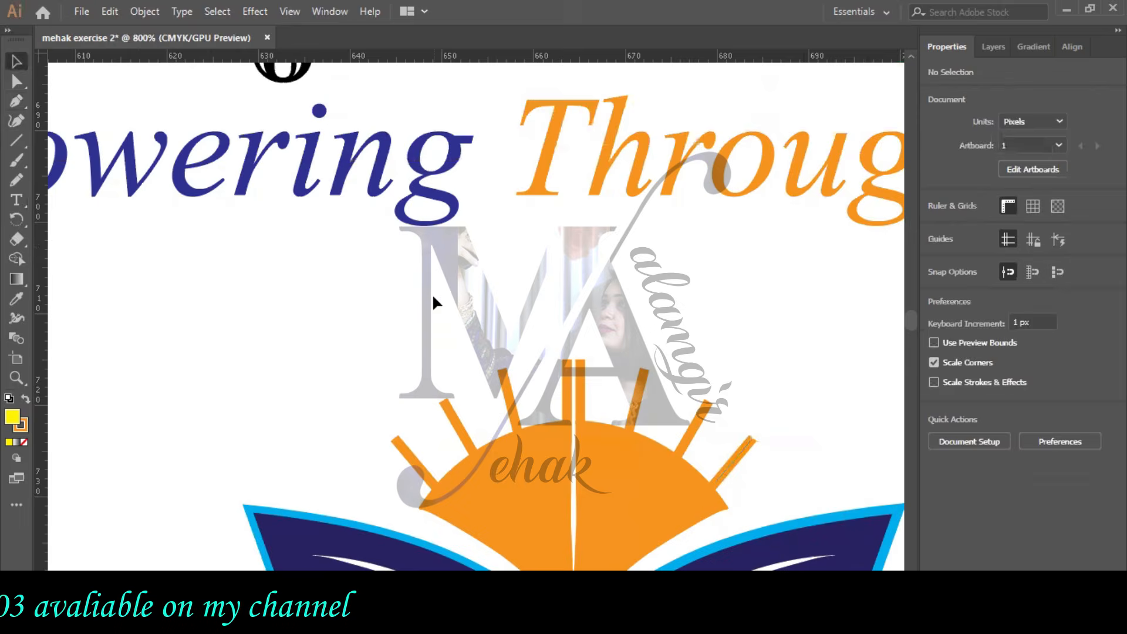
pyautogui.hotkey('ctrl', '-')
pyautogui.hotkey('ctrl', '-')
pyautogui.hotkey('ctrl', '-')
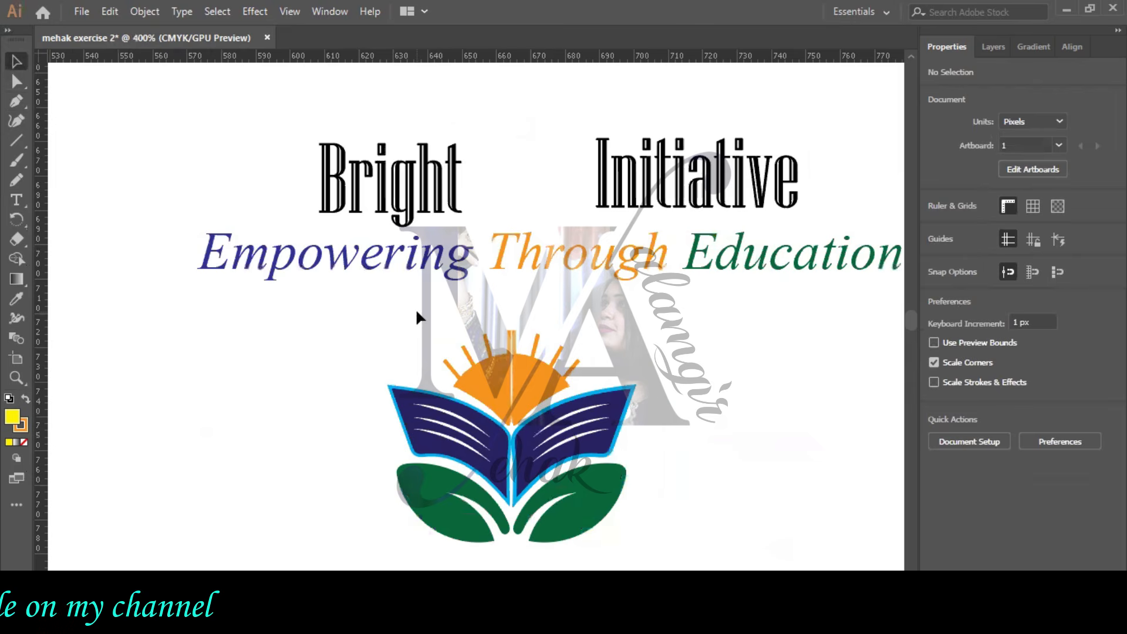
pyautogui.moveTo(426, 189); pyautogui.dragTo(348, 500)
pyautogui.moveTo(651, 179); pyautogui.dragTo(696, 504)
# Move the tagline "Empowering Through Education" below the small book emblem and reduce its font size to 7 pt.
pyautogui.scroll(-2, 631, 345)
pyautogui.moveTo(618, 198); pyautogui.dragTo(589, 517)
pyautogui.click(953, 413)
pyautogui.click(953, 413)
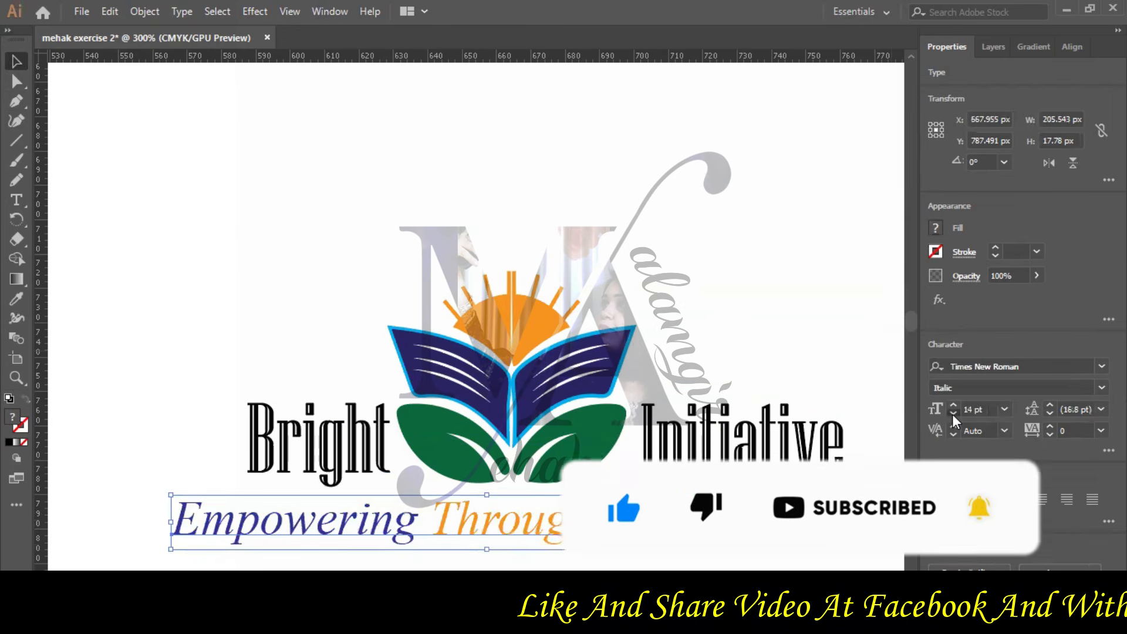
pyautogui.click(952, 413)
pyautogui.click(953, 413)
pyautogui.click(953, 413)
pyautogui.click(952, 414)
pyautogui.click(952, 413)
pyautogui.moveTo(440, 519); pyautogui.dragTo(532, 517)
pyautogui.moveTo(602, 500)
pyautogui.mouseDown()
pyautogui.moveTo(613, 495)
pyautogui.moveTo(604, 502)
pyautogui.mouseUp()
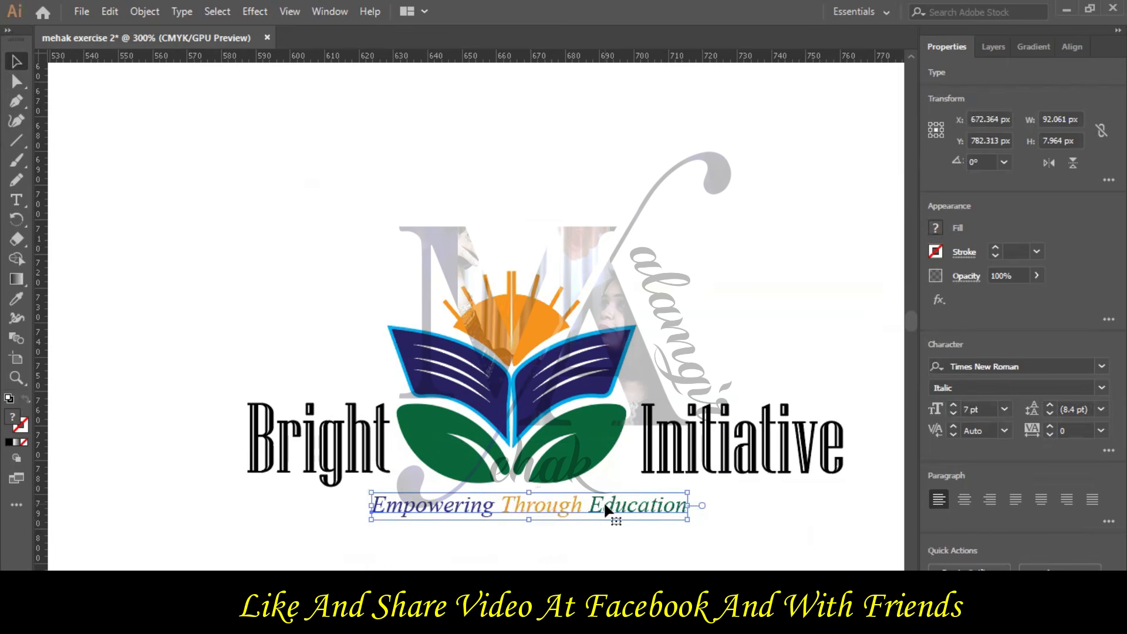
# Draw a near-horizontal line about 171 px long between the "Bright Initiative" words and the tagline, with a 0.25 pt black stroke.
pyautogui.scroll(-3, 627, 396)
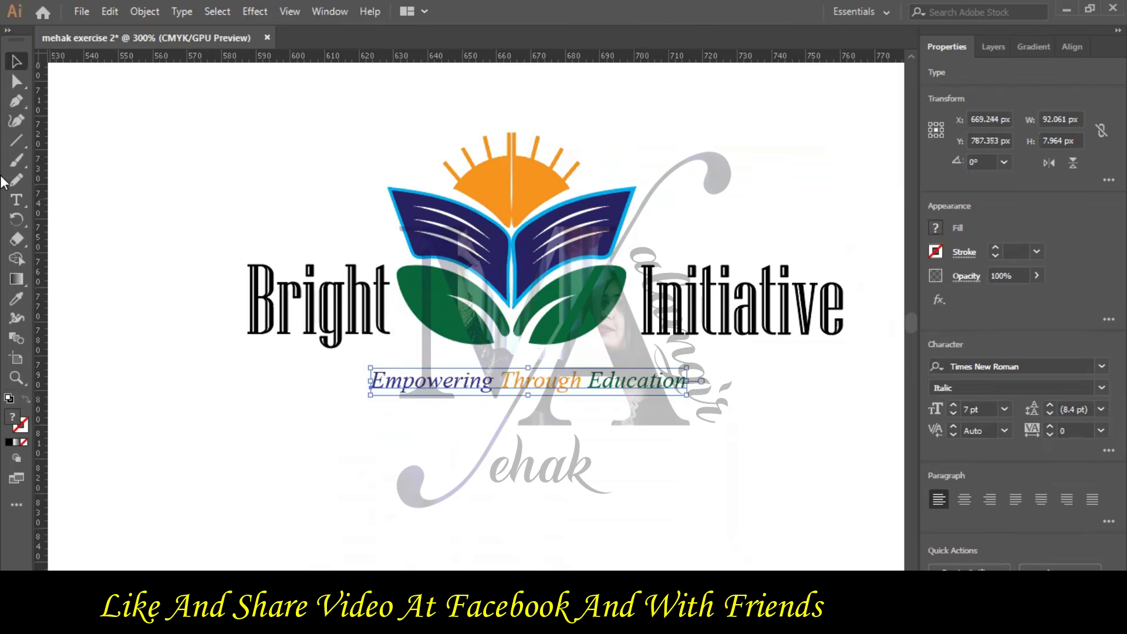
pyautogui.click(17, 141)
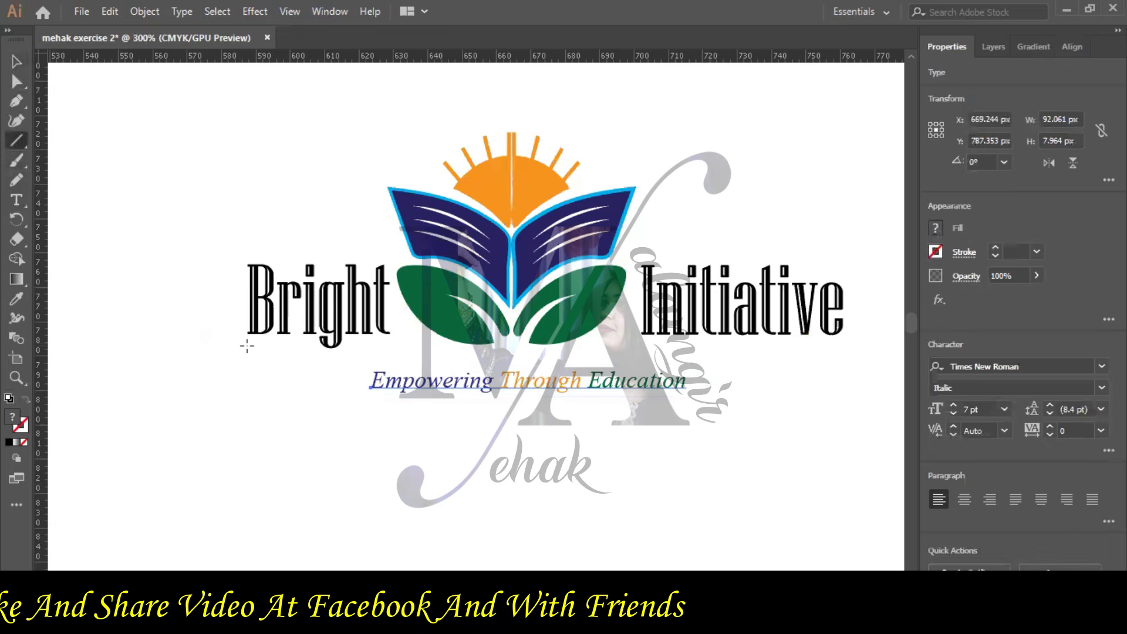
pyautogui.moveTo(250, 354); pyautogui.dragTo(711, 352)
pyautogui.click(994, 247)
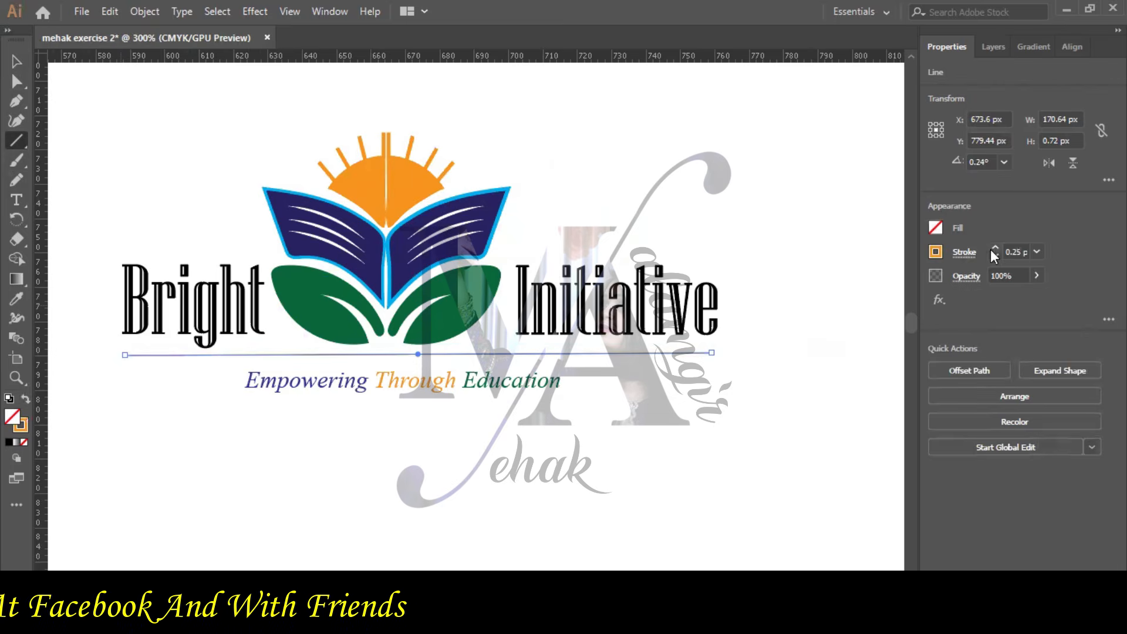
pyautogui.click(935, 252)
pyautogui.click(792, 312)
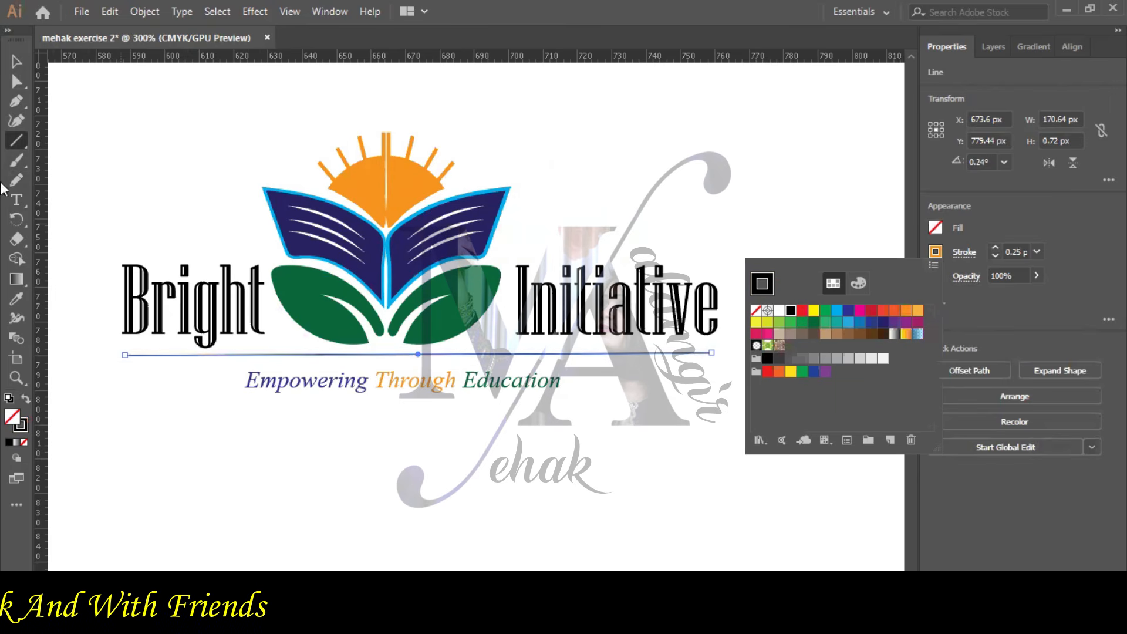
pyautogui.click(442, 361)
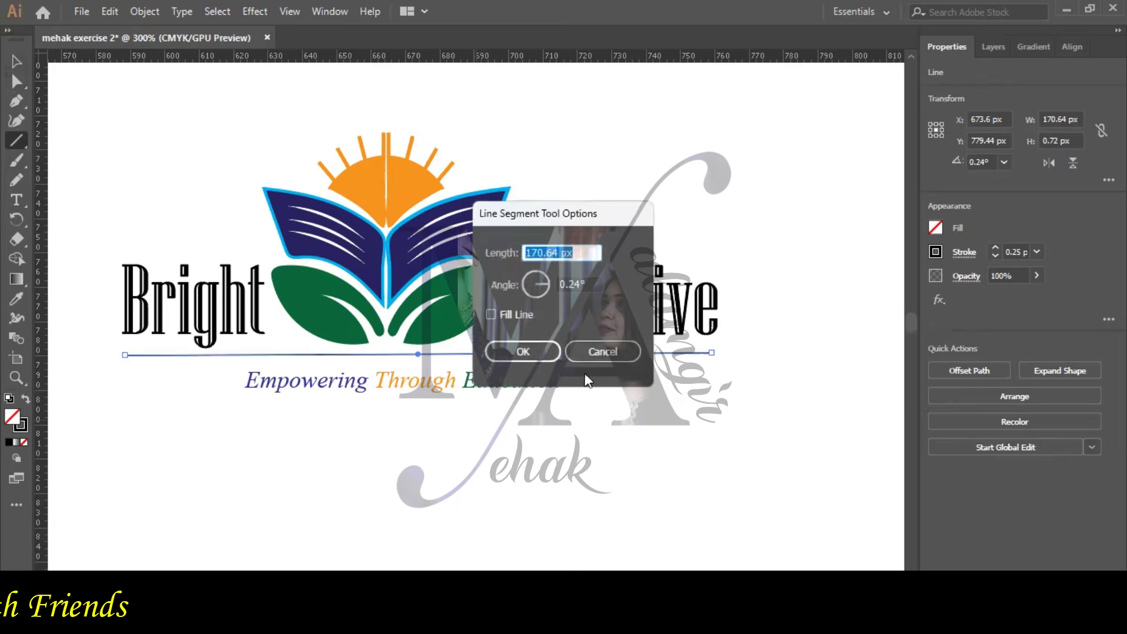
pyautogui.press('Escape')
# Set the small logo's tagline in Jameel Noori Nastaleeq at 9 pt and center it beneath the line.
pyautogui.click(16, 62)
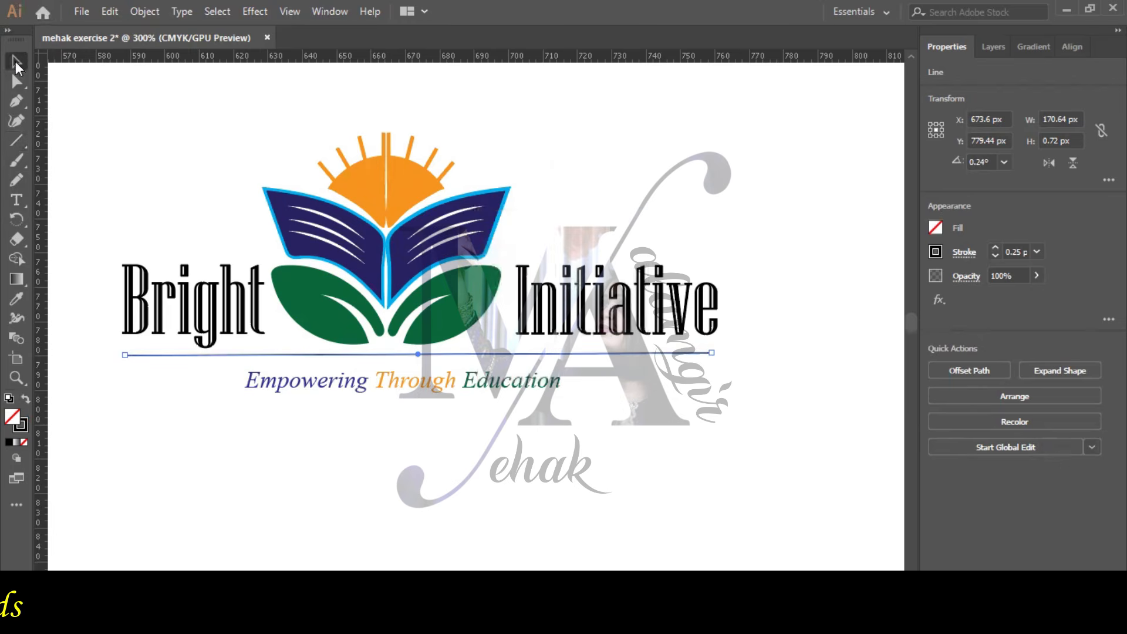
pyautogui.click(373, 381)
pyautogui.click(1009, 367)
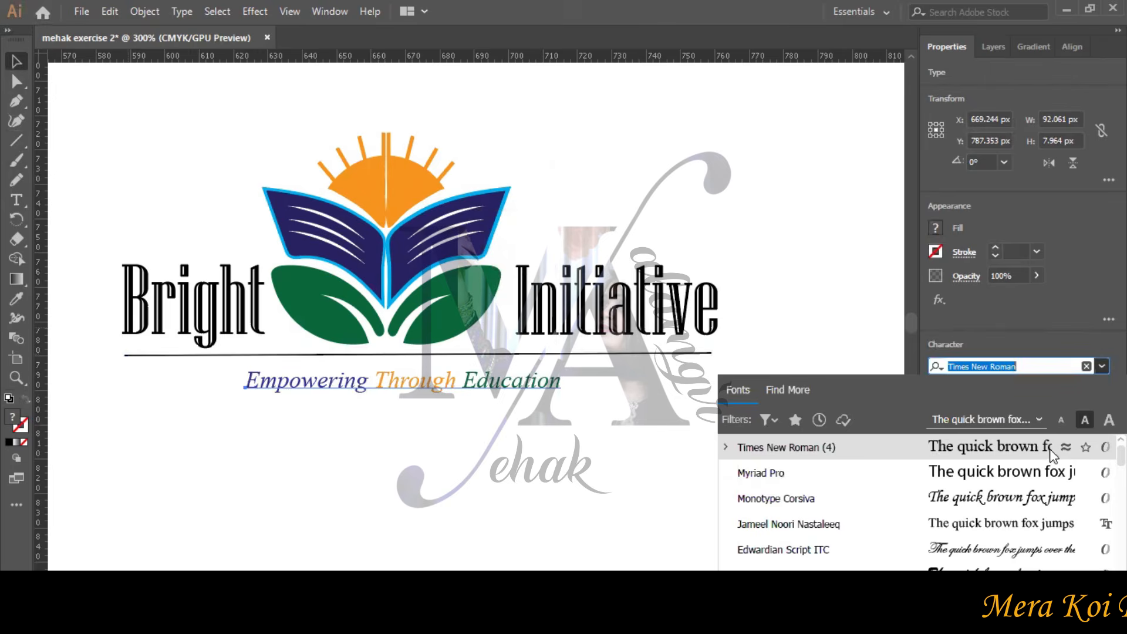
pyautogui.click(987, 524)
pyautogui.click(953, 406)
pyautogui.click(953, 405)
pyautogui.click(953, 405)
pyautogui.click(953, 413)
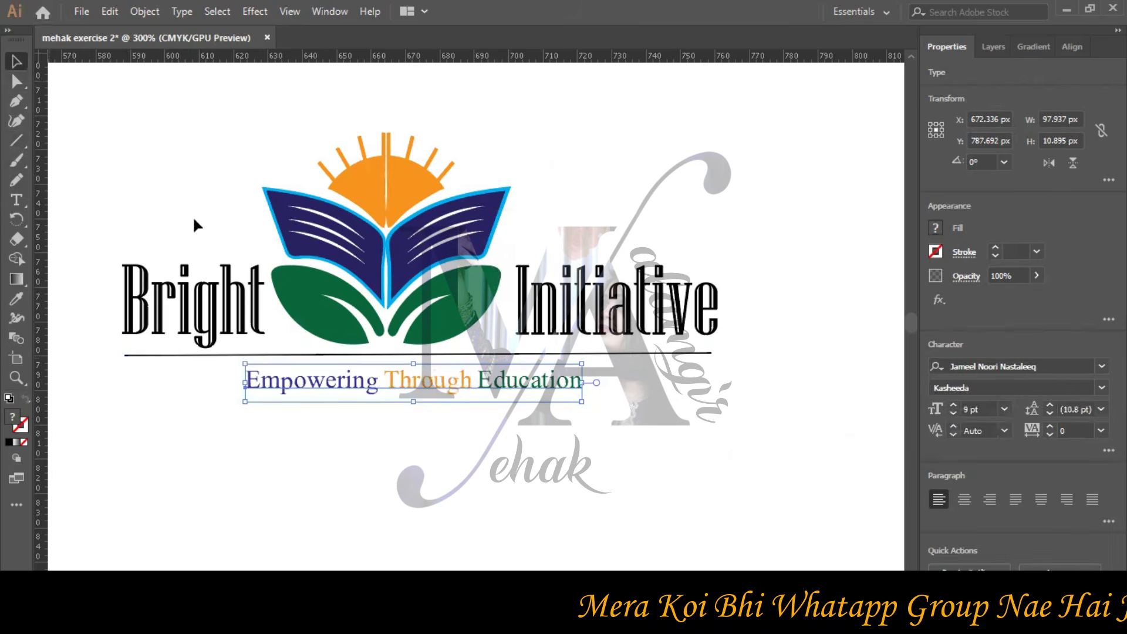
pyautogui.moveTo(411, 378); pyautogui.dragTo(420, 374)
pyautogui.click(594, 433)
# Move the whole book-emblem variant to the artboard's upper right and enlarge its selection to about 364 px wide.
pyautogui.scroll(-5, 597, 443)
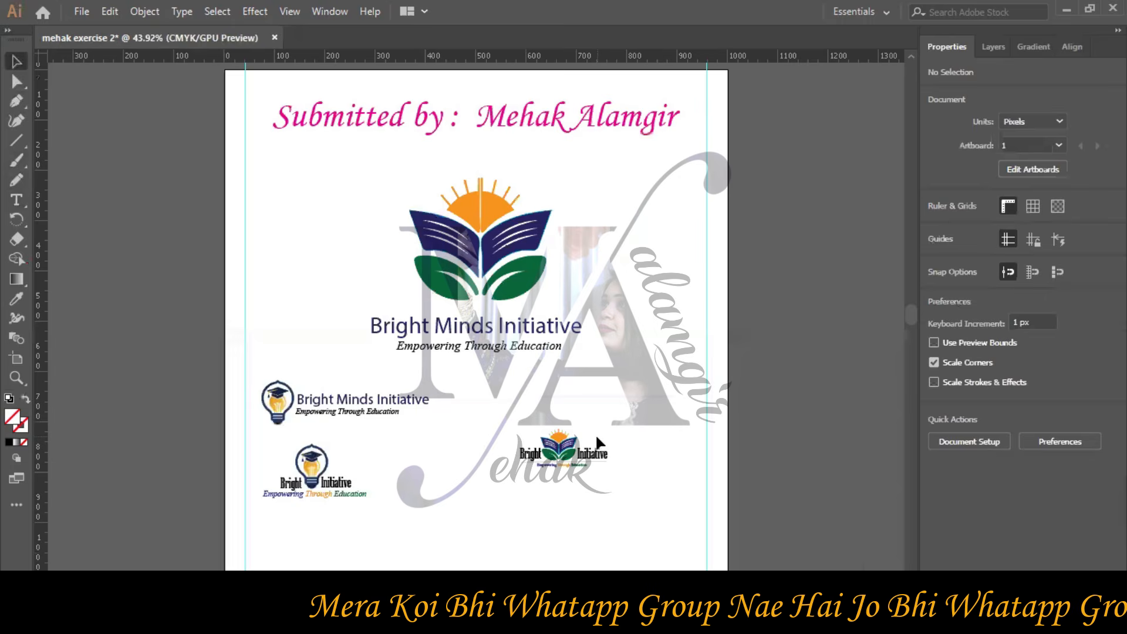
pyautogui.moveTo(584, 463); pyautogui.dragTo(439, 452)
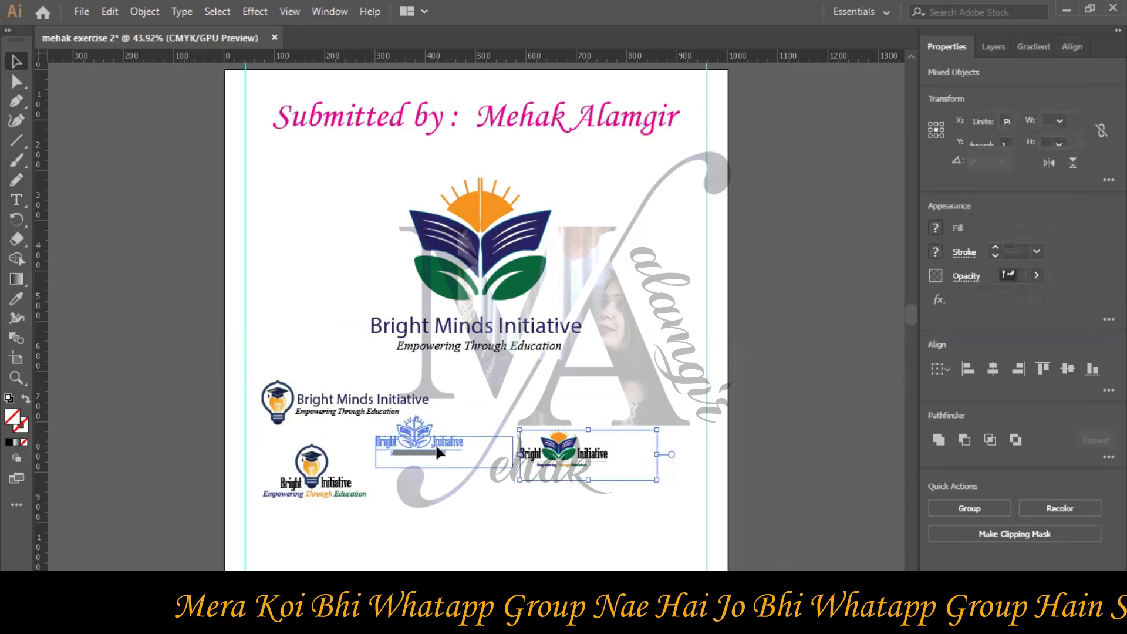
pyautogui.click(486, 520)
pyautogui.moveTo(370, 428); pyautogui.dragTo(625, 174)
pyautogui.click(495, 492)
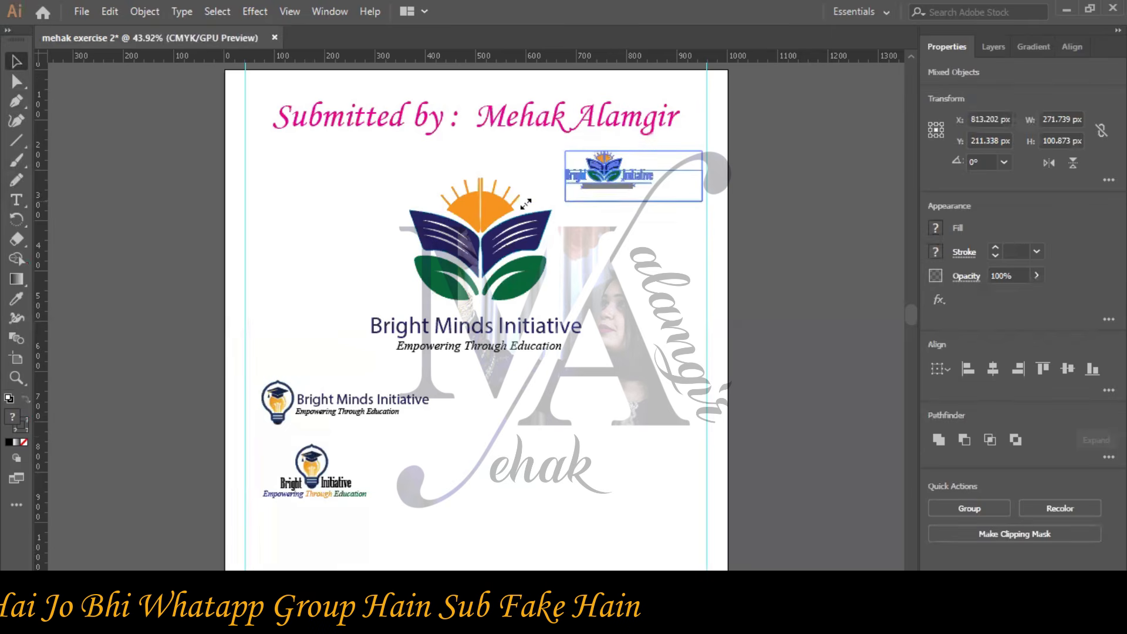
pyautogui.moveTo(501, 219); pyautogui.dragTo(465, 229)
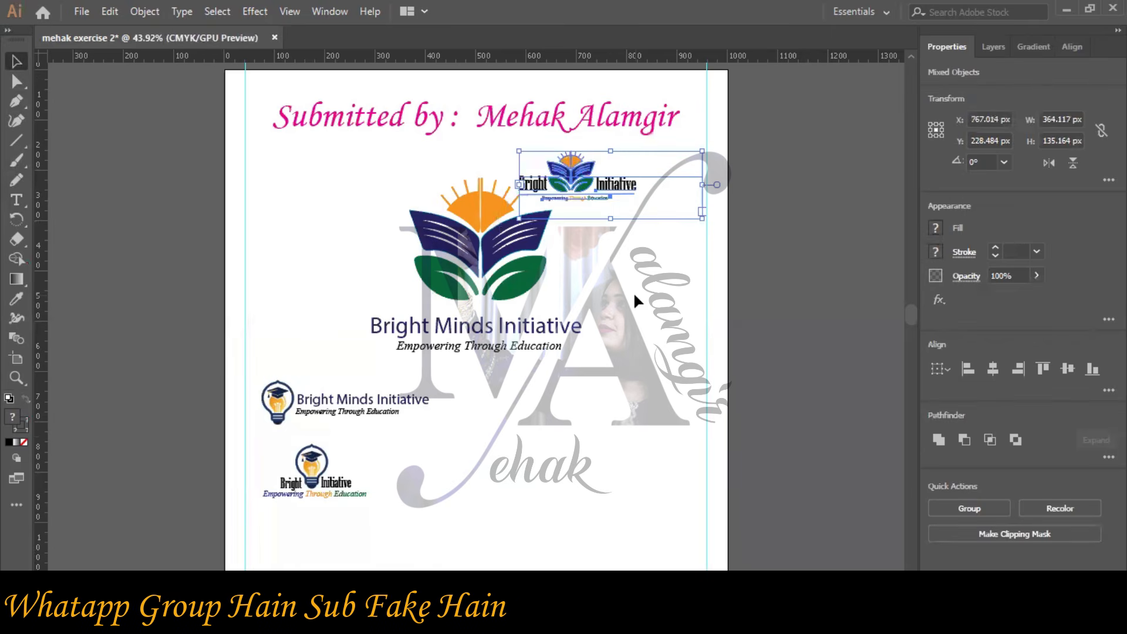
# Lock the main logo's large book emblem group so only the small variant can be moved.
pyautogui.click(527, 160)
pyautogui.moveTo(631, 201); pyautogui.dragTo(641, 201)
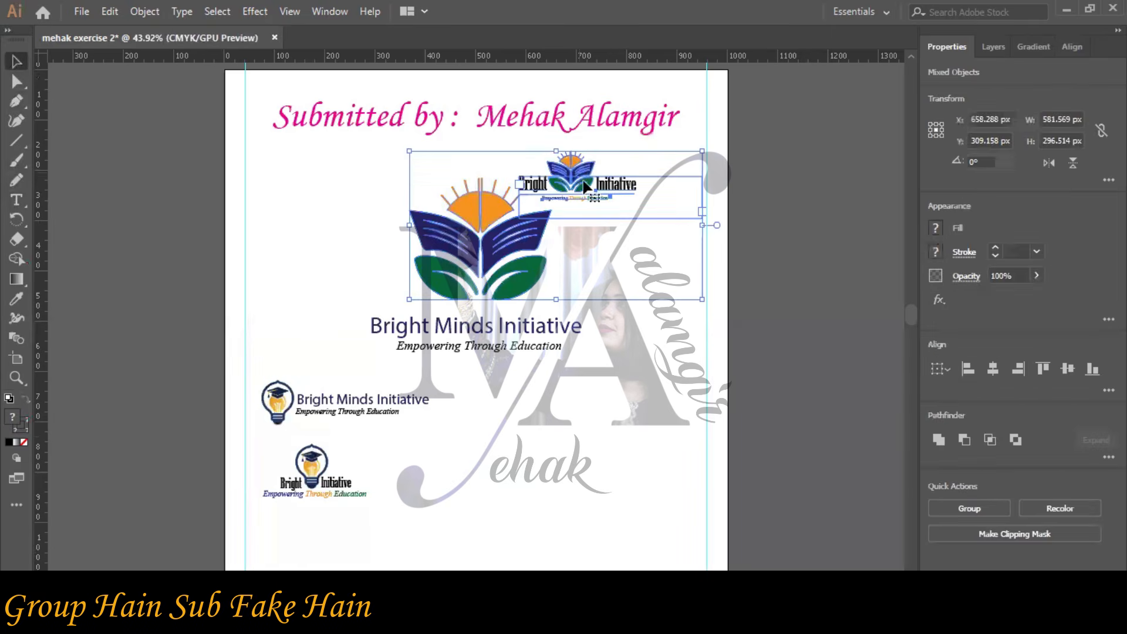
pyautogui.click(992, 47)
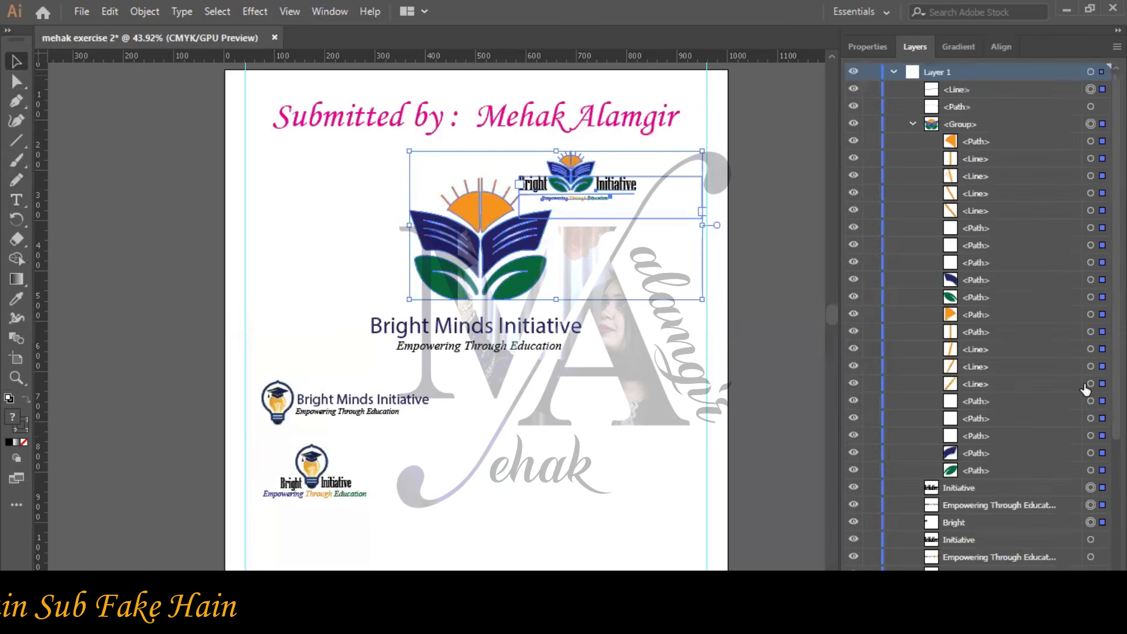
pyautogui.click(913, 124)
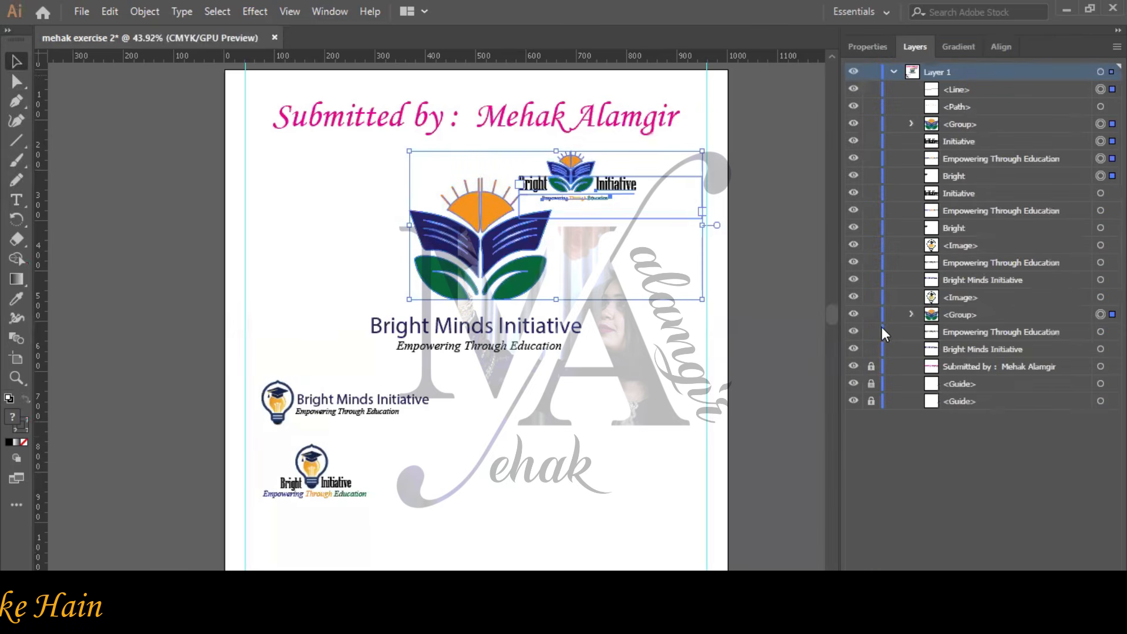
# Move the book-emblem variant below the main logo, beside the light bulb variants, and enlarge it further.
pyautogui.moveTo(577, 187); pyautogui.dragTo(572, 400)
pyautogui.moveTo(516, 432); pyautogui.dragTo(442, 478)
pyautogui.moveTo(524, 385); pyautogui.dragTo(496, 441)
pyautogui.hotkey('ctrl', 'shift', 'a')
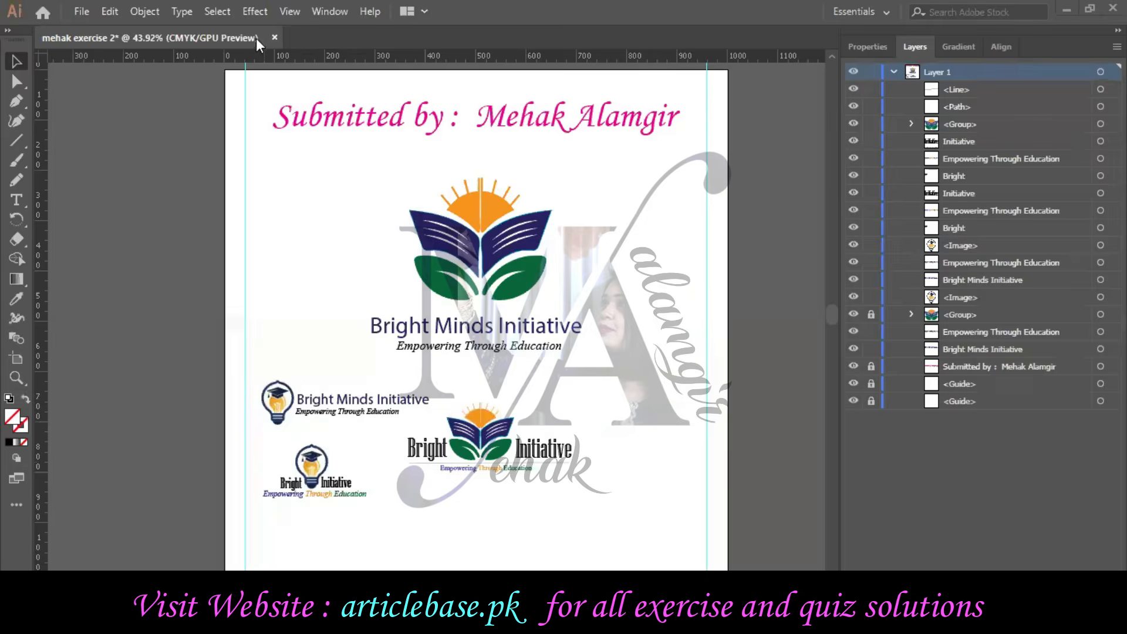
# Capture the Illustrator screen and paste the screenshot below the earlier progress images in the Word document.
pyautogui.moveTo(2, 2); pyautogui.dragTo(1124, 565)
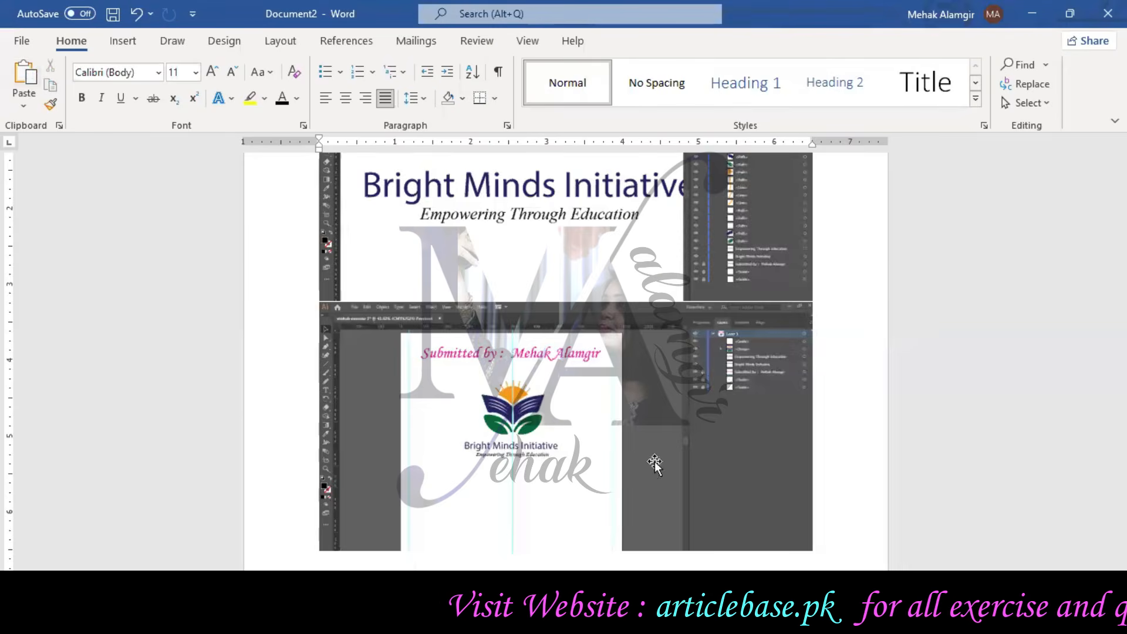
pyautogui.hotkey('ctrl', 'v')
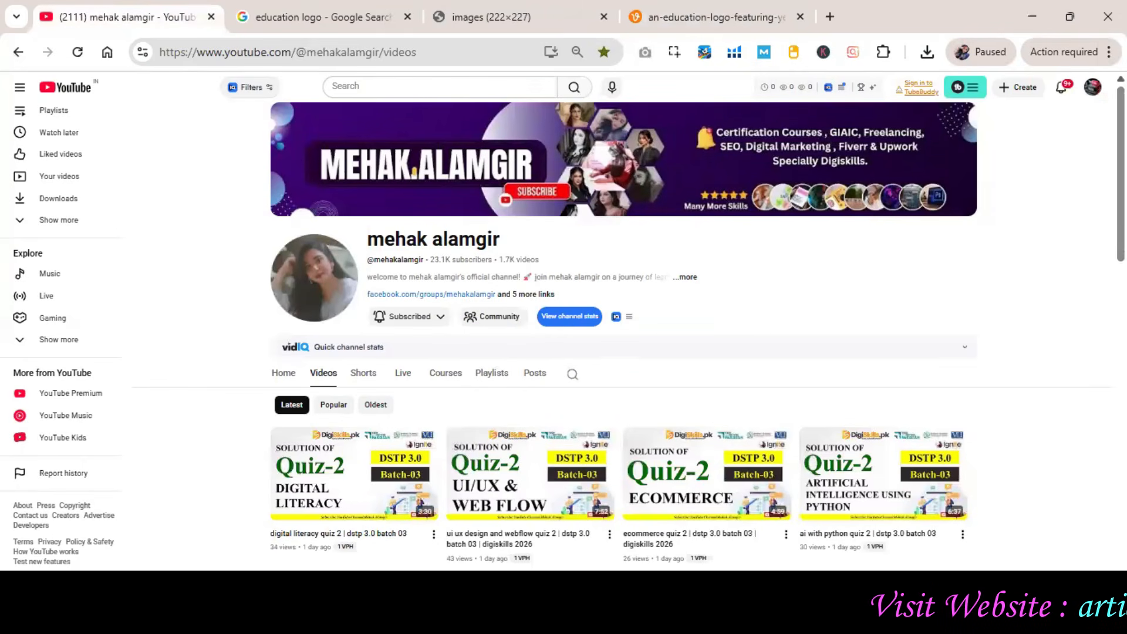
# Switch to the browser and look through the YouTube channel's latest quiz and exercise solution videos.
pyautogui.scroll(-1, 622, 329)
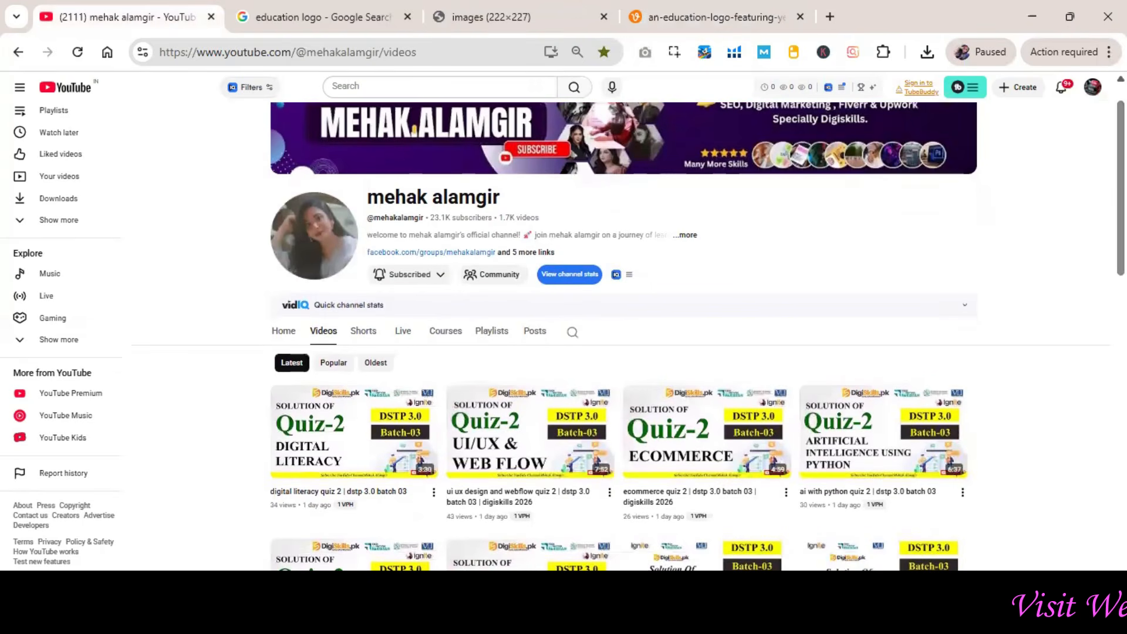
pyautogui.scroll(-2, 622, 329)
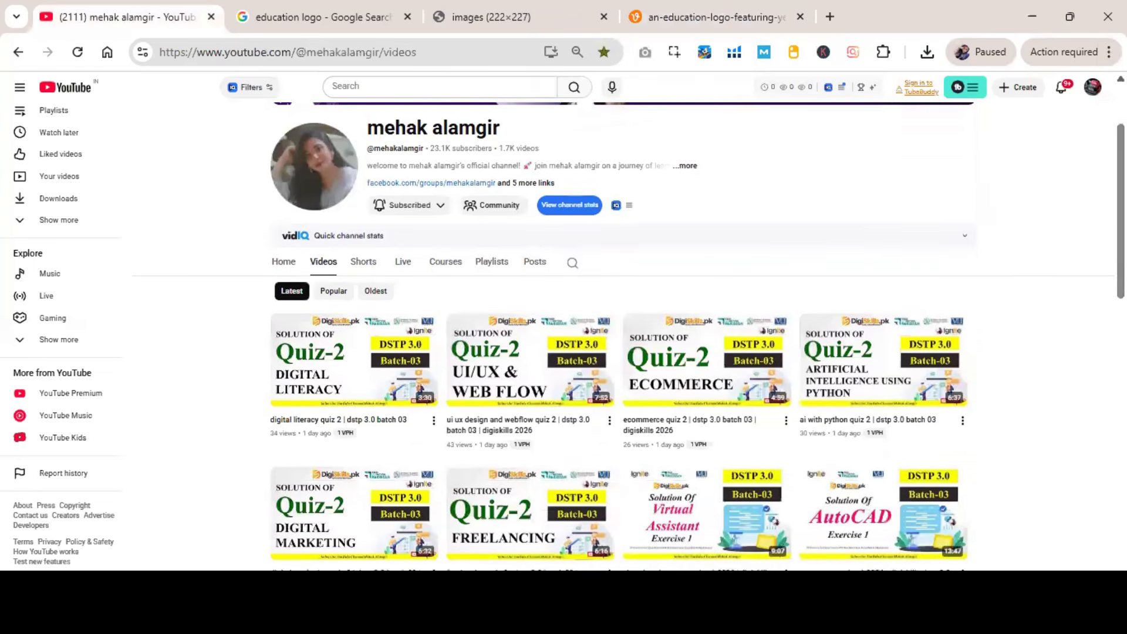
pyautogui.scroll(-2, 622, 329)
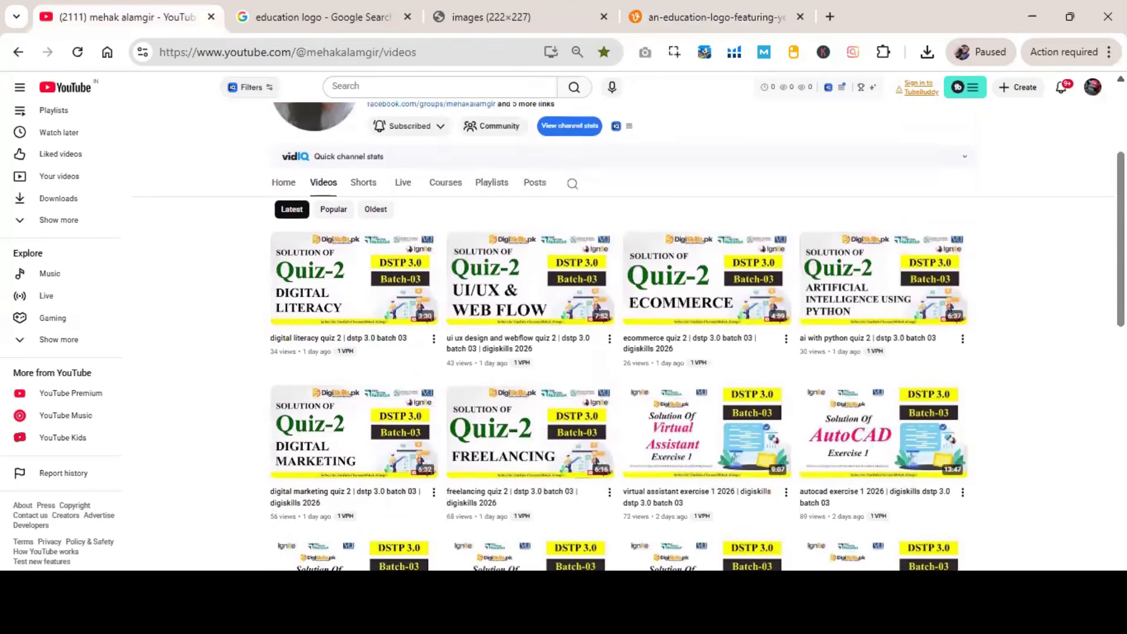
pyautogui.scroll(-1, 622, 329)
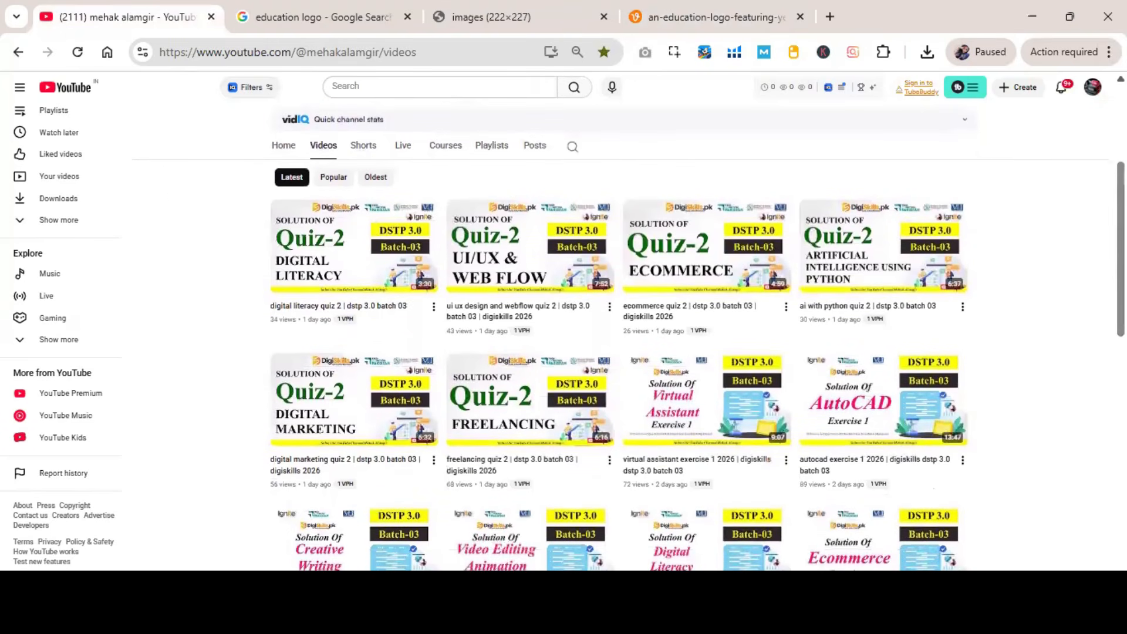
pyautogui.scroll(-2, 622, 328)
pyautogui.scroll(-1, 622, 328)
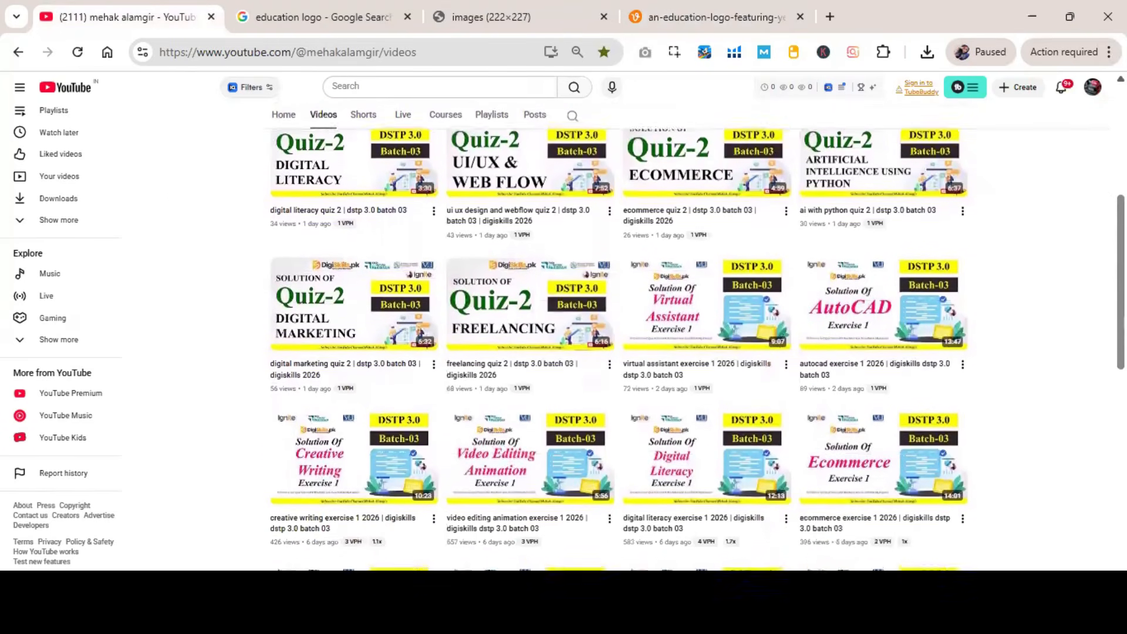
pyautogui.scroll(-1, 622, 329)
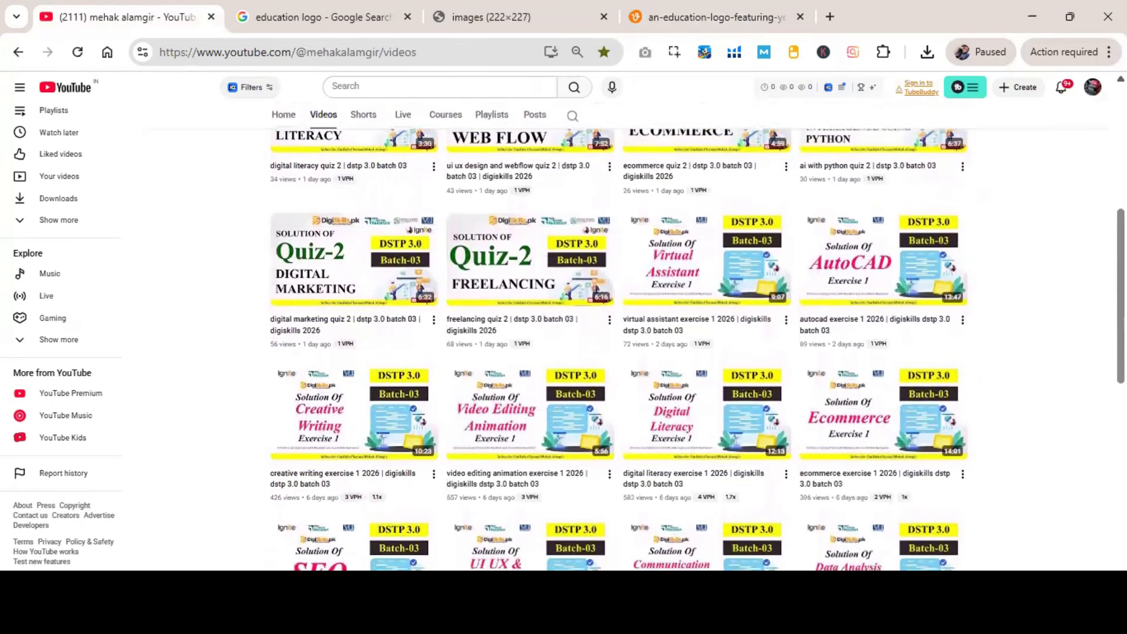
pyautogui.scroll(-2, 622, 329)
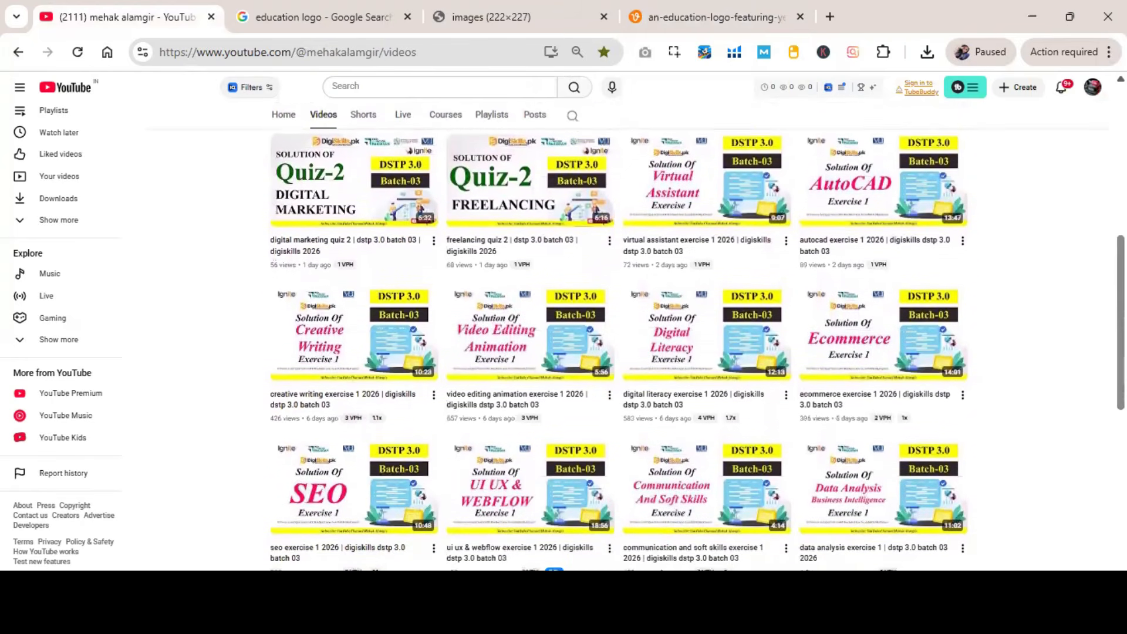